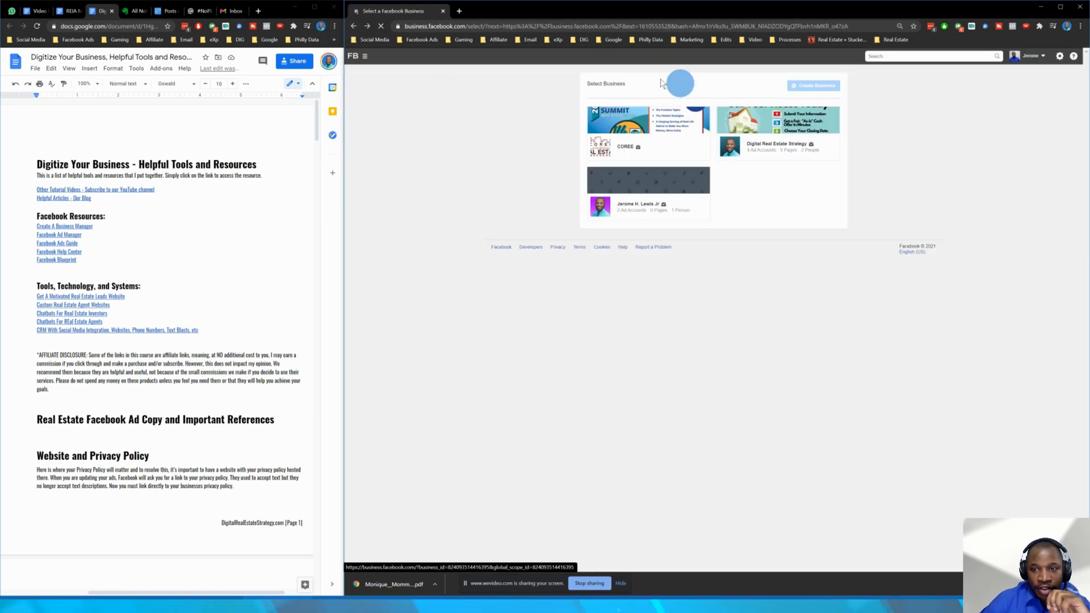
Step: Open the Digital Real Estate Strategy business and its ad account's campaigns
click(770, 142)
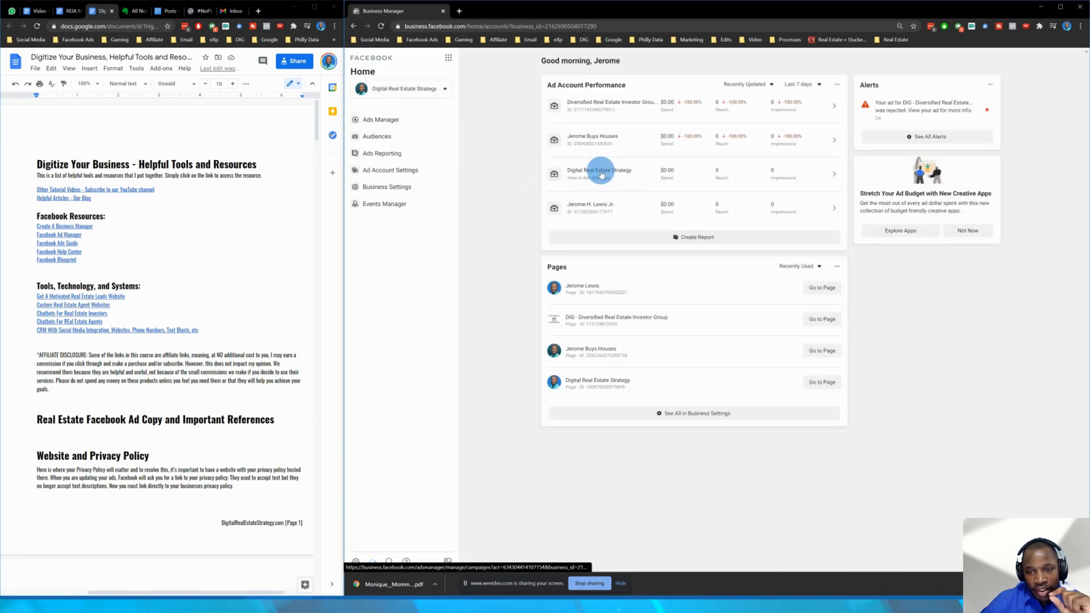
click(601, 170)
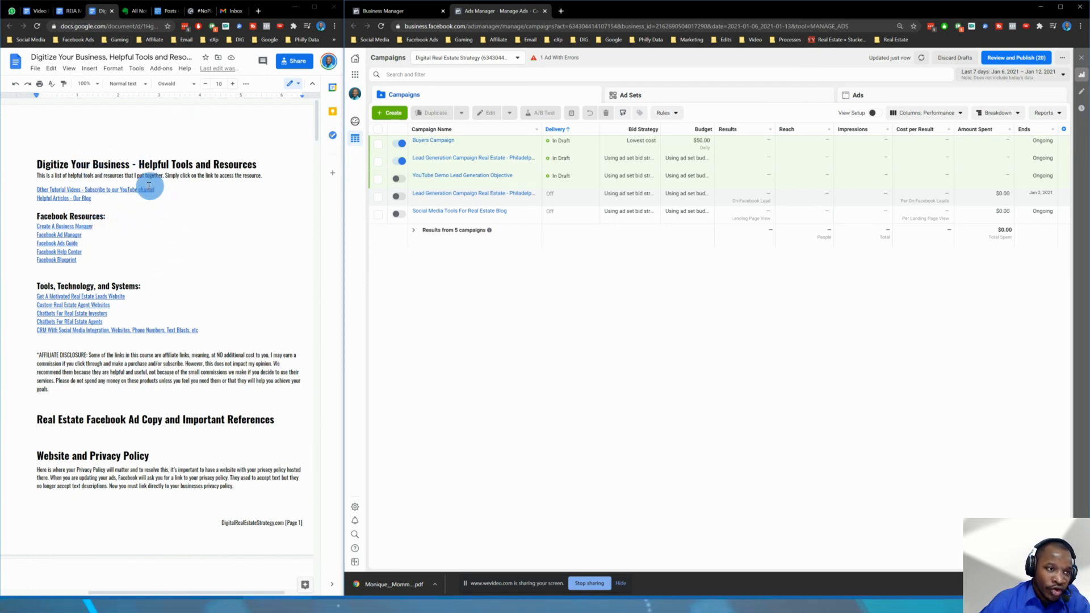
Step: Open the Ads Manager link from the notes doc in a new tab and start creating an ad
click(67, 234)
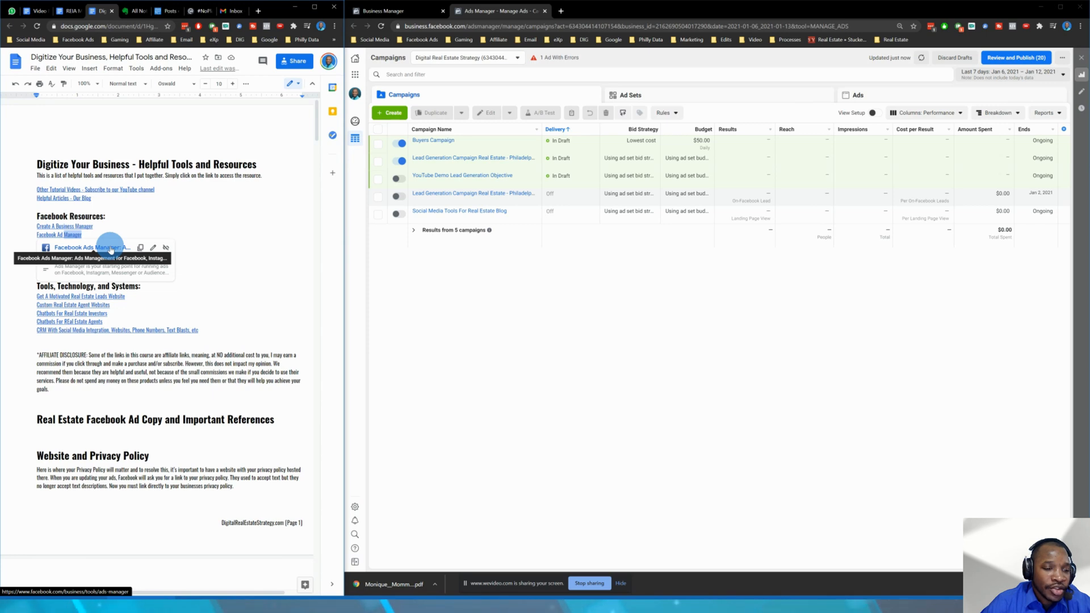
right_click(111, 249)
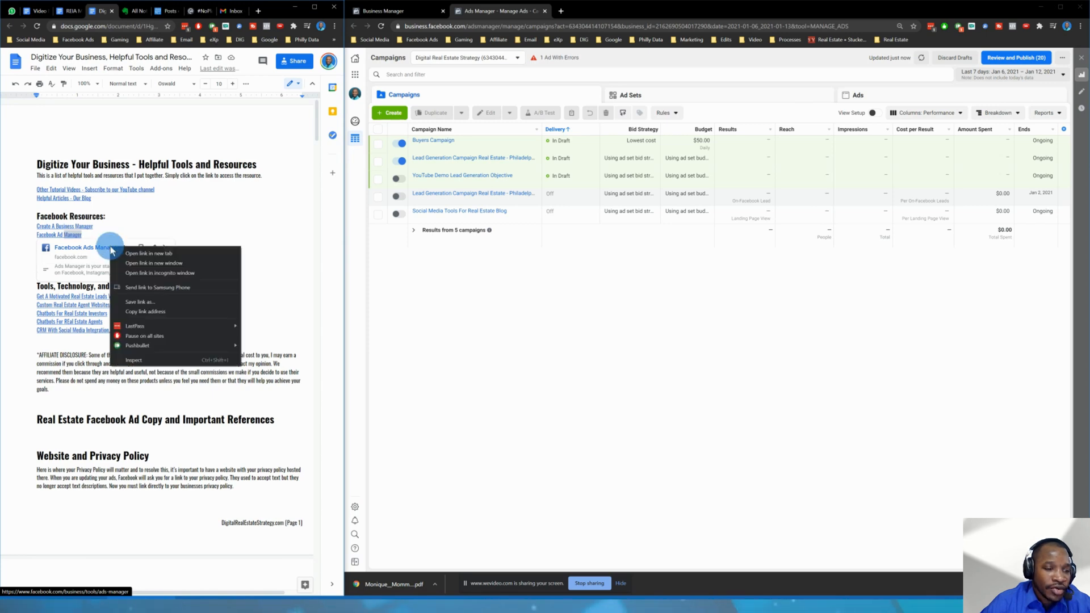
click(153, 309)
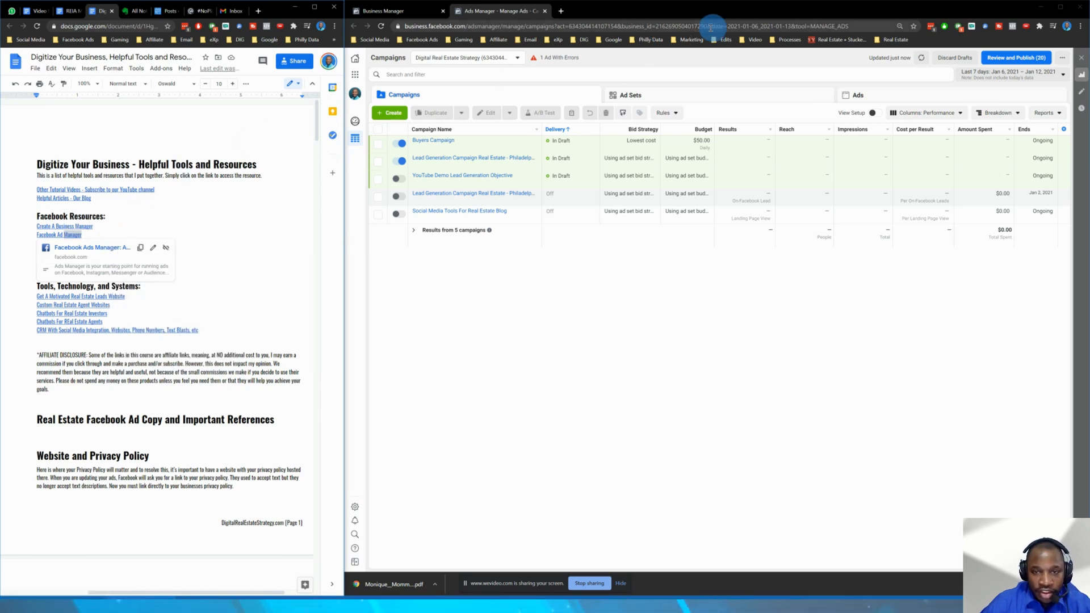
click(561, 12)
key(ctrl+v)
key(Return)
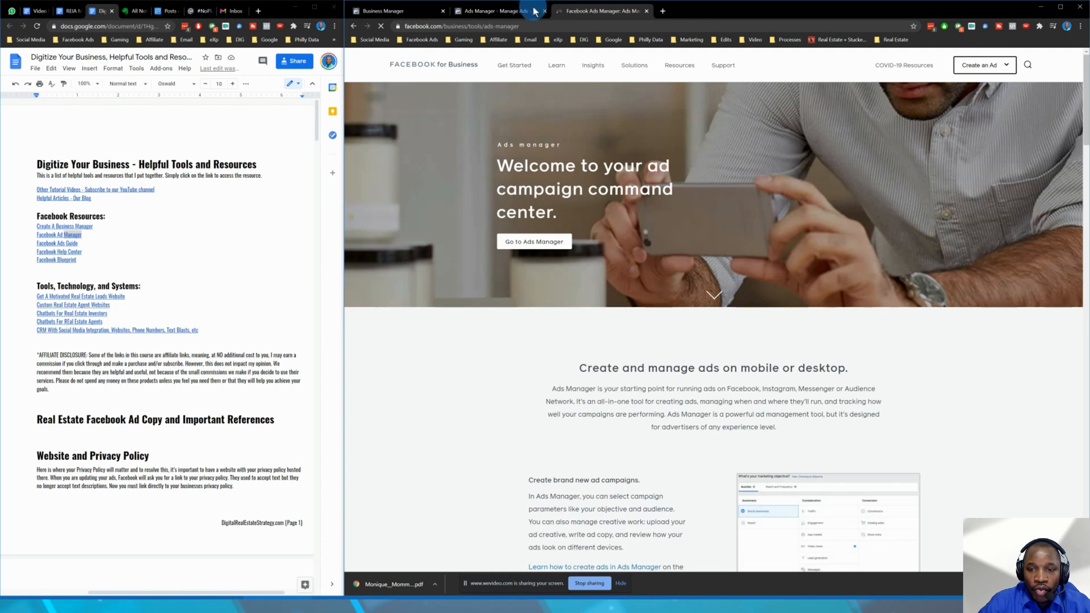
click(975, 67)
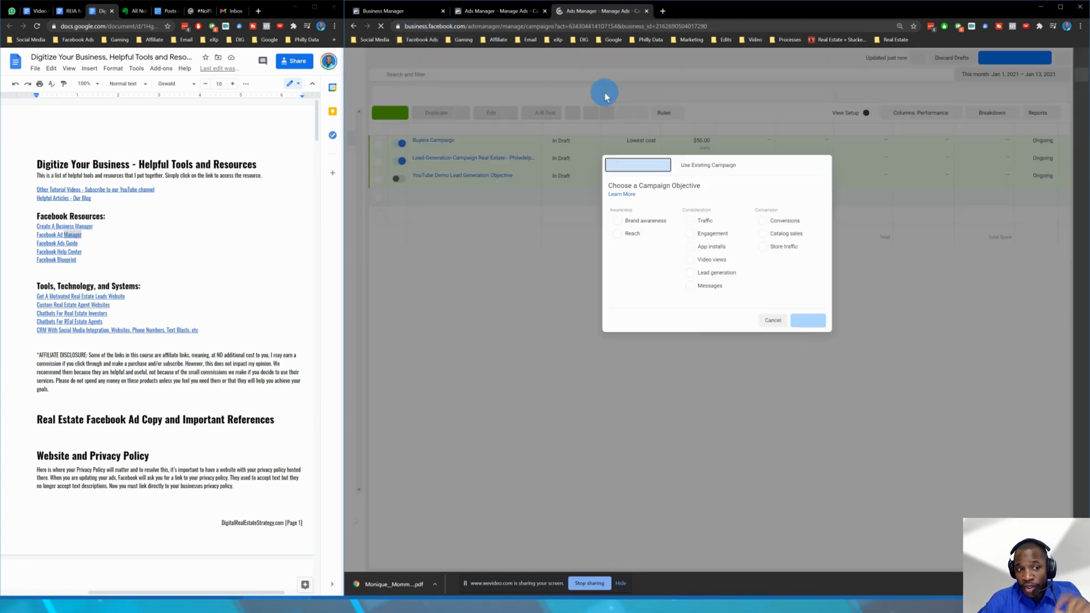
Step: Close the Business Manager tab and the duplicate Ads Manager tab
click(489, 12)
click(574, 11)
click(515, 12)
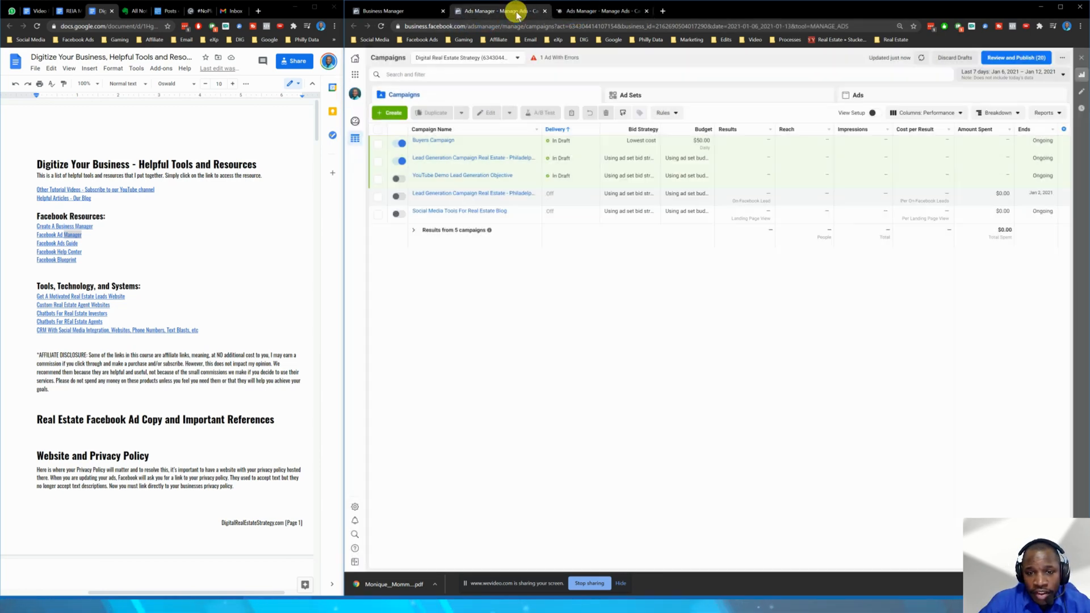
click(587, 12)
click(486, 11)
click(603, 11)
click(508, 12)
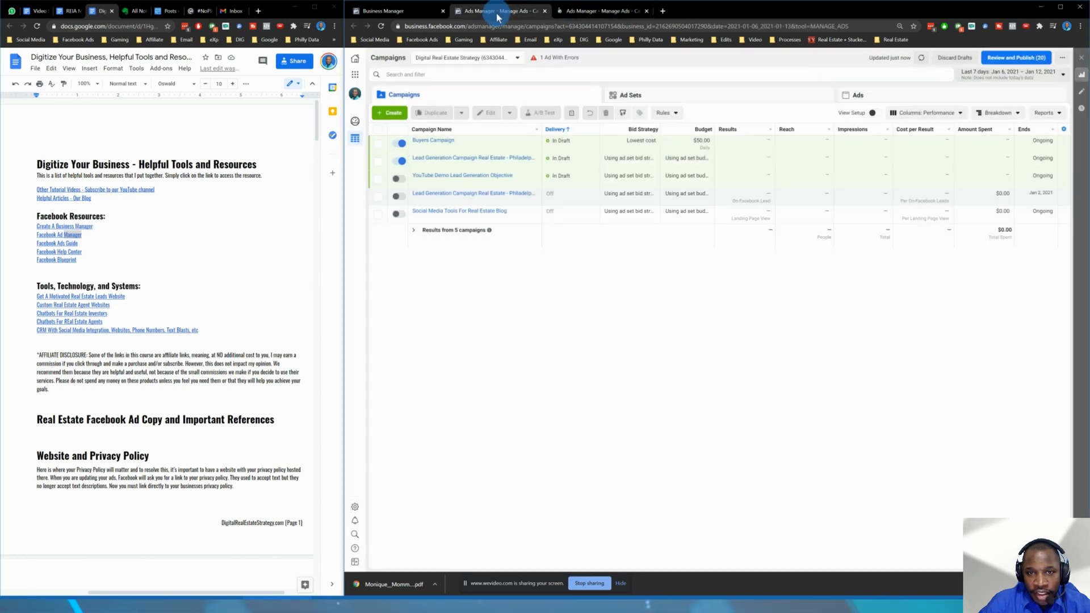
click(402, 11)
middle_click(414, 13)
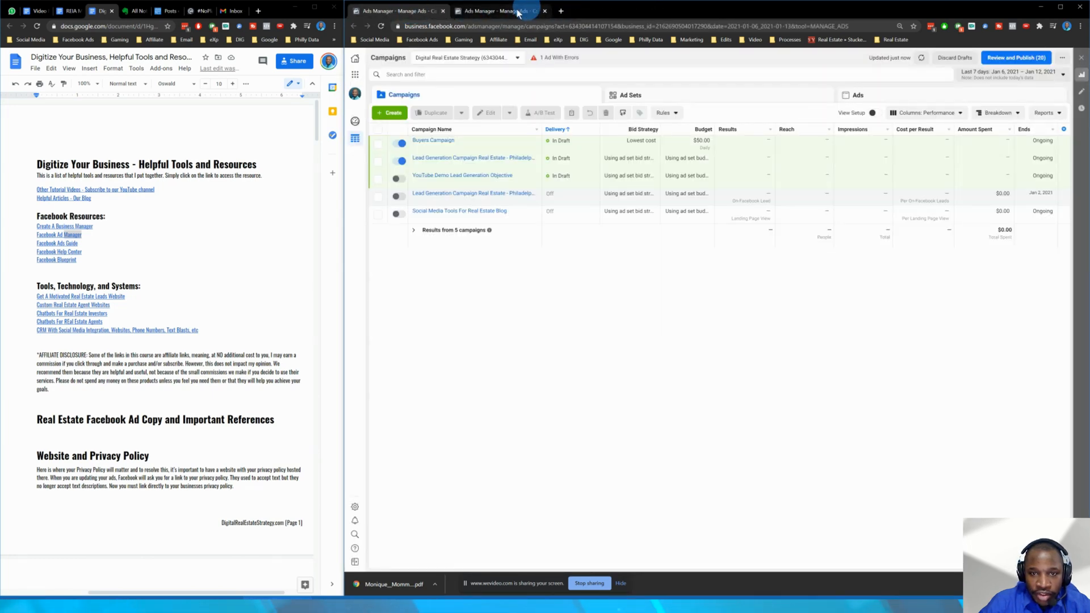
key(ctrl+w)
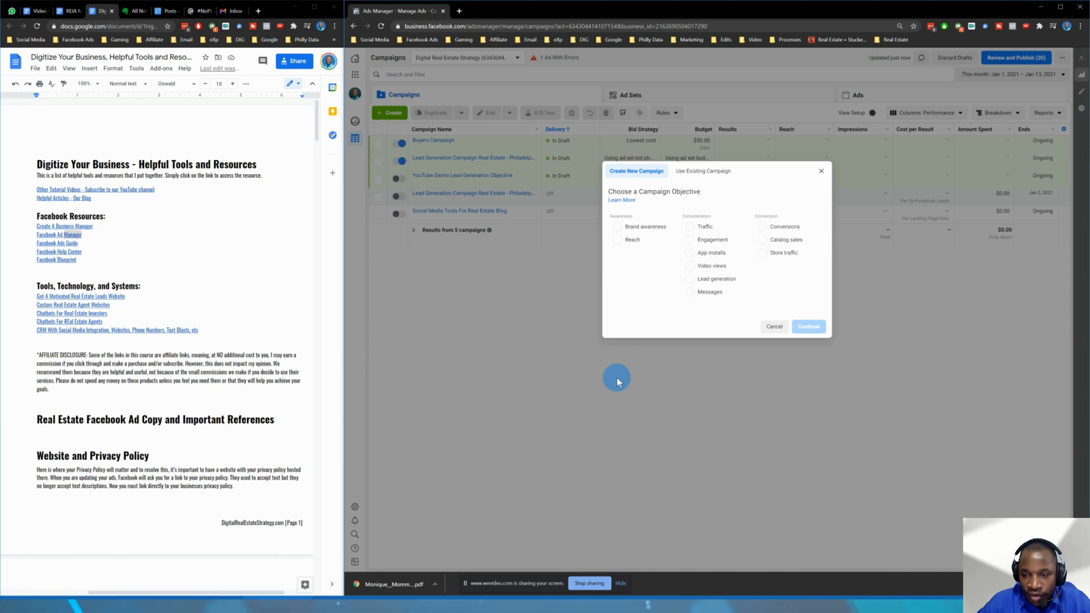
Step: Enlarge the page and create the campaign with the Lead generation objective
key(ctrl+plus)
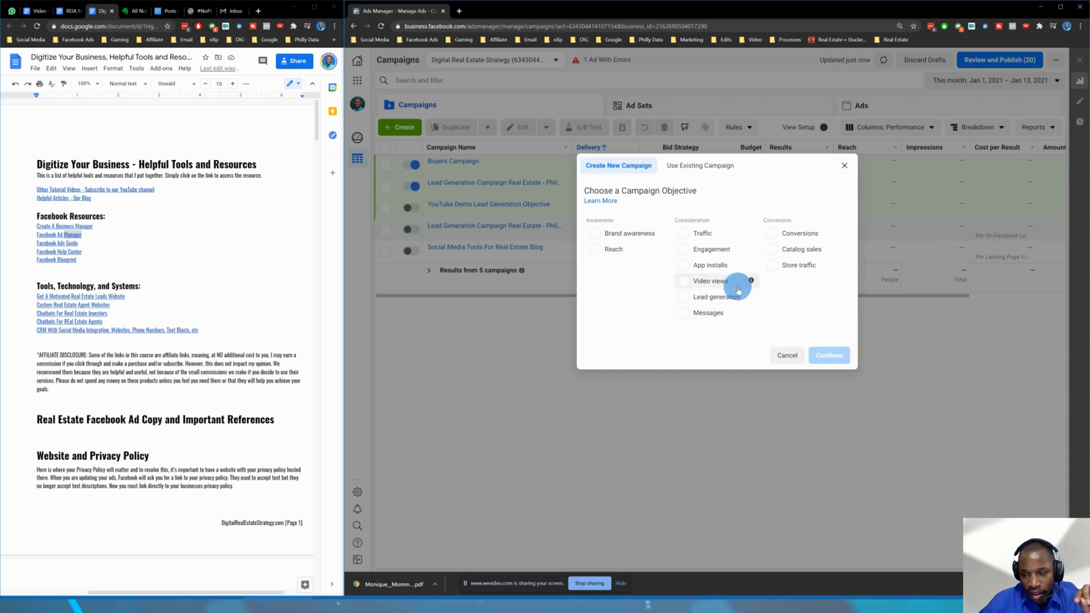
click(688, 305)
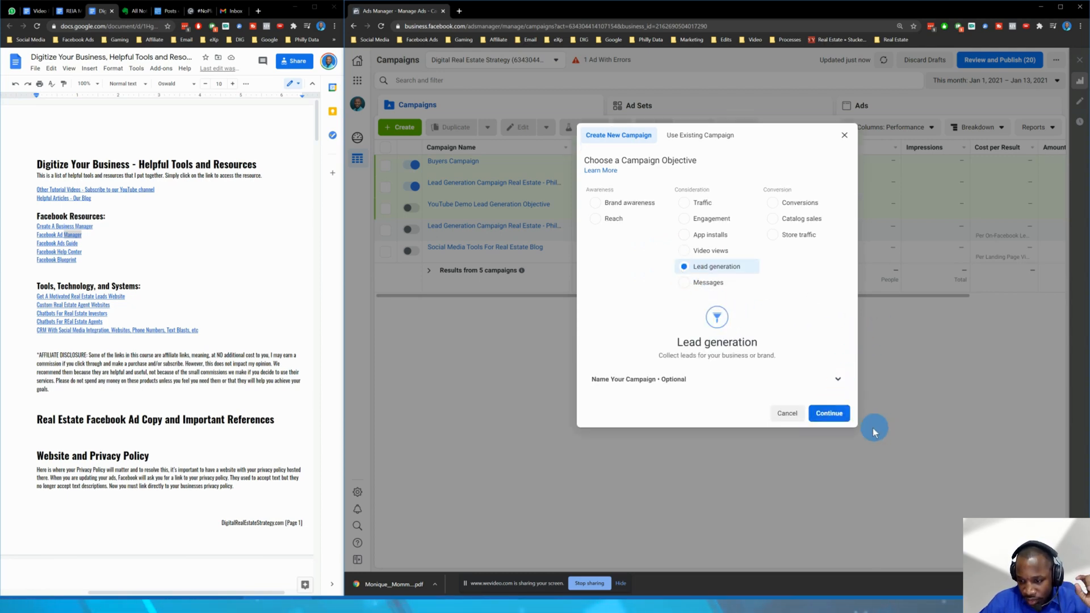
click(829, 413)
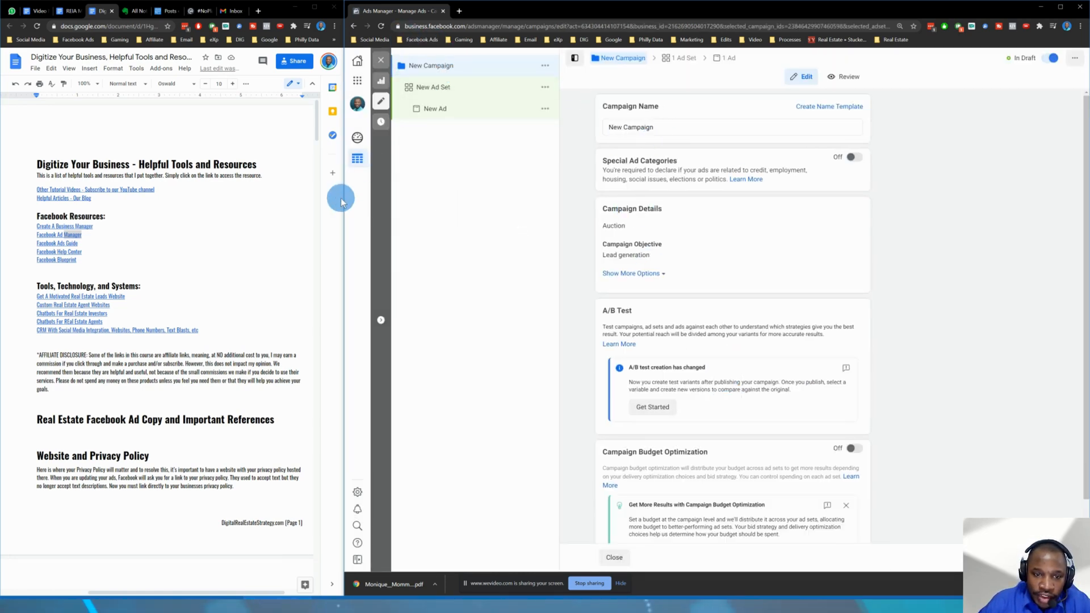
Step: Replace 'New Campaign' with the campaign name 'Seller Campaign Lead Gen Montgomery'
scroll(153, 250, down, 20)
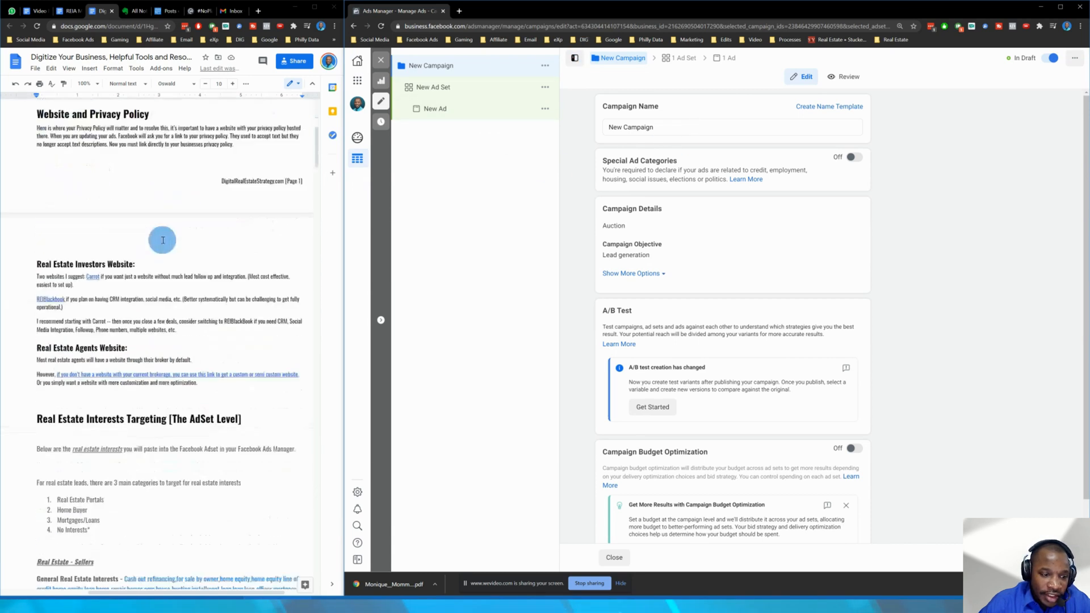
scroll(168, 235, up, 20)
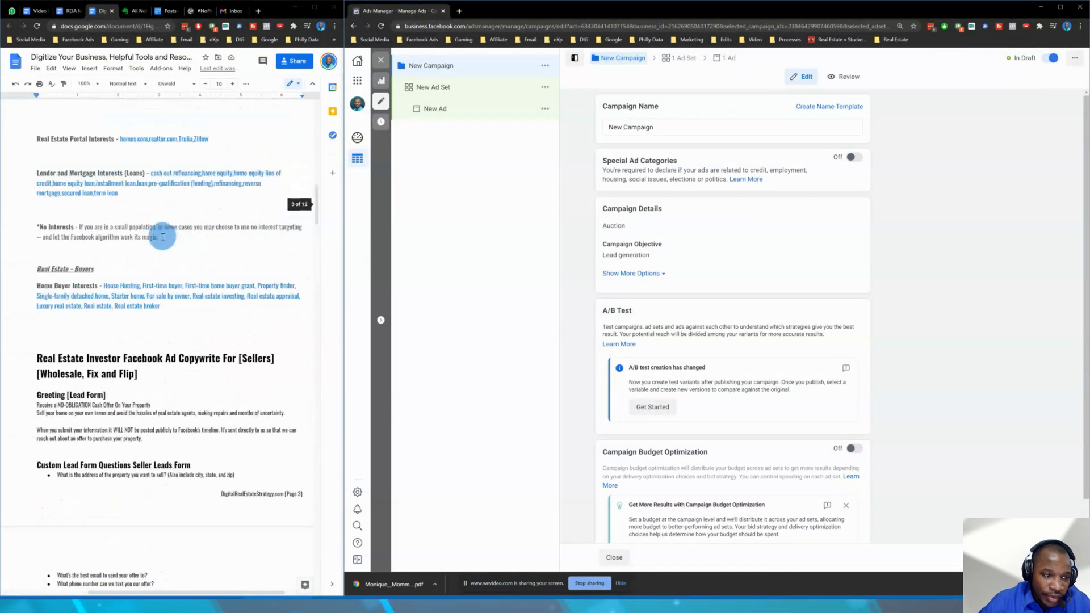
scroll(165, 237, up, 3)
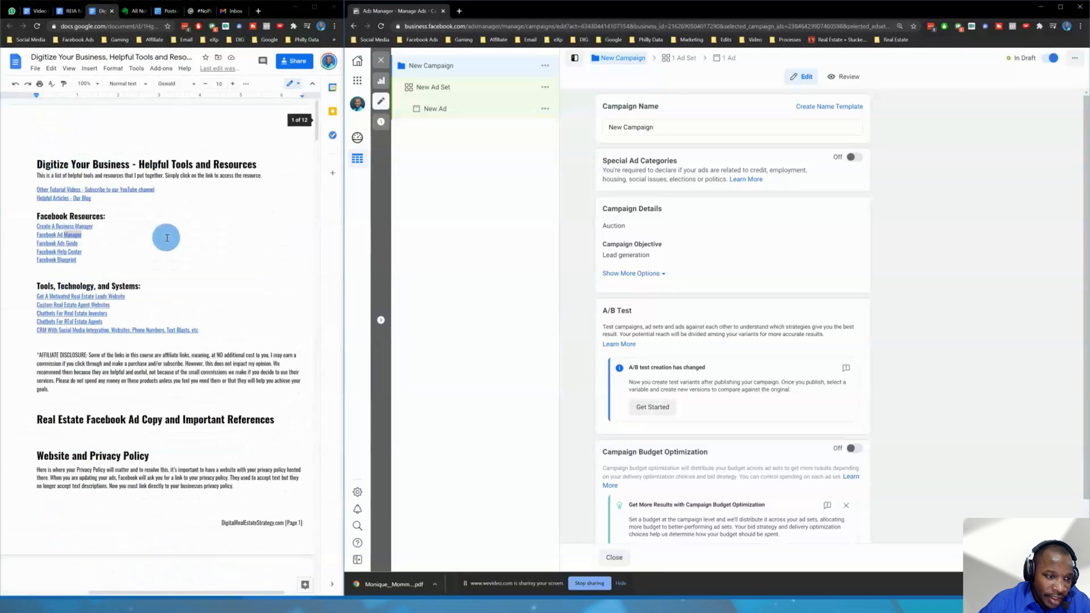
click(689, 129)
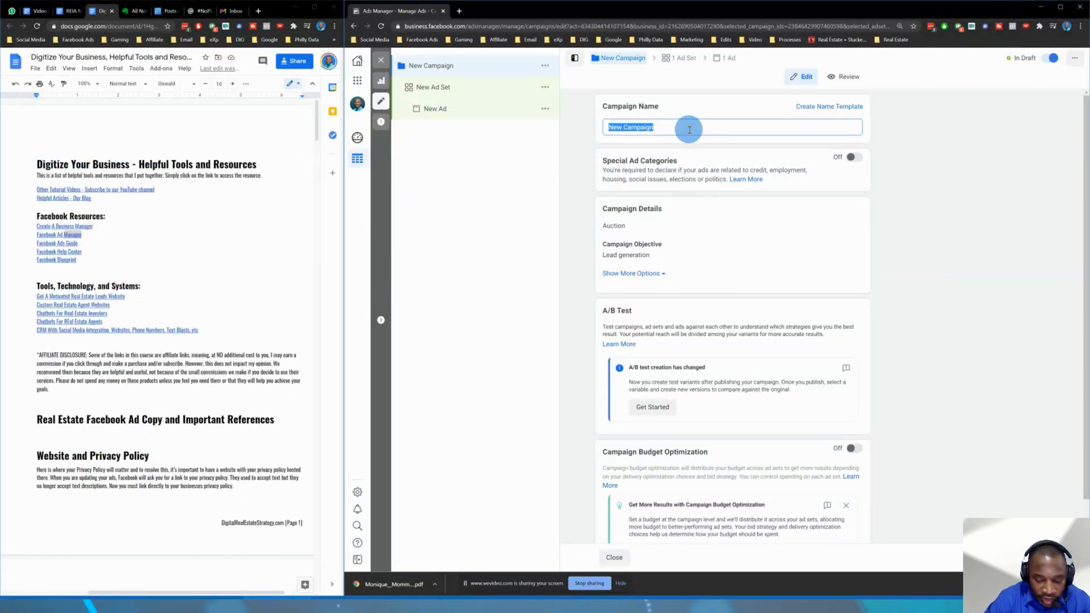
text(Seller)
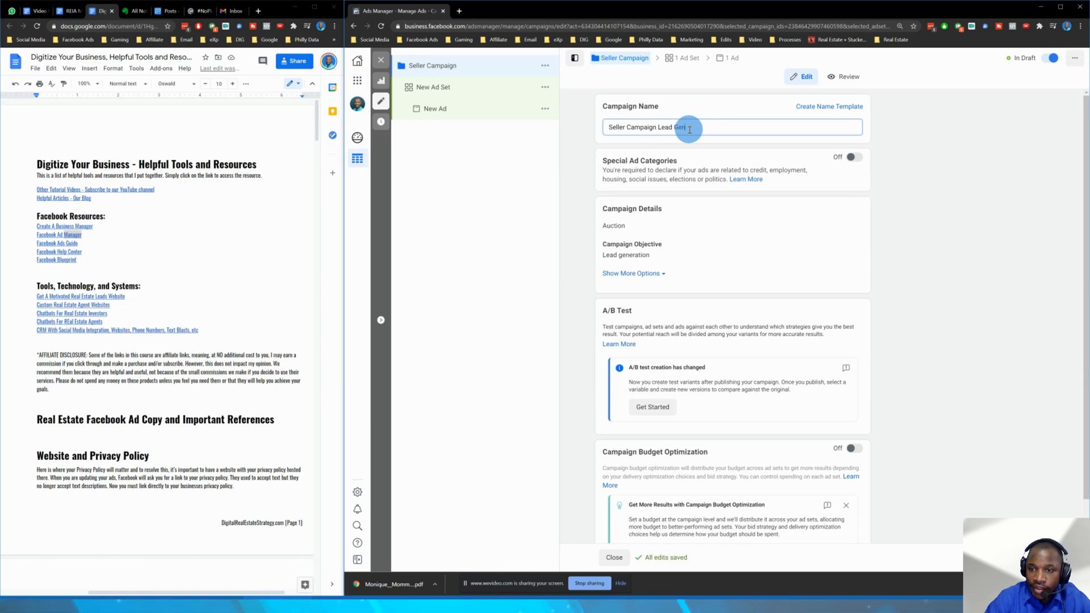
key(ctrl+a)
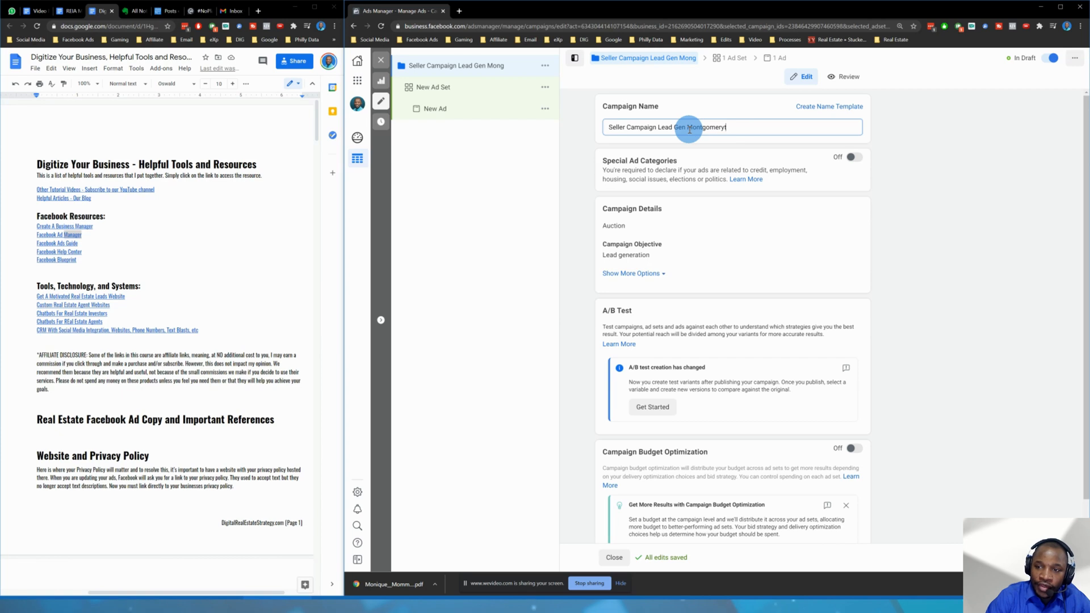
key(ctrl+a)
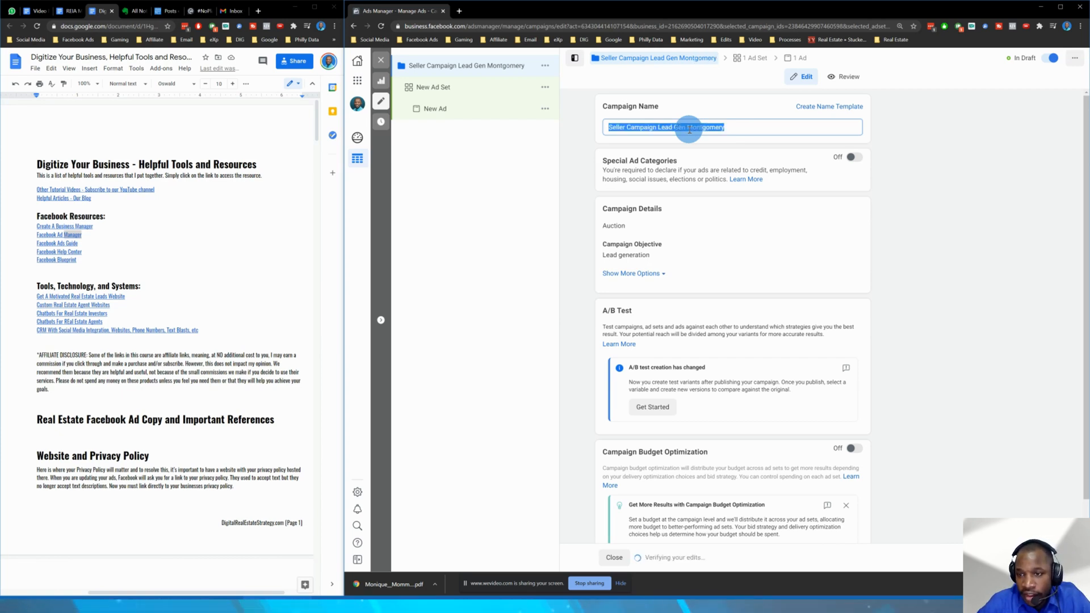
click(738, 126)
key(ctrl+a)
key(ctrl+c)
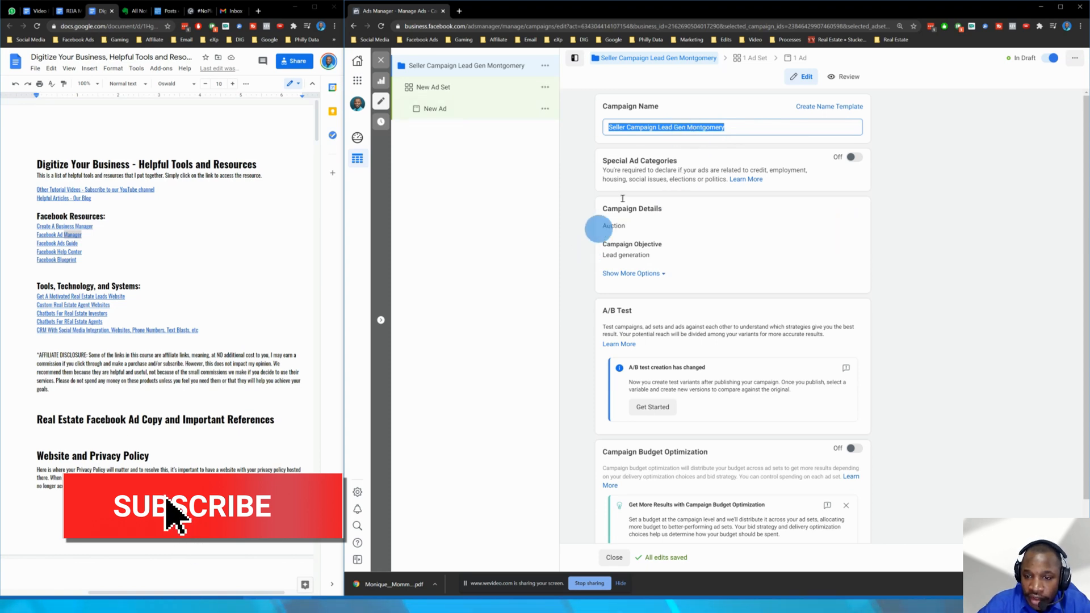
Step: Declare the campaign's special ad category as Housing
click(852, 157)
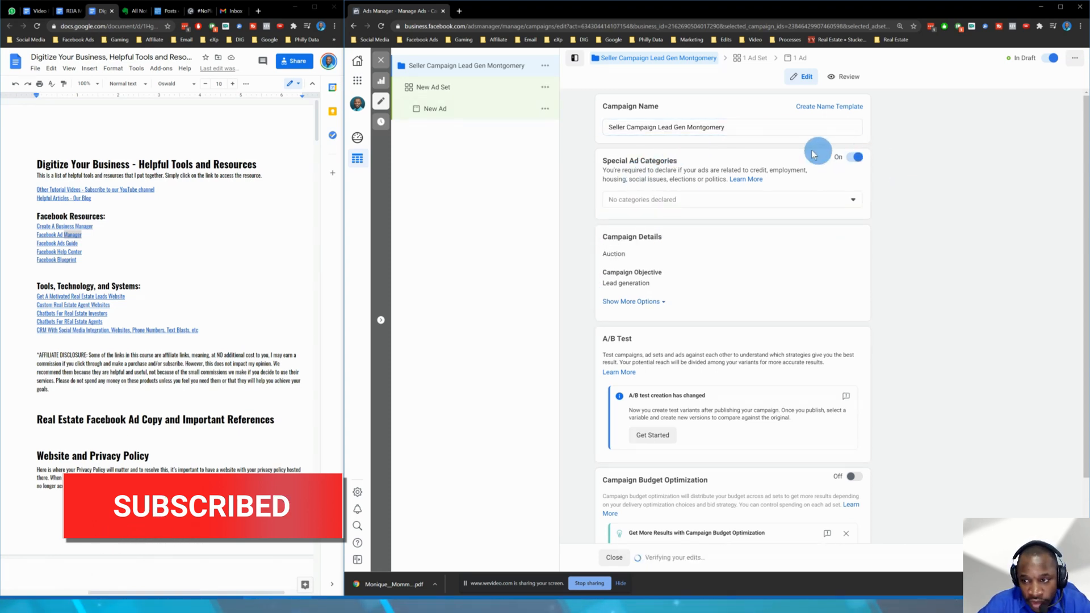
click(707, 197)
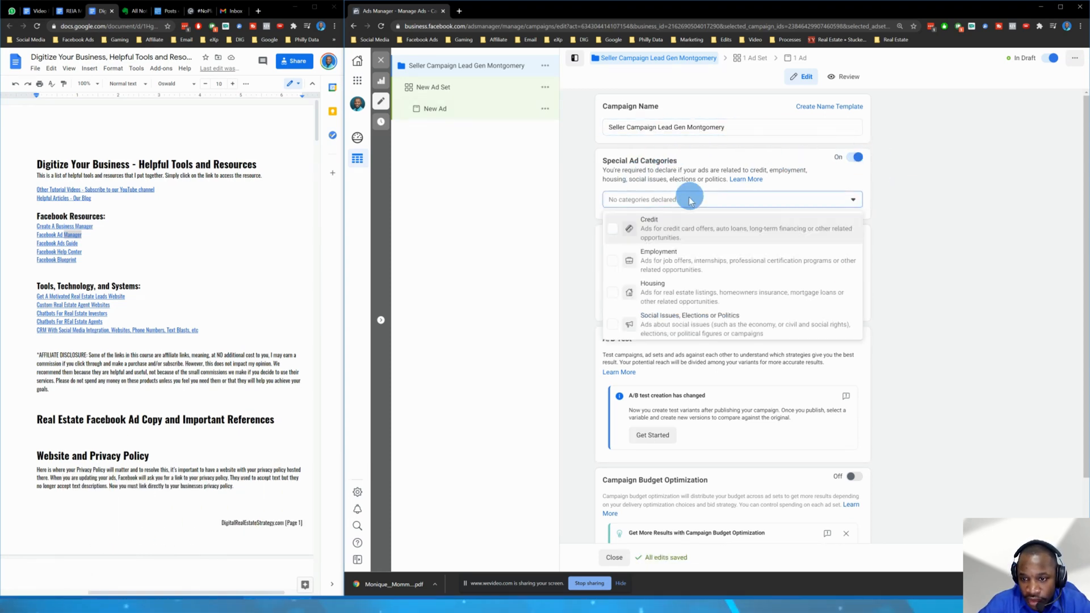
click(642, 290)
click(578, 218)
Step: Turn on campaign budget optimization with a $50.00 daily budget and continue to the ad set
scroll(579, 219, down, 1)
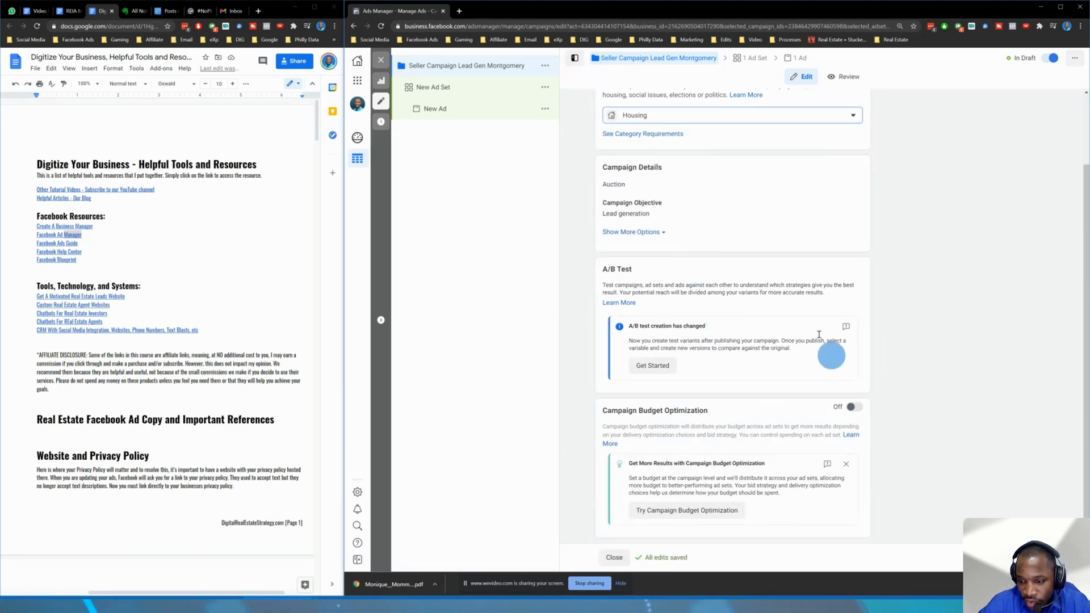
click(850, 405)
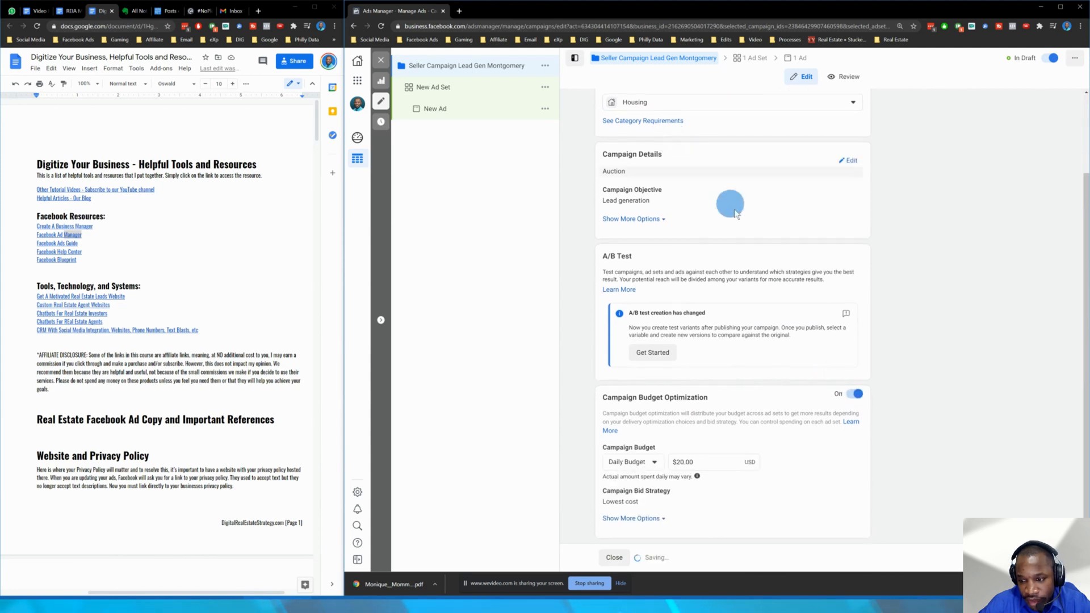
click(703, 460)
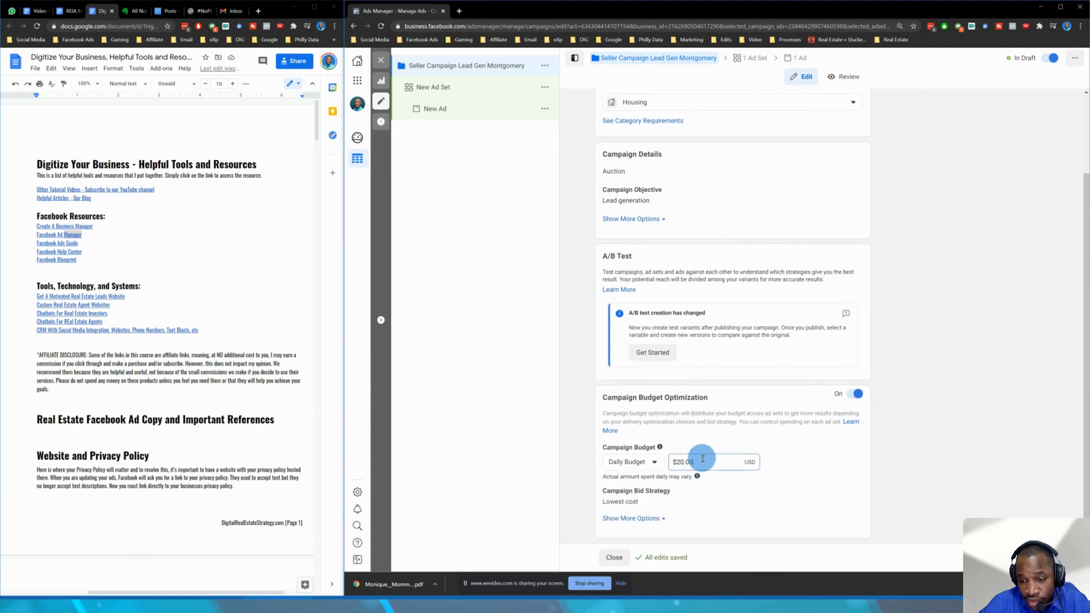
triple_click(699, 461)
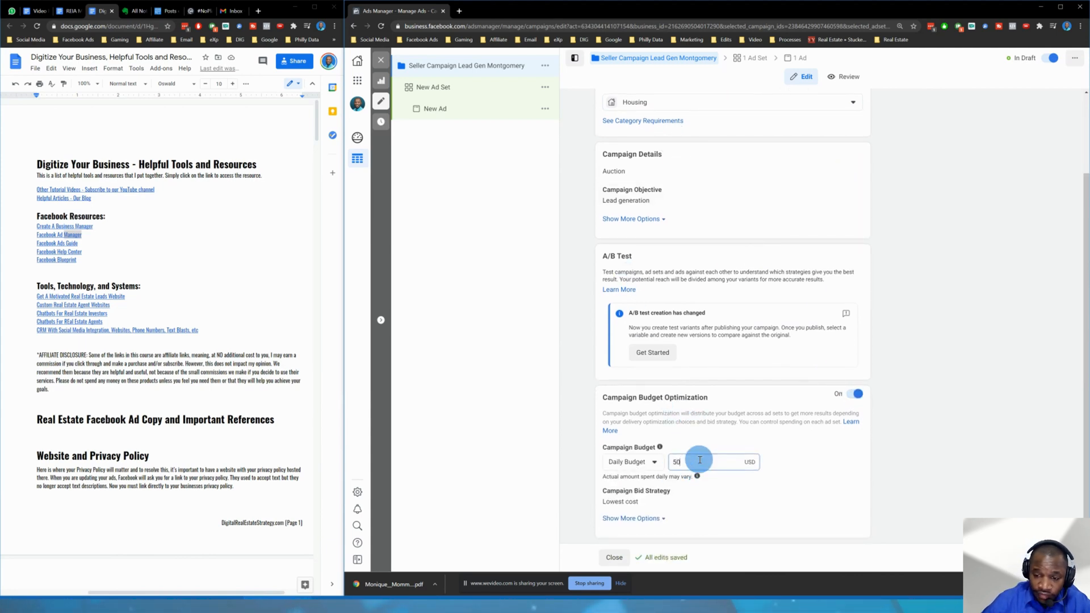
click(517, 410)
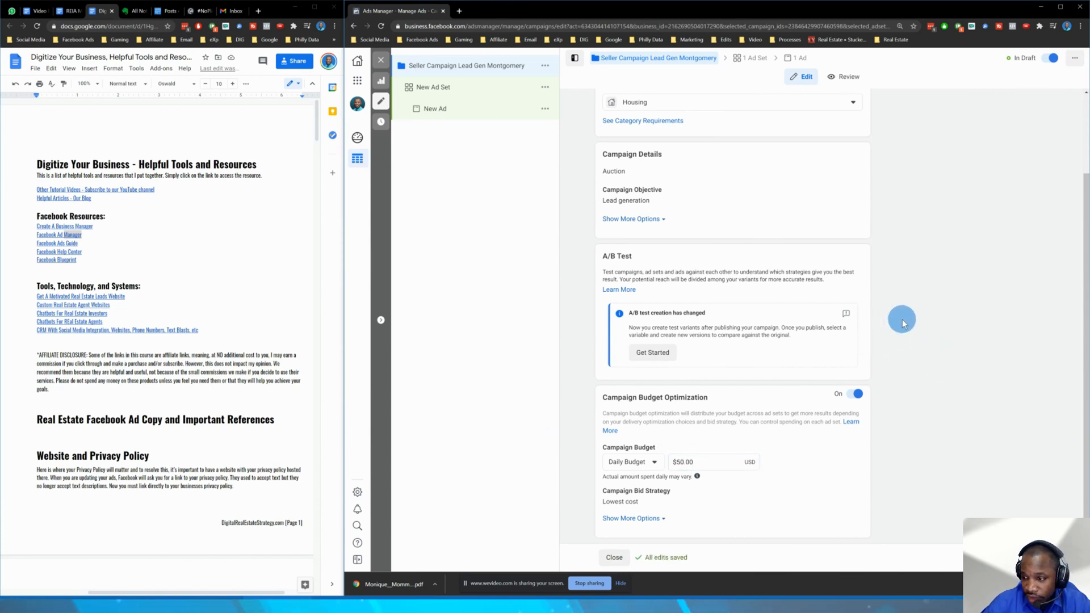
scroll(934, 244, up, 2)
scroll(933, 238, down, 2)
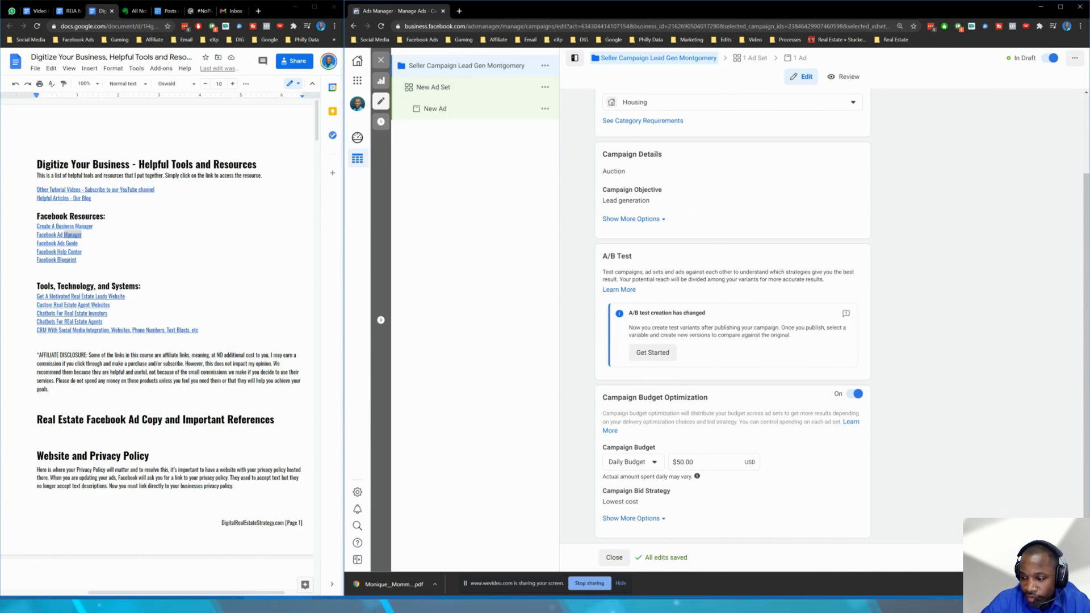
click(1030, 557)
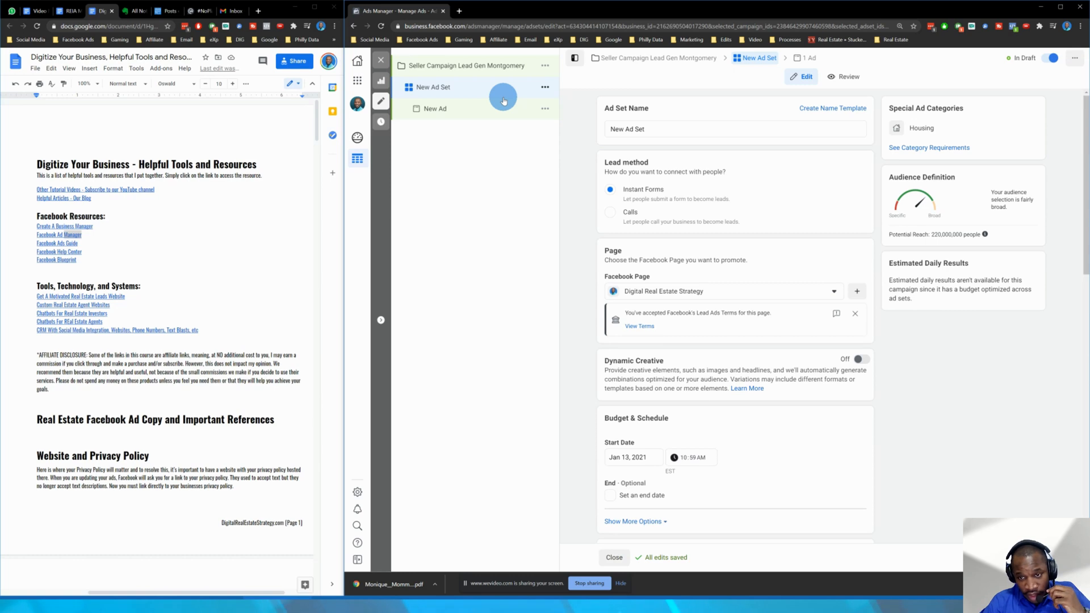
Step: Name the ad set 'Seller Campaign Lead Gen Montgomery Adset' with Instant Forms as the lead method
triple_click(685, 127)
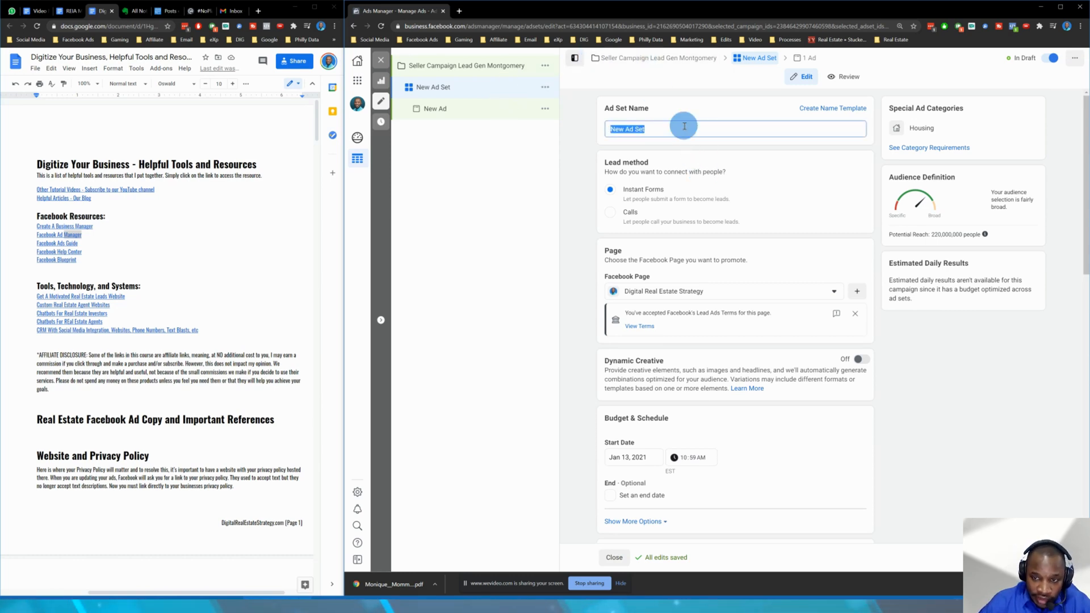
key(ctrl+v)
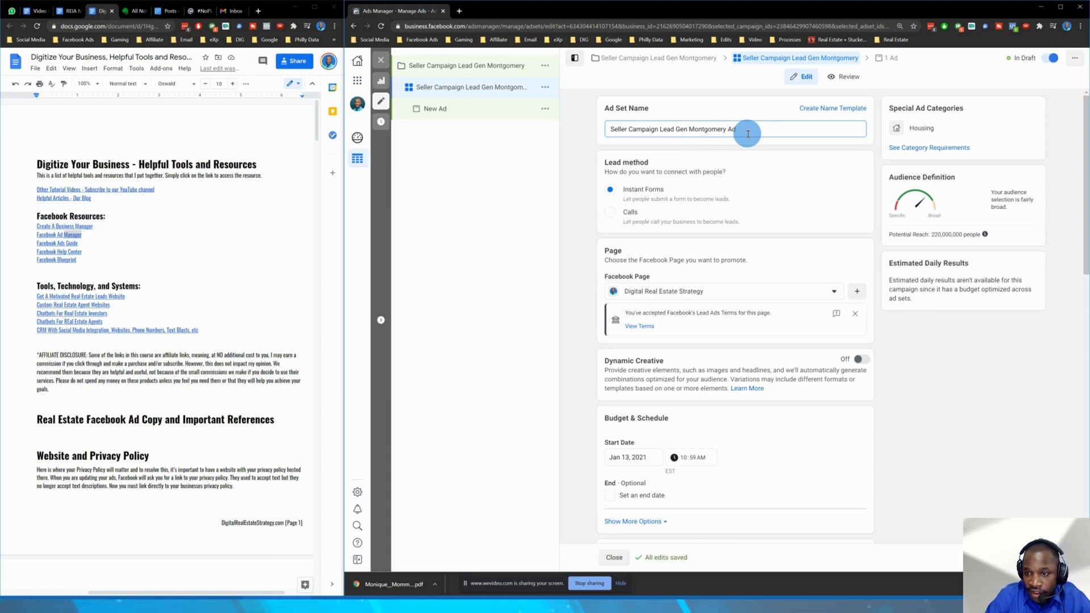
text(Adset)
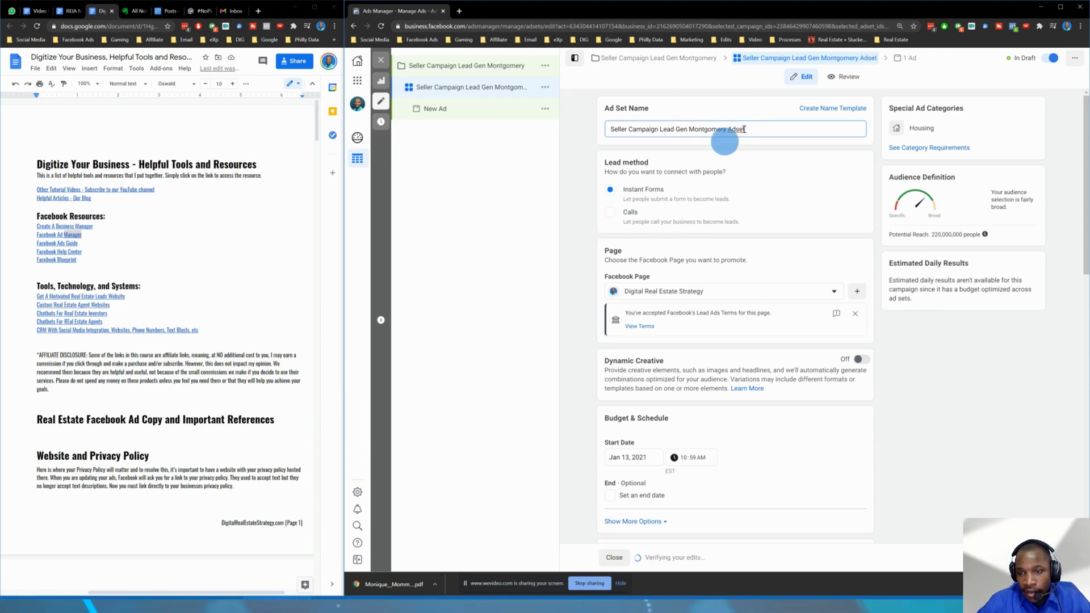
click(633, 193)
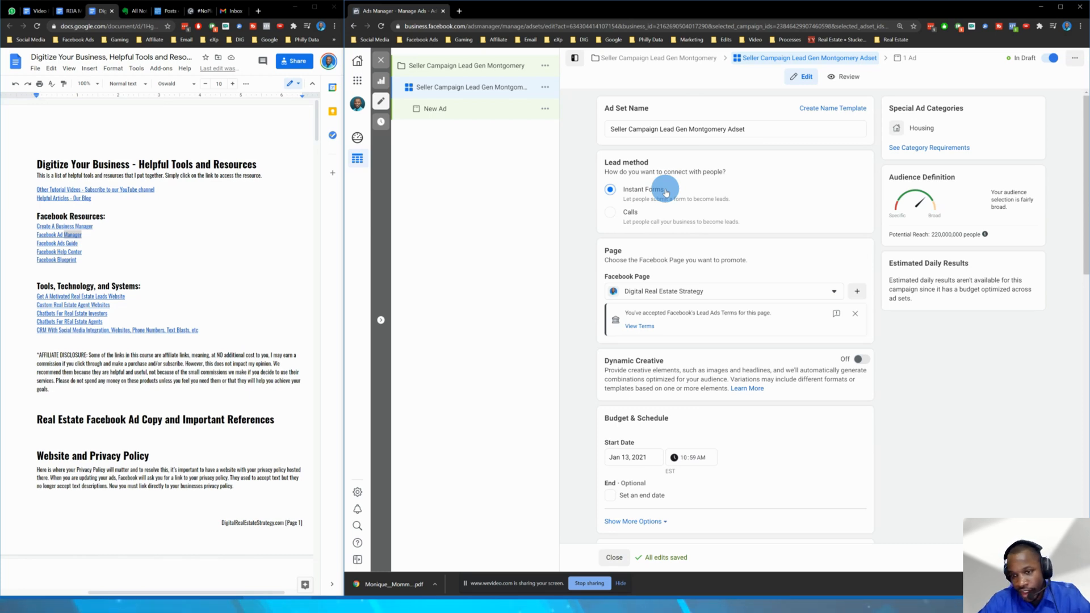
scroll(664, 192, down, 3)
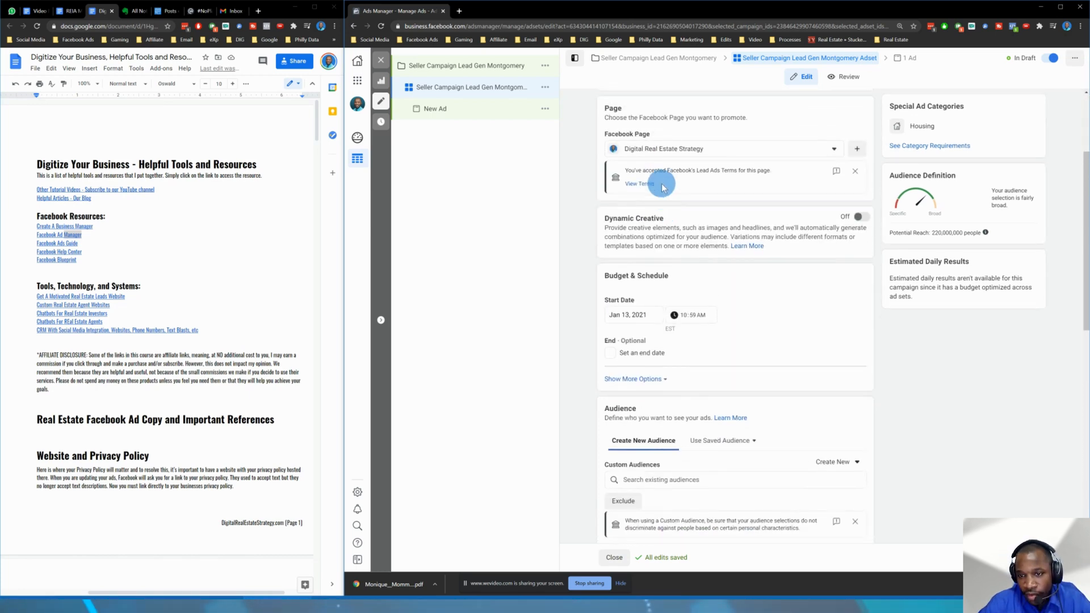
scroll(699, 199, up, 1)
scroll(580, 246, down, 2)
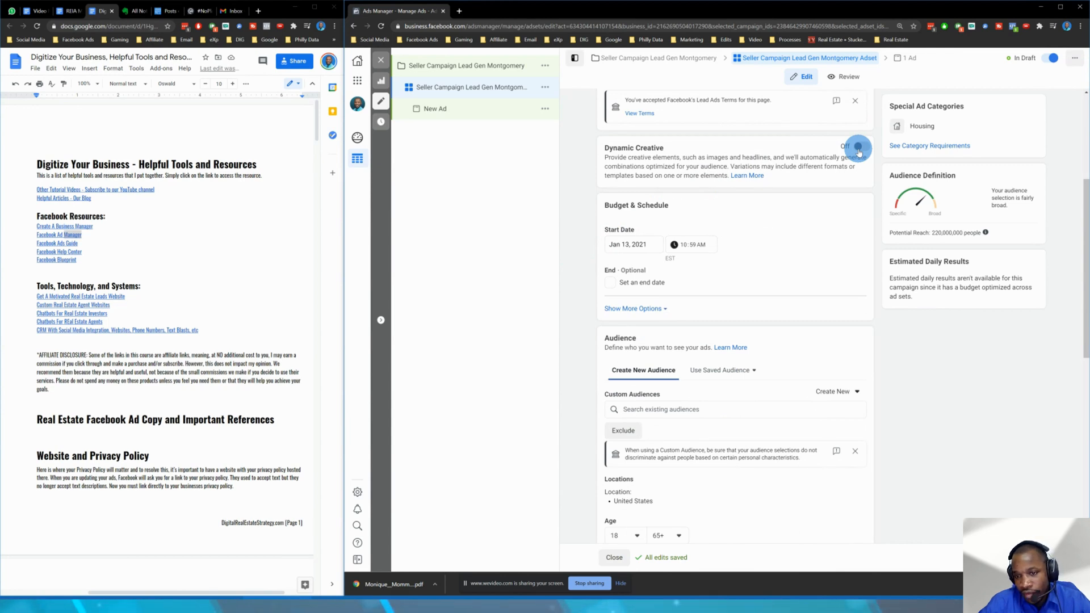
scroll(638, 244, down, 2)
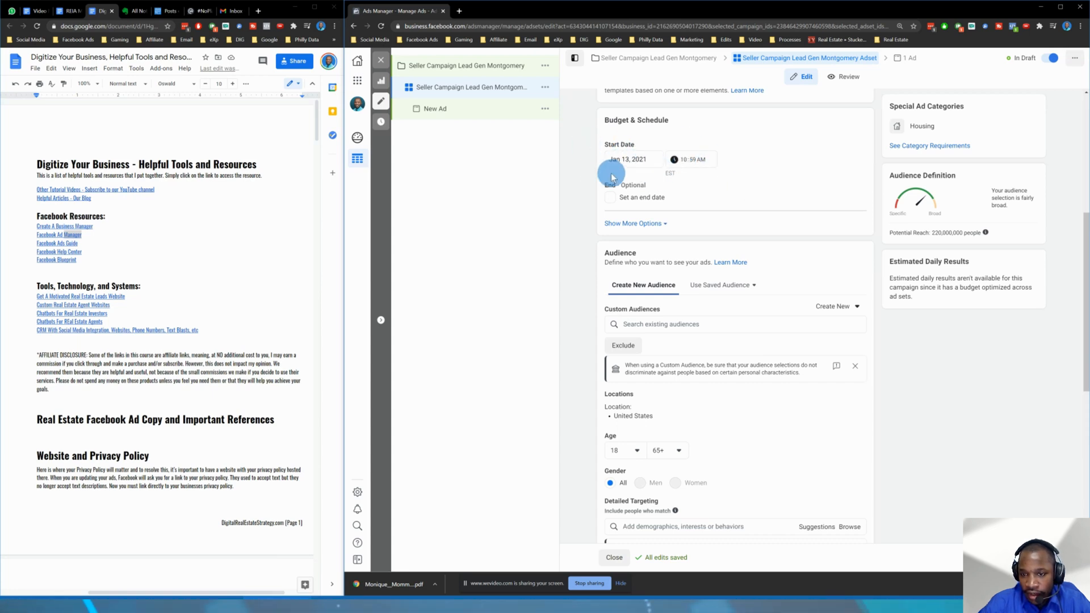
scroll(625, 170, down, 5)
scroll(645, 198, up, 5)
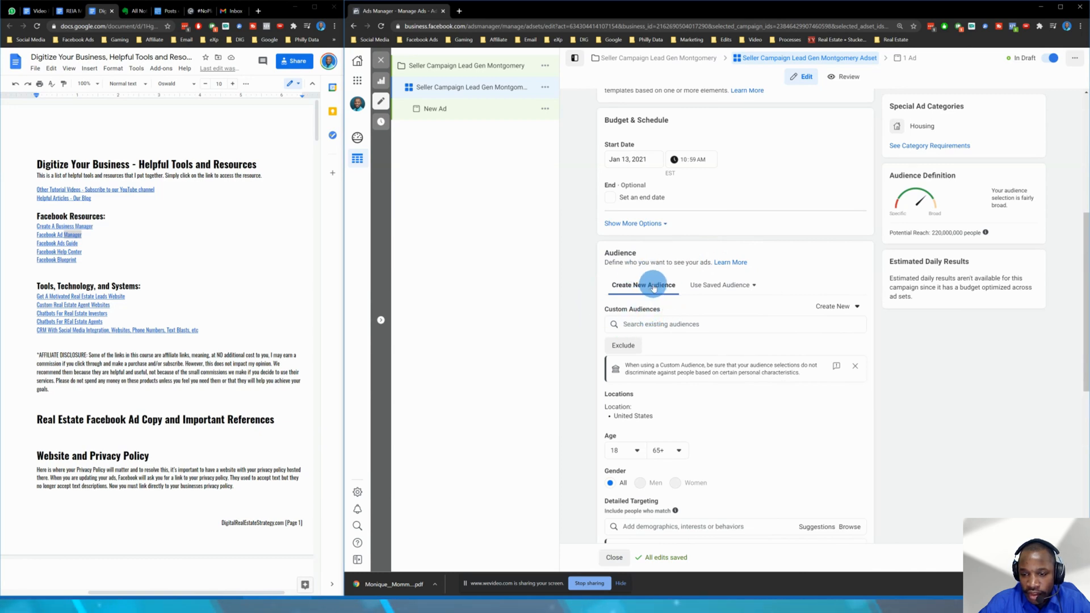
Step: Review the new, excluded and custom audience options unchanged, then open Locations for editing
click(826, 306)
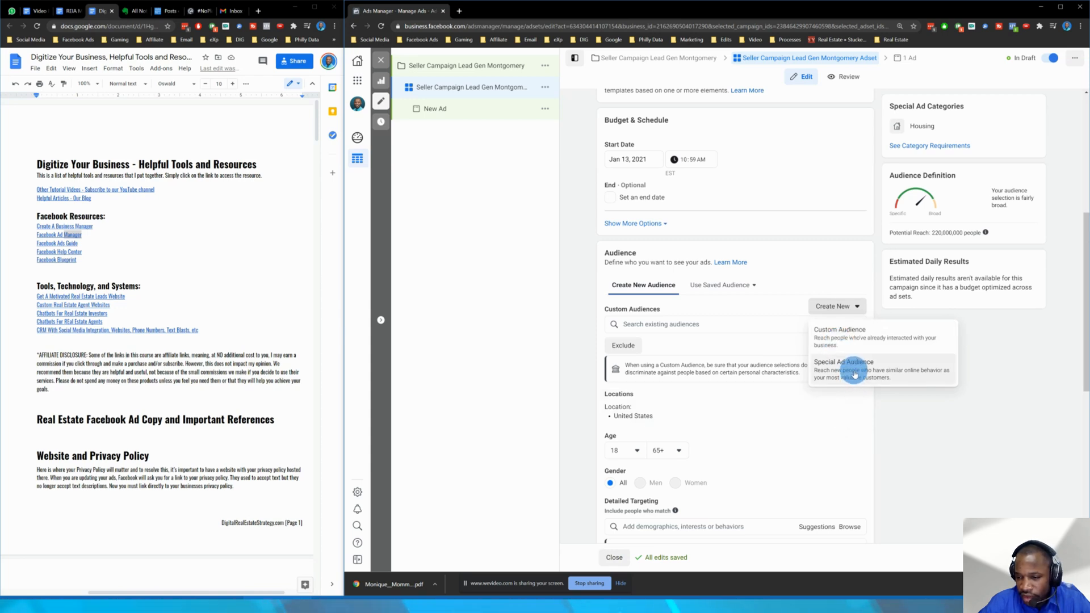
click(448, 239)
click(623, 350)
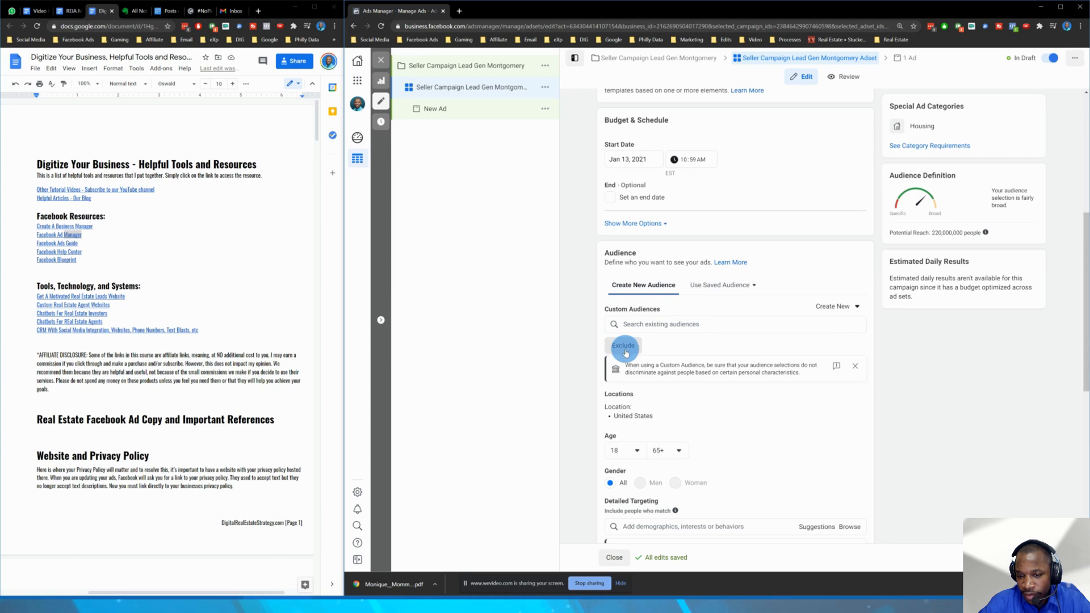
click(669, 324)
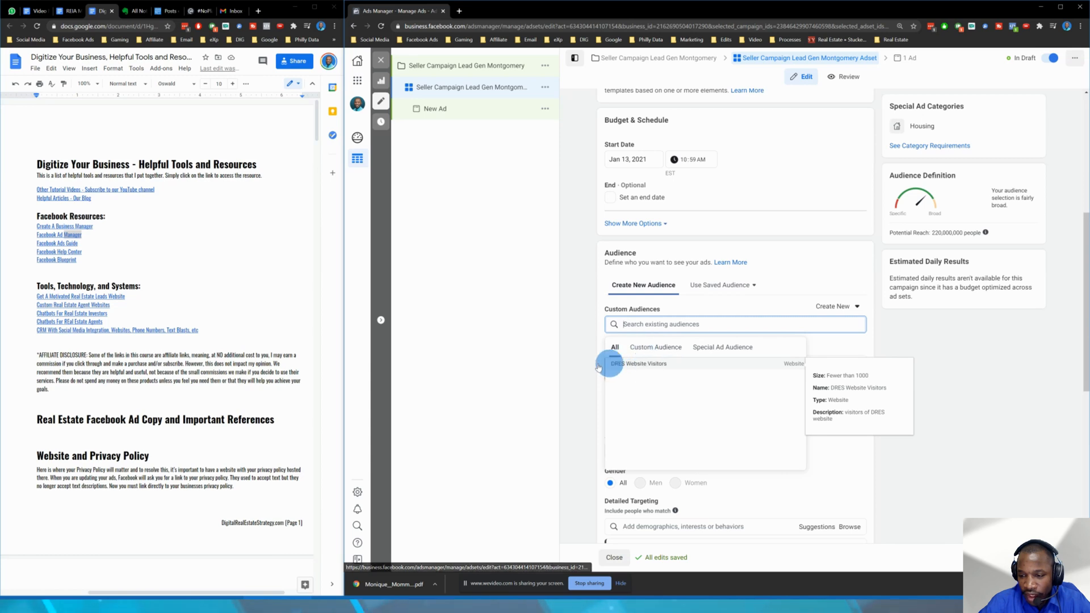
click(653, 349)
click(528, 296)
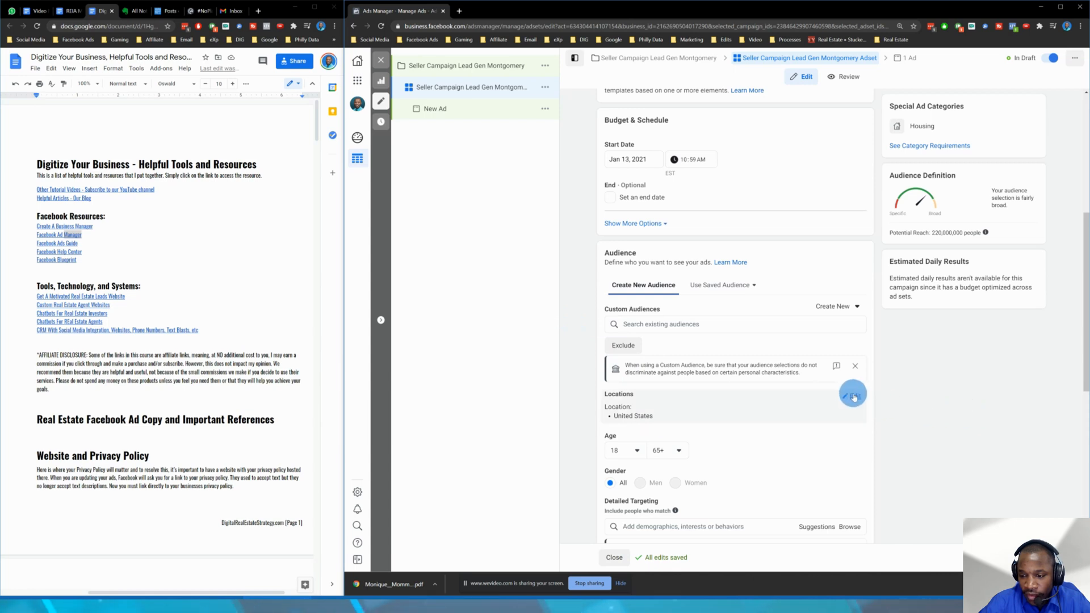
click(855, 397)
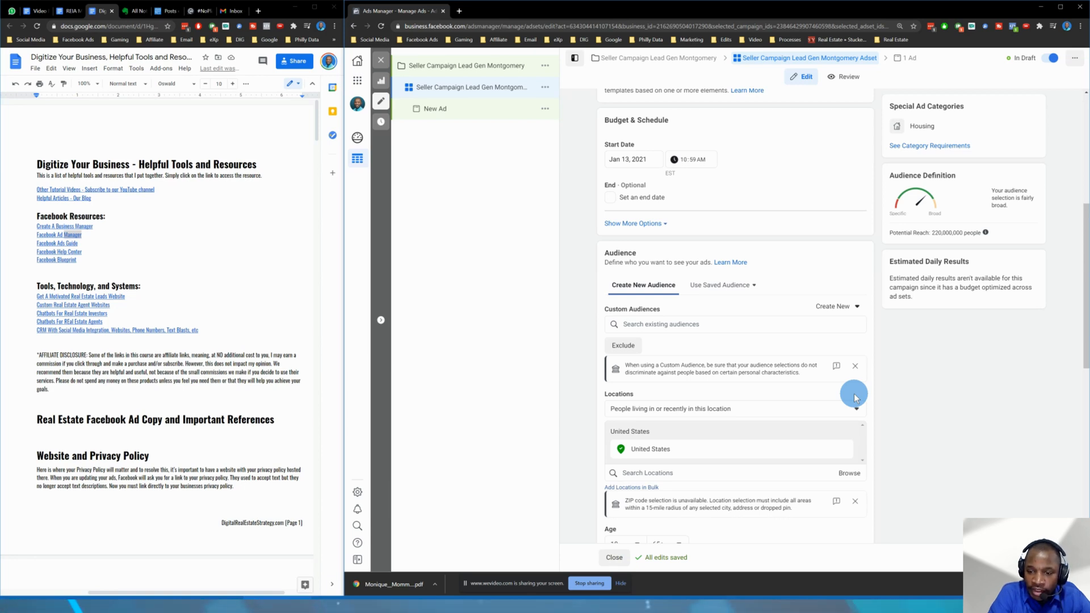
mouse_move(847, 452)
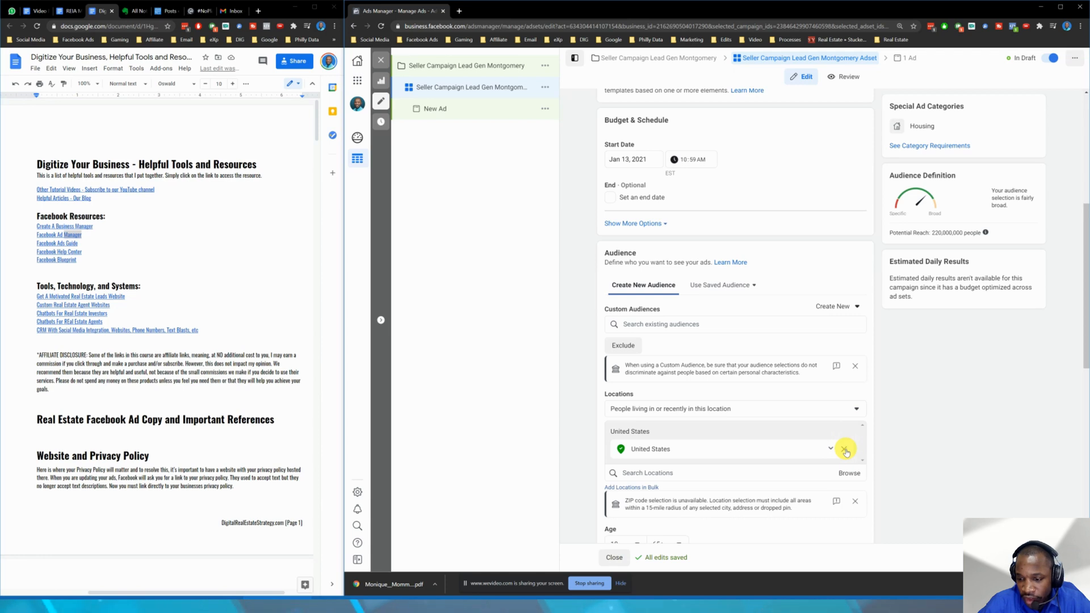
Step: Remove United States from the target locations, keeping the location type unchanged
click(845, 451)
scroll(640, 254, down, 2)
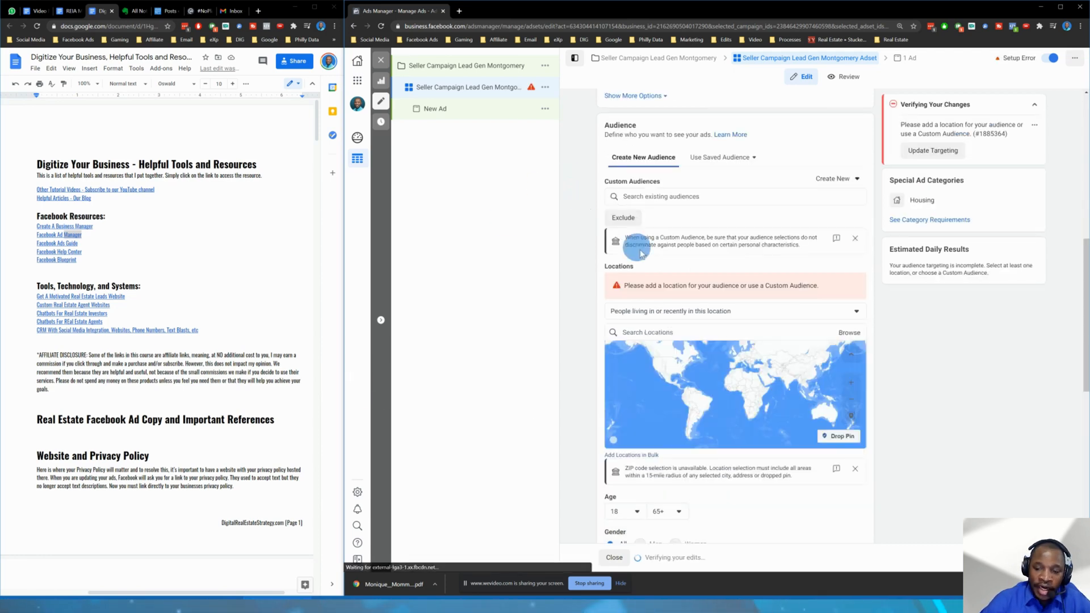
scroll(640, 254, down, 3)
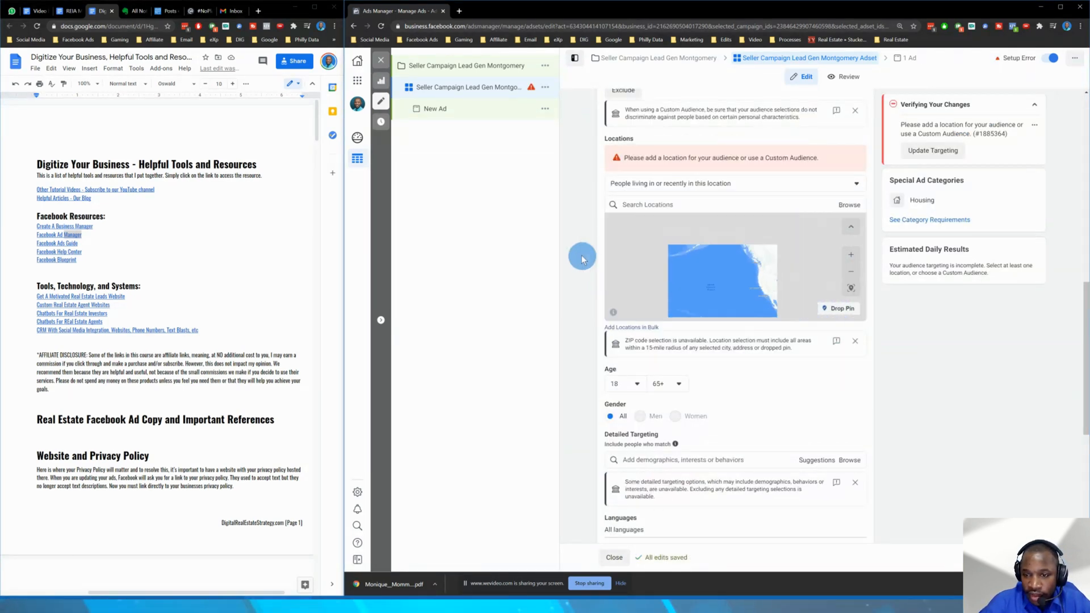
scroll(582, 259, up, 3)
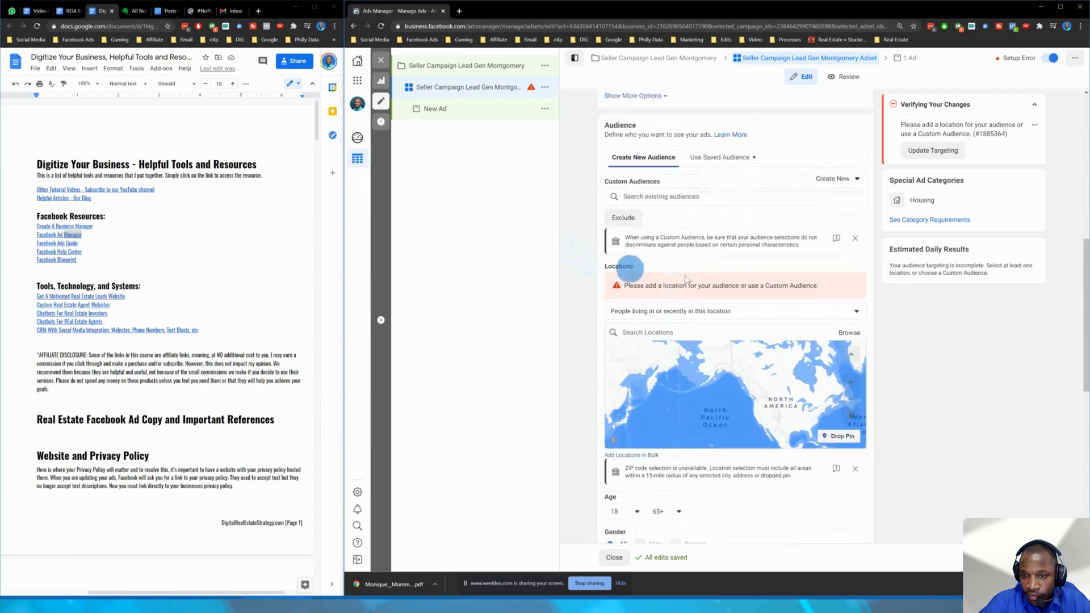
click(750, 310)
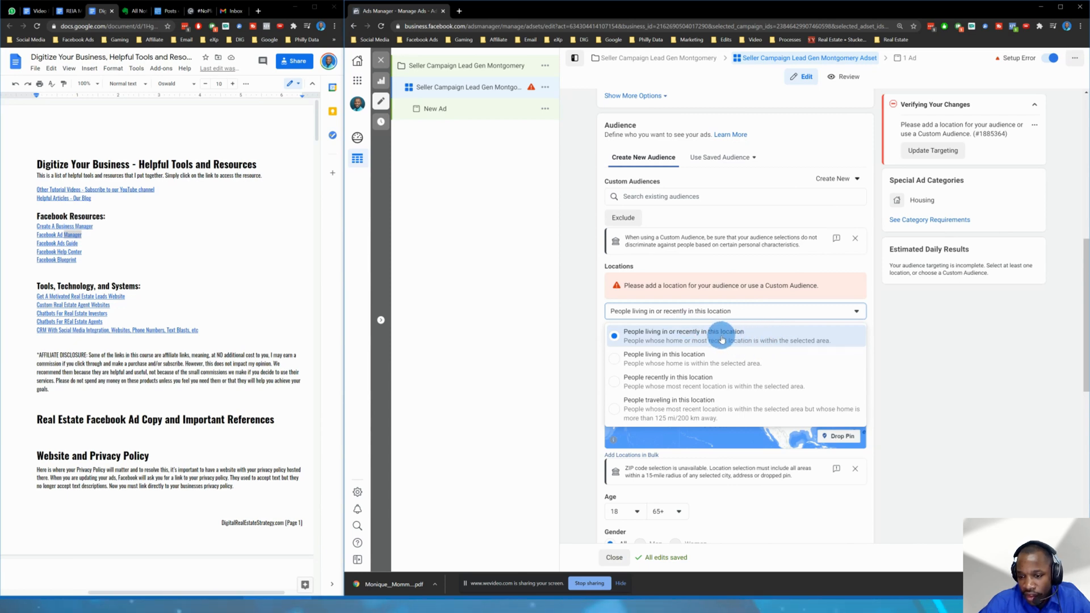
click(579, 295)
scroll(579, 290, down, 5)
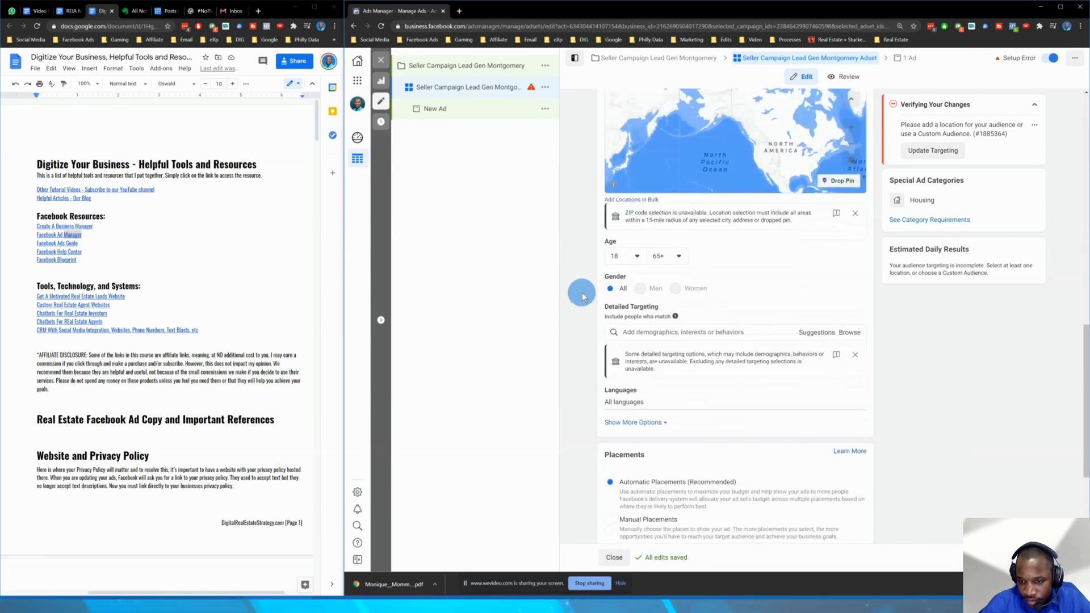
scroll(634, 315, up, 2)
scroll(634, 315, up, 2)
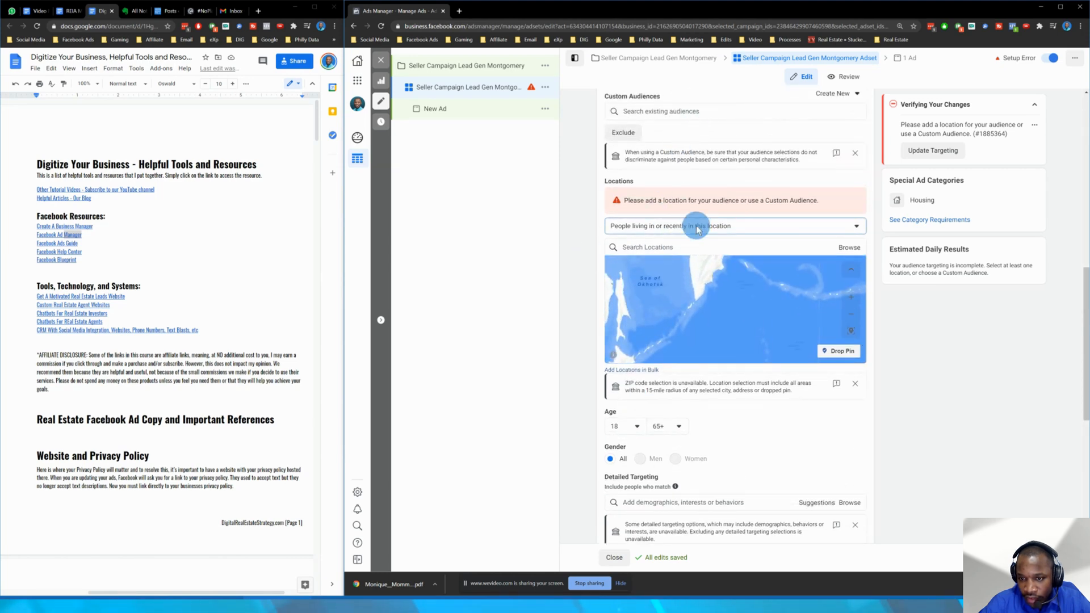
Step: Target Montgomery County, Pennsylvania, giving a potential reach of 480,000 people
click(686, 245)
text(mo)
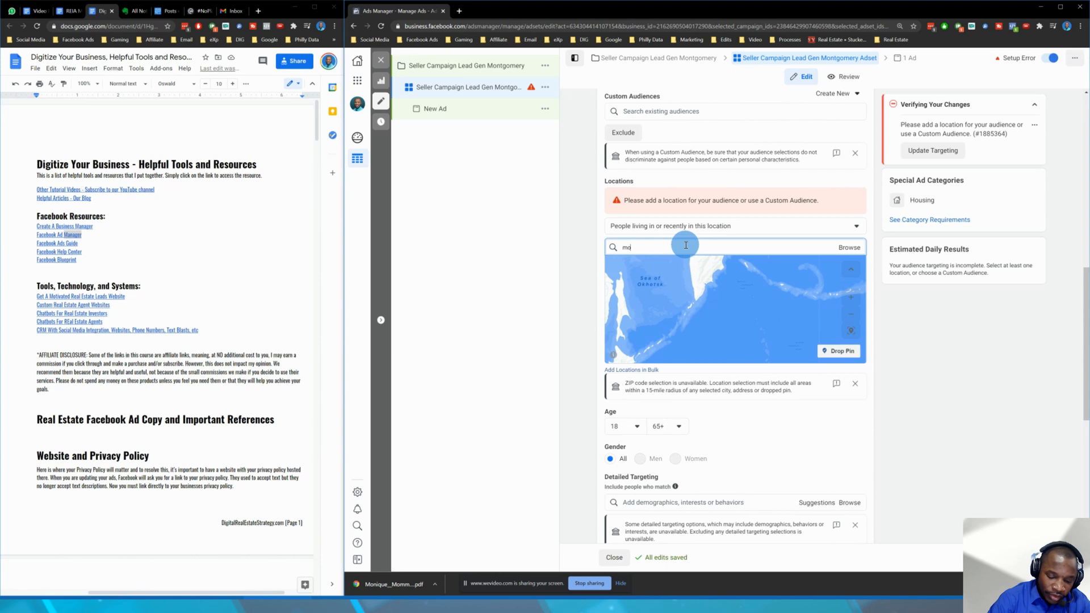
text(nto)
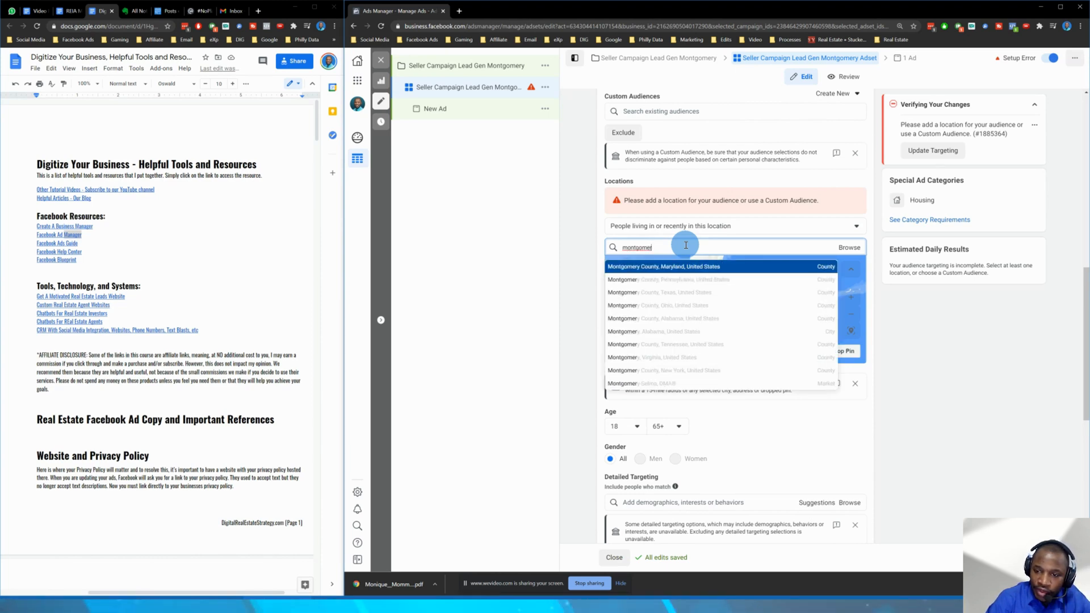
click(682, 279)
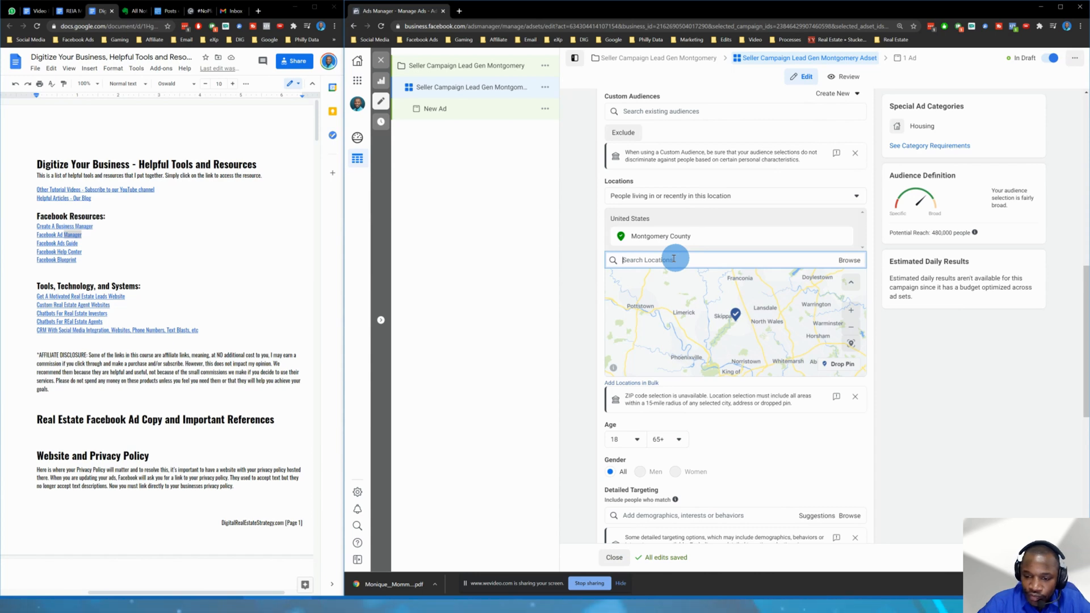
click(946, 233)
scroll(583, 237, down, 1)
scroll(583, 238, up, 2)
scroll(779, 366, down, 2)
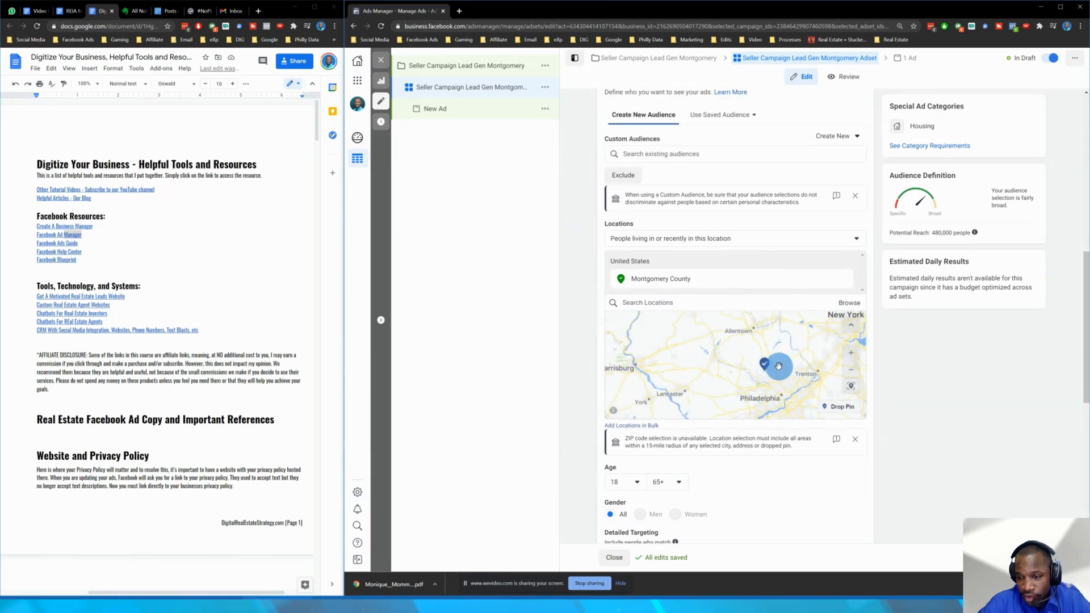
scroll(706, 365, up, 2)
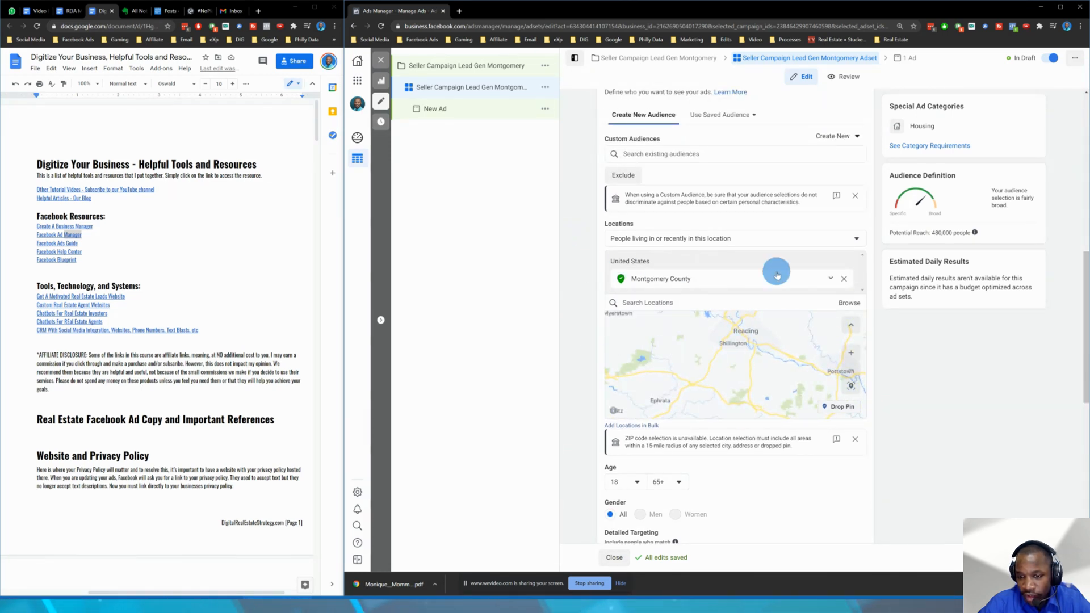
scroll(677, 276, down, 1)
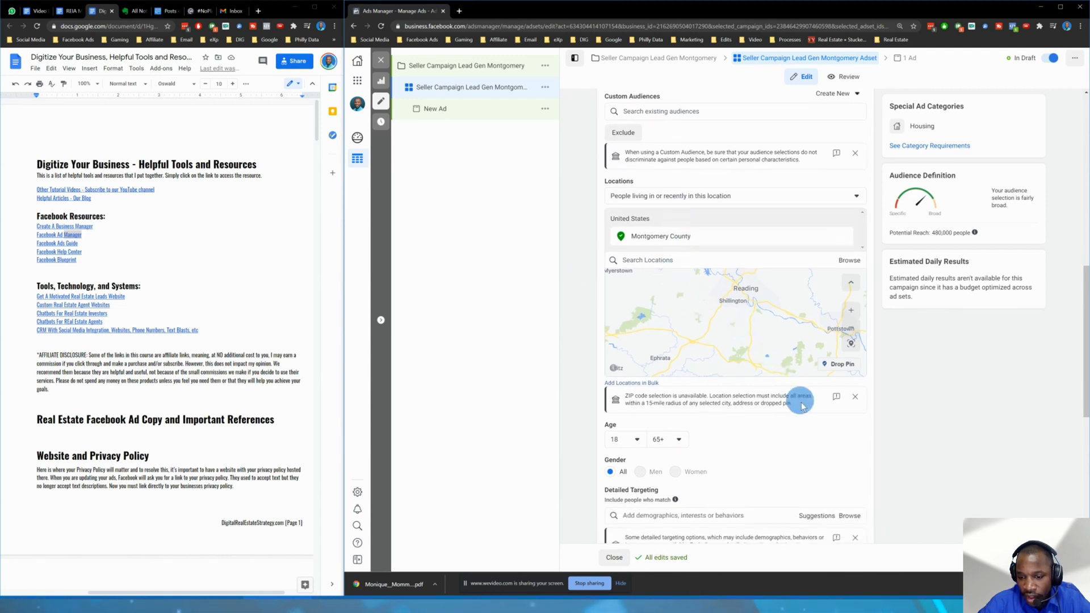
scroll(801, 404, down, 3)
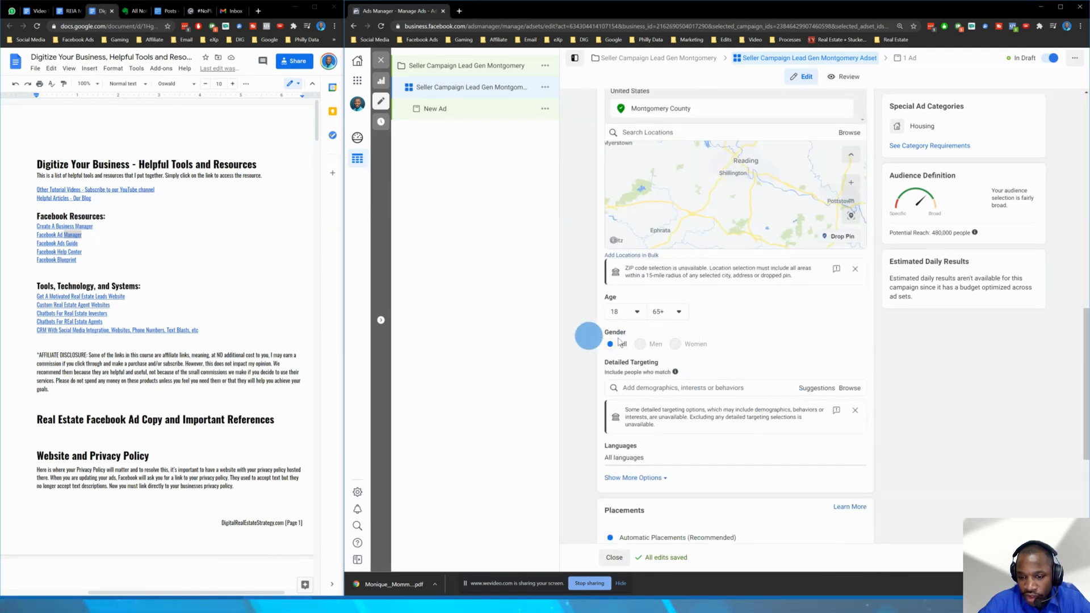
scroll(582, 309, down, 3)
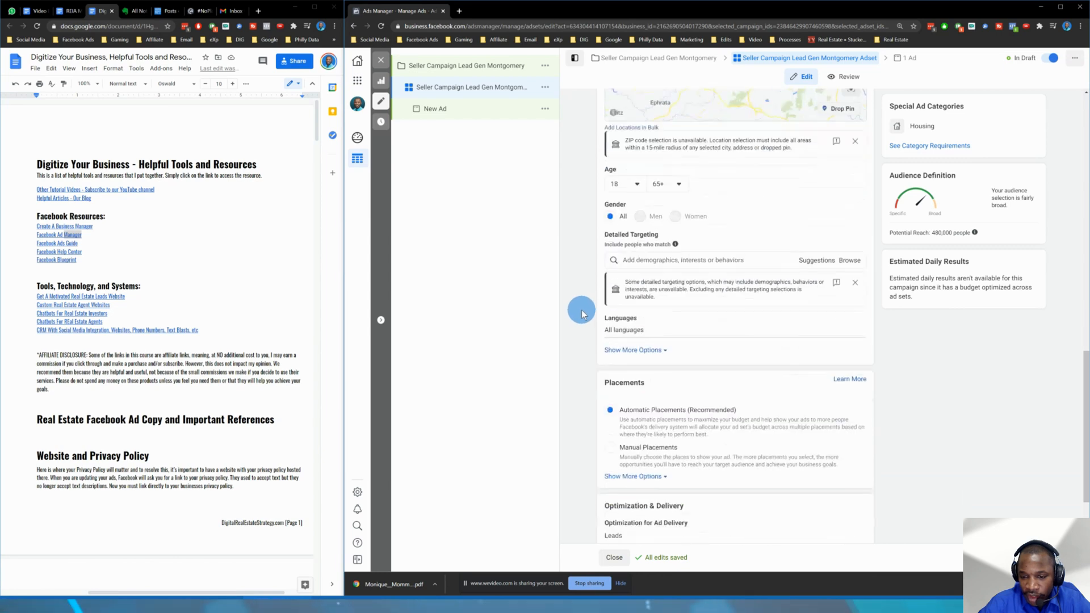
Step: Start detailed targeting and find the Real Estate – Sellers General Real Estate Interests list in the notes
click(688, 261)
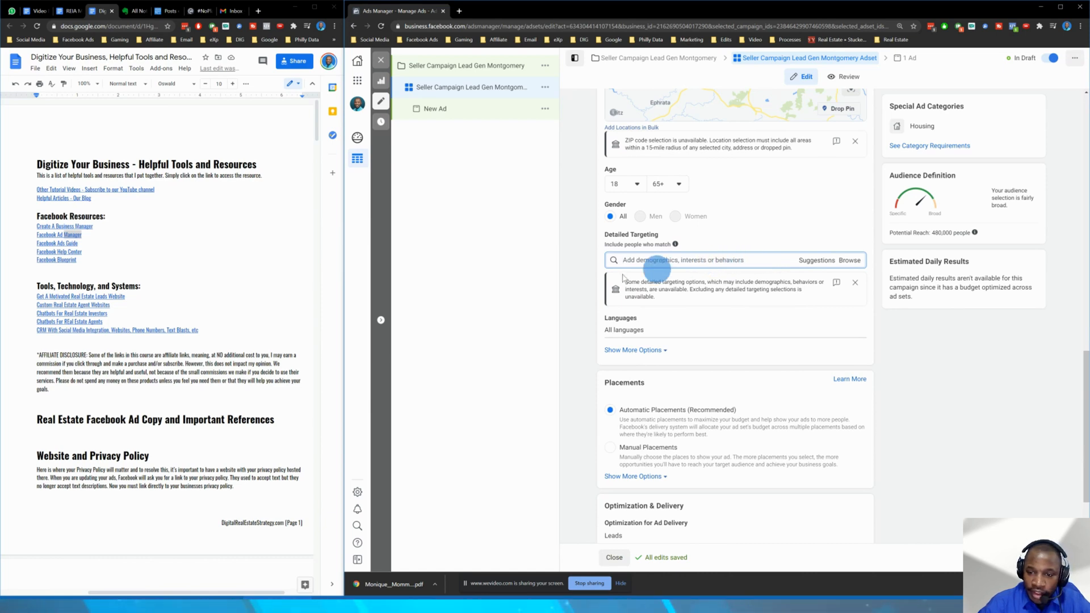
scroll(227, 239, down, 20)
scroll(227, 247, down, 20)
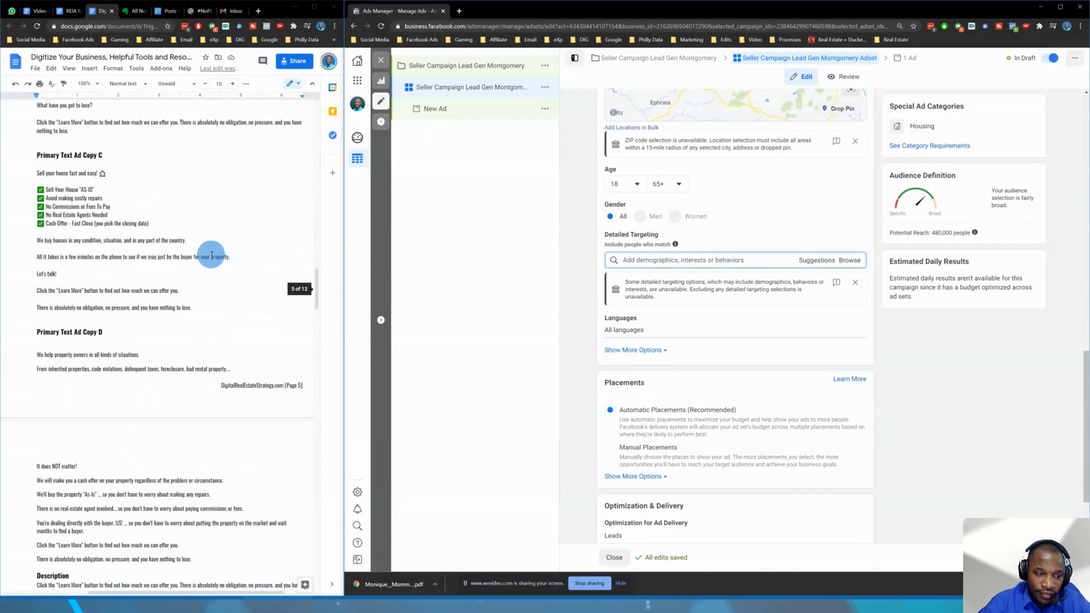
scroll(222, 243, up, 7)
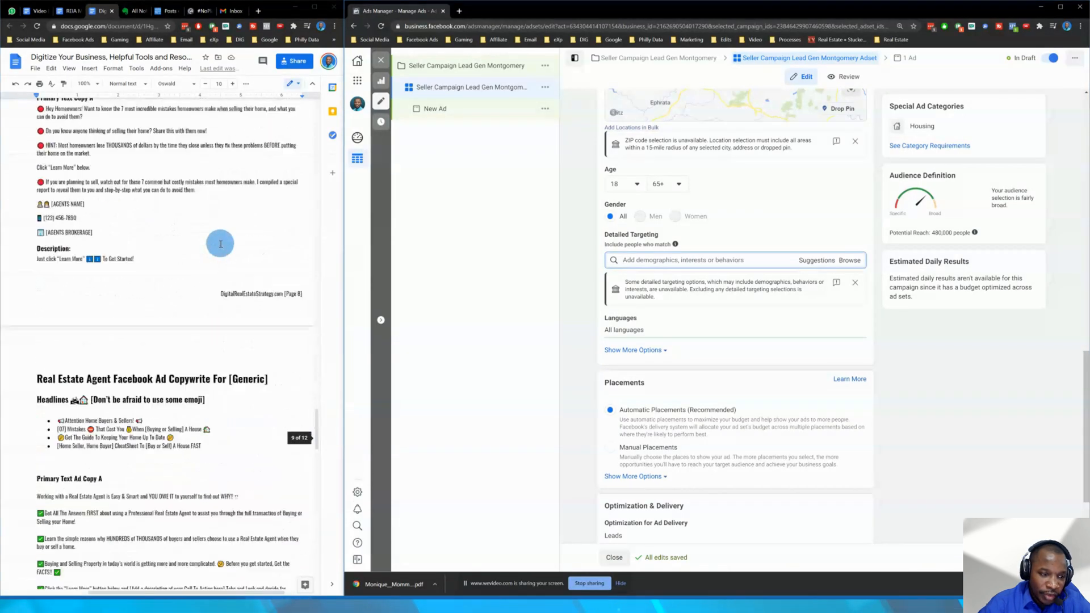
scroll(230, 267, down, 9)
scroll(230, 267, down, 20)
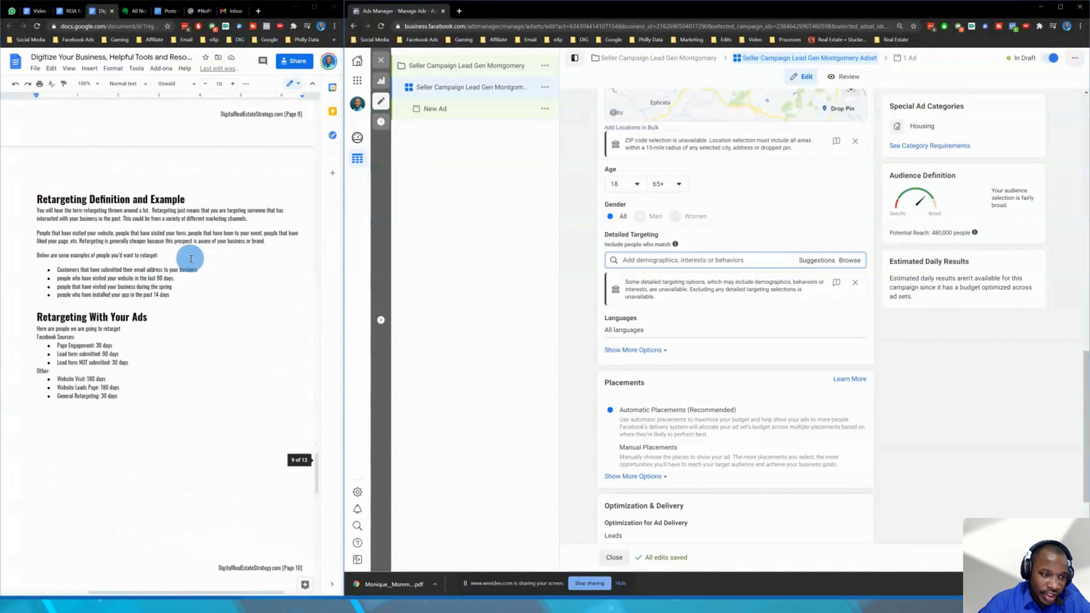
scroll(183, 255, up, 20)
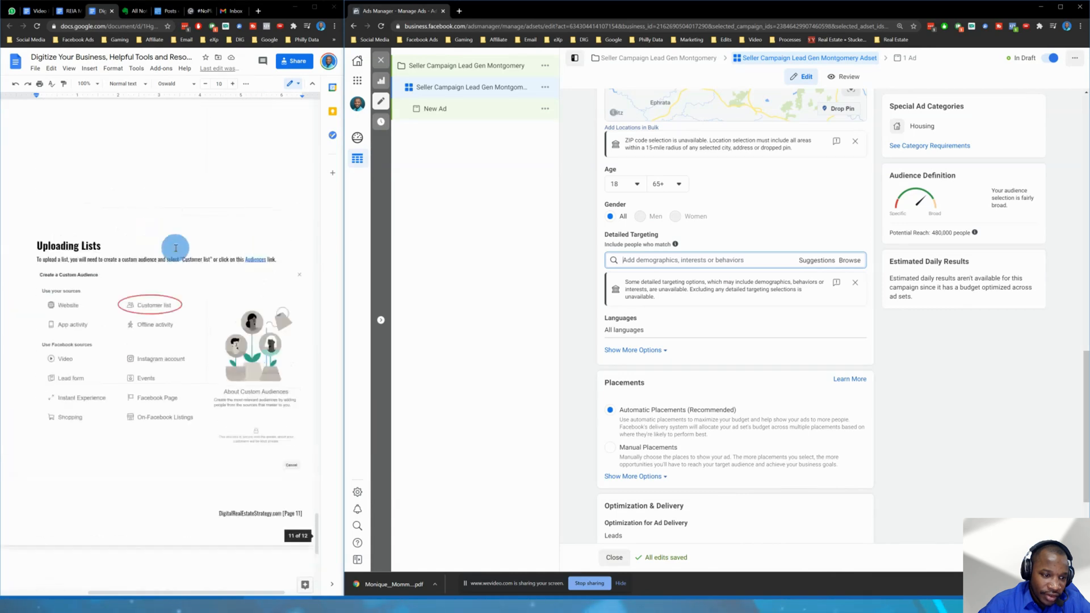
scroll(133, 204, up, 20)
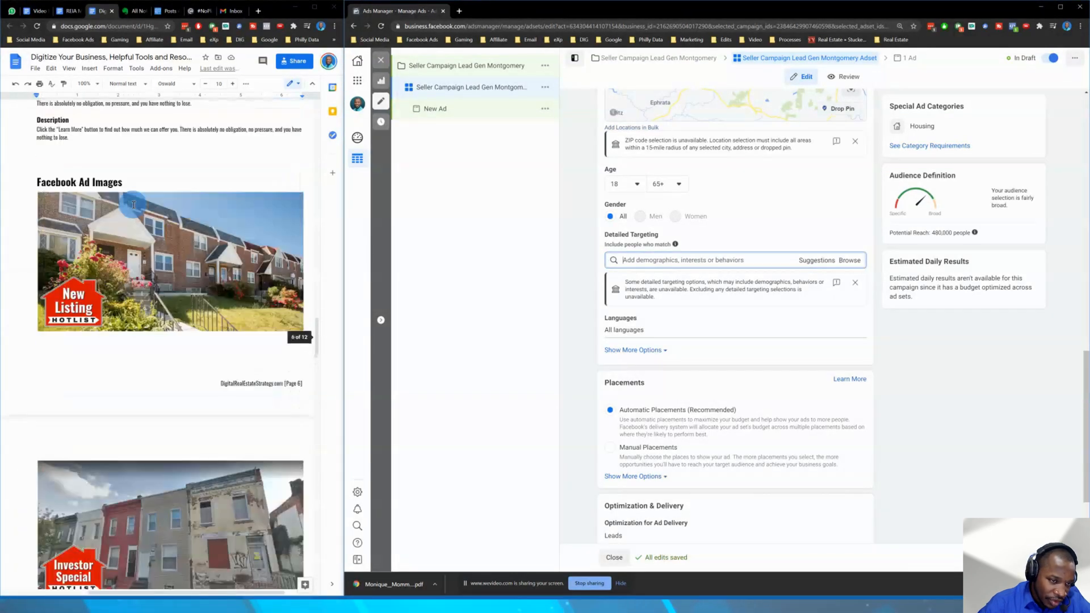
scroll(134, 210, up, 10)
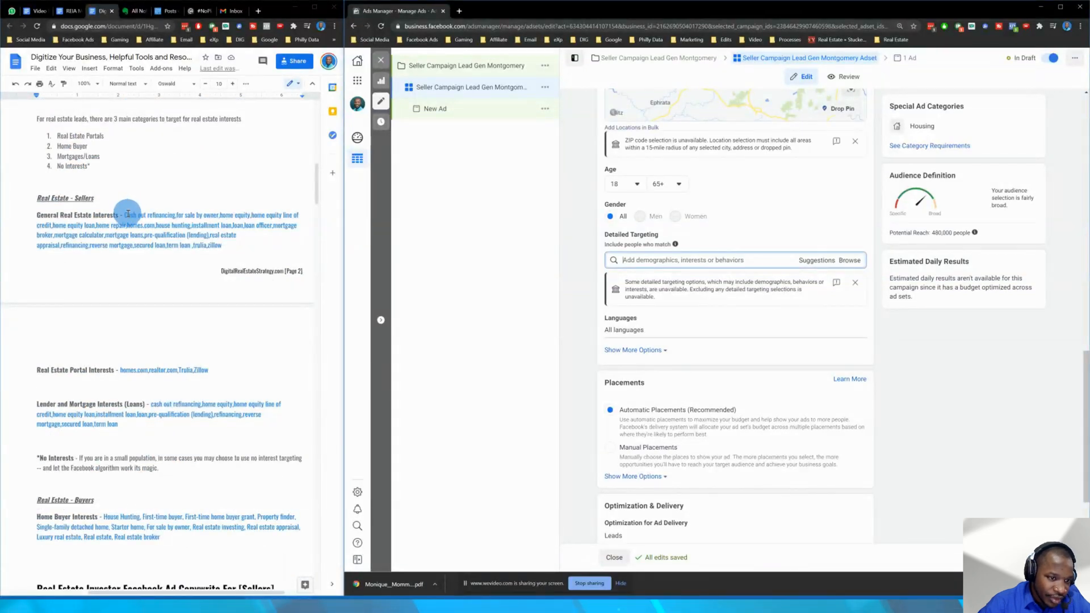
Step: Paste the General Real Estate Interests keywords from the Doc into the Detailed Targeting search
drag(124, 214, 227, 248)
key(ctrl+c)
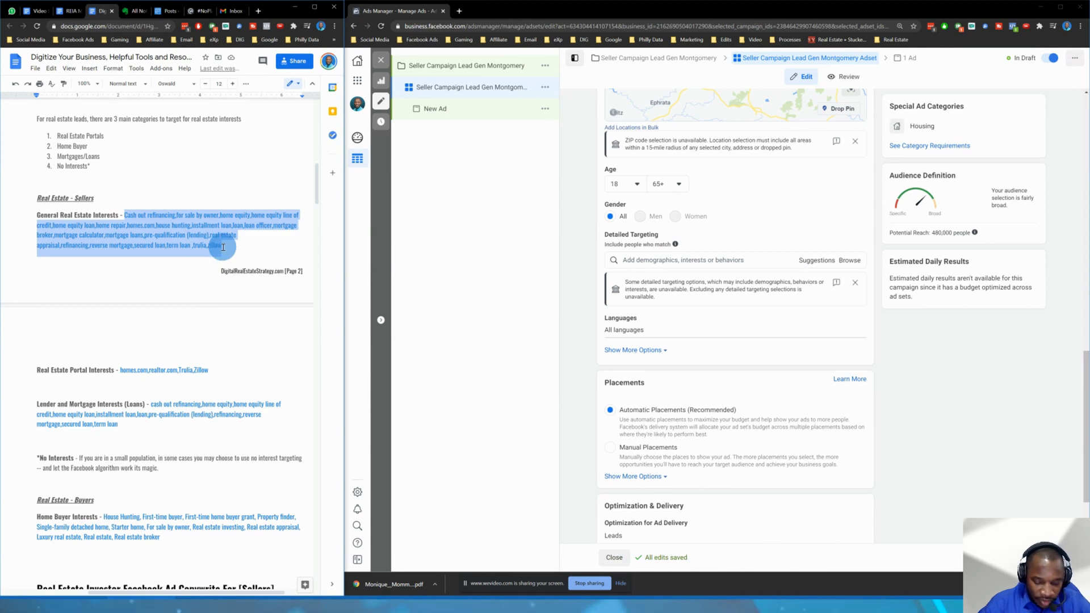
click(694, 259)
key(ctrl+v)
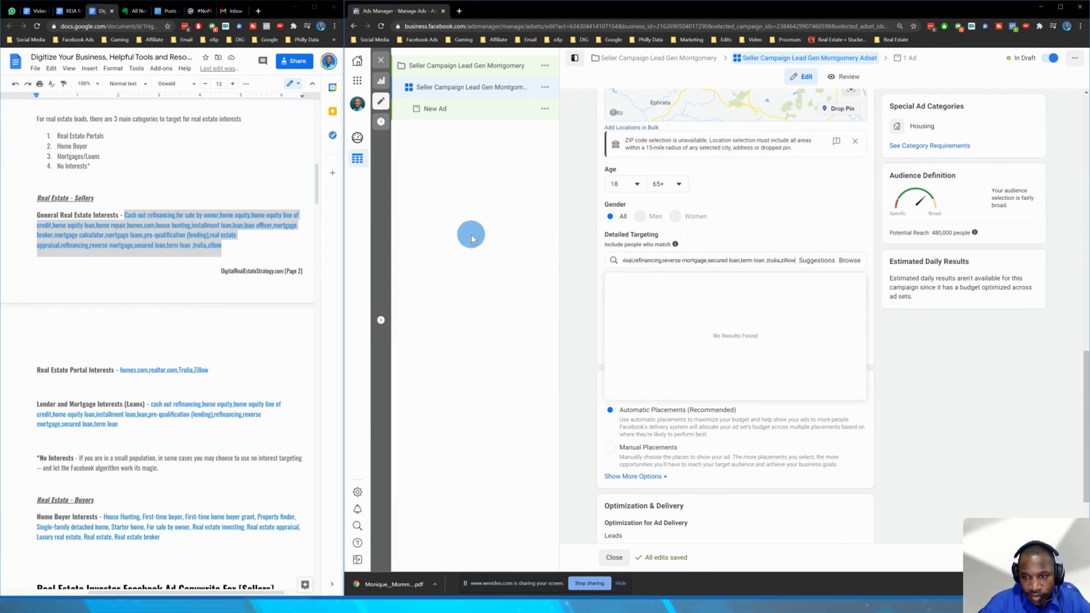
scroll(736, 289, down, 10)
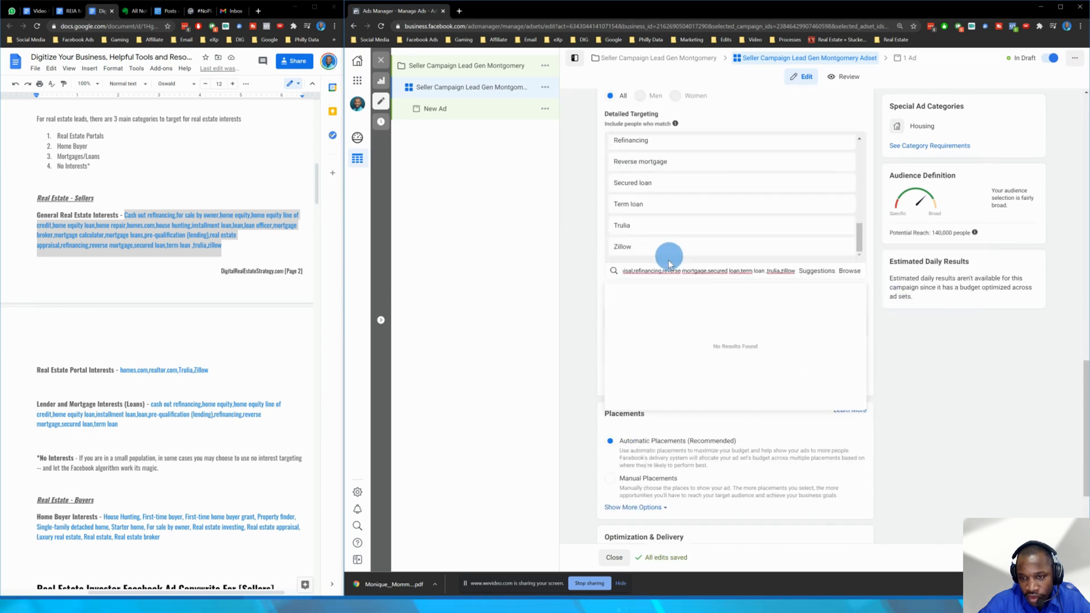
scroll(669, 262, up, 10)
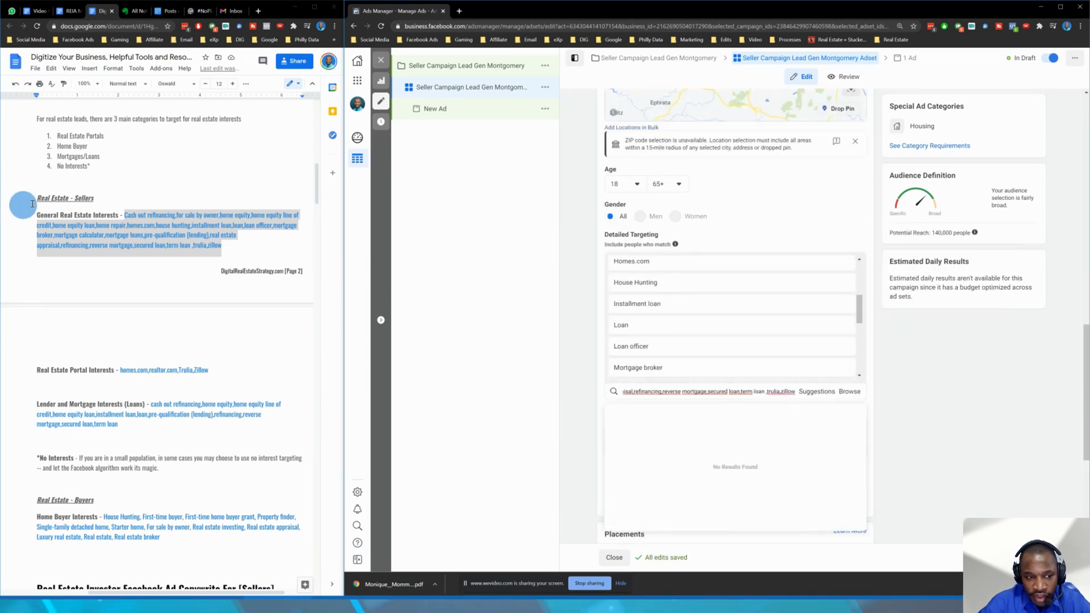
Step: Edit the notes' keyword list, adding a comma after zillow
click(159, 226)
double_click(165, 225)
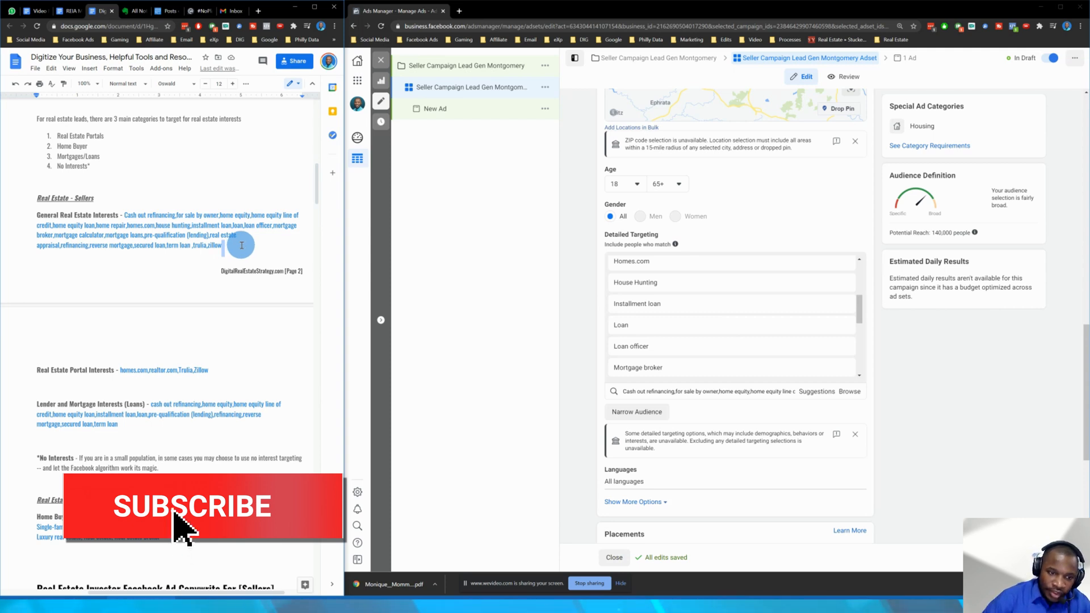
key(Right)
click(242, 245)
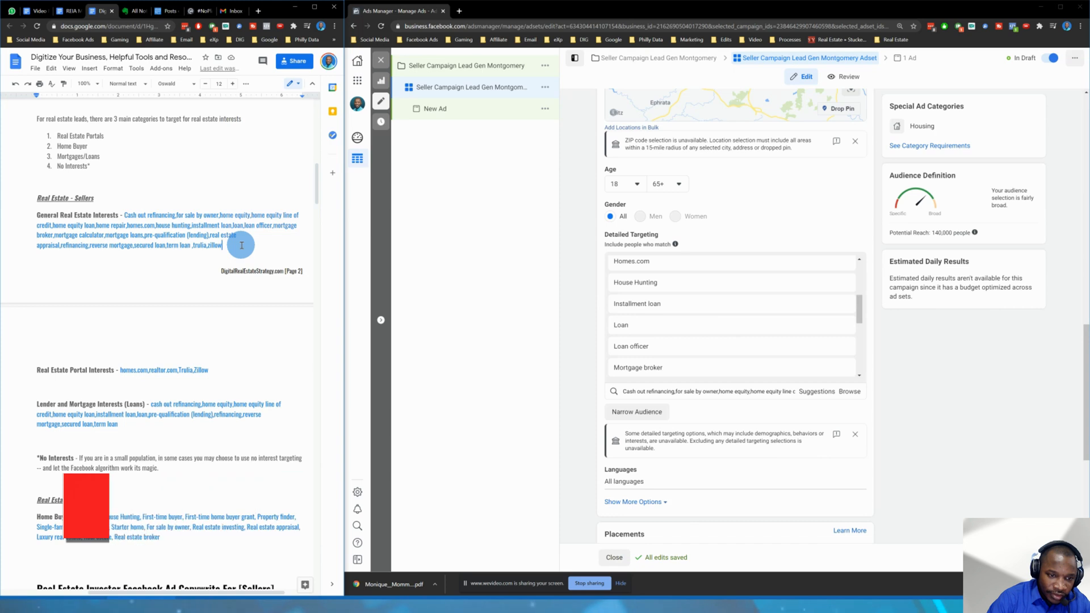
text(, homes)
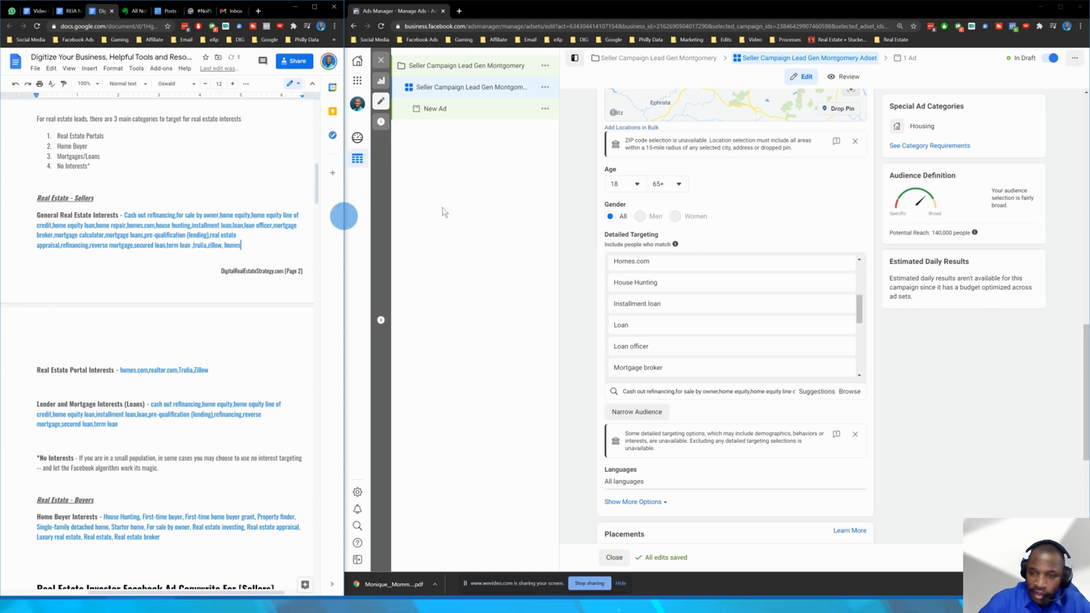
Step: Replace the leftover targeting search text and add realtor.com as an interest
triple_click(722, 392)
text(homes.com)
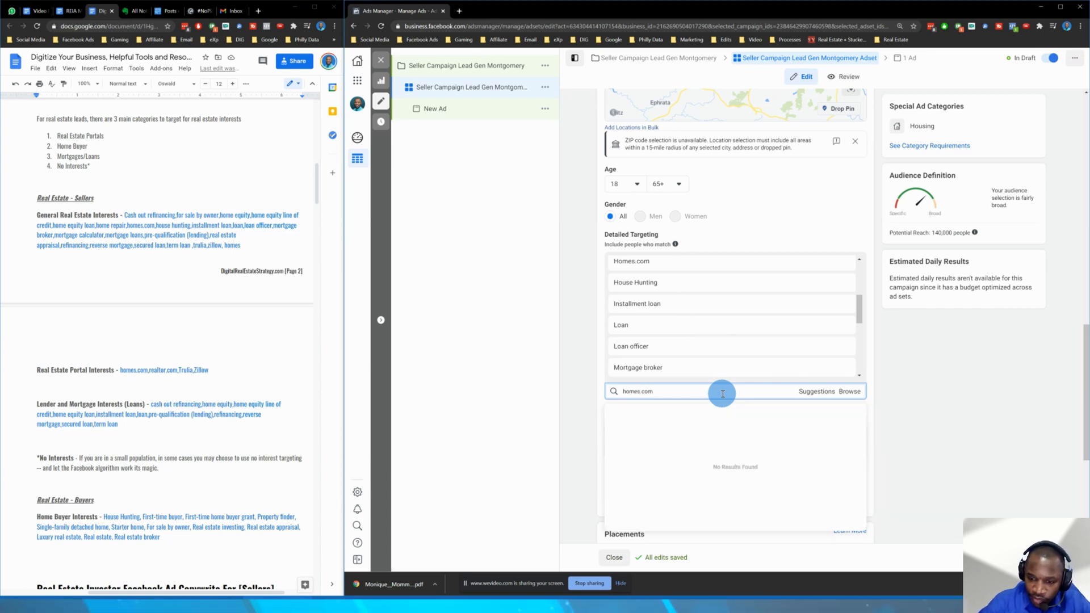
key(BackSpace)
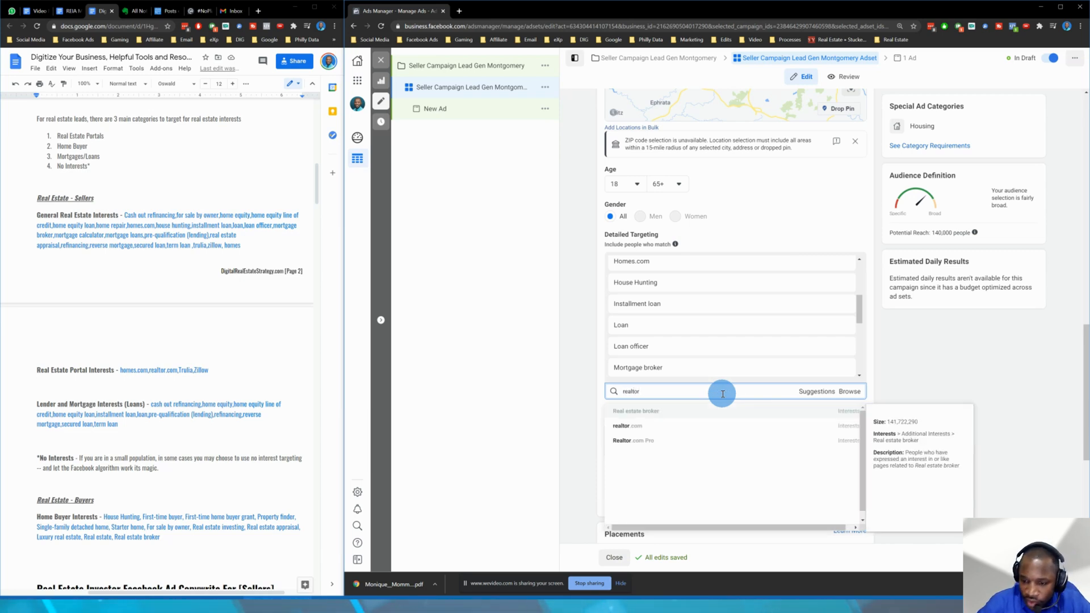
click(674, 427)
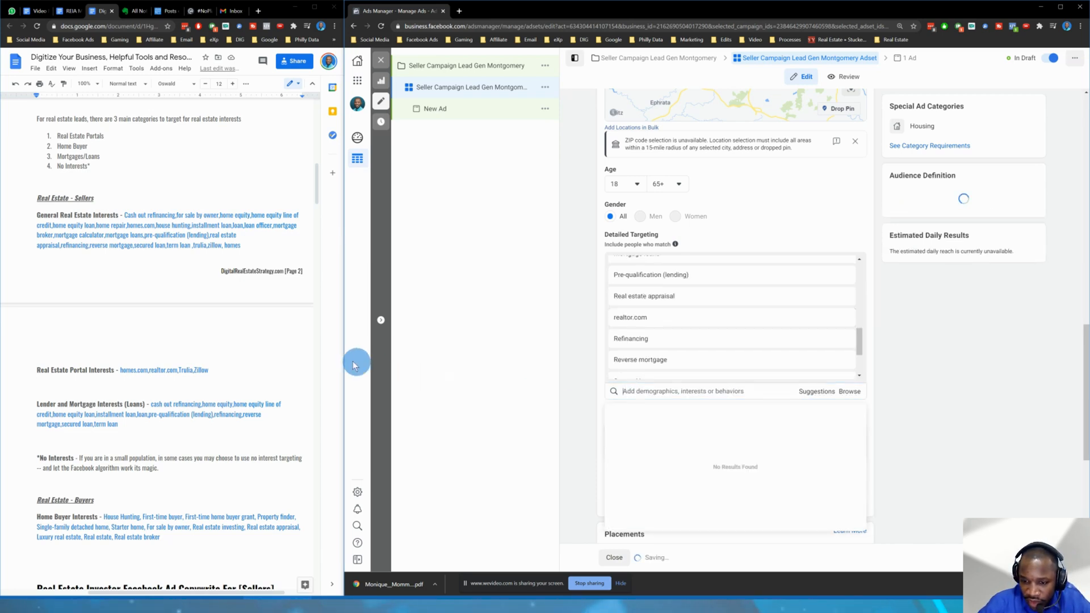
Step: Delete 'homes' from the notes' sellers keyword list and return to Ads Manager
click(245, 244)
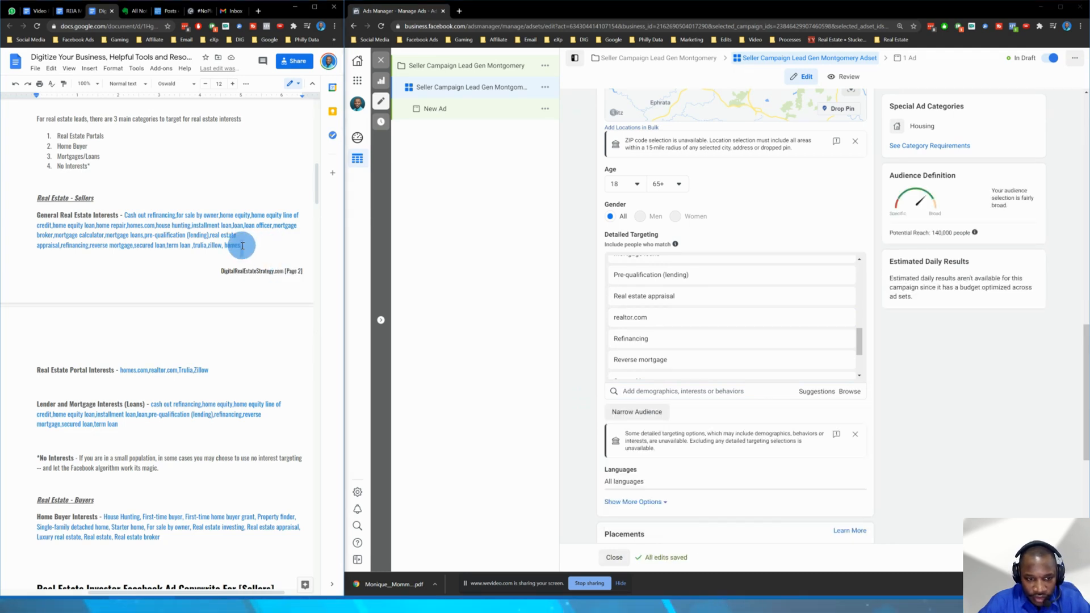
key(BackSpace)
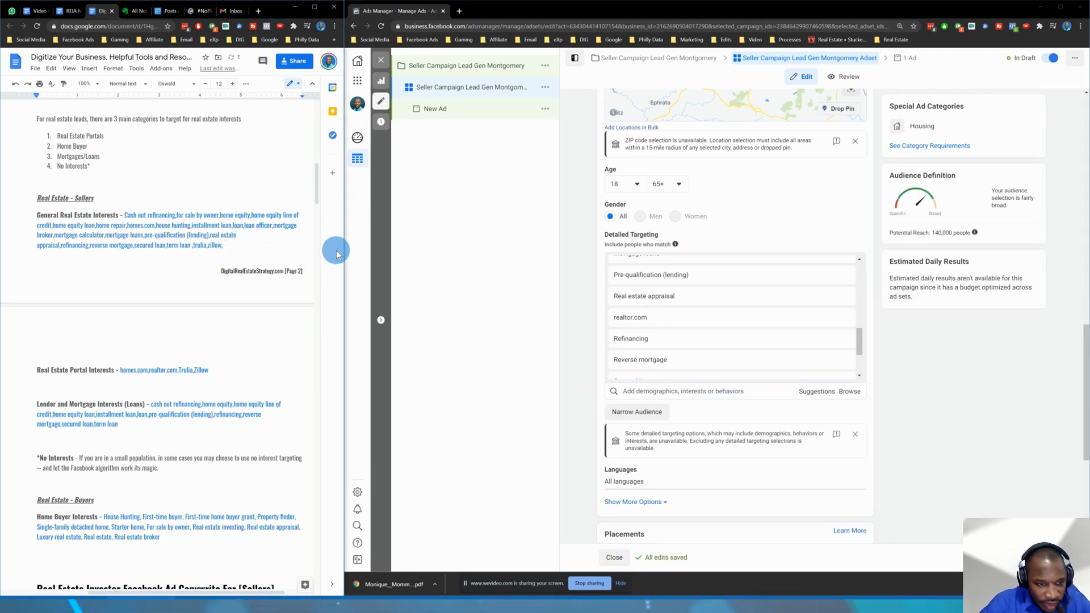
click(505, 400)
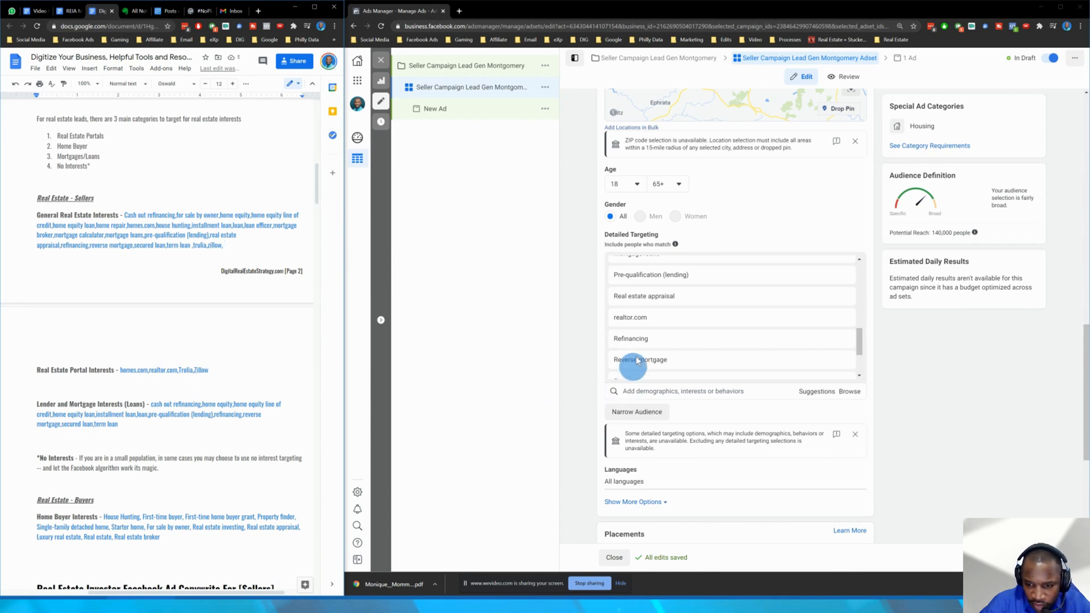
scroll(637, 361, down, 4)
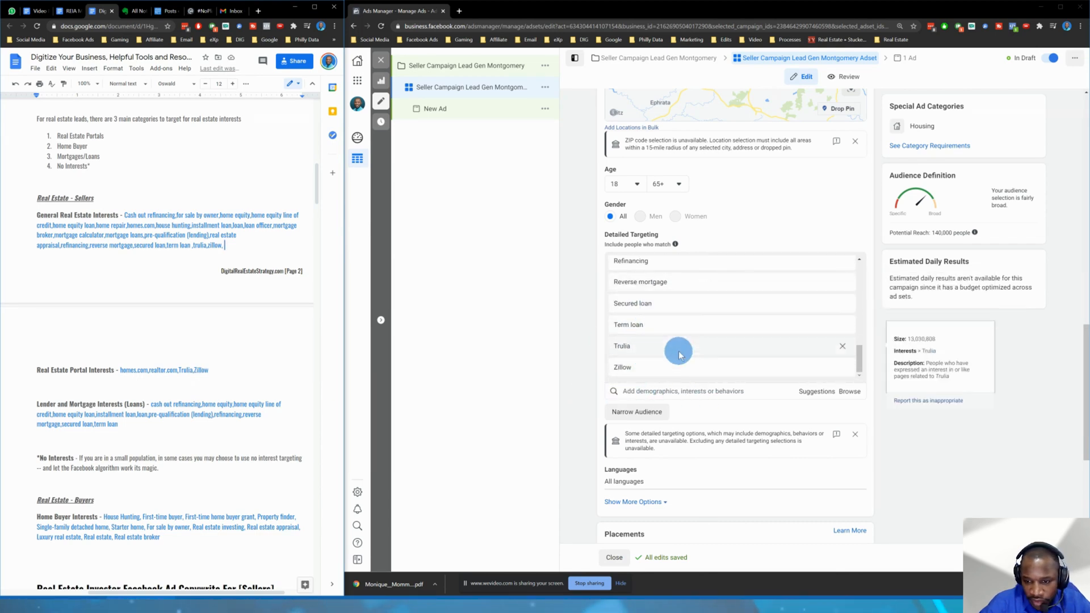
scroll(683, 315, up, 3)
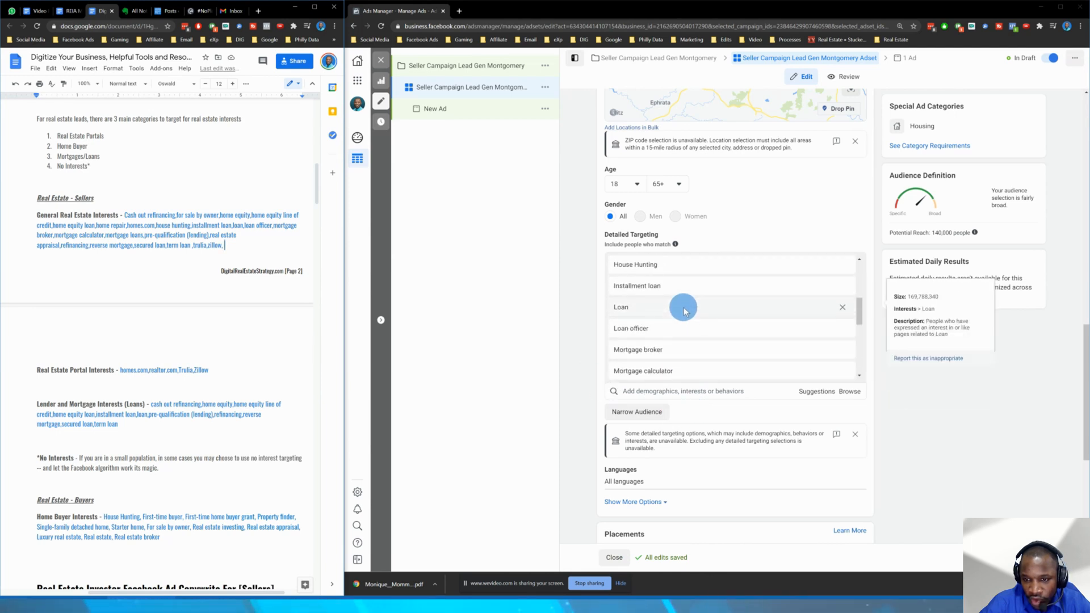
scroll(681, 306, down, 3)
scroll(678, 298, down, 4)
scroll(677, 300, up, 6)
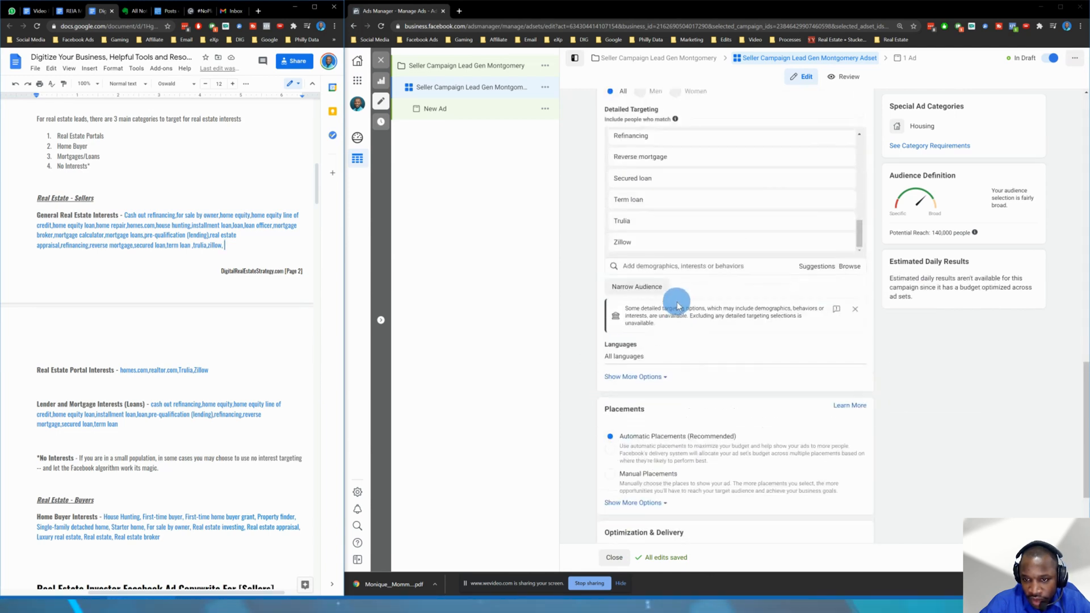
scroll(872, 335, up, 3)
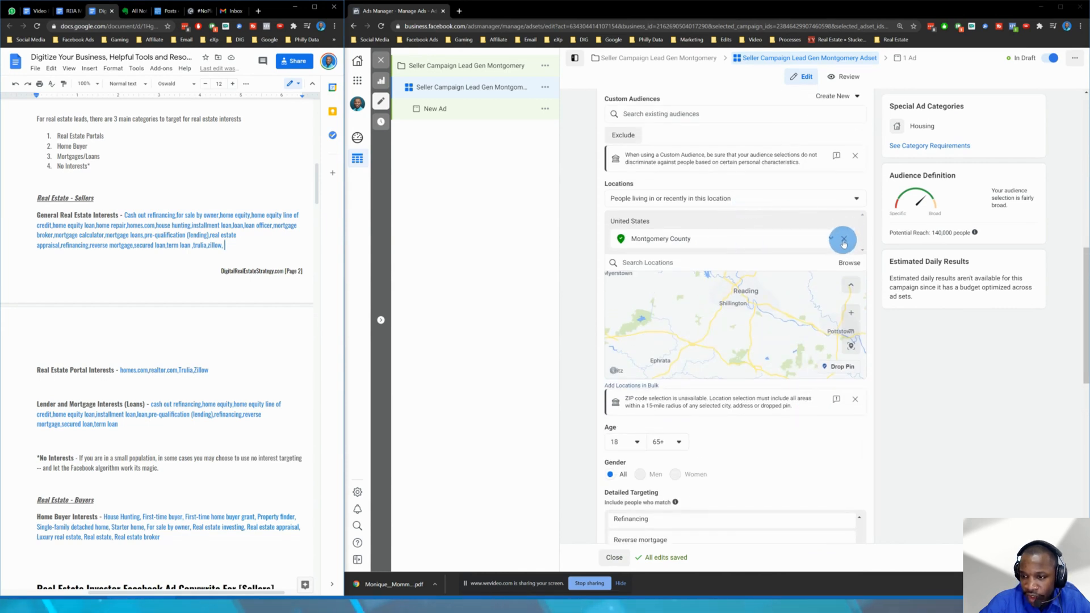
click(685, 260)
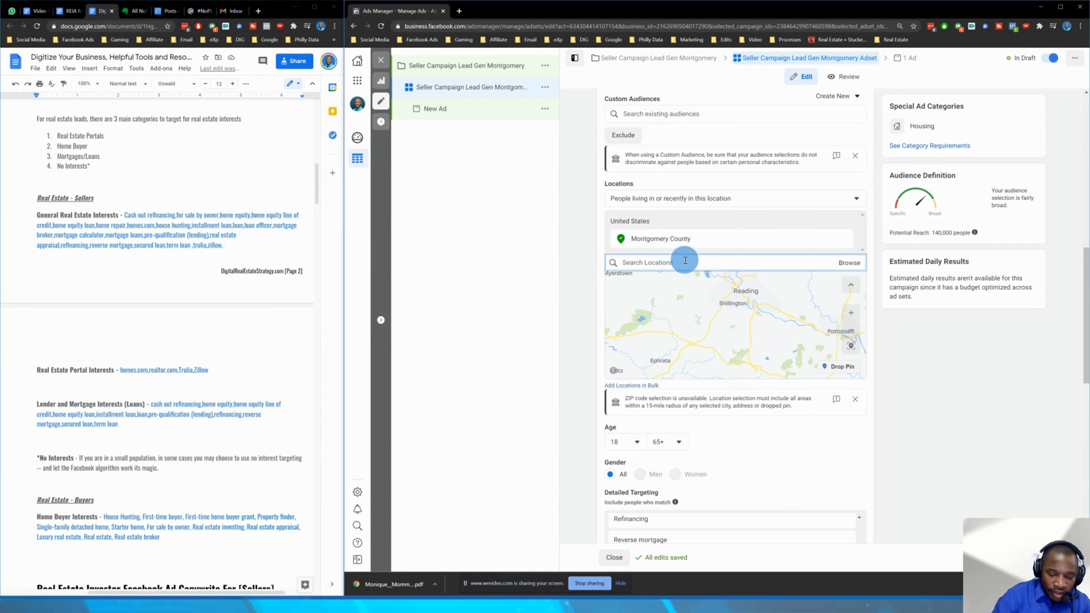
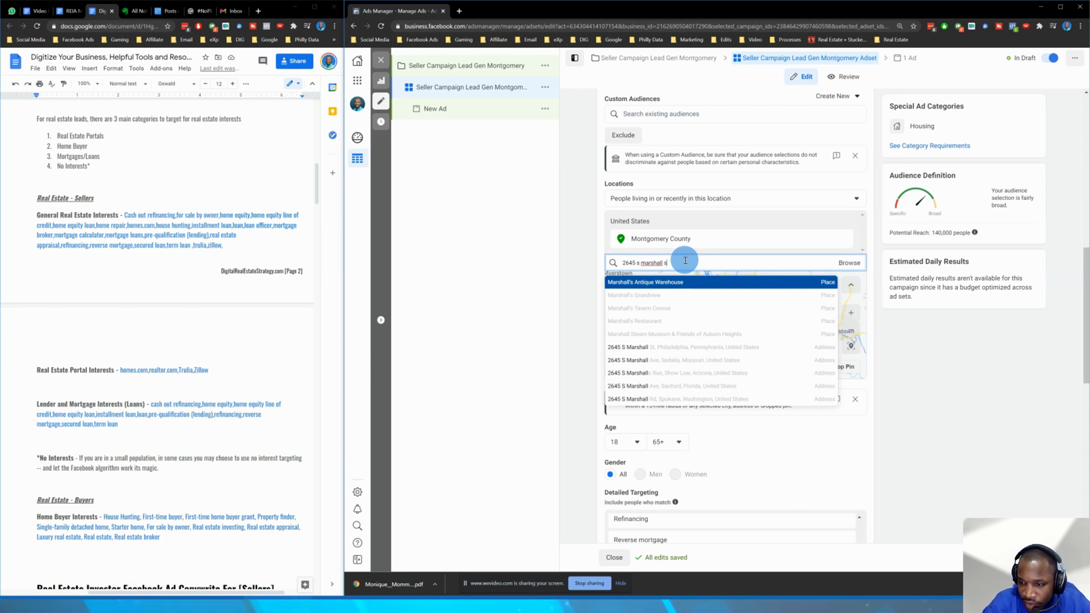
Step: Add the Philadelphia street address as a 15-mile-radius location, reaching 940,000 people
click(732, 352)
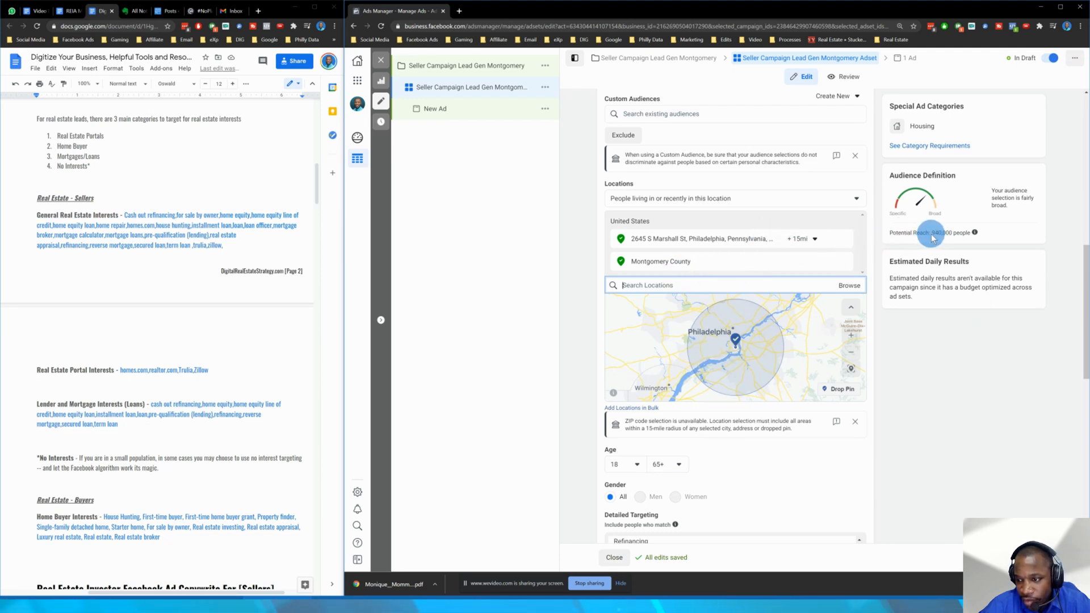
drag(931, 234, 960, 234)
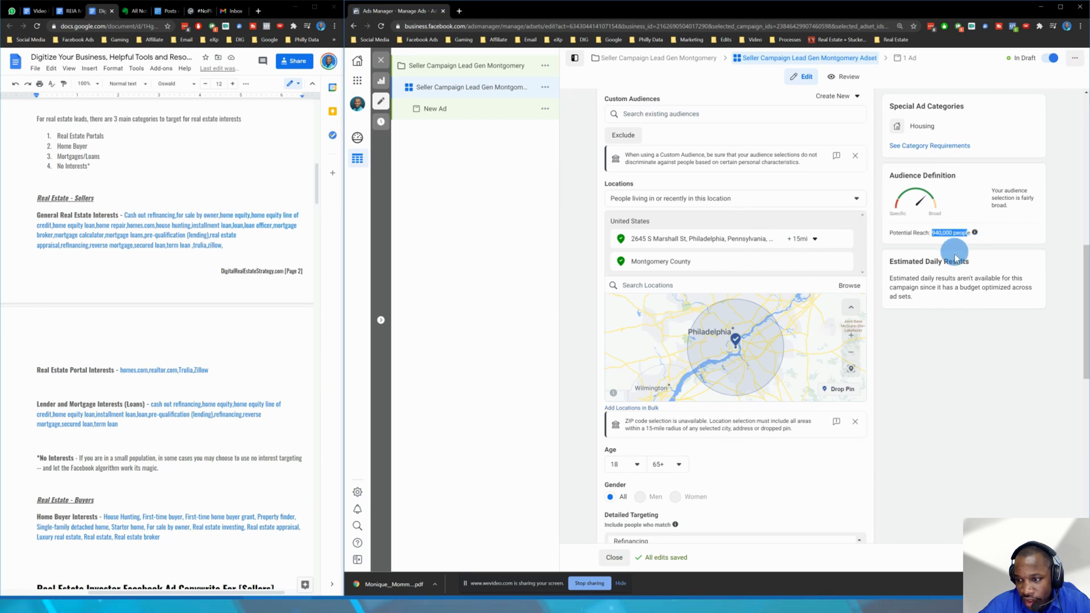
click(961, 372)
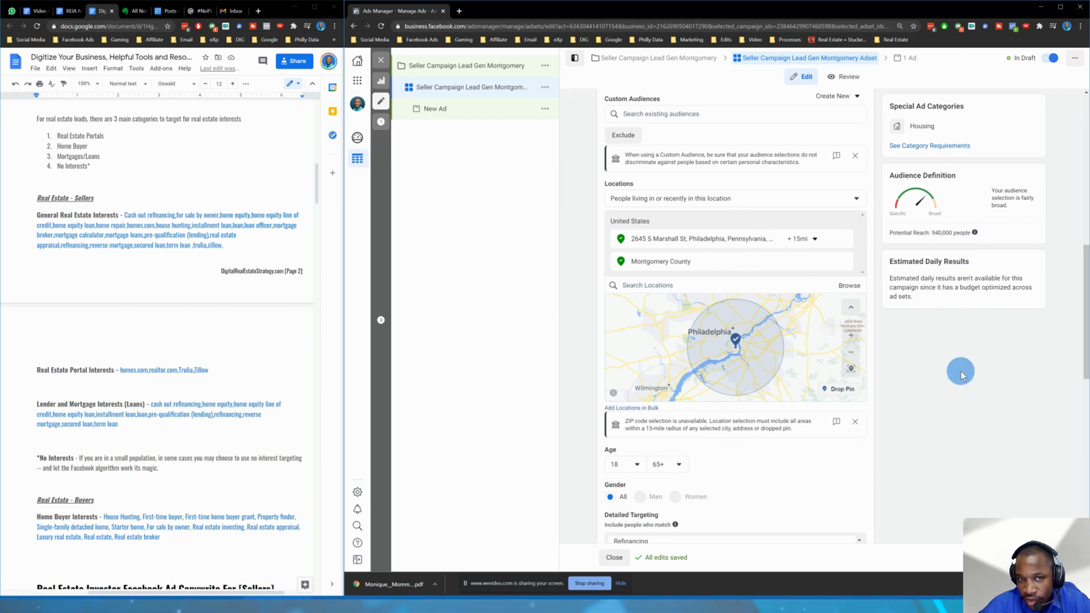
scroll(952, 337, down, 6)
scroll(951, 338, up, 4)
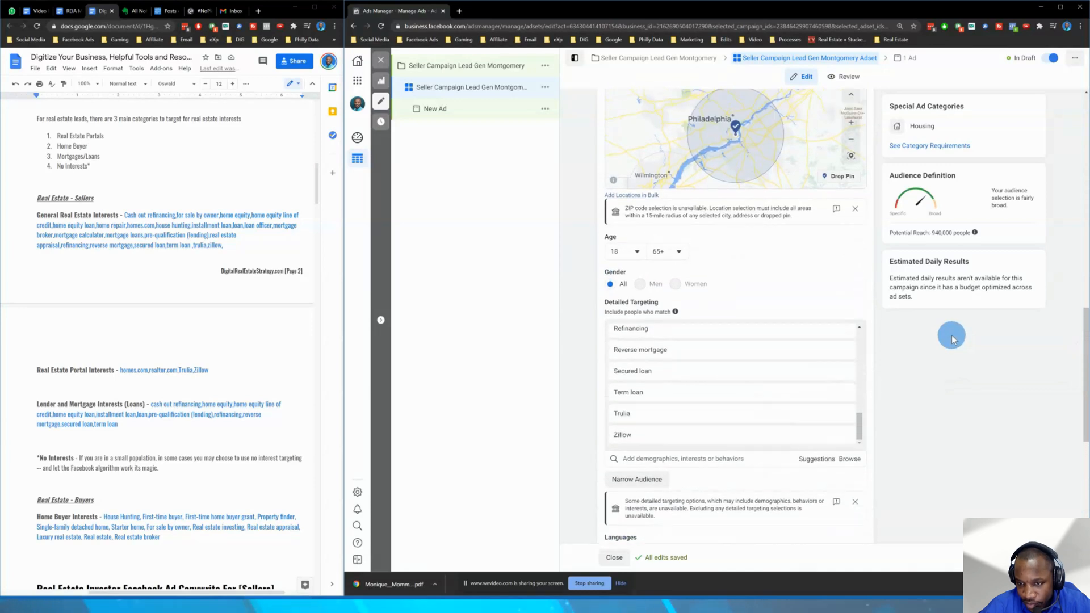
scroll(951, 337, down, 6)
scroll(949, 335, up, 6)
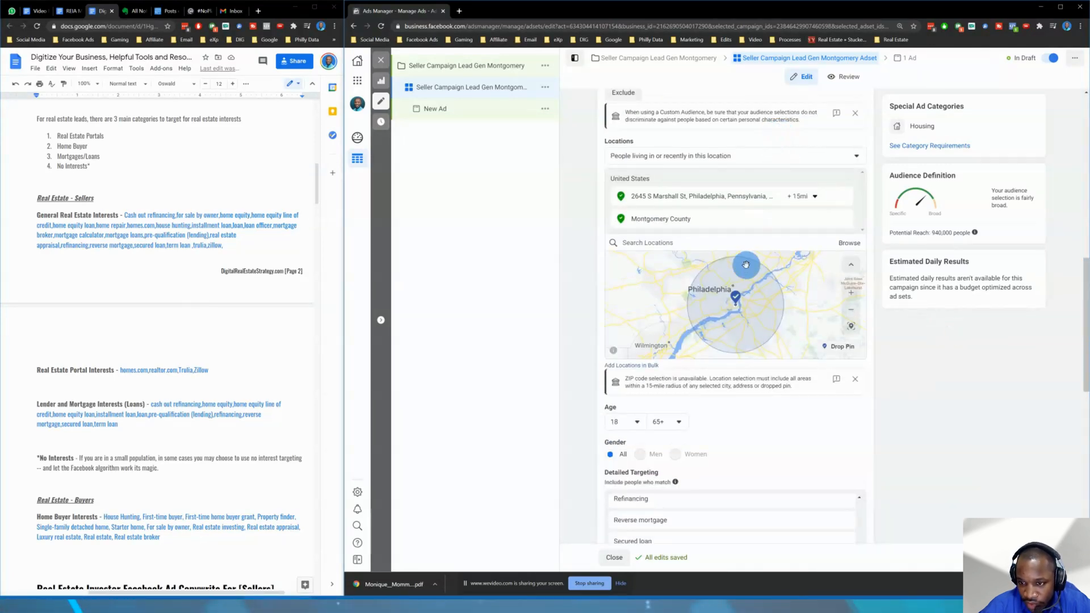
click(846, 347)
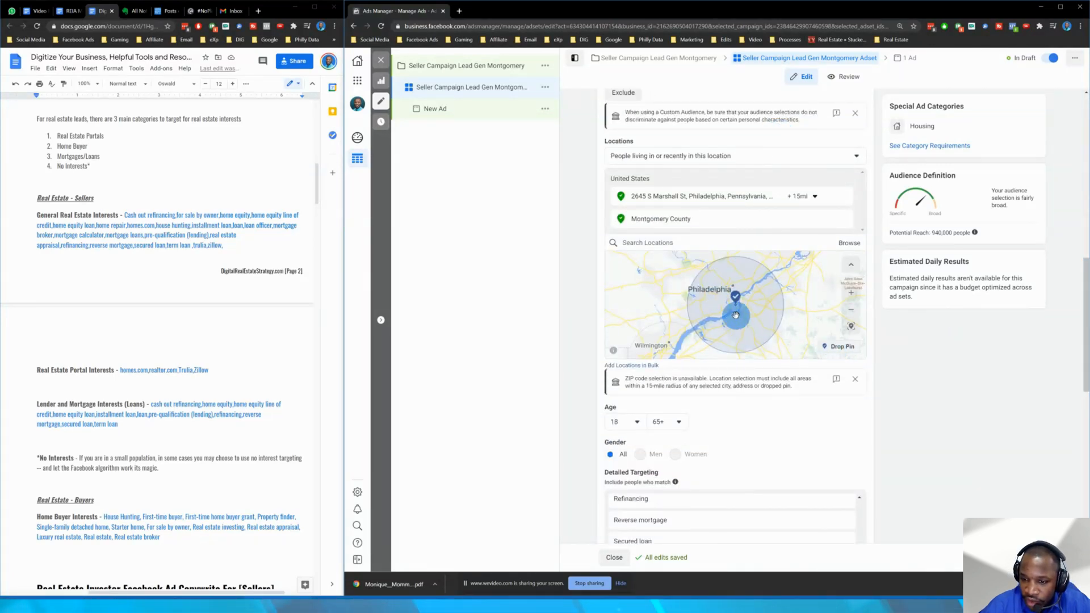
scroll(738, 316, down, 2)
scroll(770, 320, up, 2)
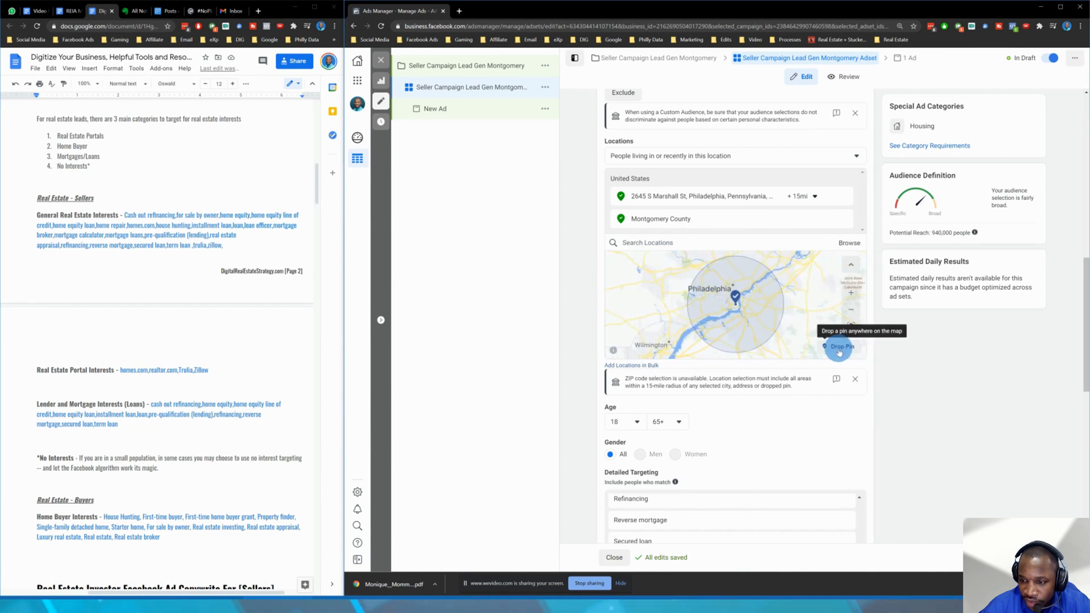
scroll(783, 312, up, 1)
scroll(756, 301, down, 3)
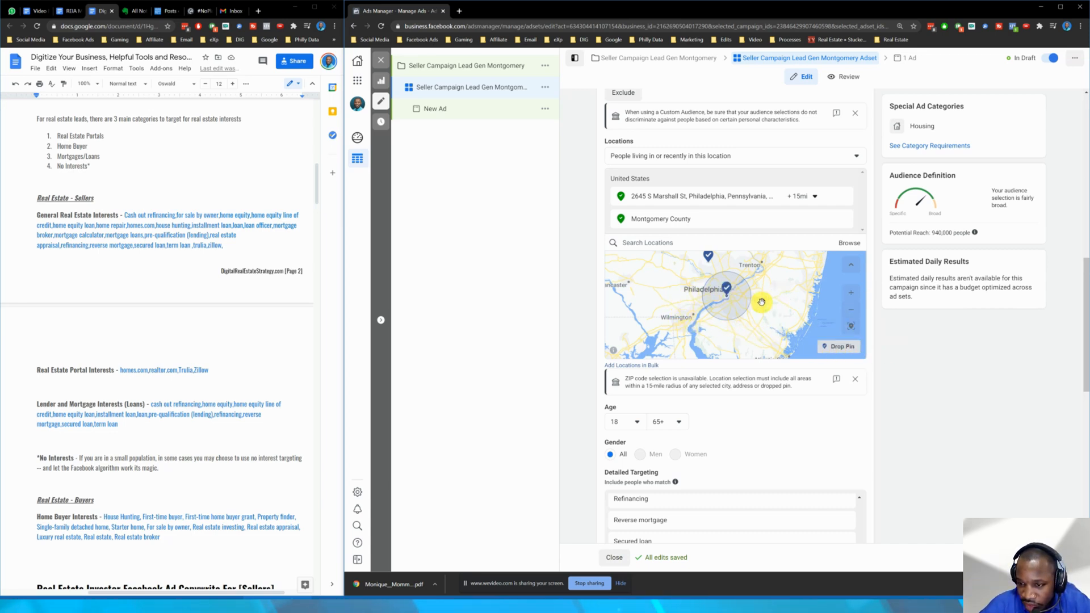
scroll(738, 338, up, 5)
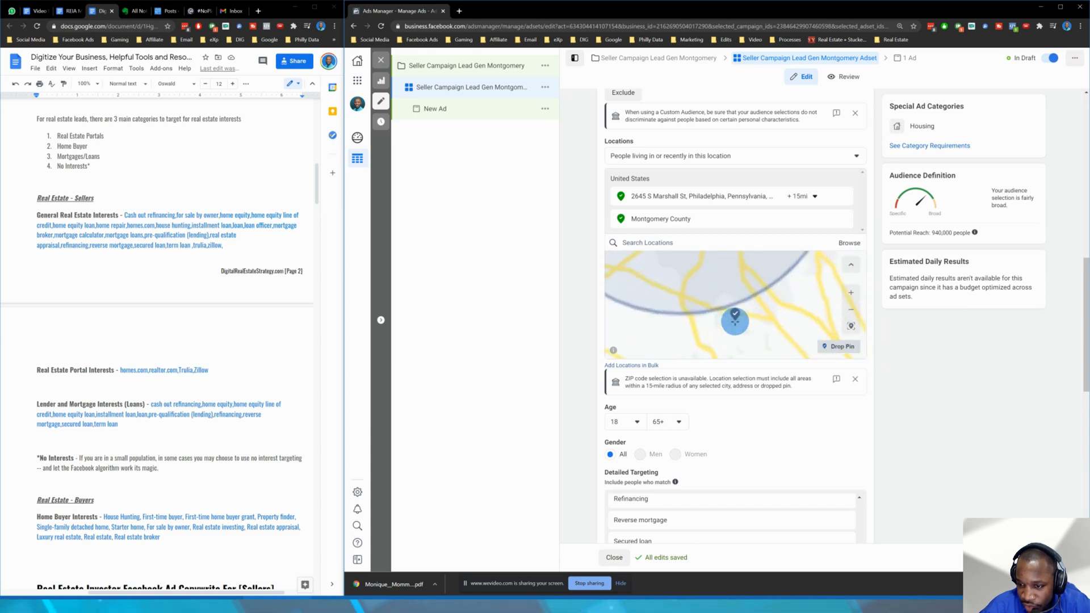
drag(743, 342, 735, 280)
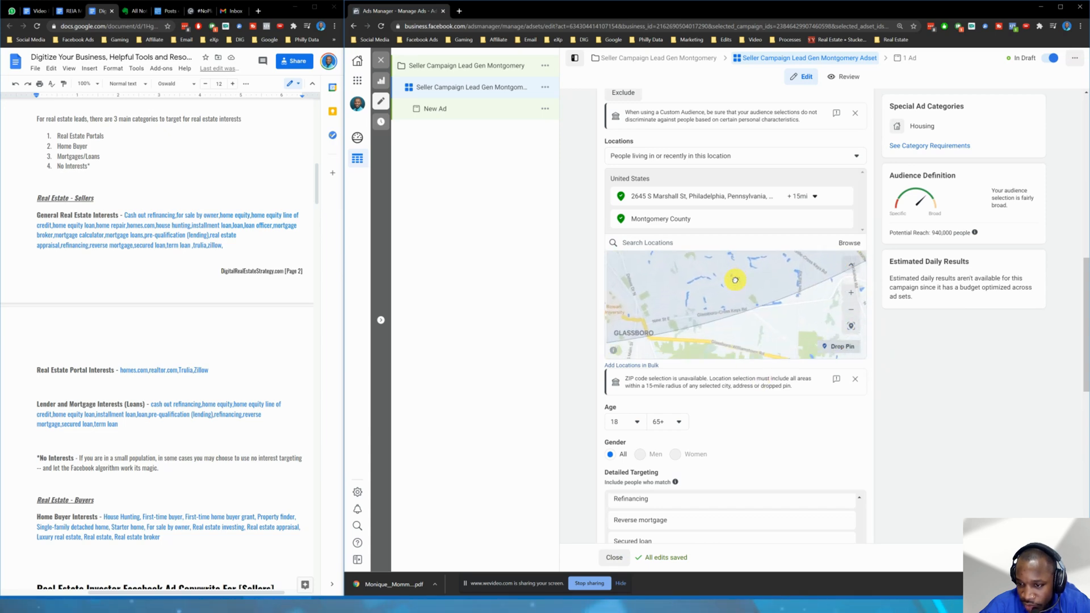
scroll(734, 288, up, 1)
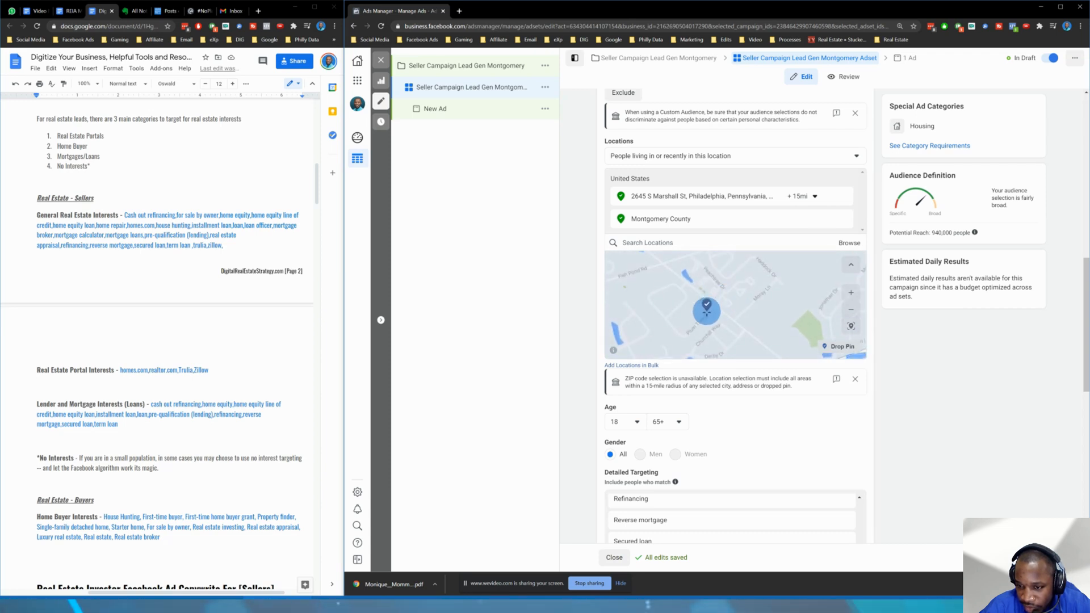
click(847, 330)
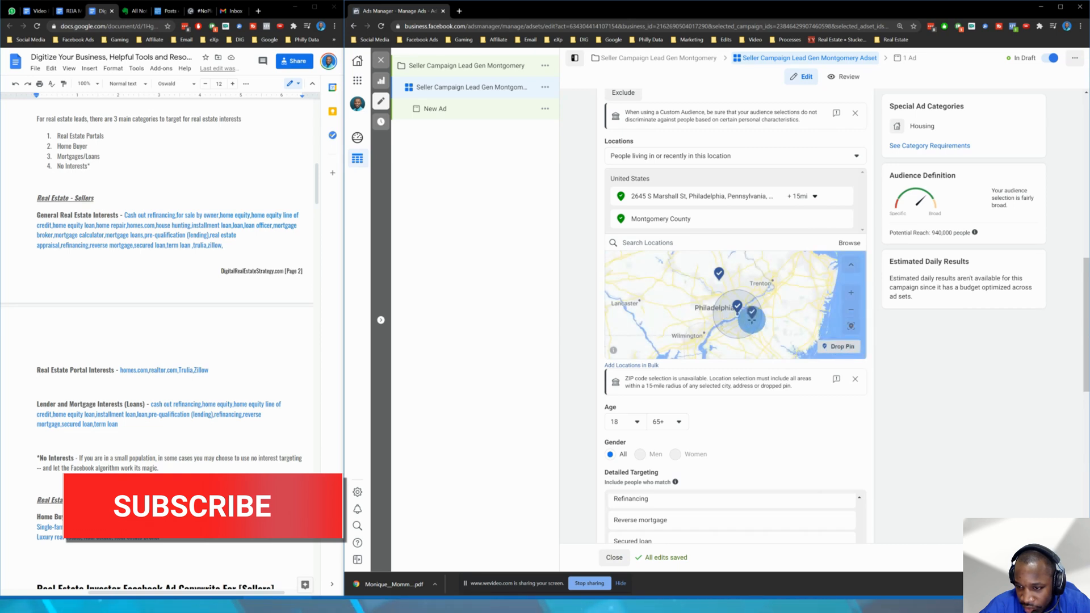
scroll(751, 319, up, 6)
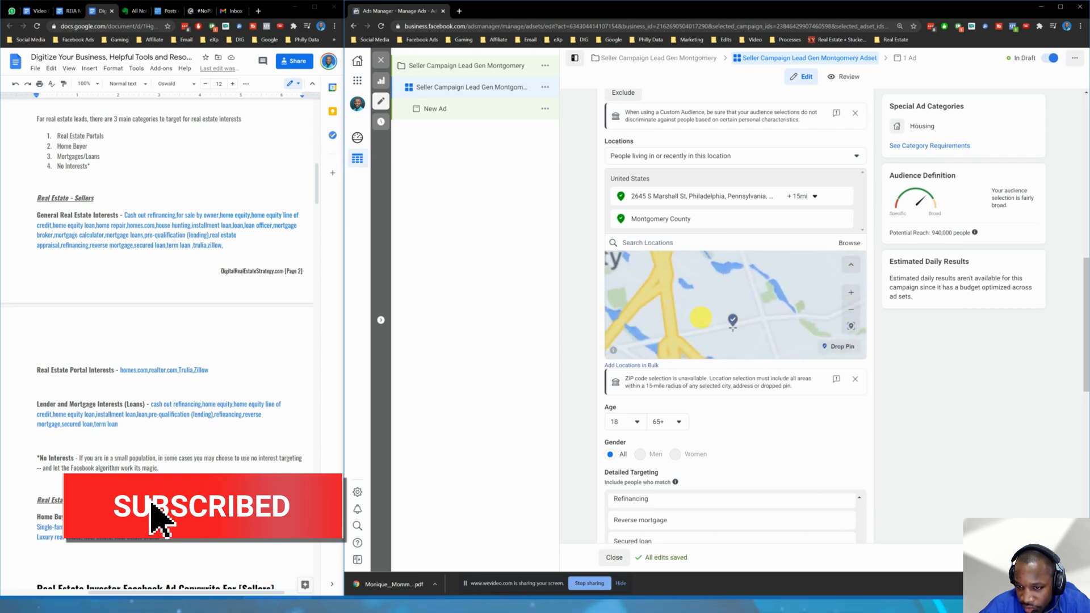
scroll(732, 321, up, 5)
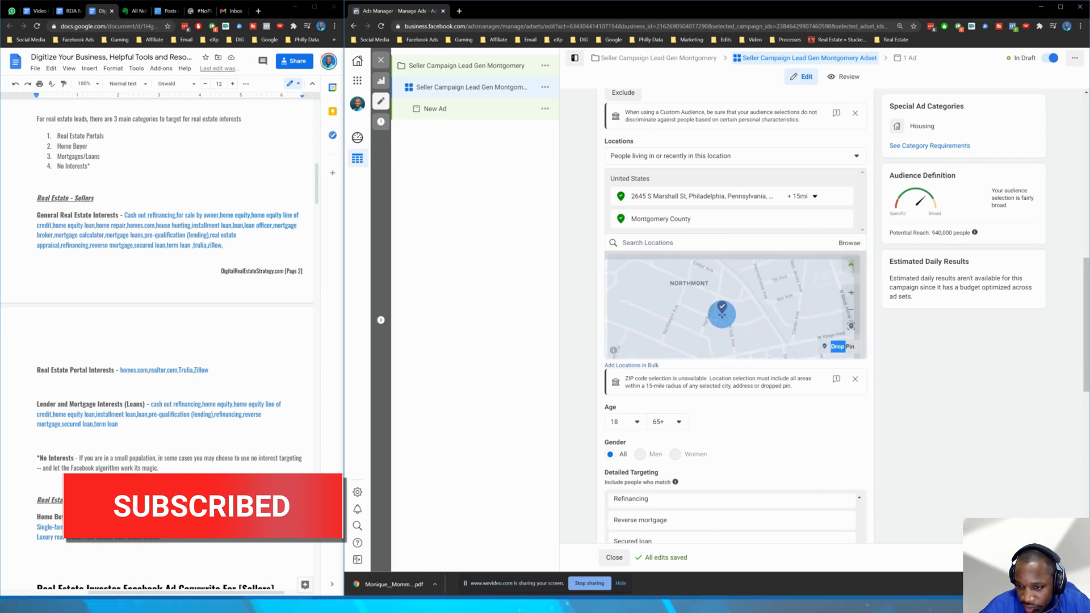
scroll(723, 314, down, 3)
drag(694, 307, 737, 353)
drag(684, 319, 709, 355)
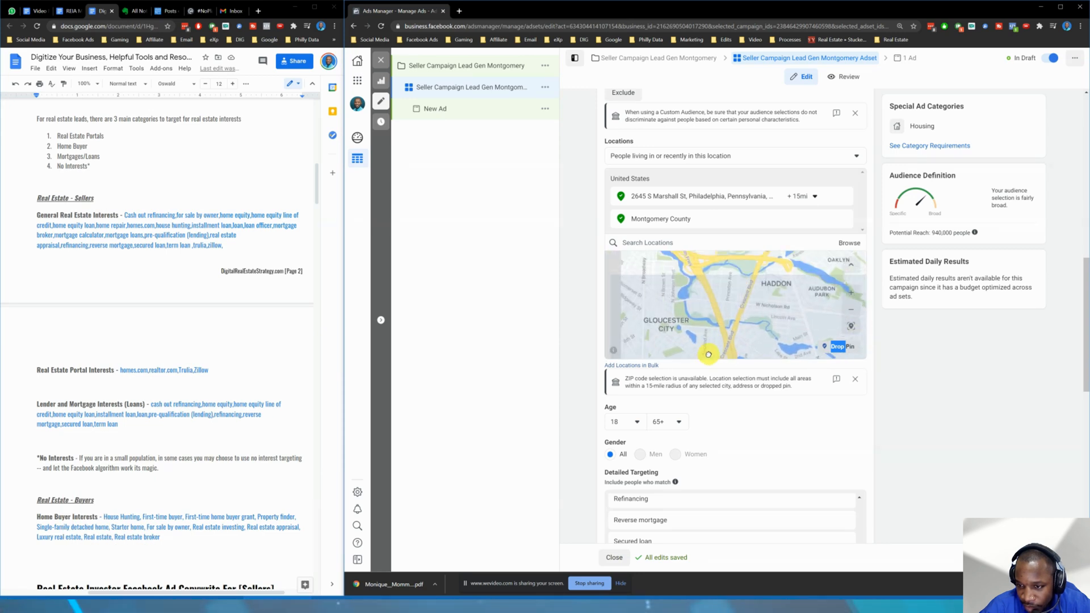
scroll(686, 316, up, 4)
drag(644, 278, 741, 337)
click(732, 321)
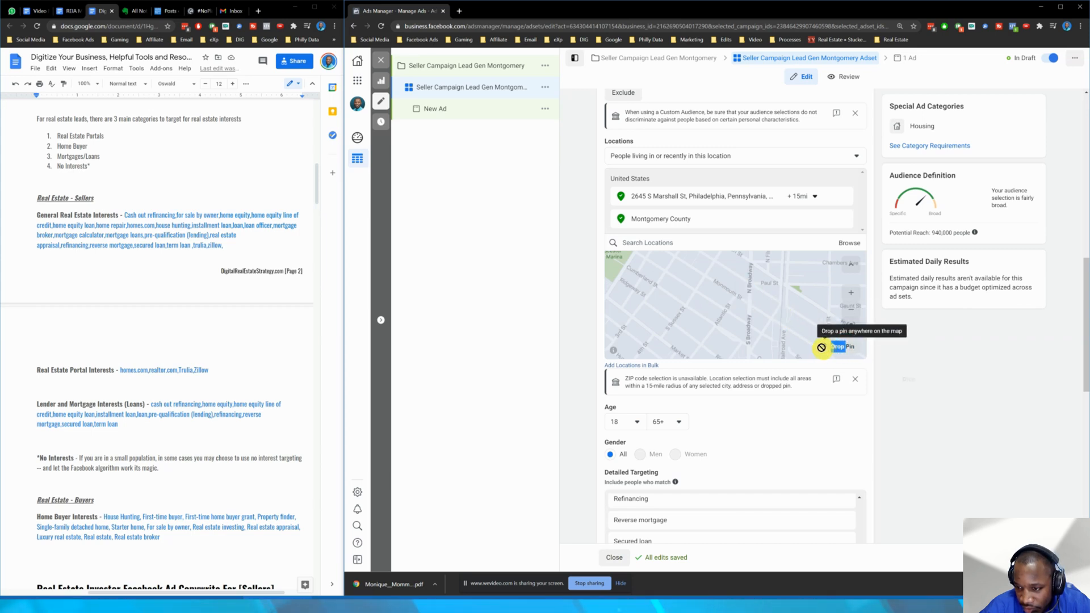
scroll(739, 313, down, 5)
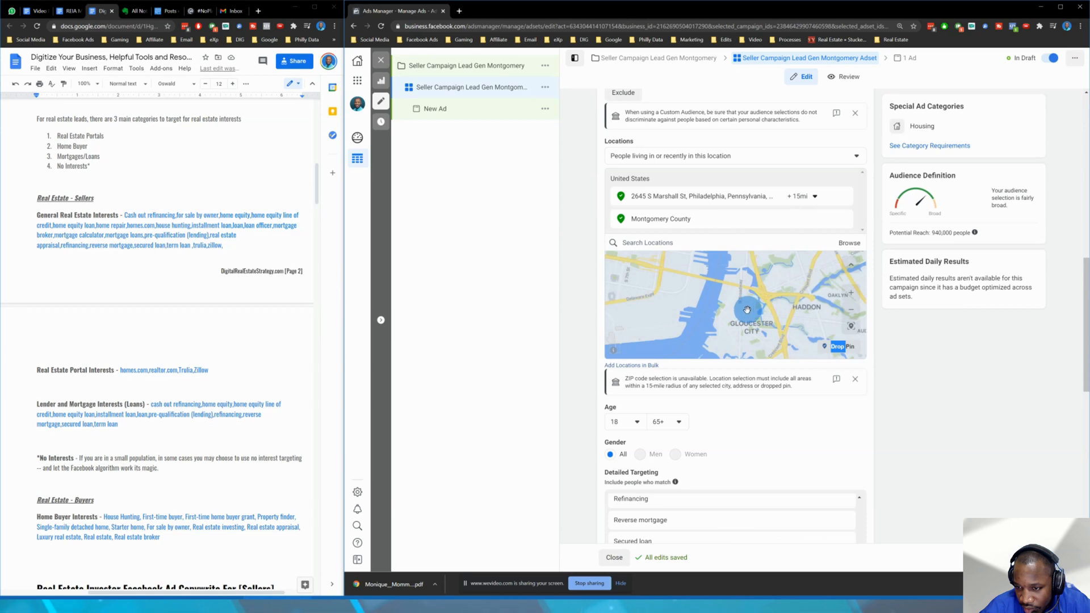
drag(714, 289, 778, 317)
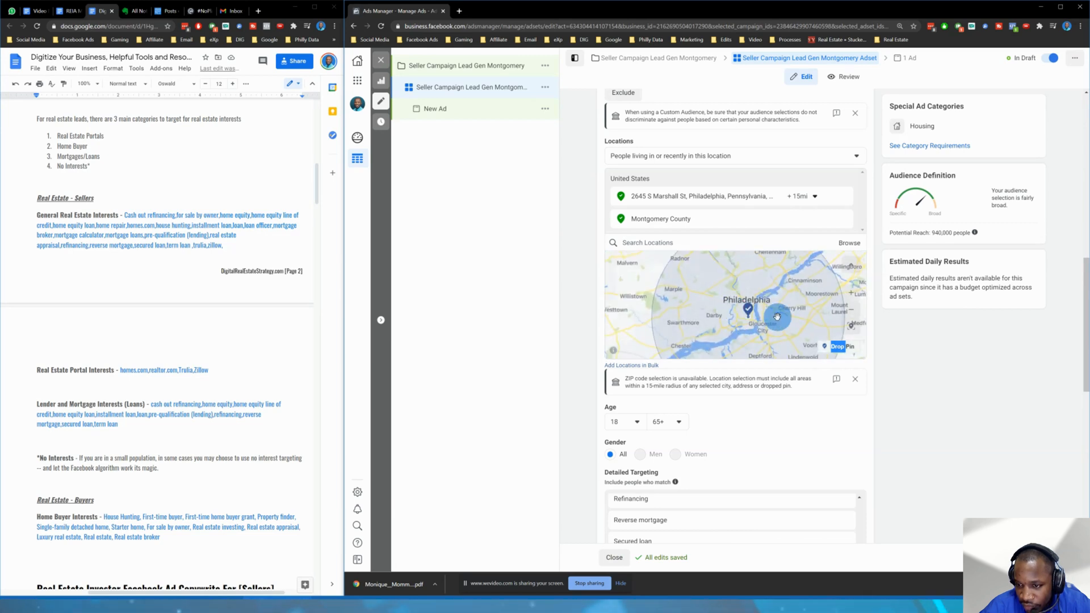
scroll(762, 299, down, 2)
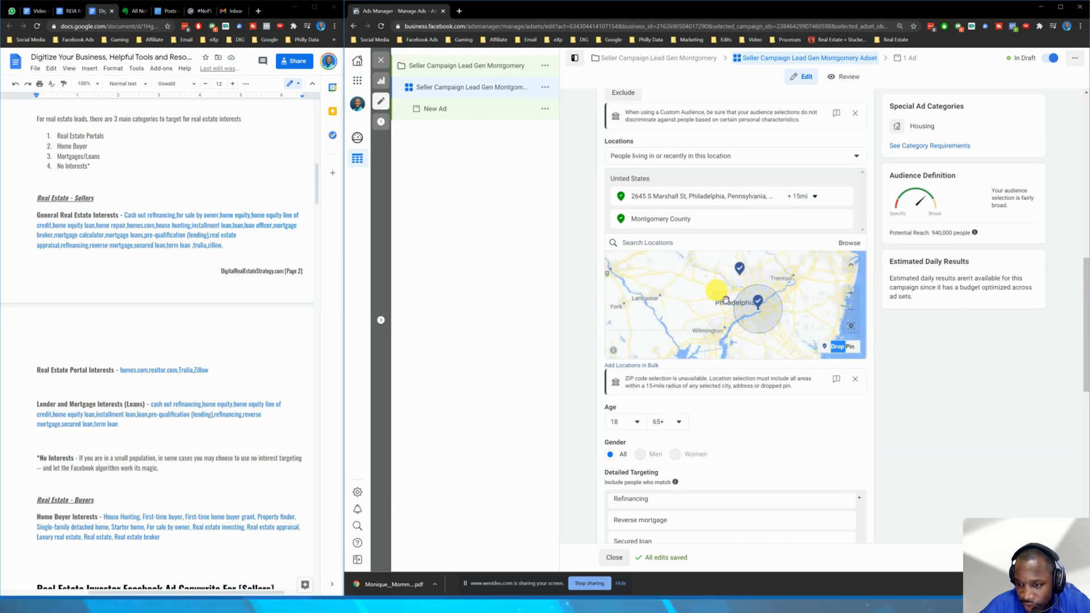
scroll(730, 304, up, 3)
drag(730, 304, 759, 314)
scroll(757, 314, up, 5)
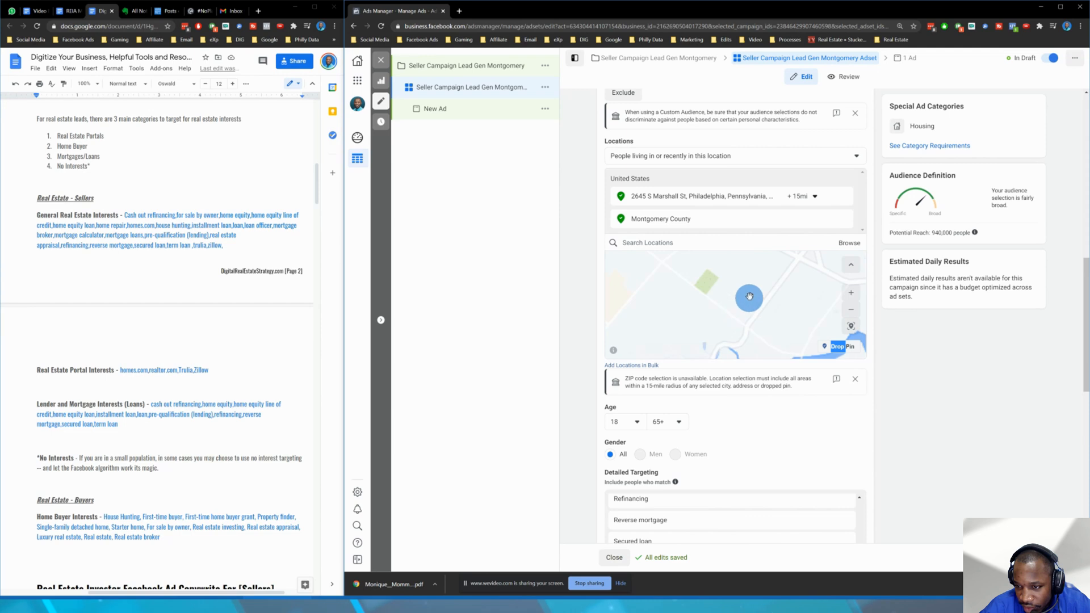
scroll(747, 307, up, 2)
drag(752, 310, 724, 354)
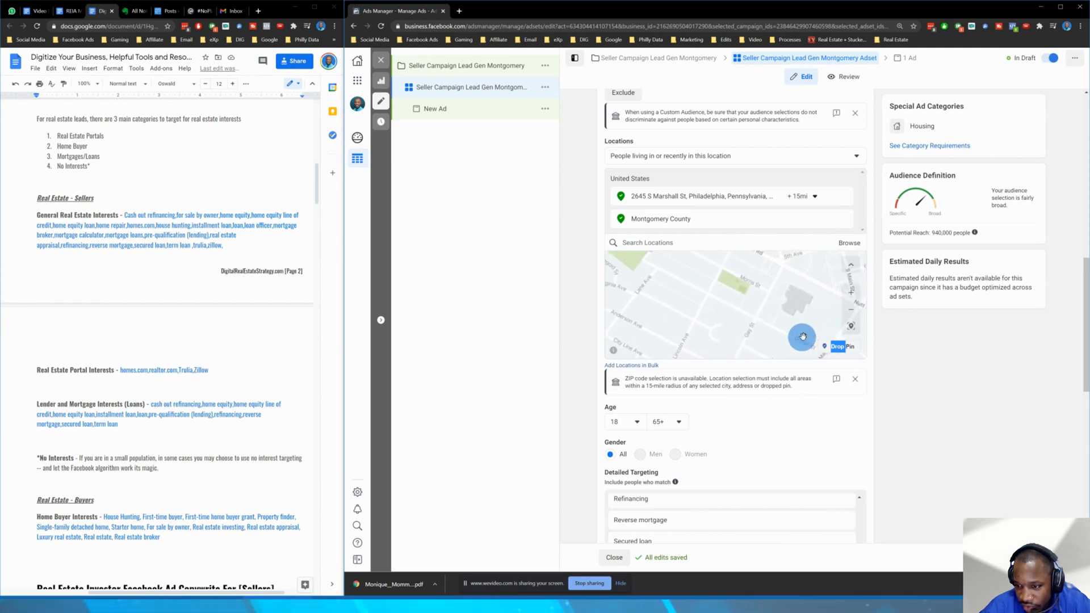
click(835, 349)
click(764, 321)
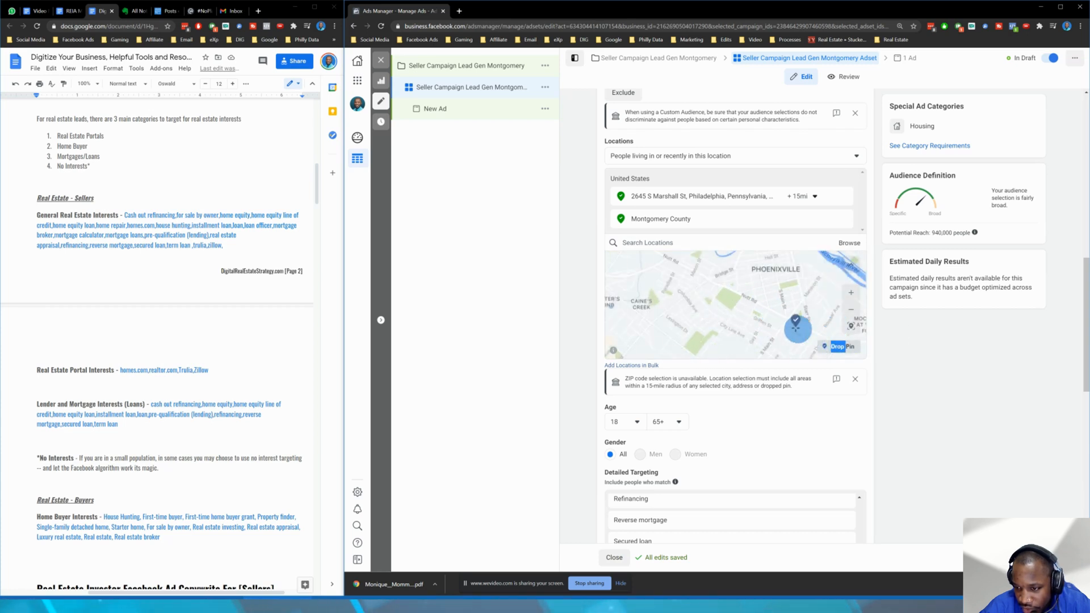
scroll(768, 321, up, 3)
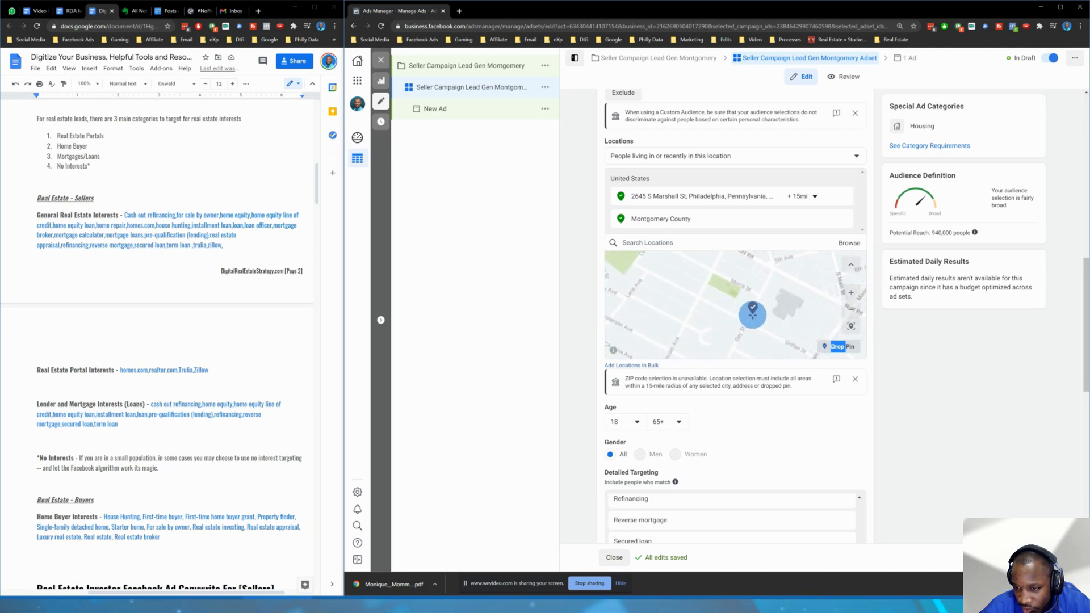
click(746, 314)
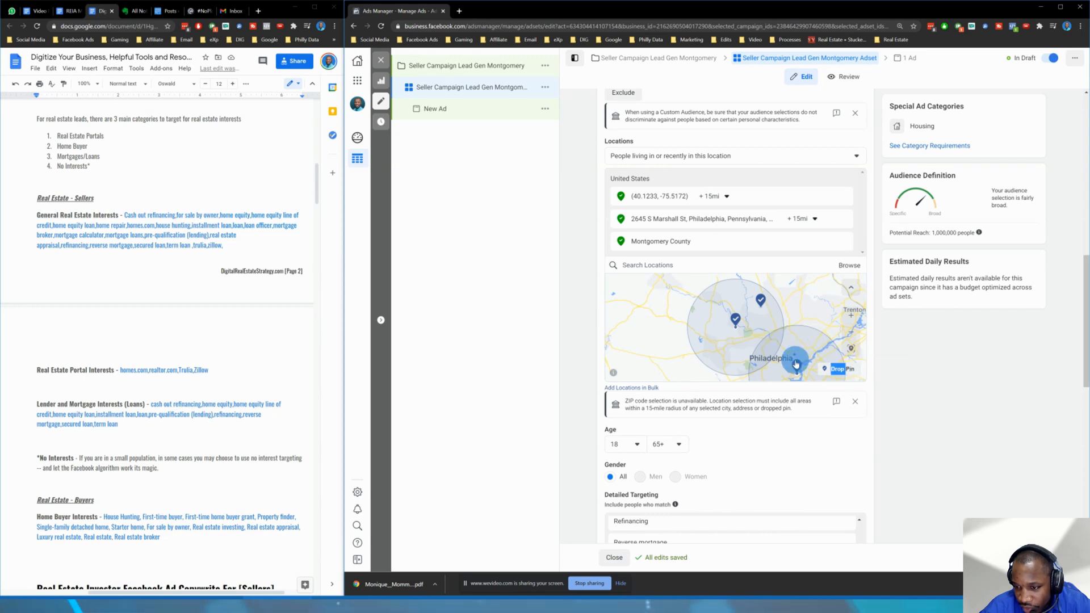
scroll(748, 315, up, 3)
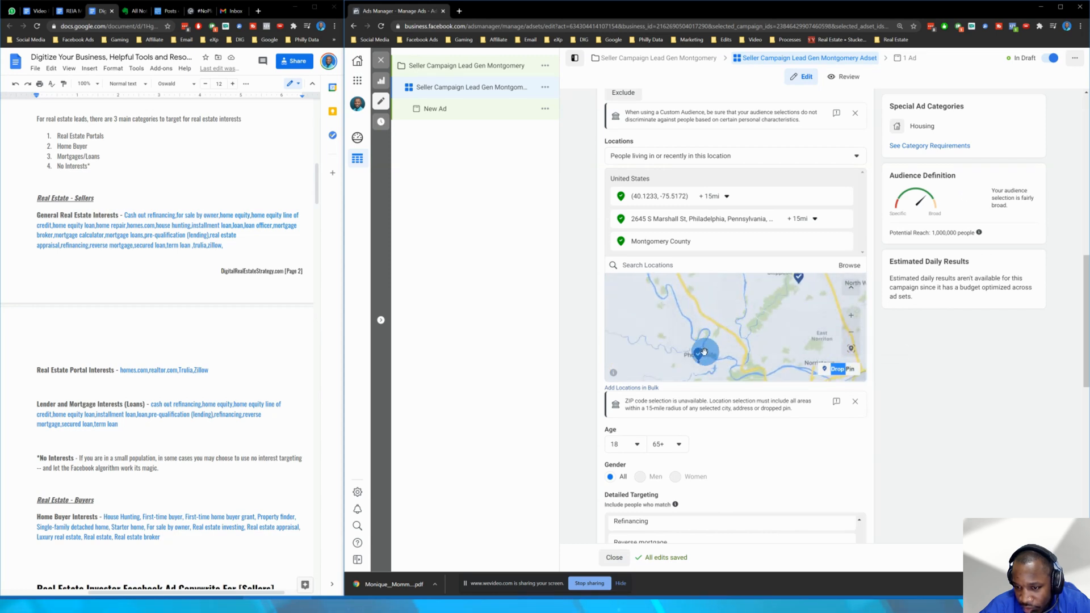
scroll(698, 356, down, 3)
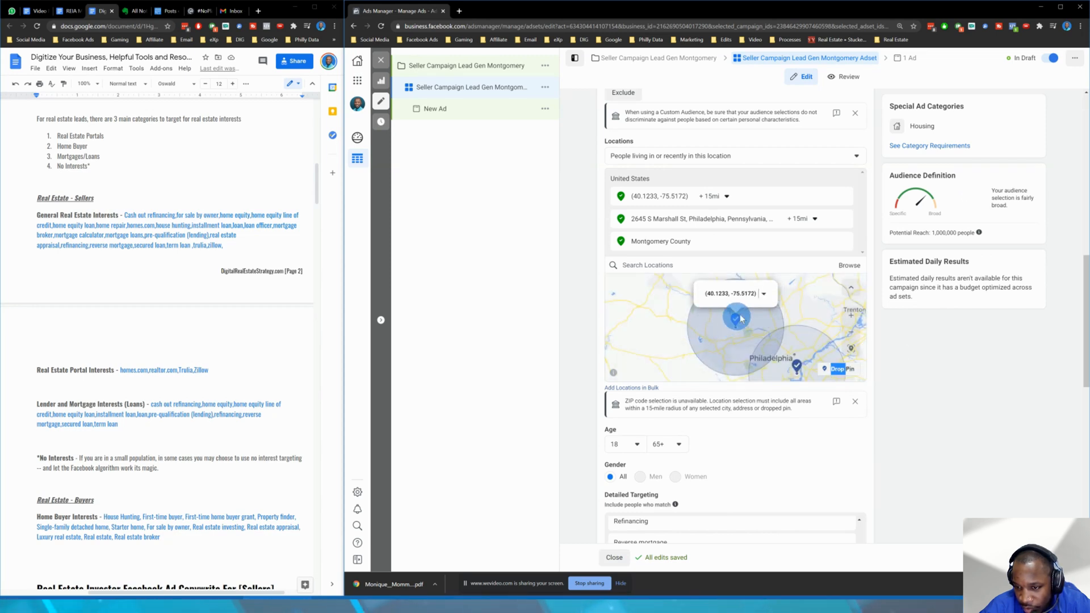
click(761, 293)
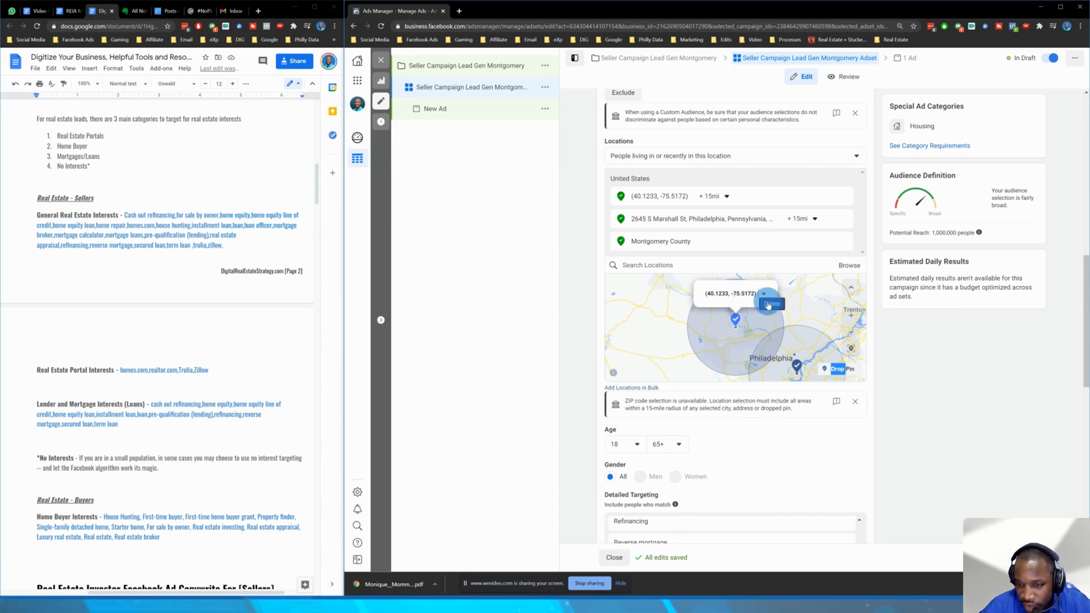
click(767, 305)
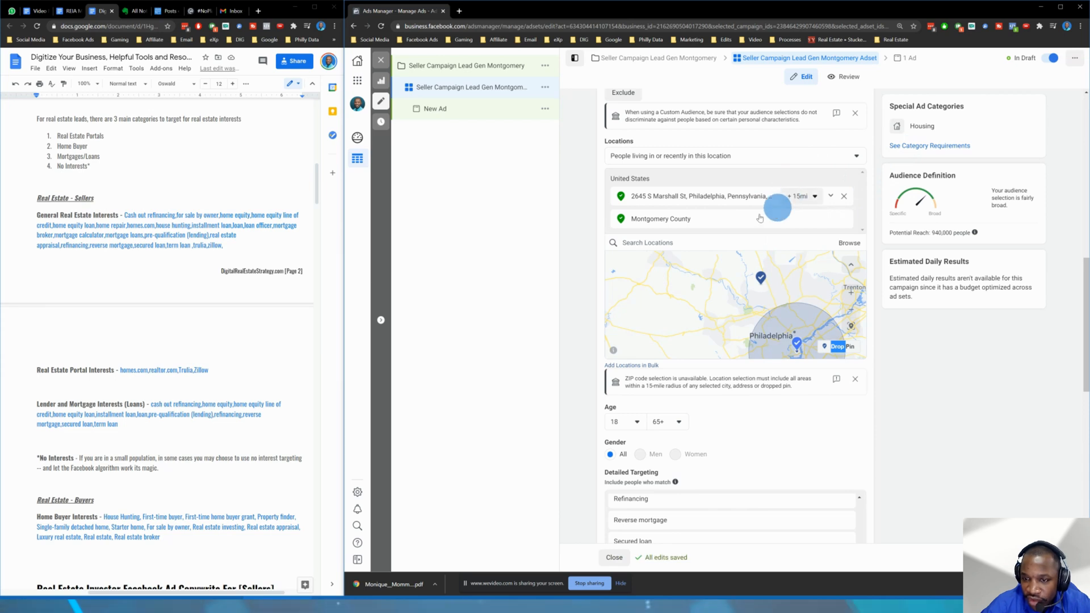
scroll(682, 256, down, 3)
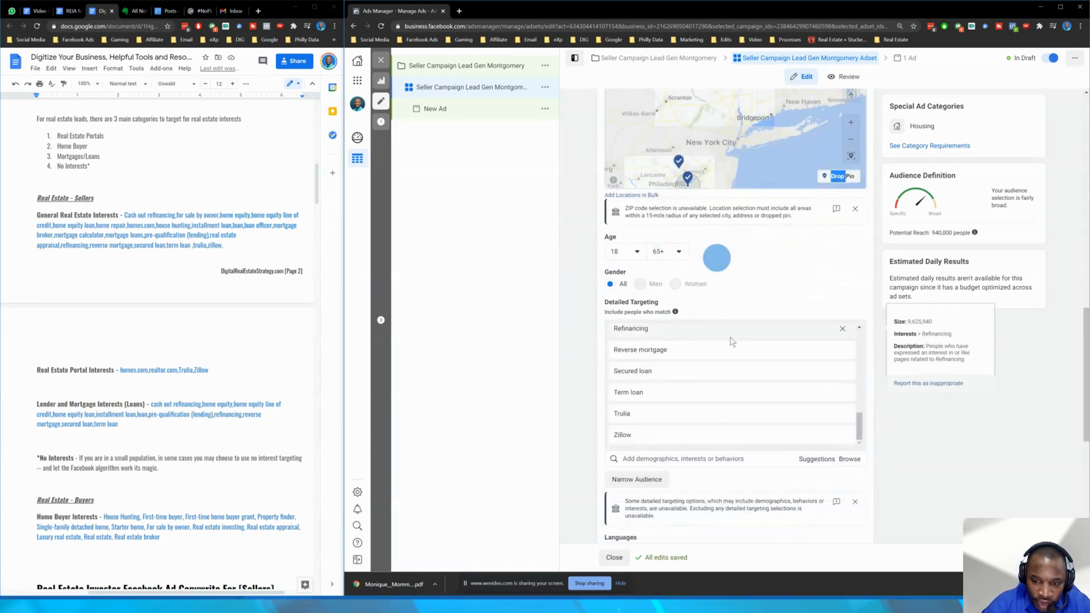
Step: Switch to Manual Placements and exclude Instagram
scroll(644, 321, down, 2)
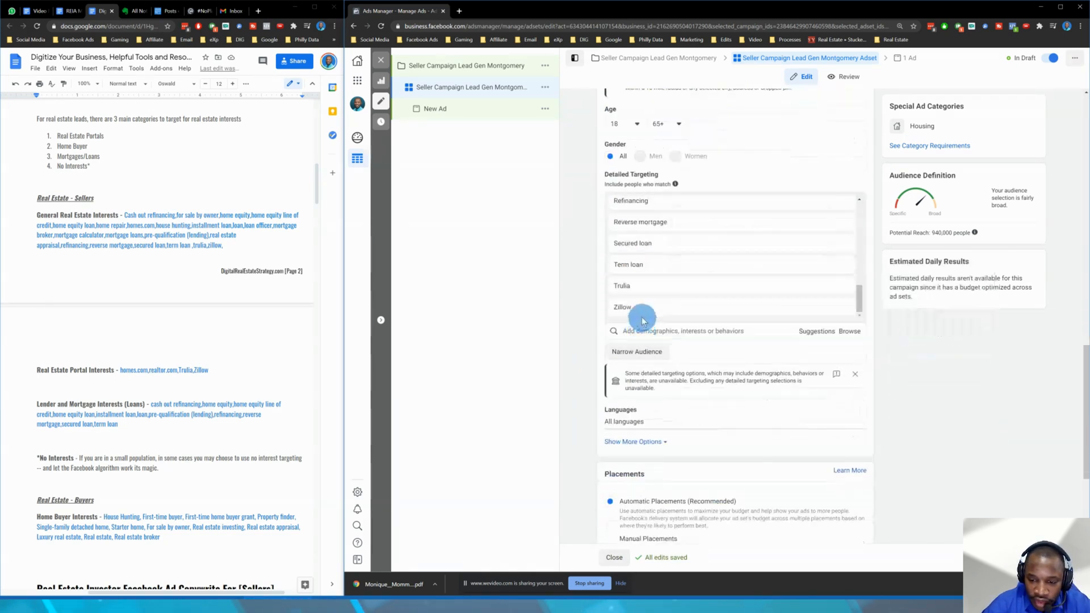
scroll(644, 321, down, 4)
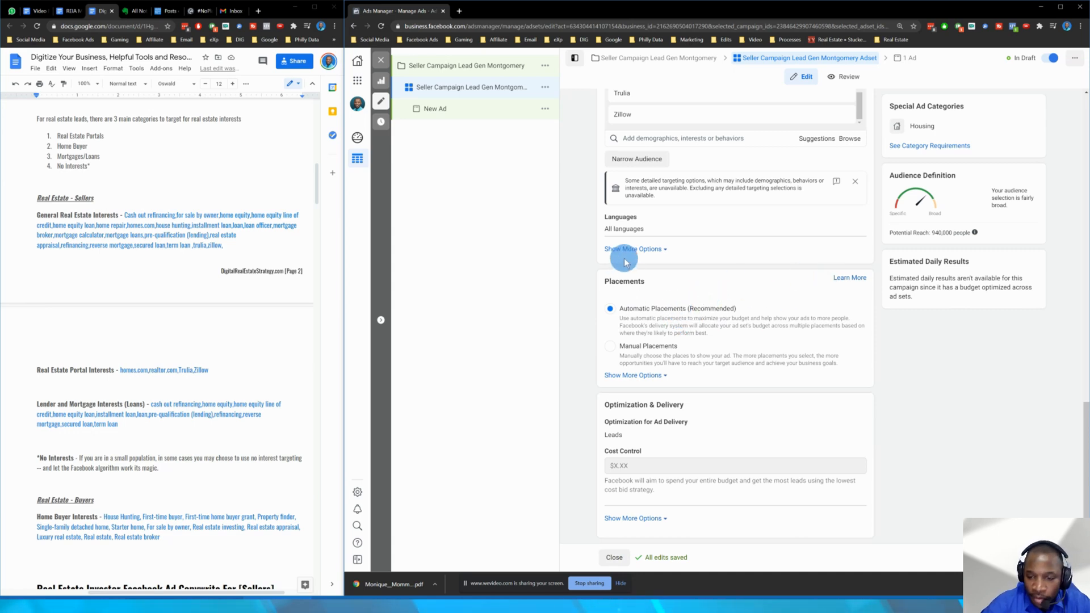
click(611, 344)
scroll(721, 295, down, 2)
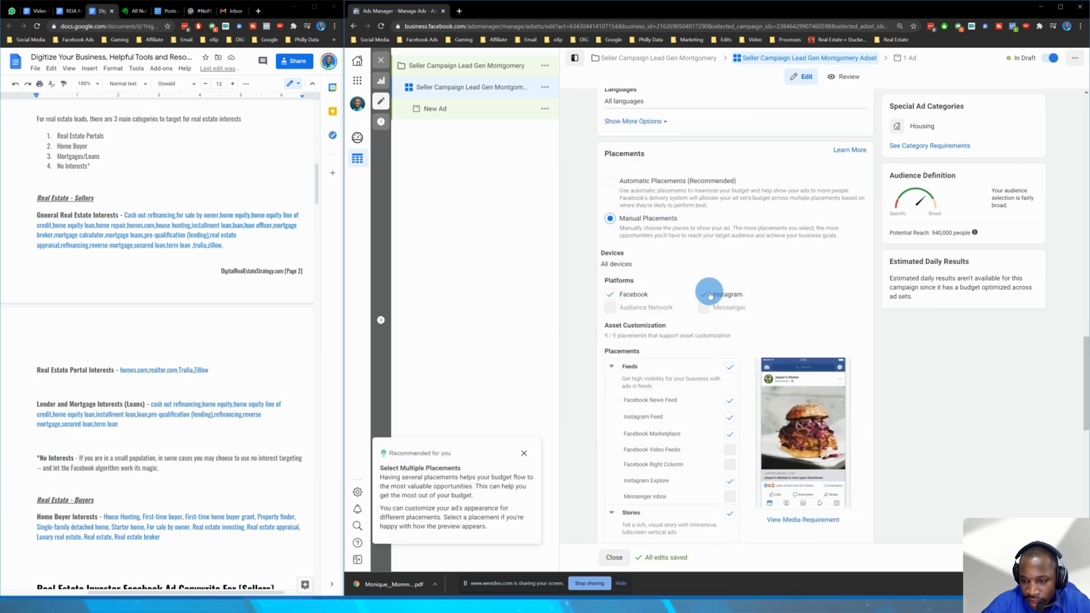
click(704, 294)
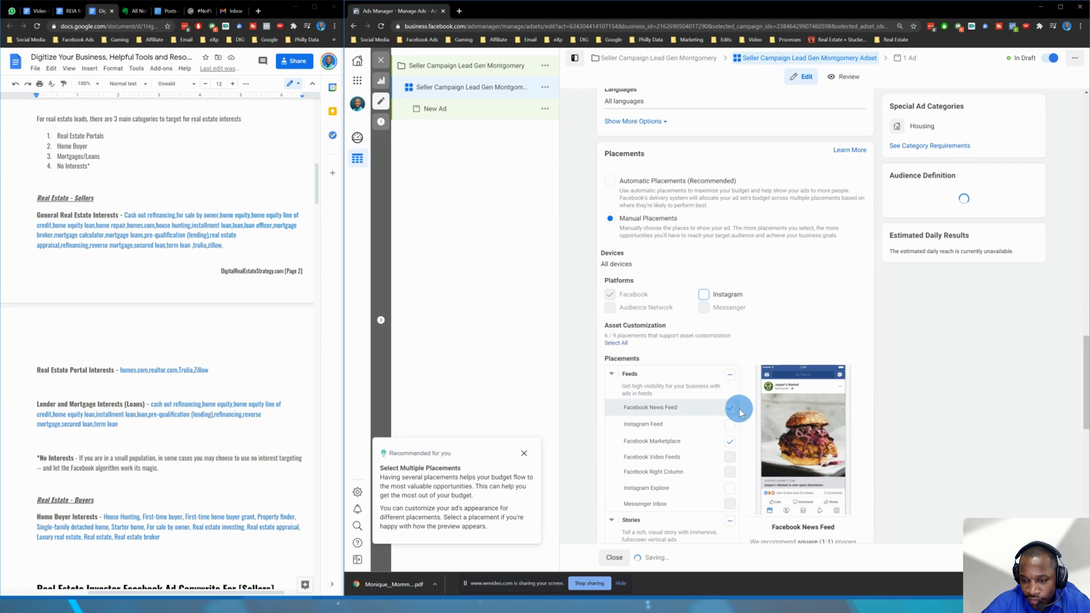
Step: Keep only Facebook News Feed, unticking Stories, In-Stream, Search and In-Article placements
click(730, 376)
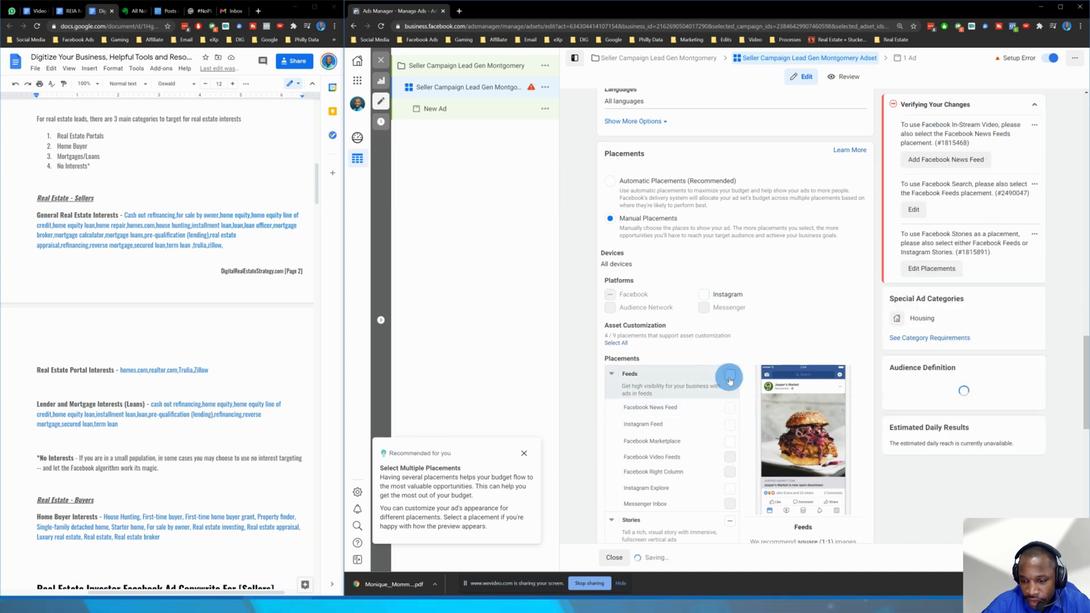
click(729, 409)
scroll(729, 363, down, 3)
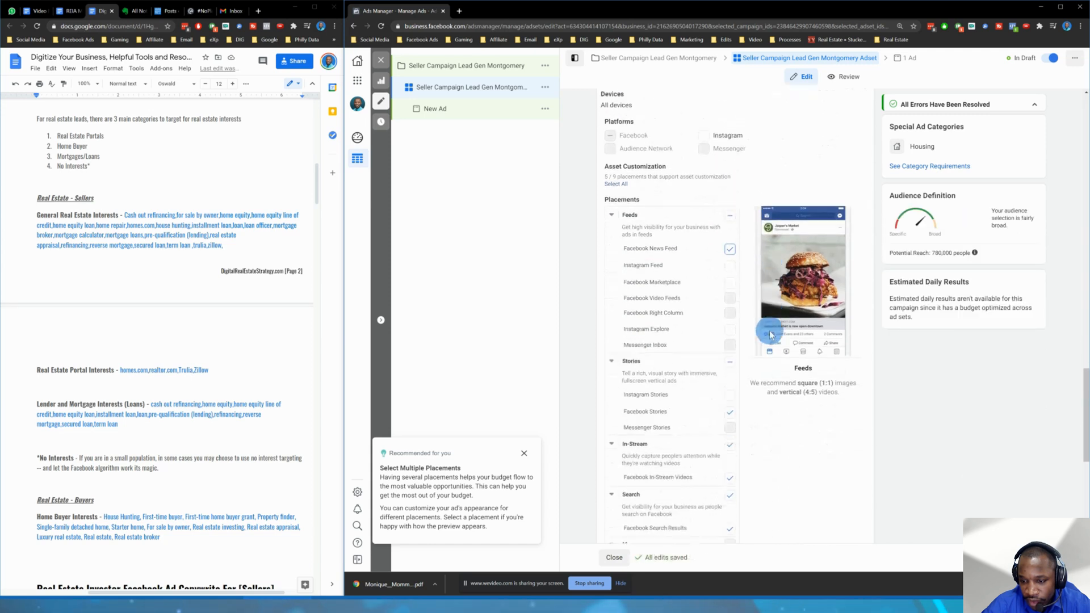
click(730, 352)
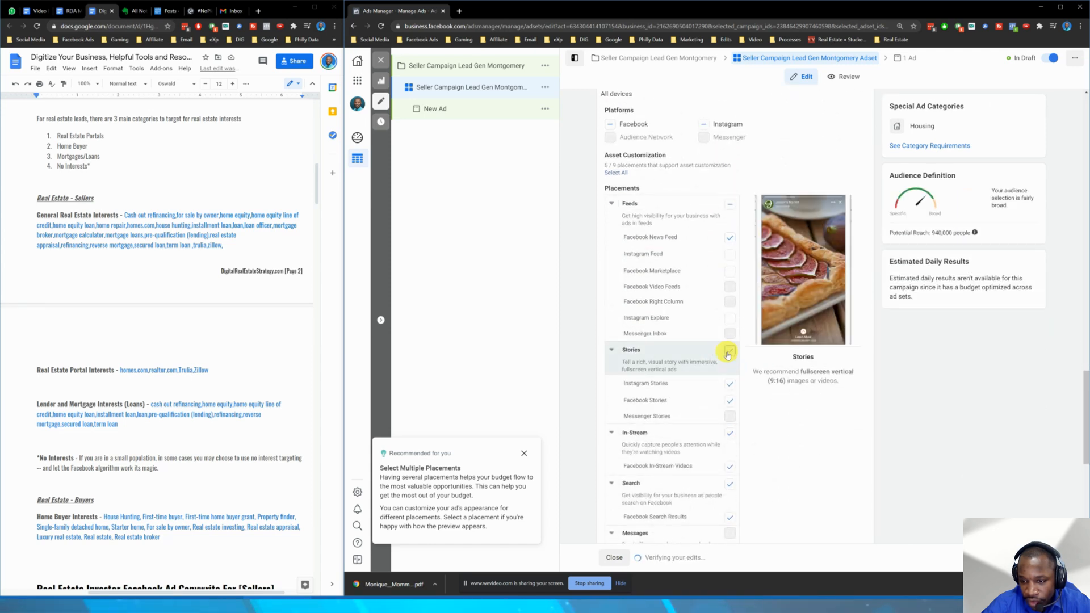
click(730, 434)
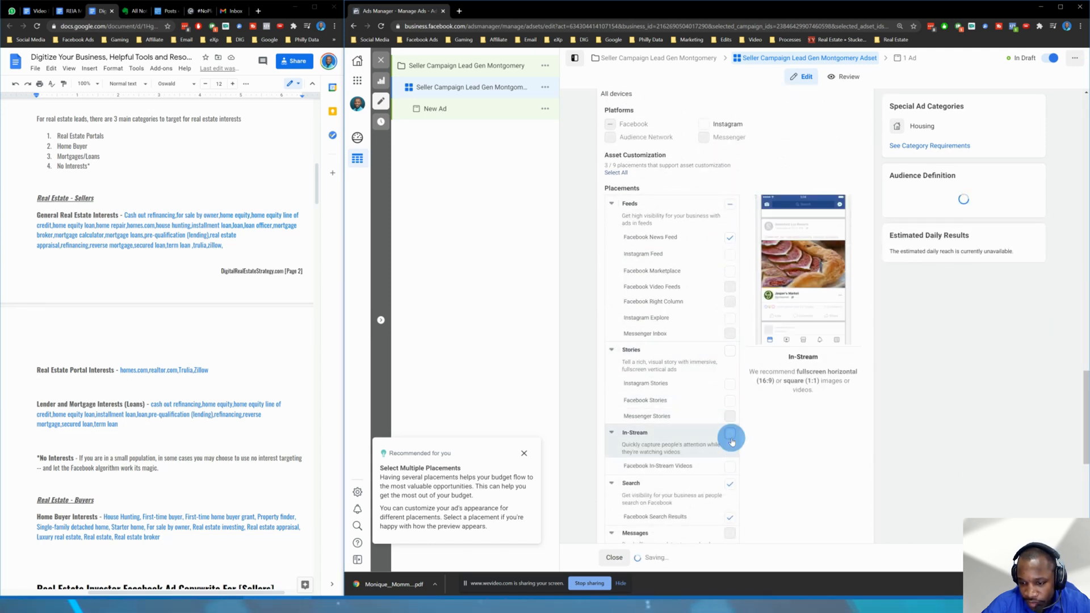
scroll(727, 432, down, 1)
click(729, 401)
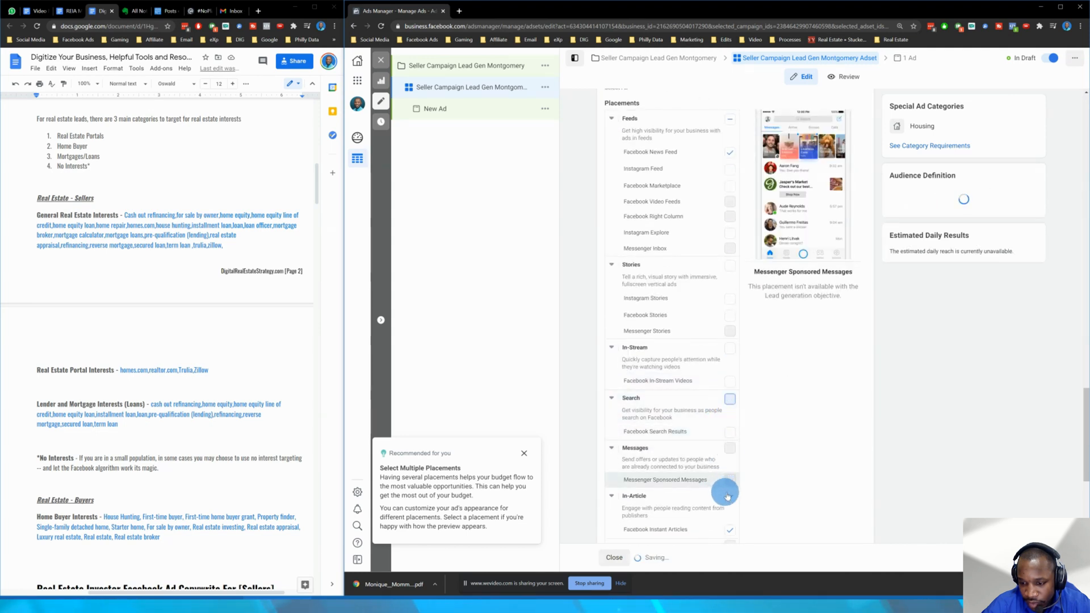
click(730, 495)
Step: Review the ad set settings, now showing a potential reach of 780,000
scroll(755, 408, down, 2)
scroll(754, 398, up, 6)
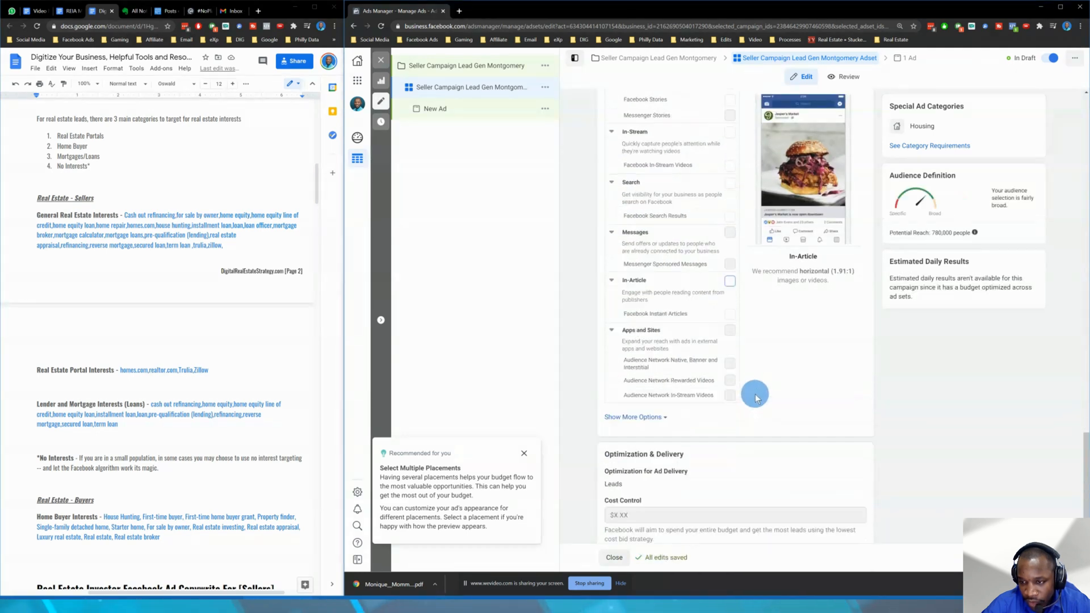
scroll(681, 329, down, 3)
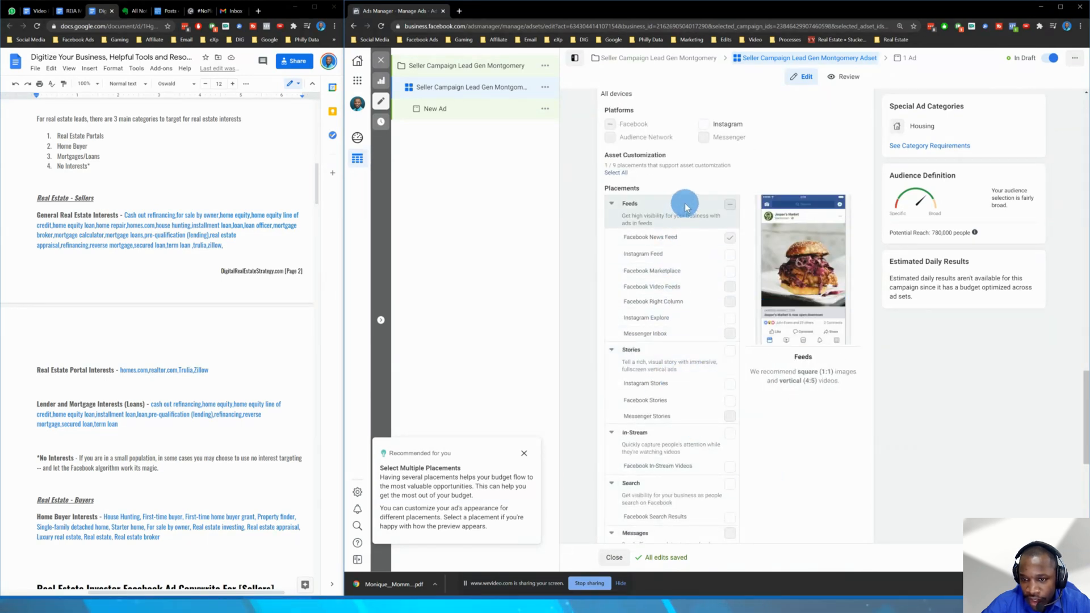
scroll(680, 241, down, 2)
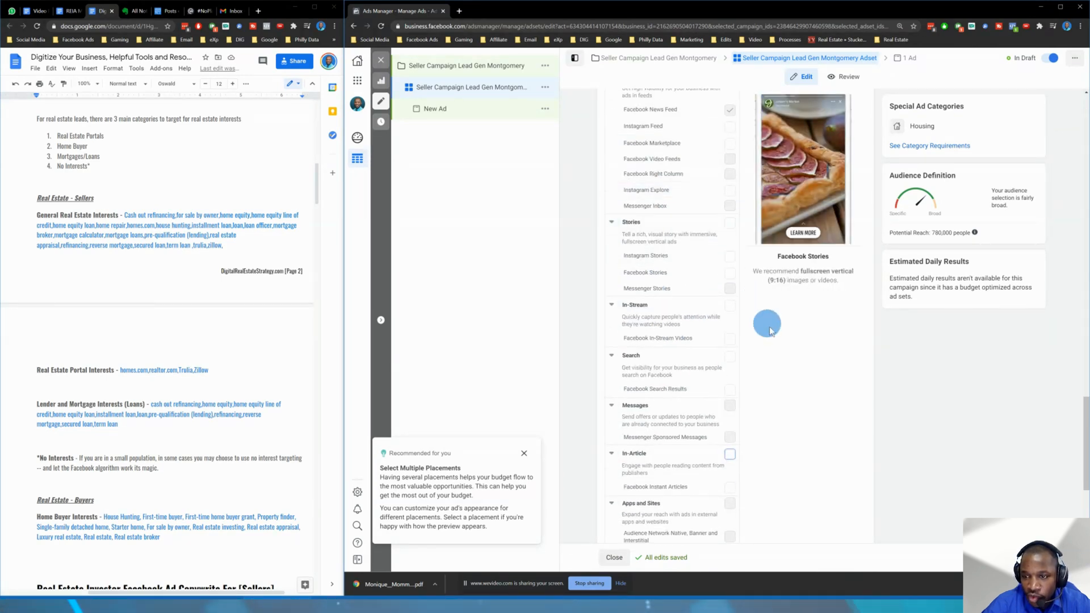
scroll(721, 311, up, 2)
scroll(689, 289, up, 1)
scroll(689, 302, down, 4)
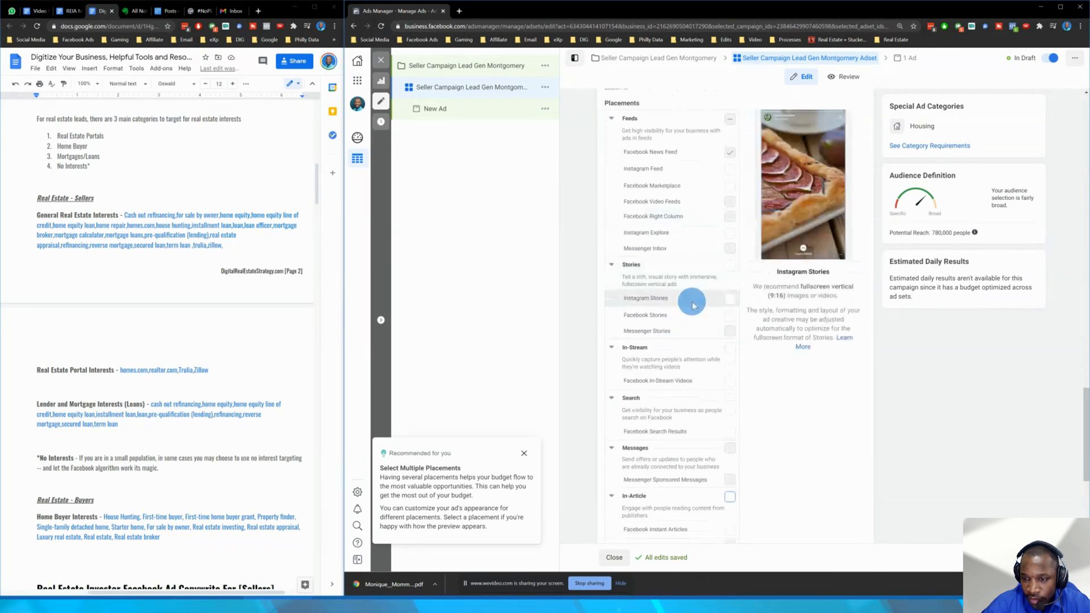
scroll(690, 302, down, 2)
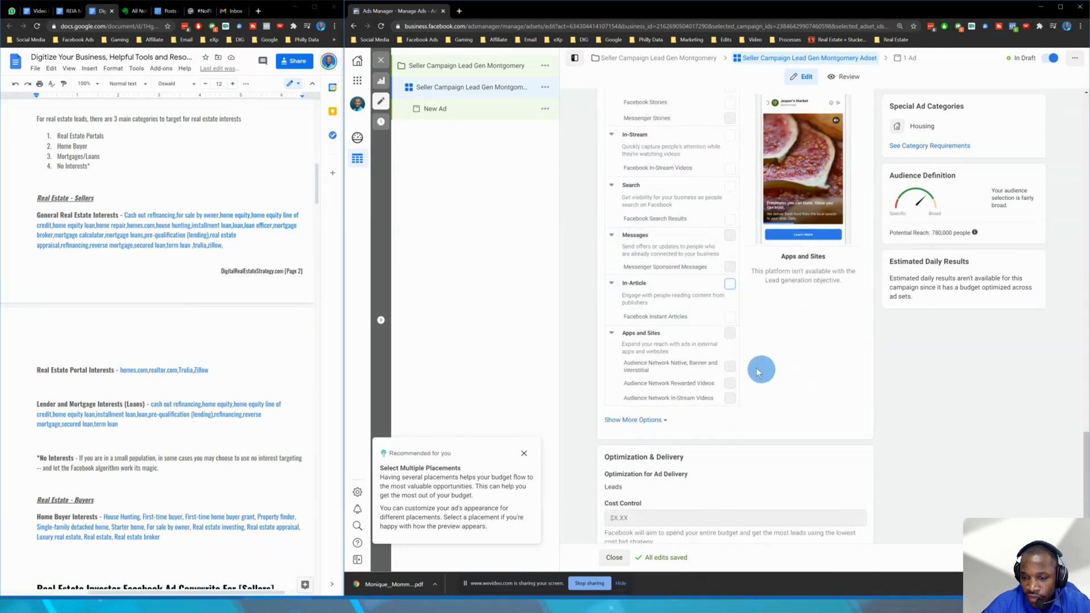
scroll(682, 267, up, 5)
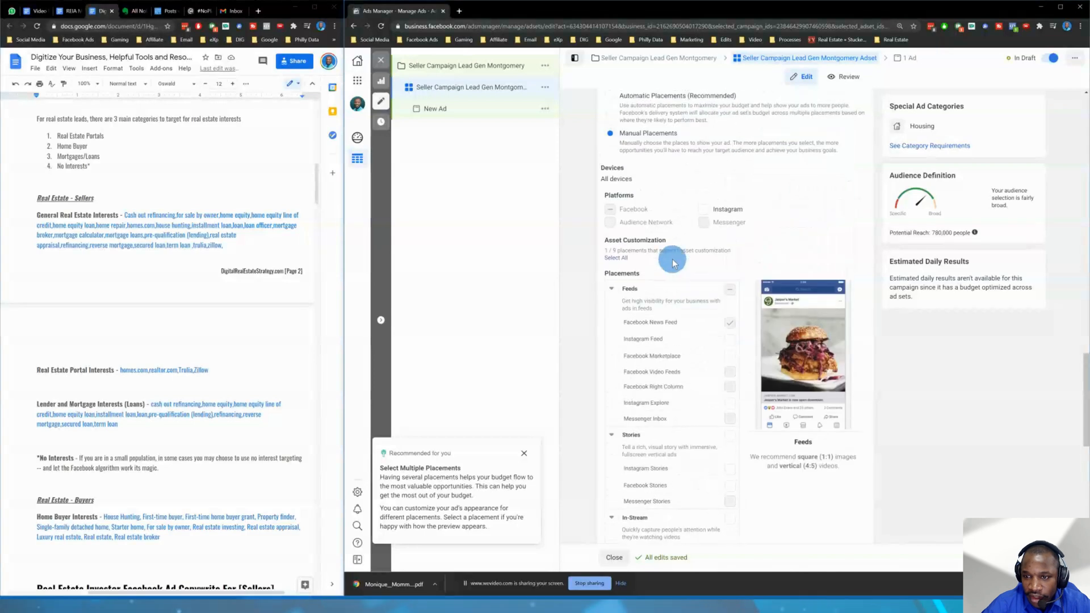
scroll(674, 263, down, 6)
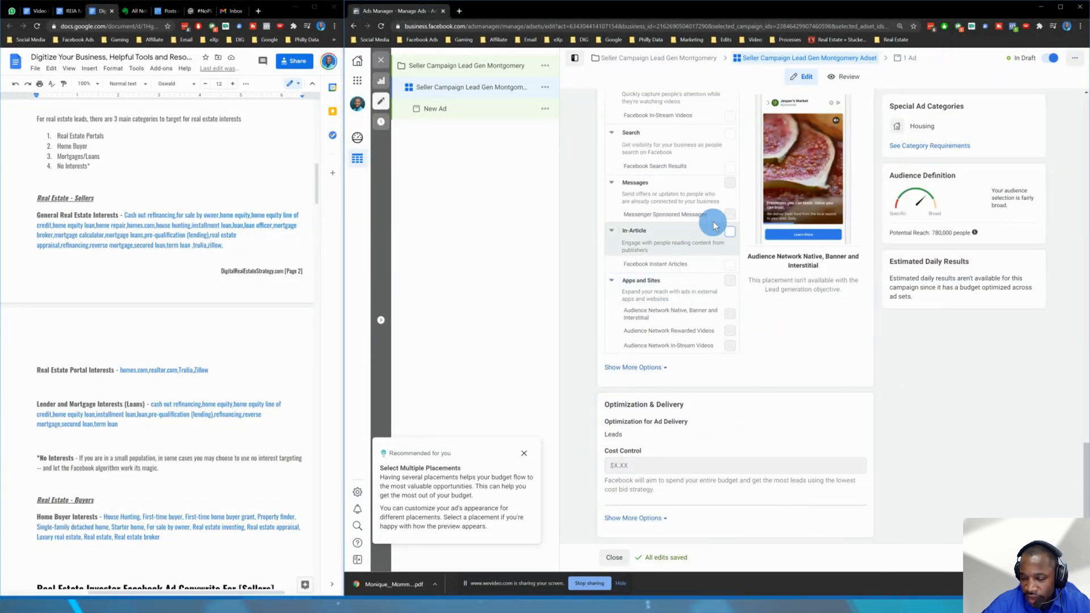
scroll(653, 225, up, 15)
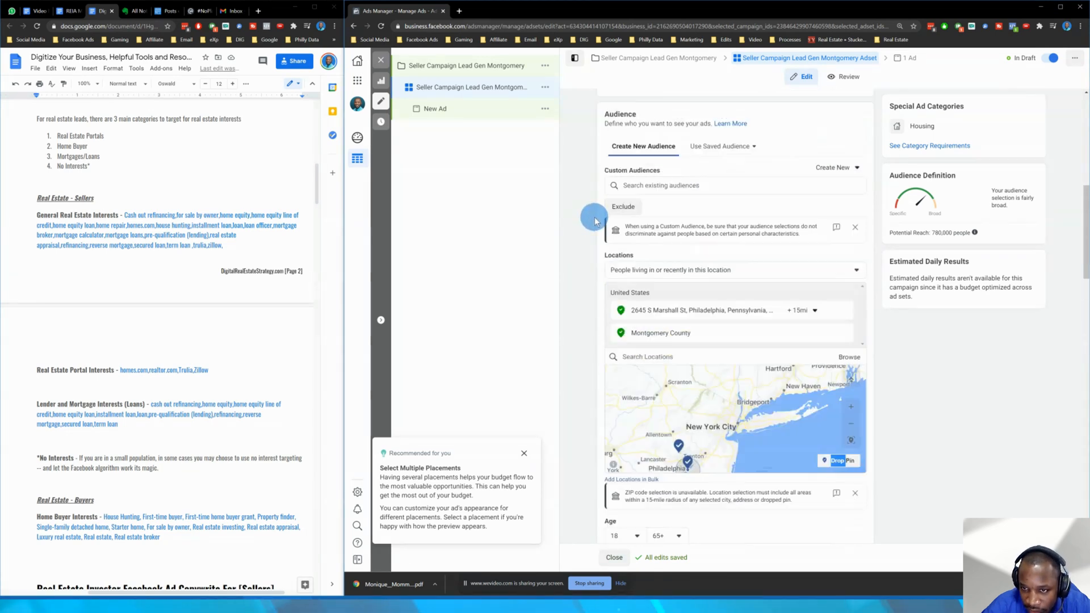
scroll(597, 216, up, 8)
scroll(616, 231, down, 20)
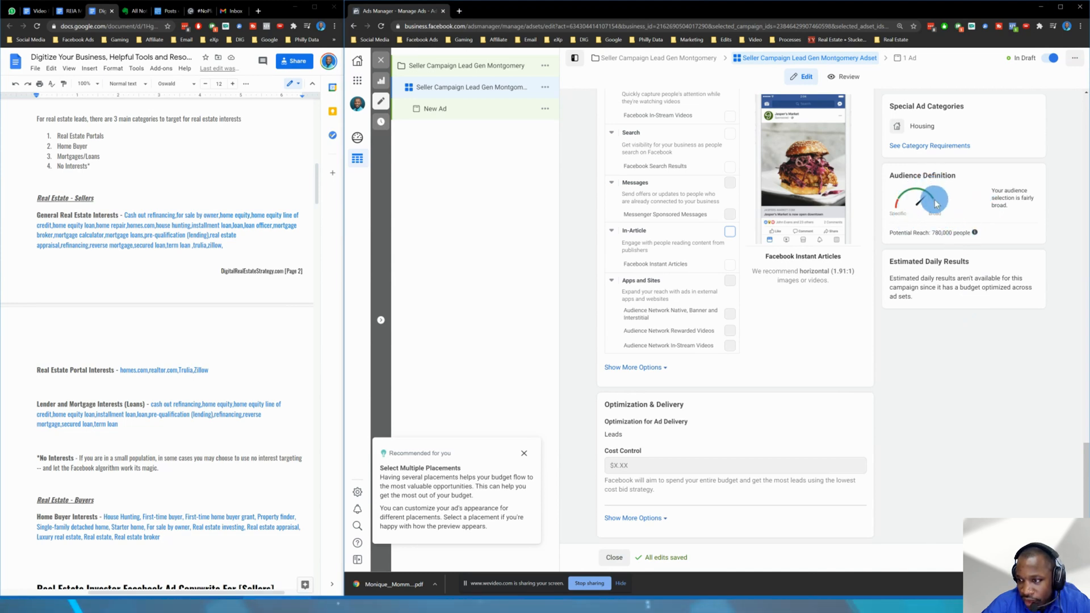
scroll(764, 381, up, 5)
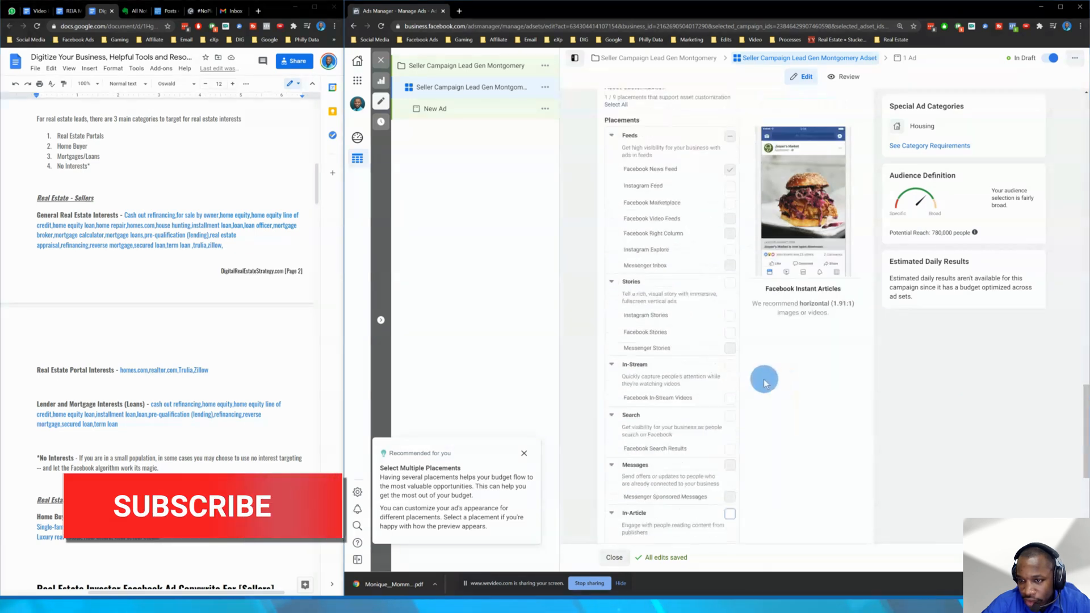
scroll(763, 382, up, 10)
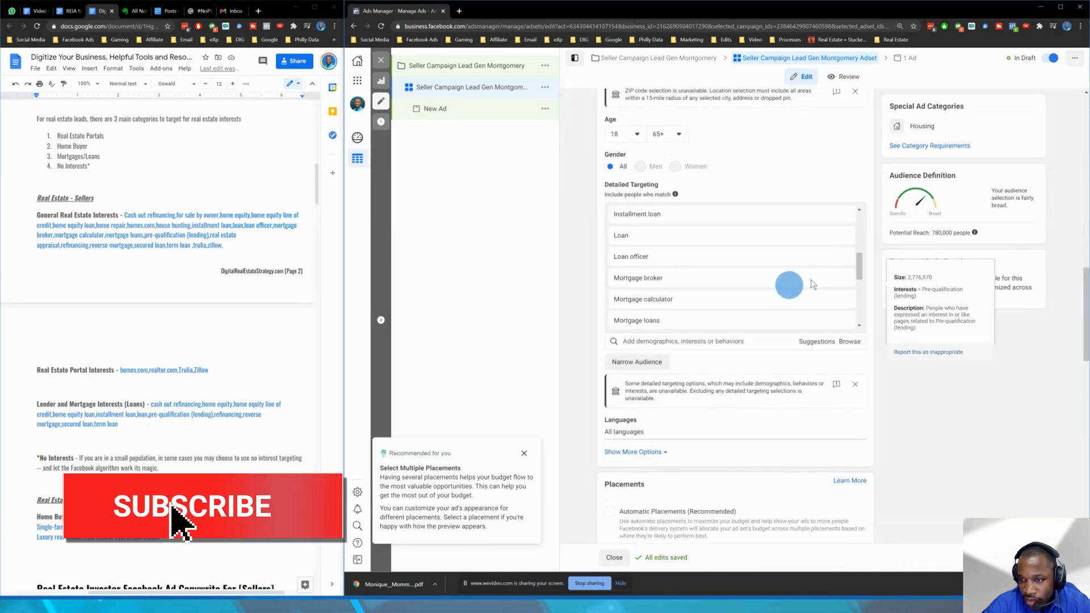
scroll(755, 278, up, 6)
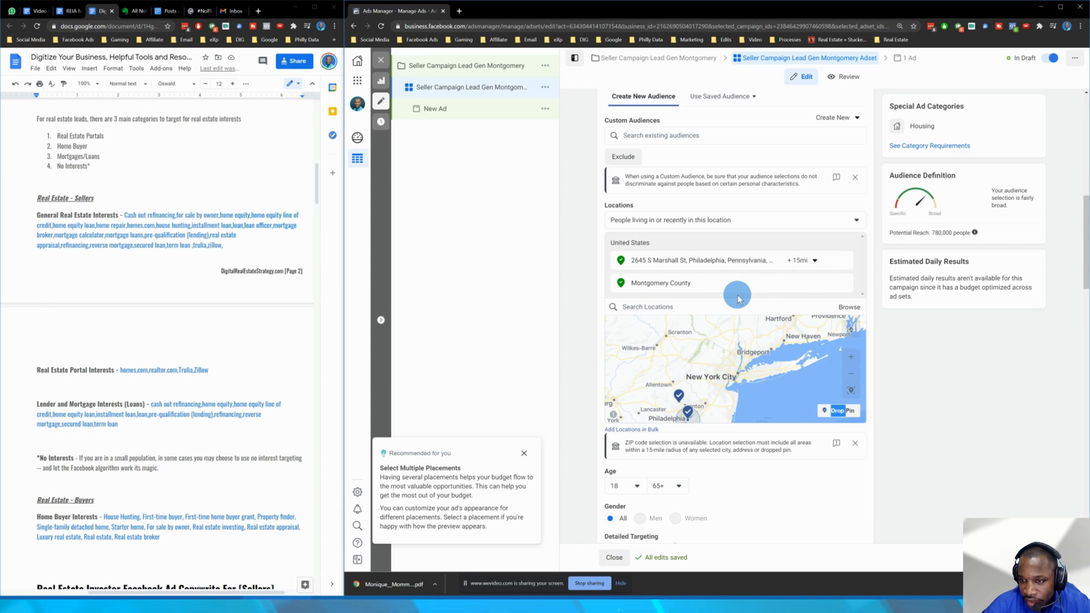
scroll(948, 353, down, 10)
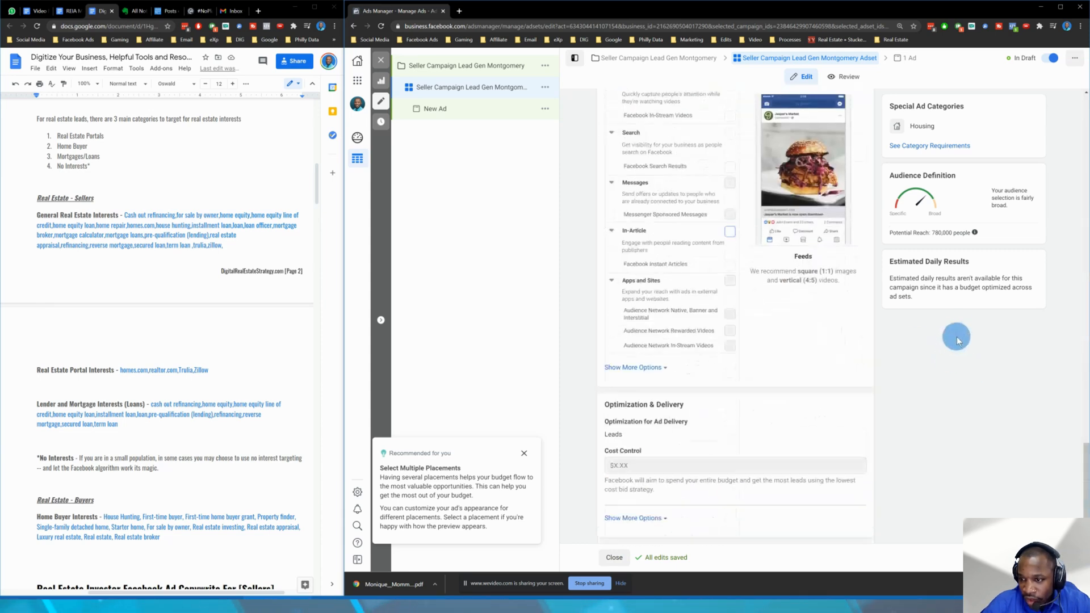
Step: Go to the ad and replace its name with 'Seller Campaign Lead Gen Montgomery Ad' from clipboard history
click(1029, 557)
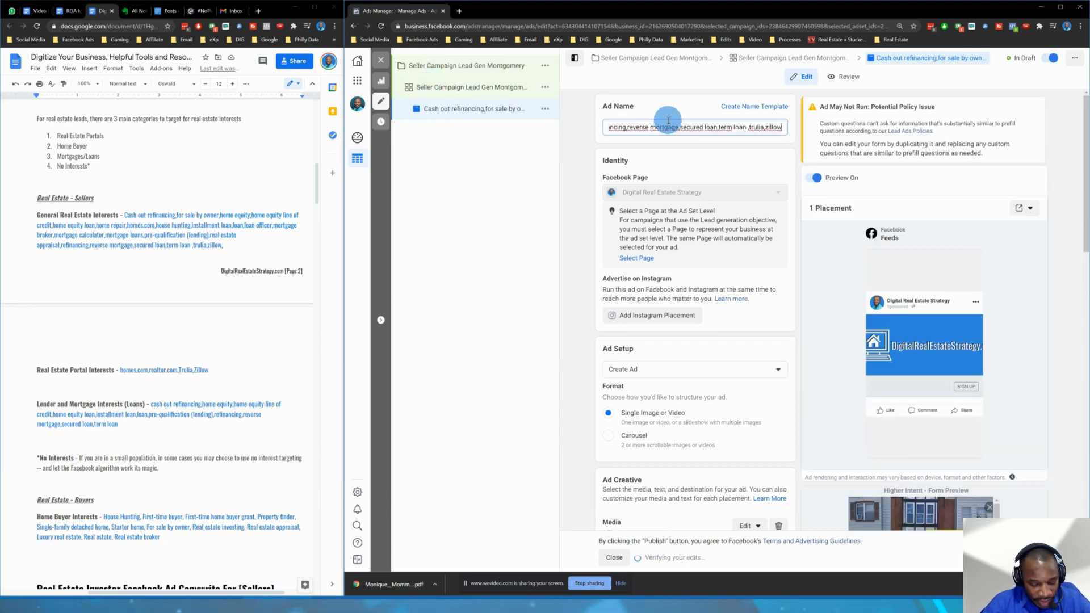
key(ctrl+a)
key(BackSpace)
key(super+v)
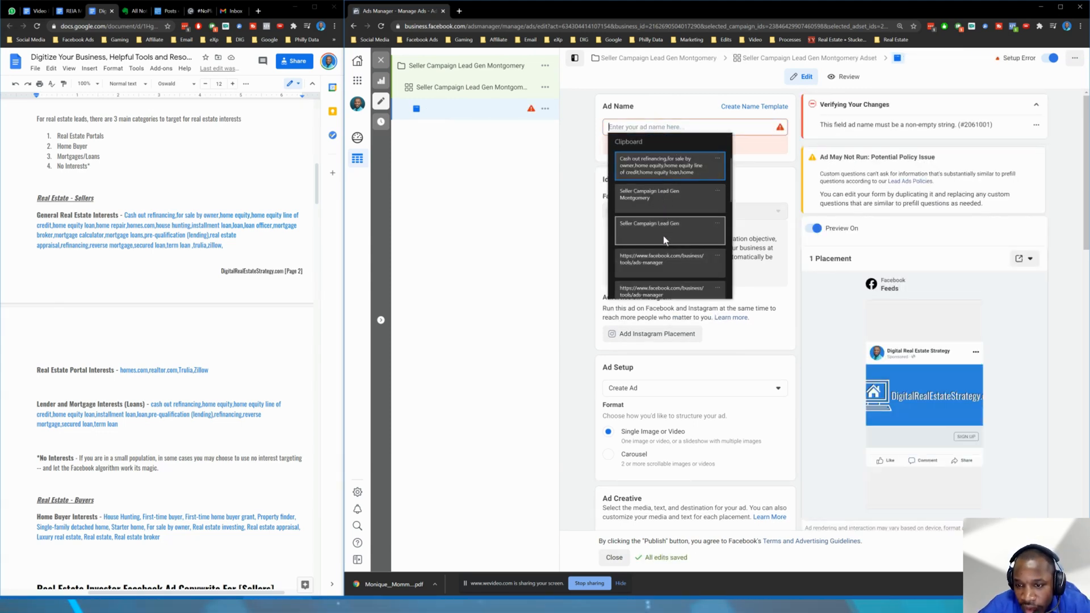
click(652, 196)
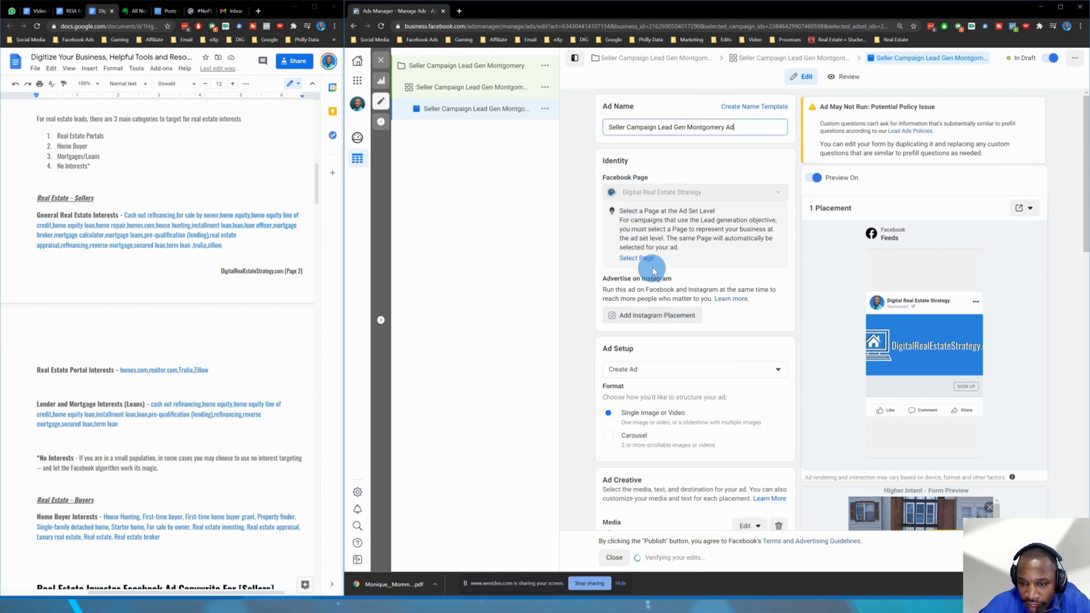
scroll(653, 270, down, 3)
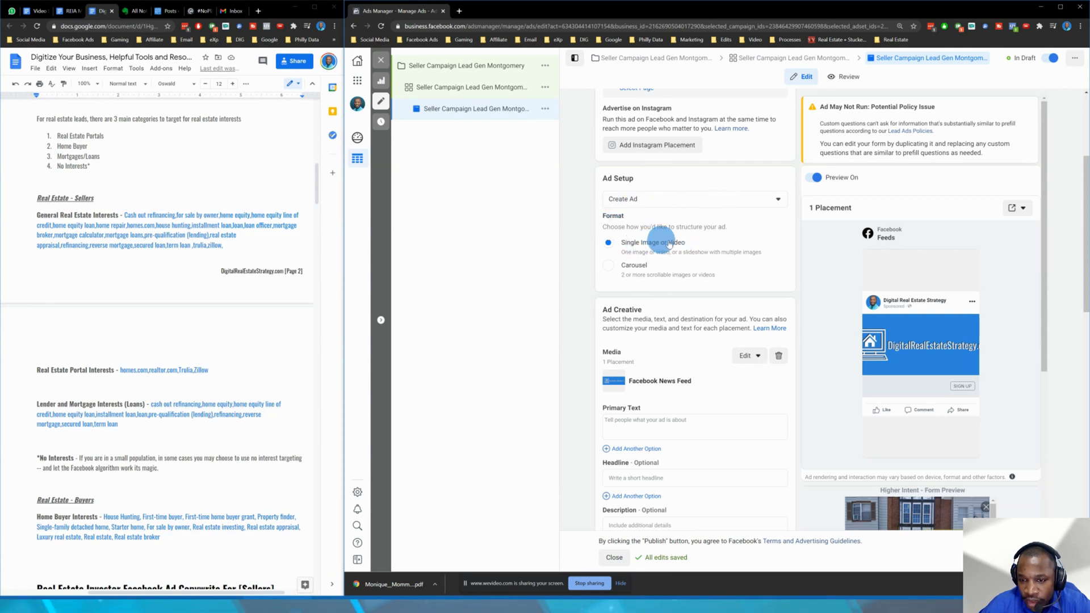
scroll(670, 349, down, 1)
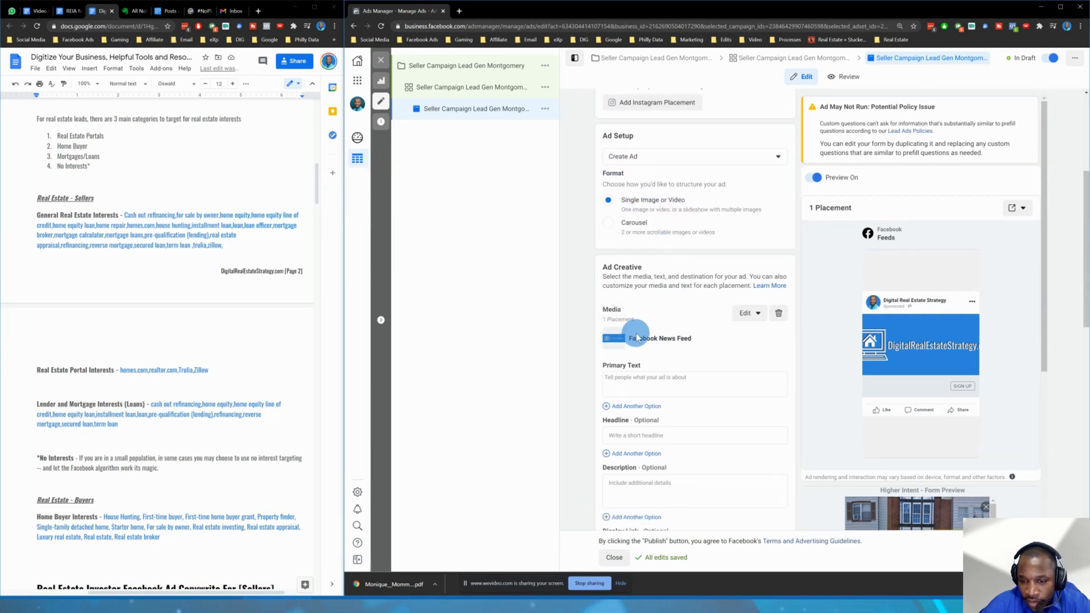
Step: Choose Change Media for the ad image, browse Downloads, then cancel back to Select Image
click(749, 313)
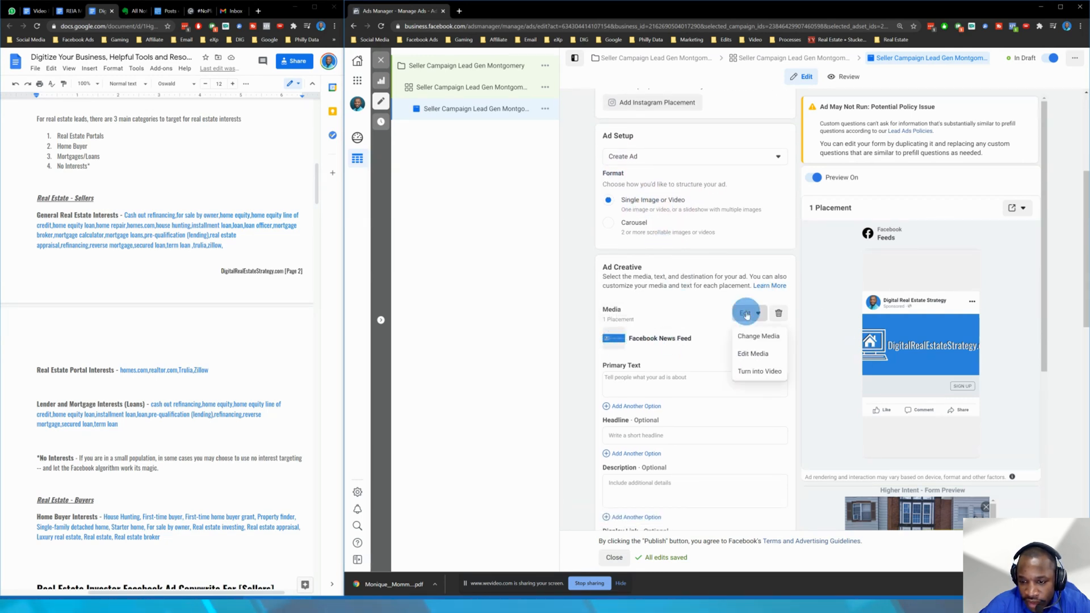
click(757, 338)
click(505, 104)
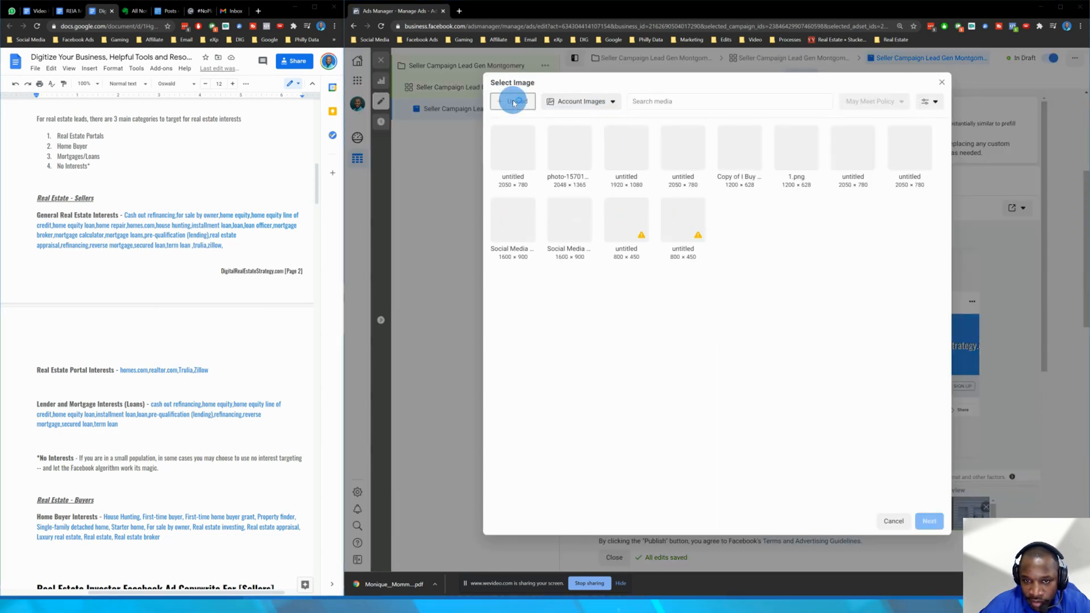
scroll(619, 165, down, 5)
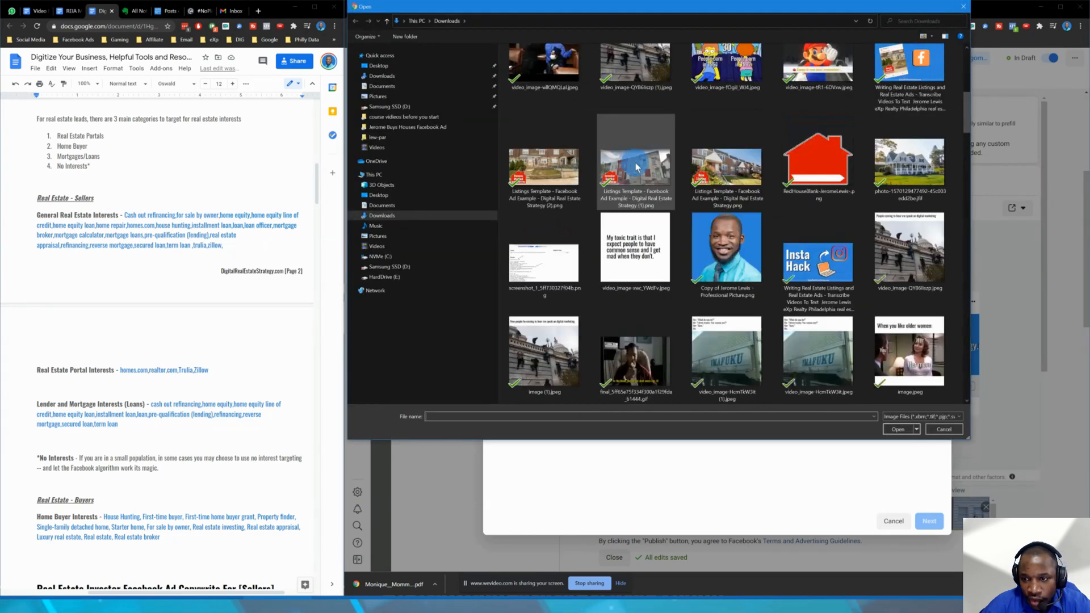
scroll(637, 167, up, 3)
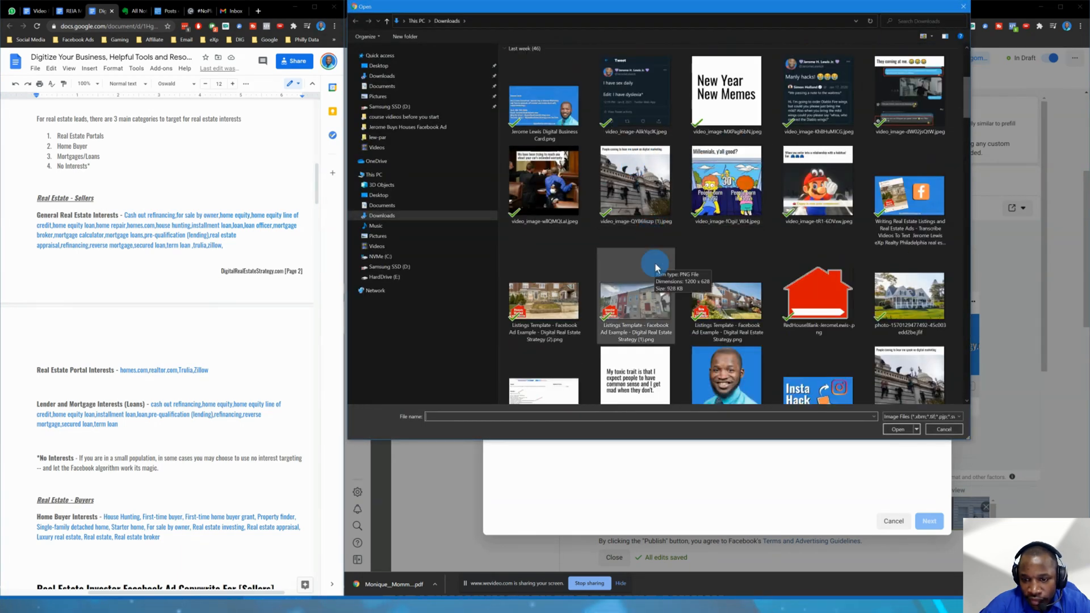
click(596, 295)
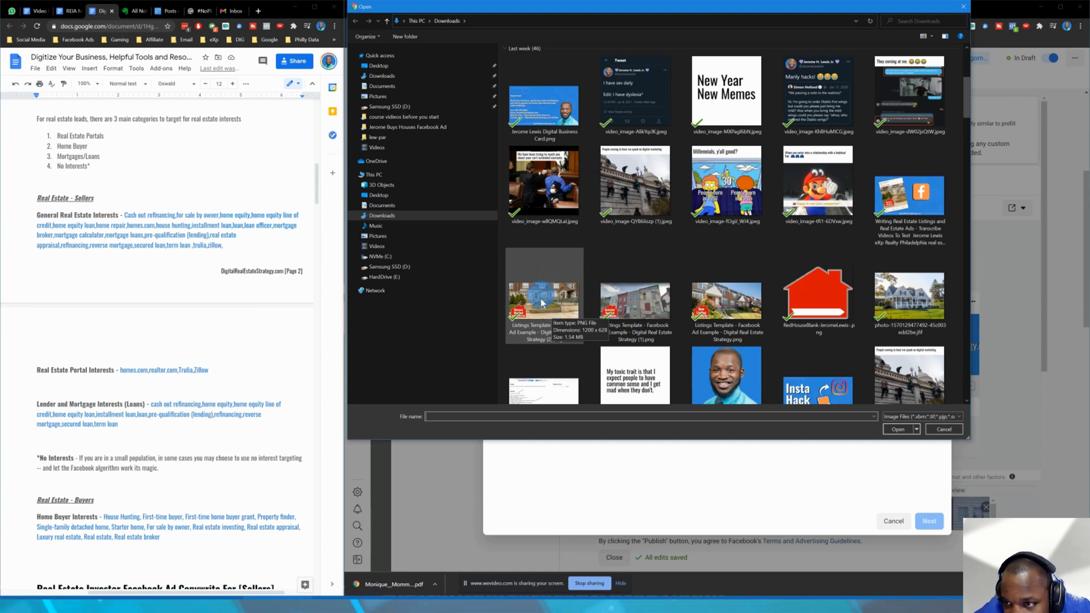
scroll(550, 308, down, 3)
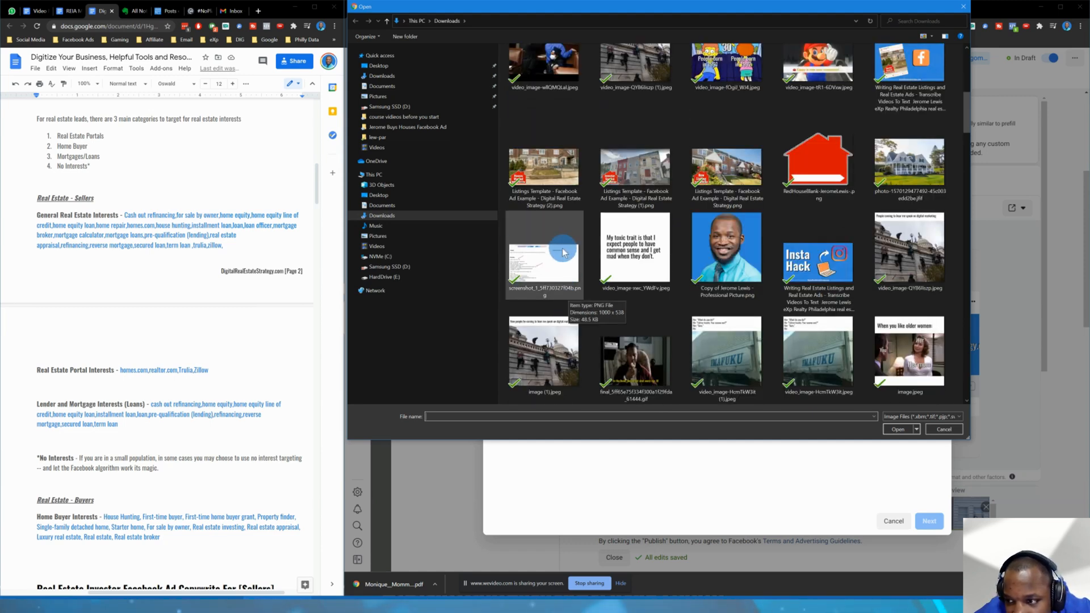
click(964, 7)
Step: Open the partner.canva.com template linked under the Doc's Investor Special image
scroll(182, 207, down, 19)
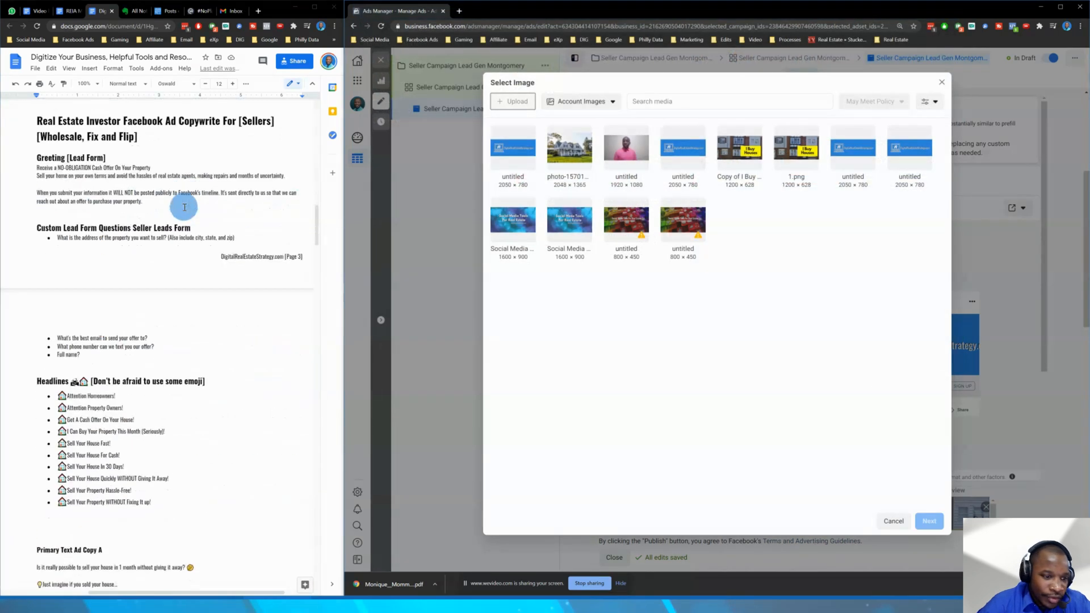
scroll(173, 235, down, 19)
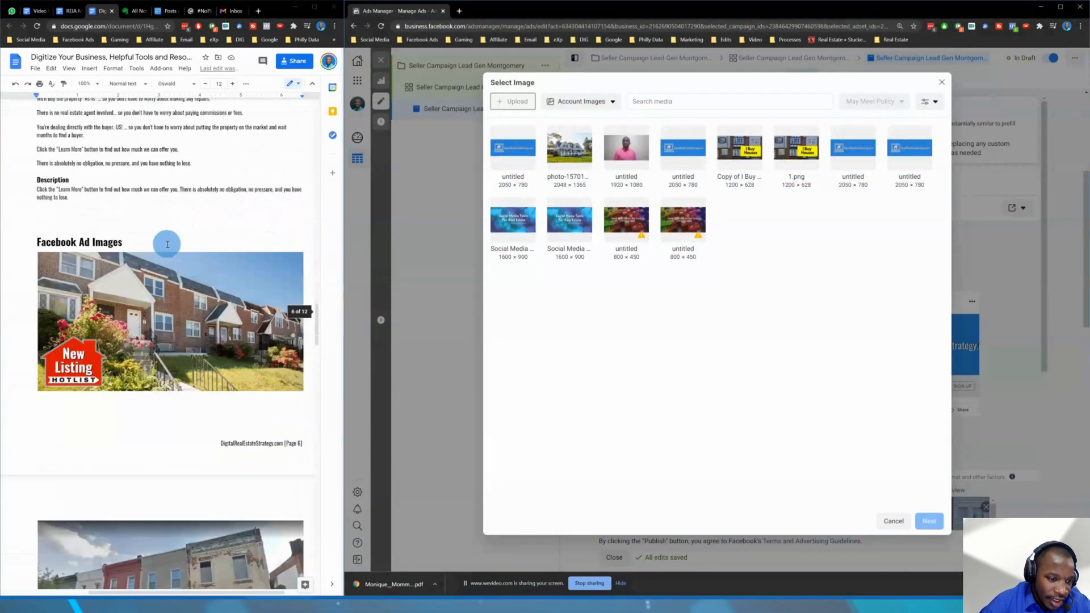
click(137, 271)
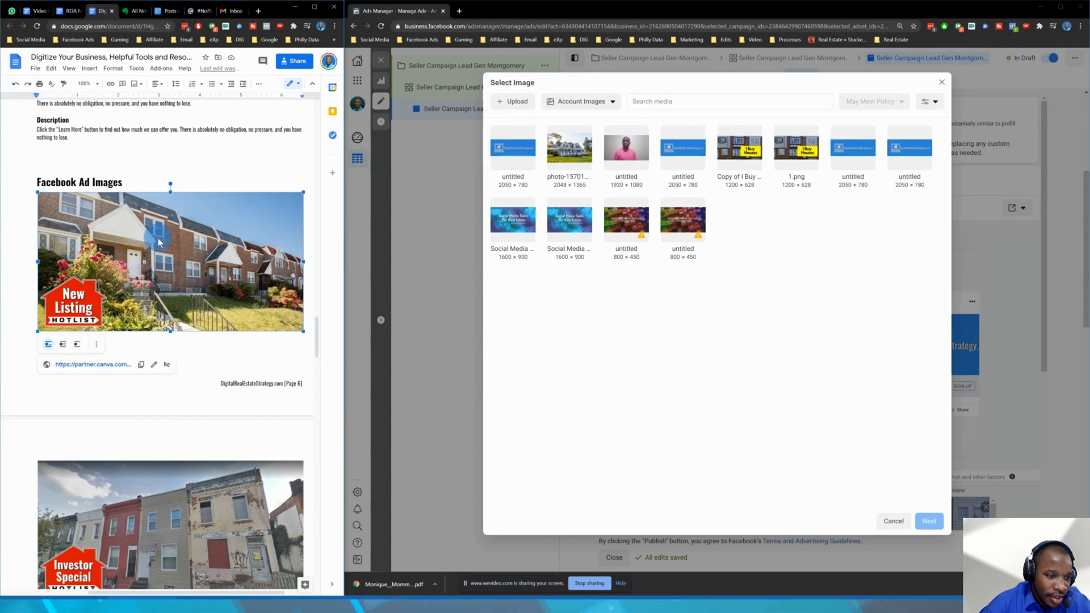
scroll(153, 284, down, 2)
click(156, 366)
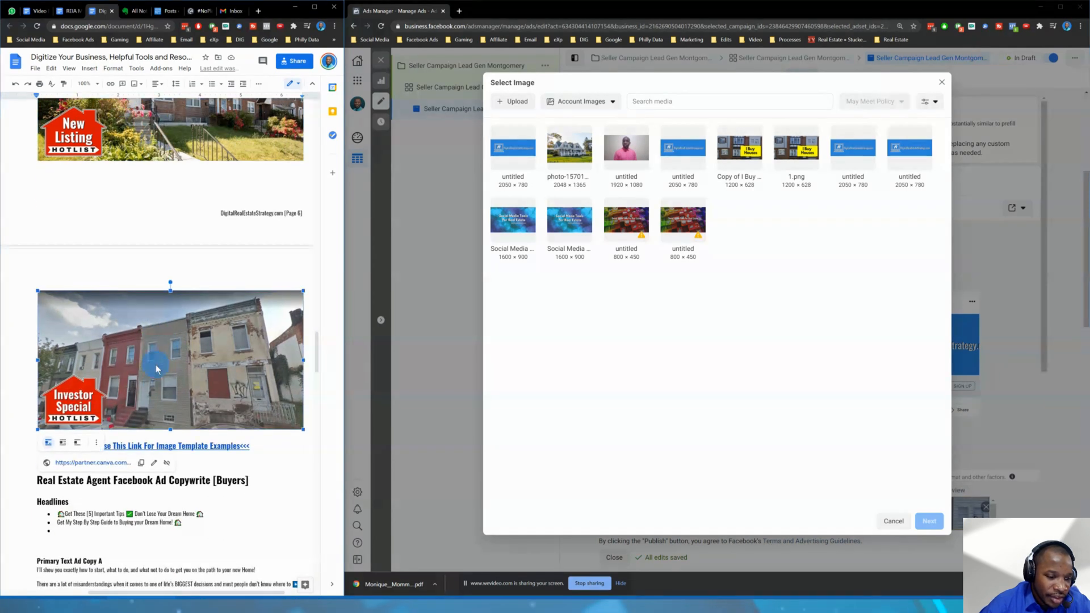
click(107, 462)
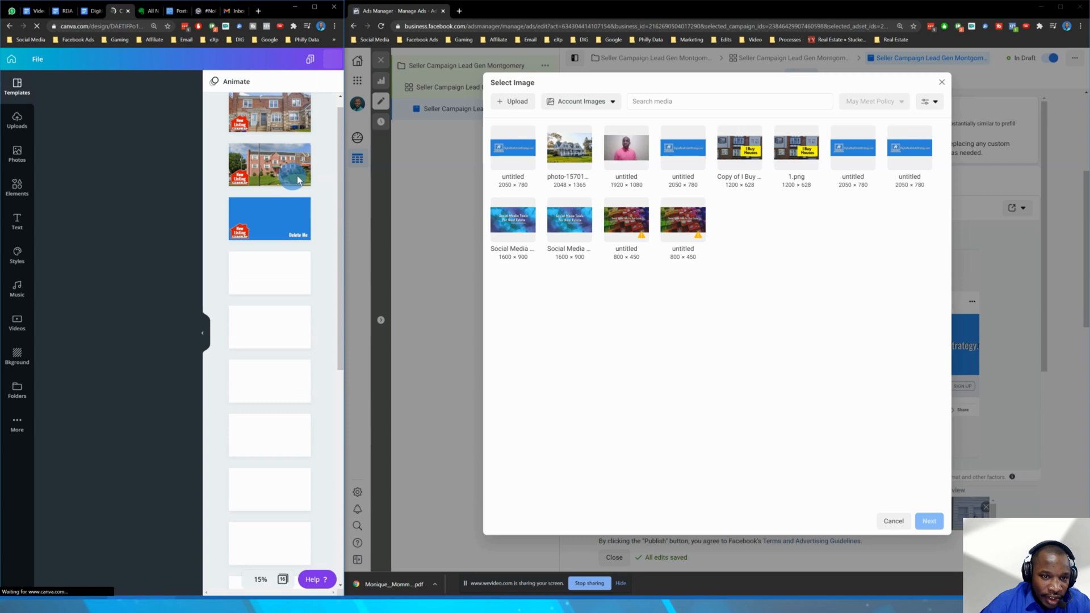
Step: Maximize Canva and select the Houses Wanted photo on page 10
click(314, 10)
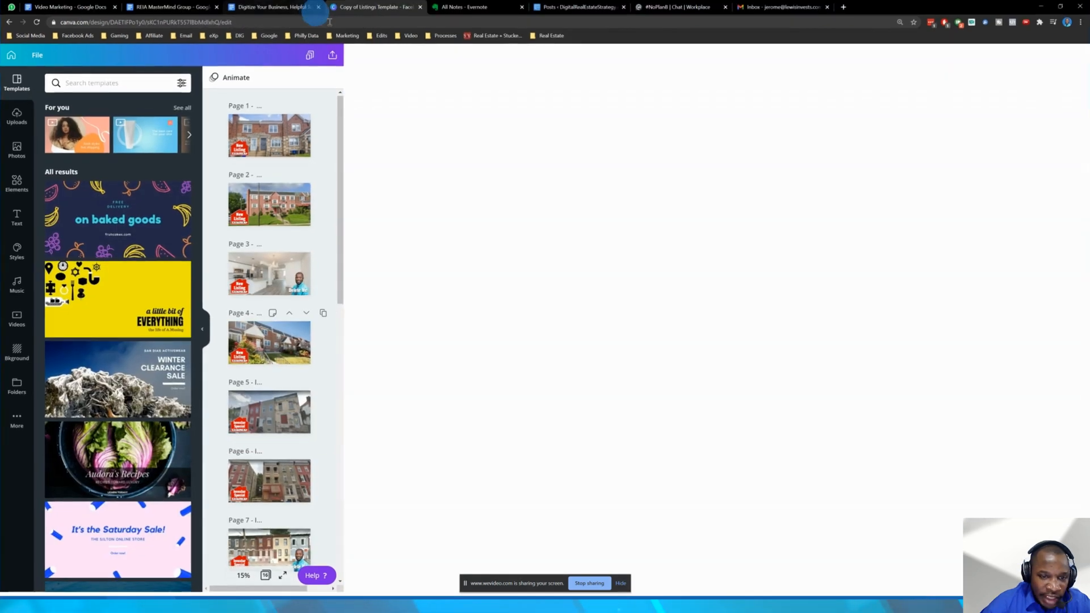
scroll(545, 210, down, 10)
scroll(543, 213, down, 15)
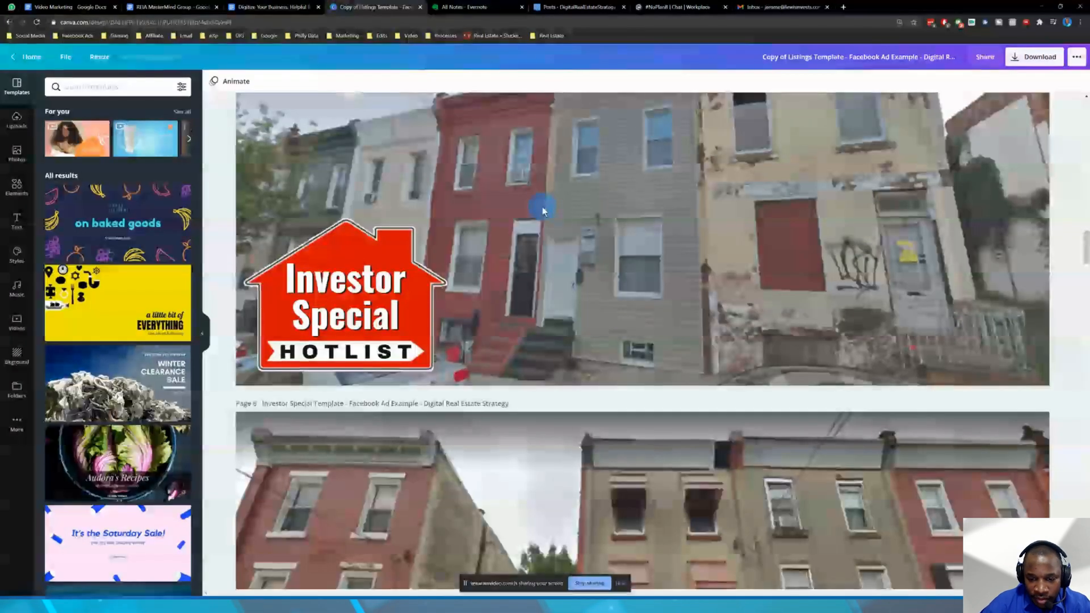
scroll(542, 211, down, 2)
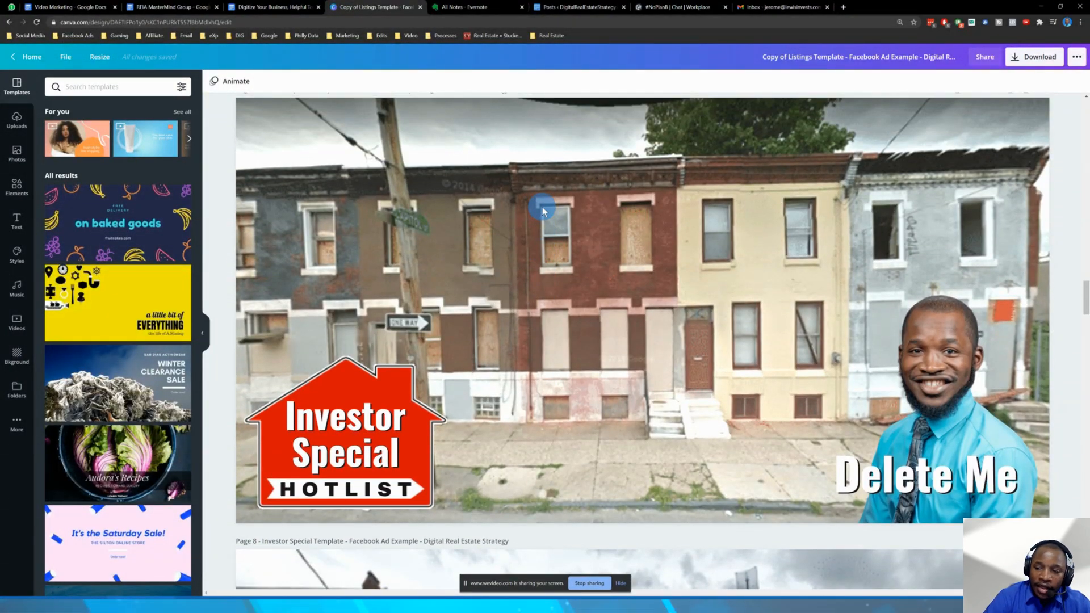
scroll(542, 211, down, 8)
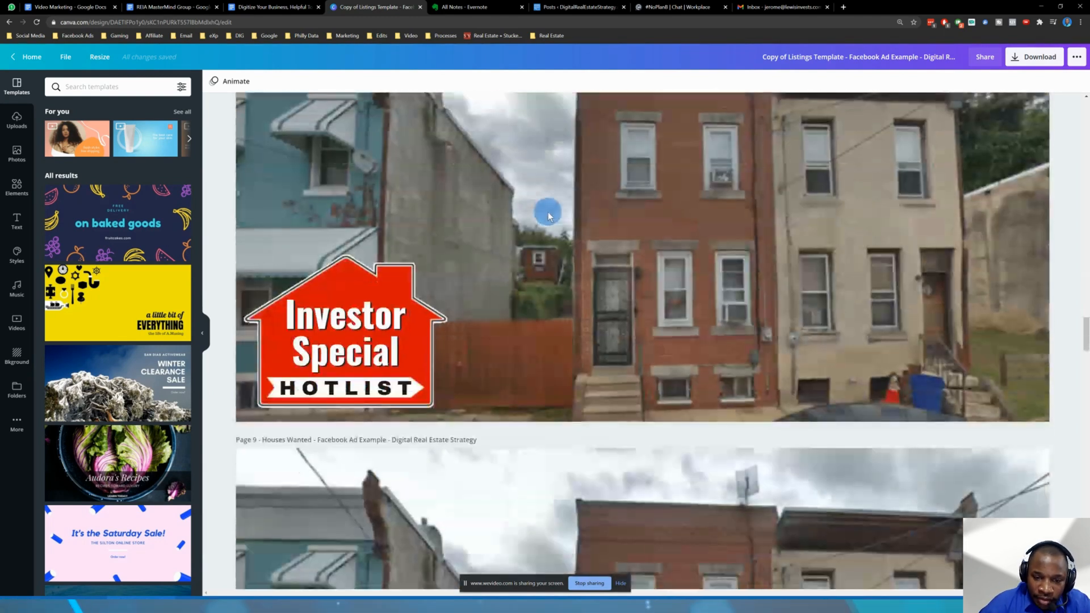
scroll(549, 215, down, 8)
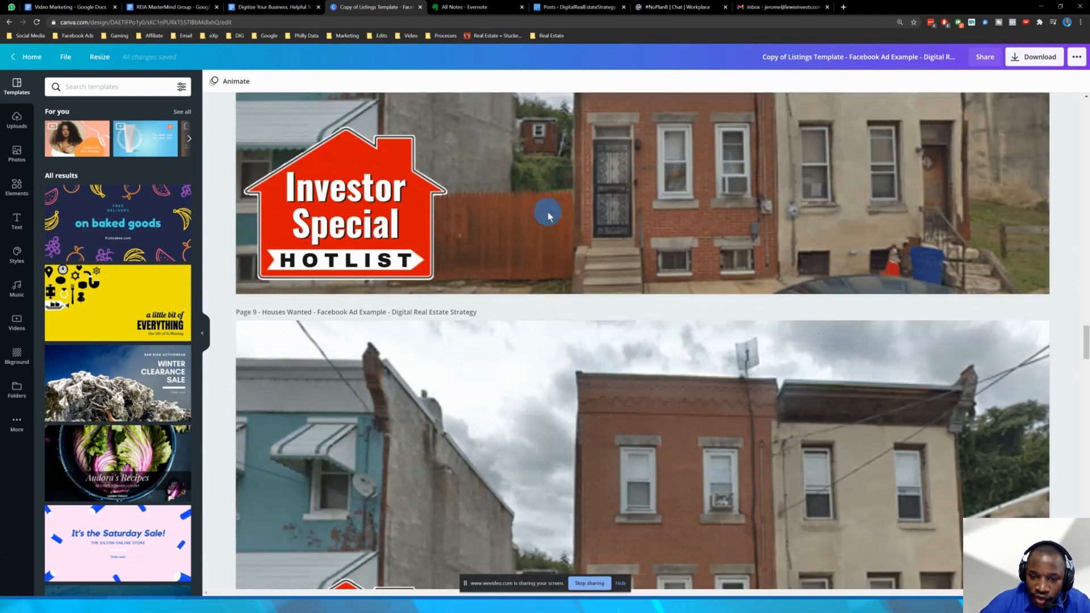
scroll(548, 215, up, 2)
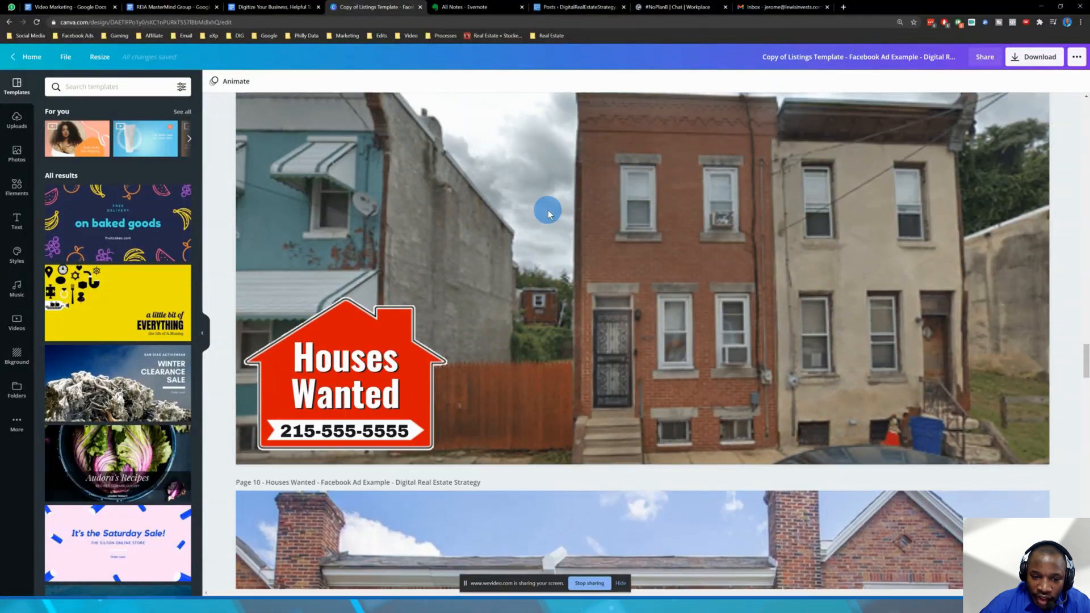
scroll(549, 215, down, 1)
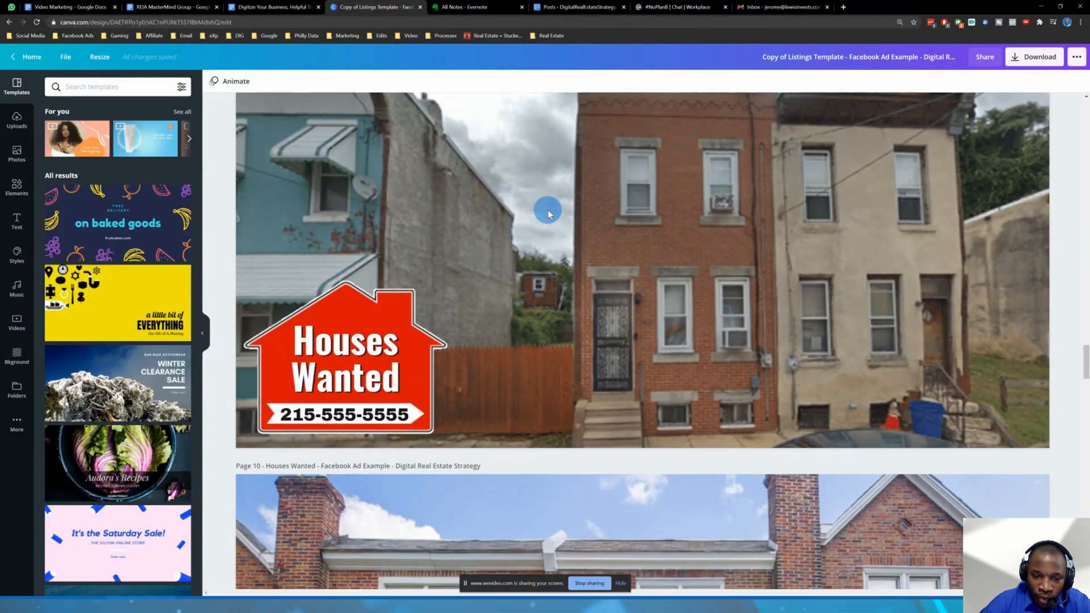
scroll(549, 215, down, 1)
scroll(606, 216, up, 2)
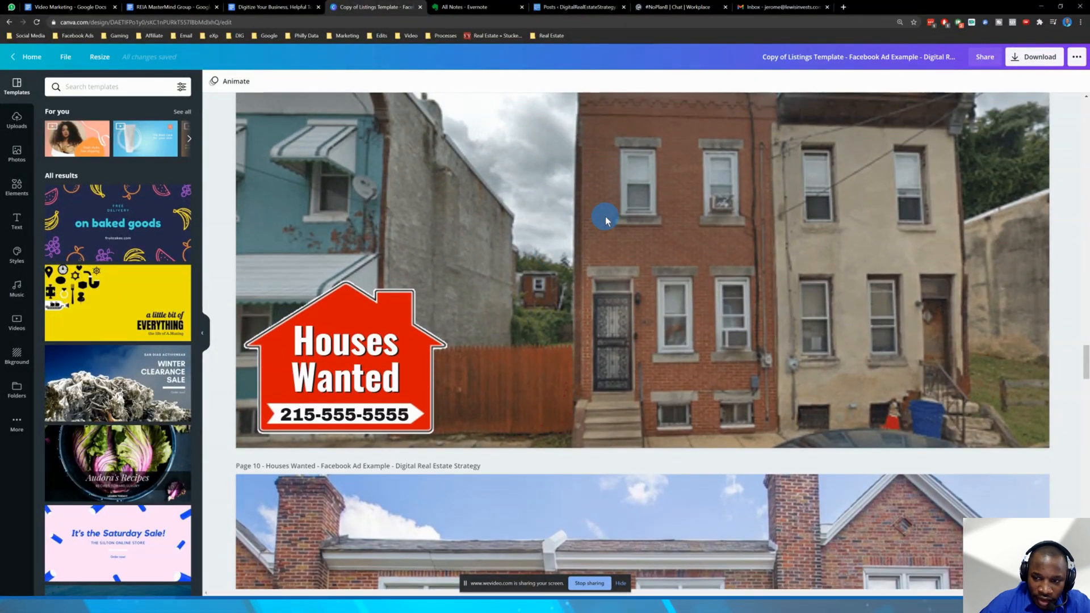
scroll(606, 220, down, 11)
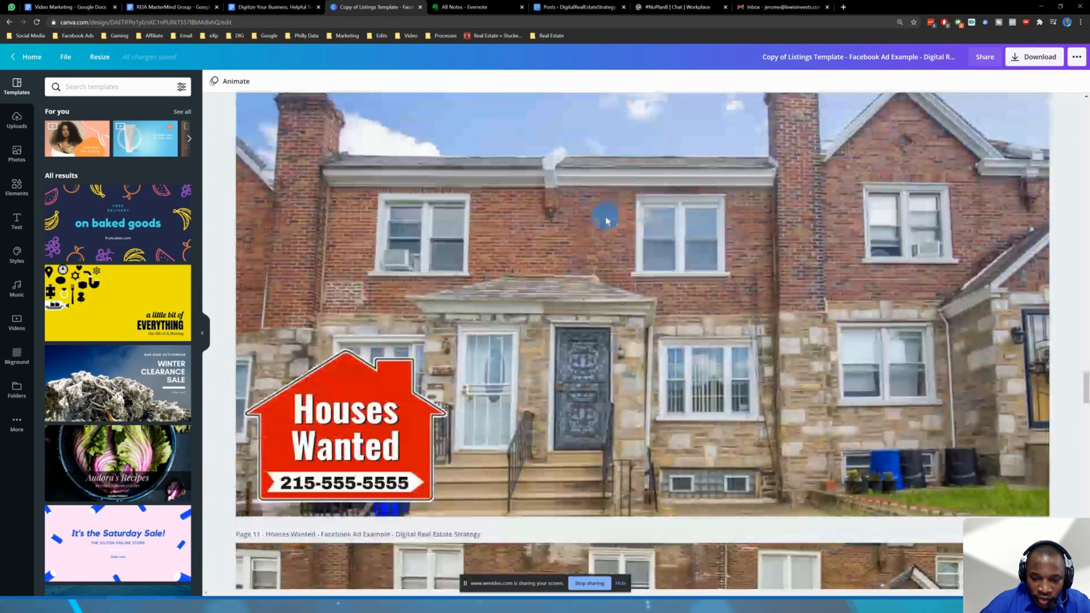
scroll(605, 220, down, 18)
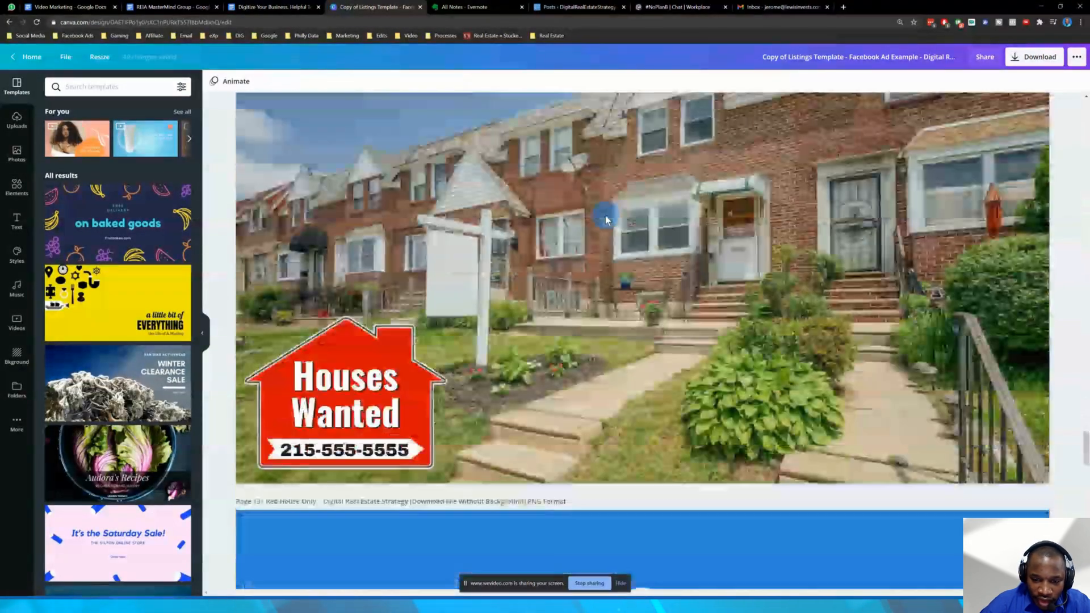
scroll(606, 221, up, 18)
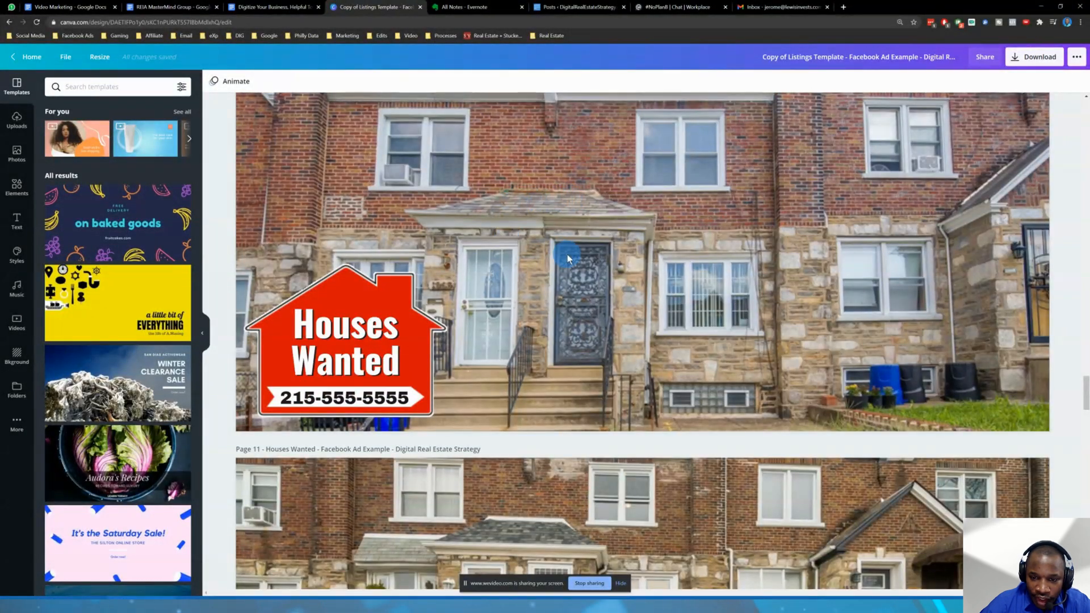
click(638, 256)
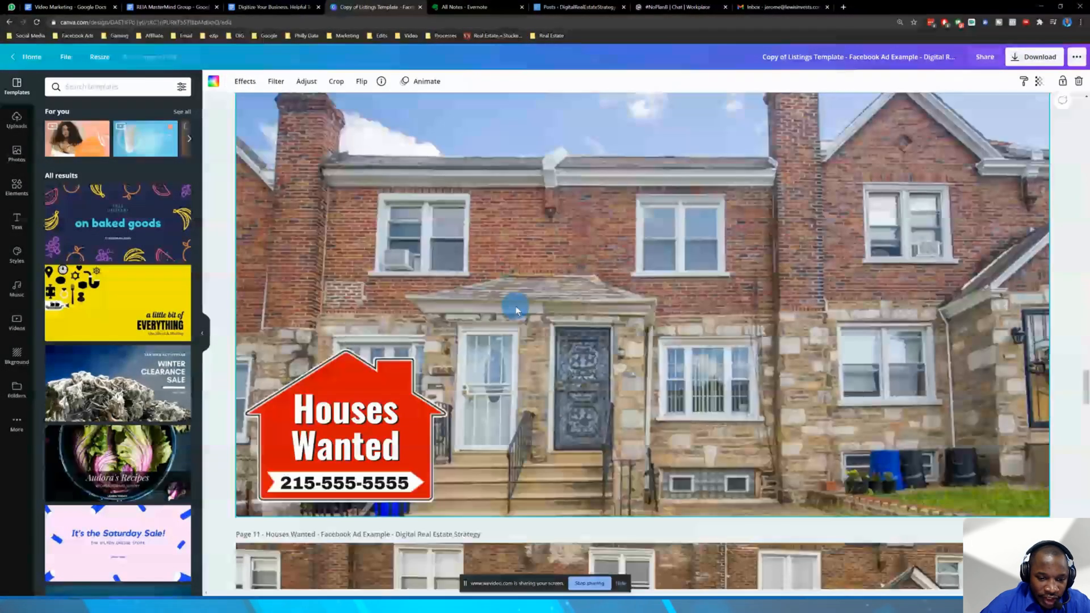
scroll(514, 306, up, 2)
scroll(893, 200, up, 2)
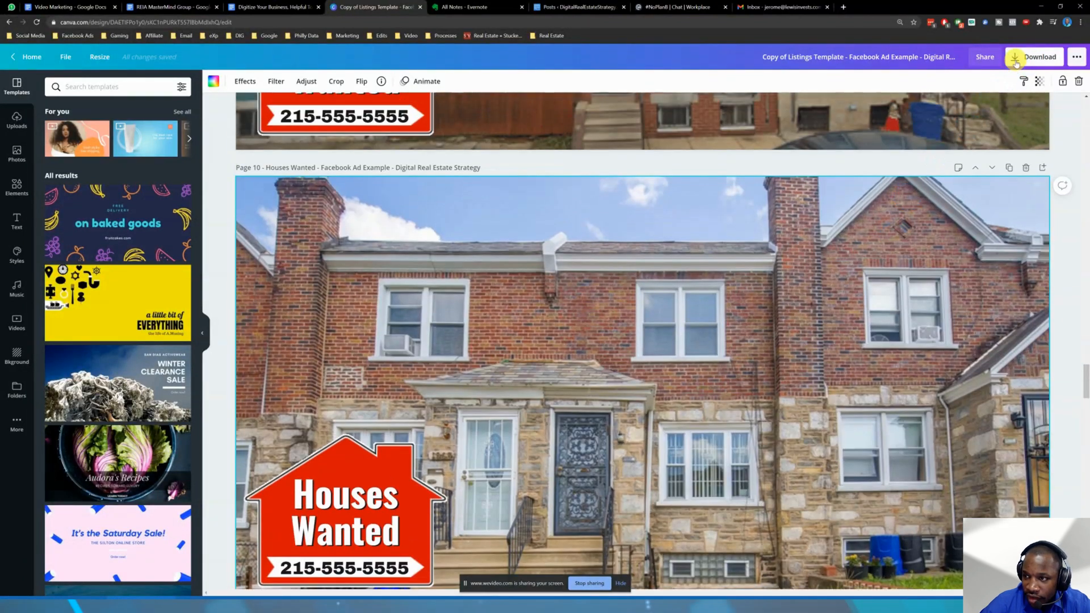
Step: Export only page 10 of the Canva design as a PNG file
click(1016, 61)
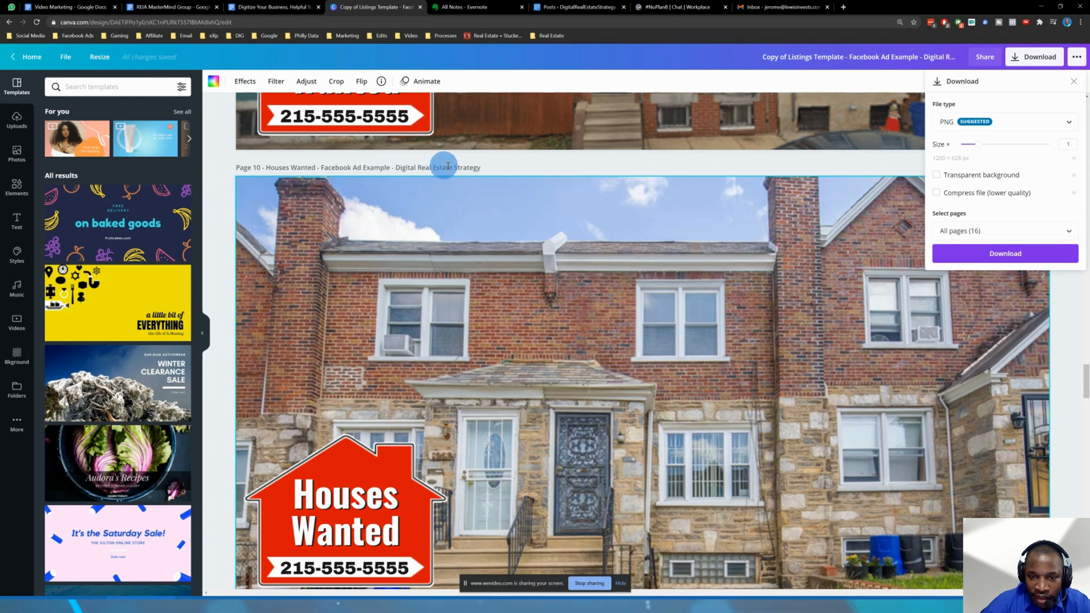
click(999, 229)
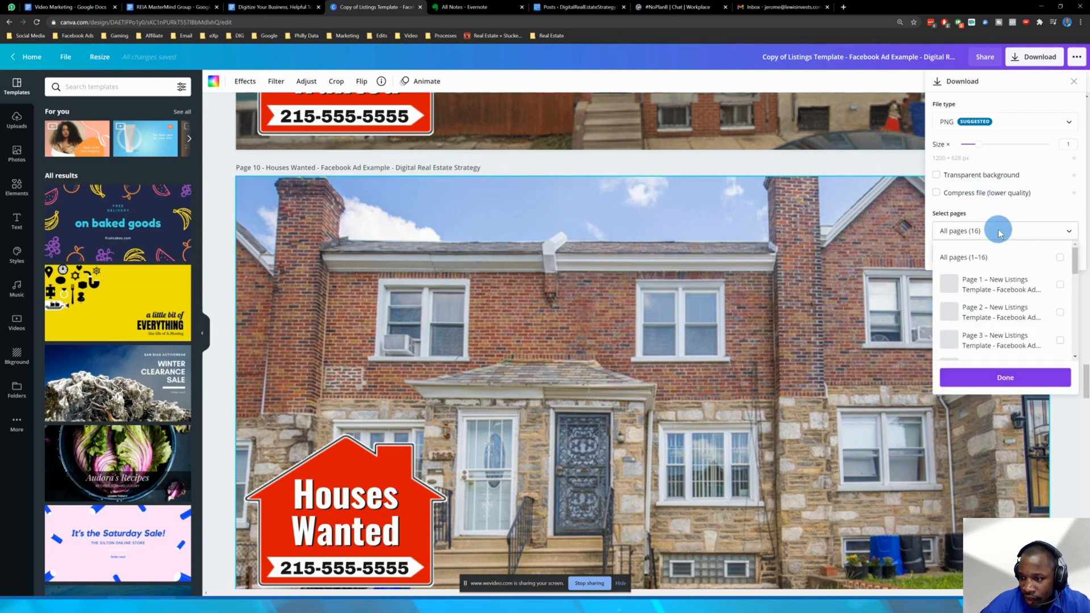
scroll(996, 300, down, 5)
scroll(993, 306, down, 1)
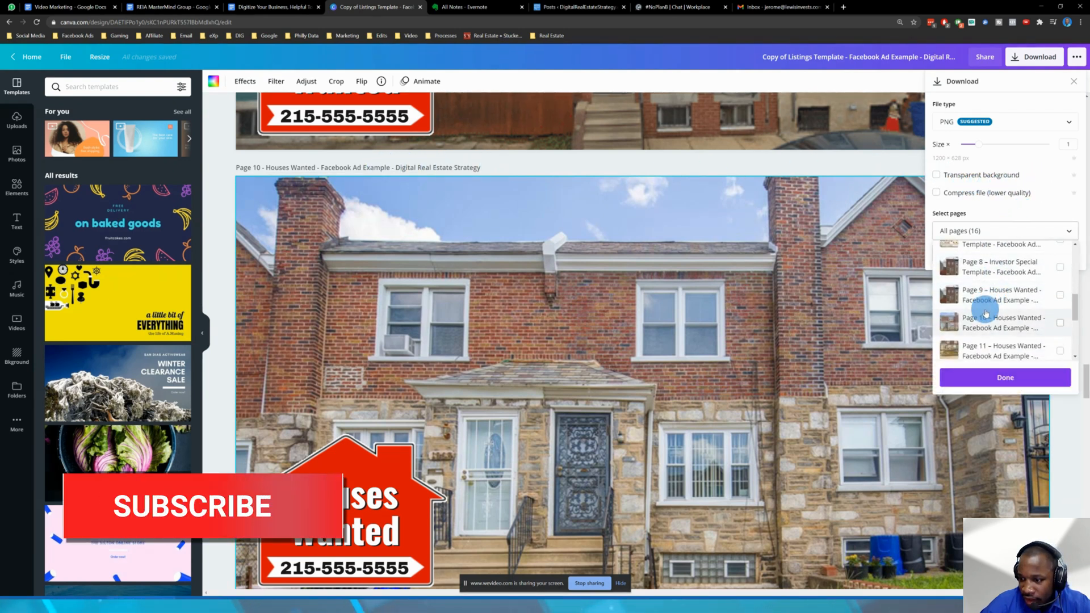
click(999, 321)
click(1007, 385)
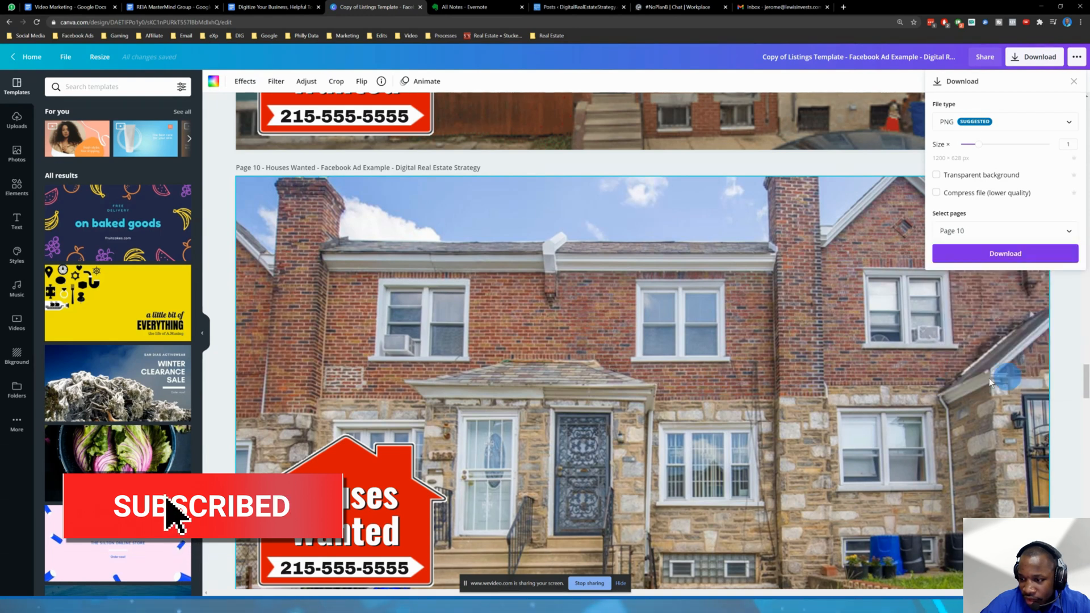
click(998, 255)
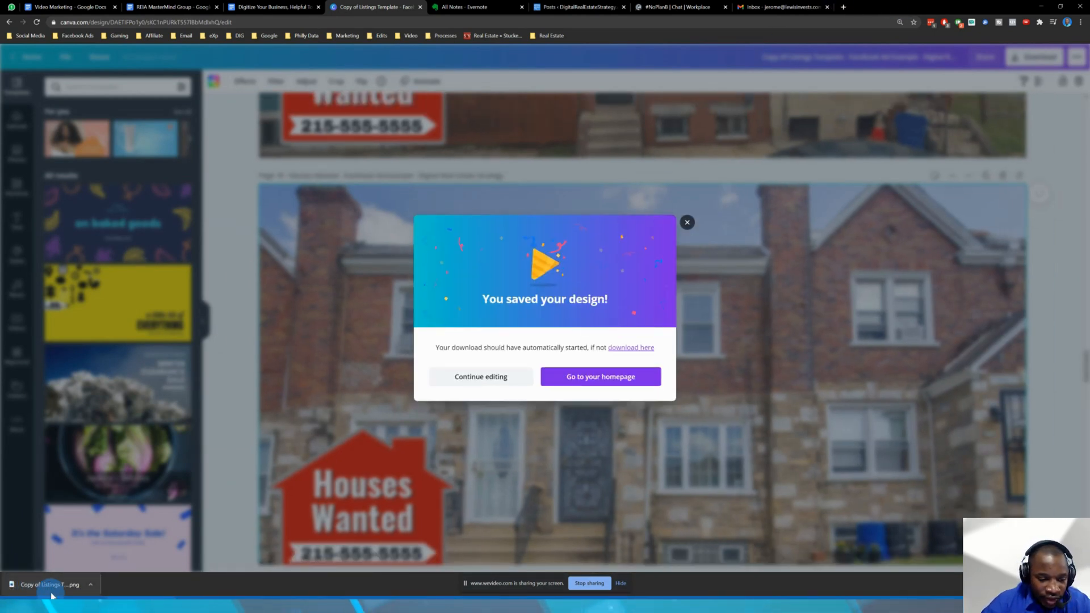
Step: Close Canva and upload the downloaded Houses Wanted PNG to the ad's Select Image library
drag(957, 12, 58, 19)
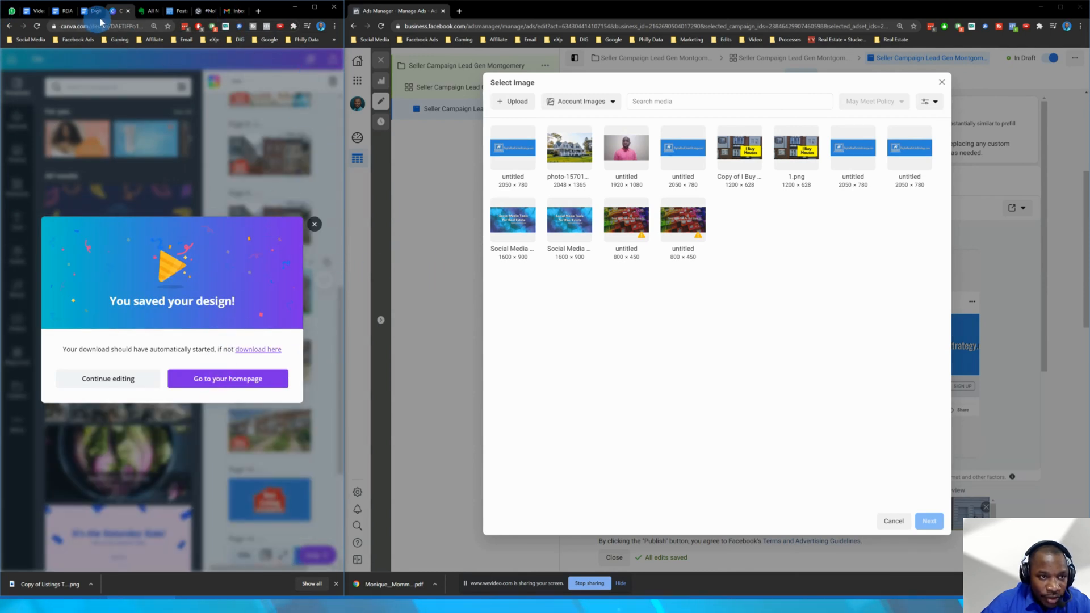
click(128, 11)
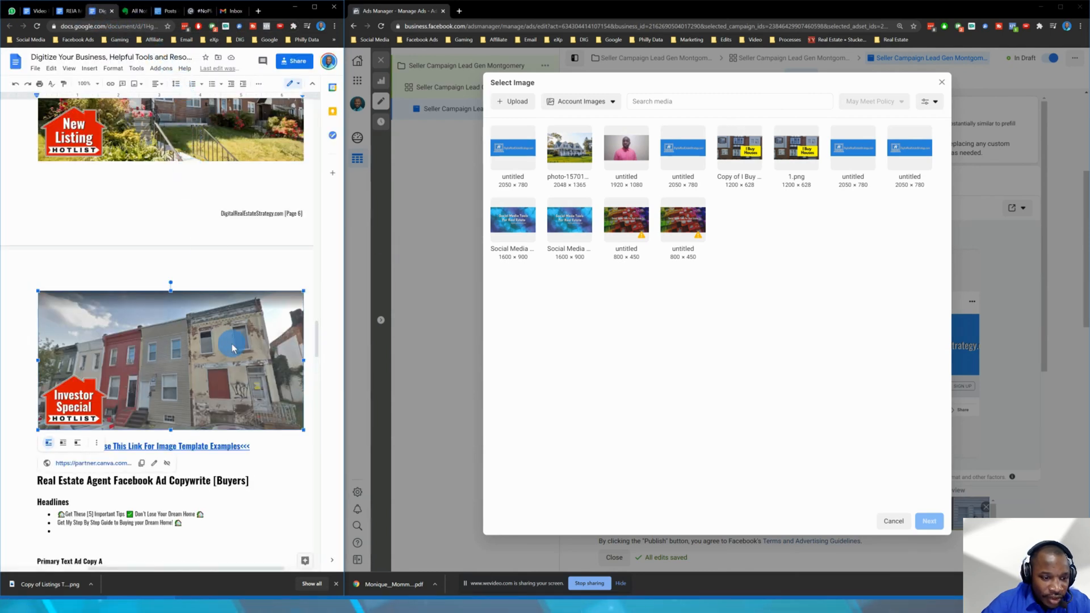
scroll(230, 342, down, 3)
click(268, 280)
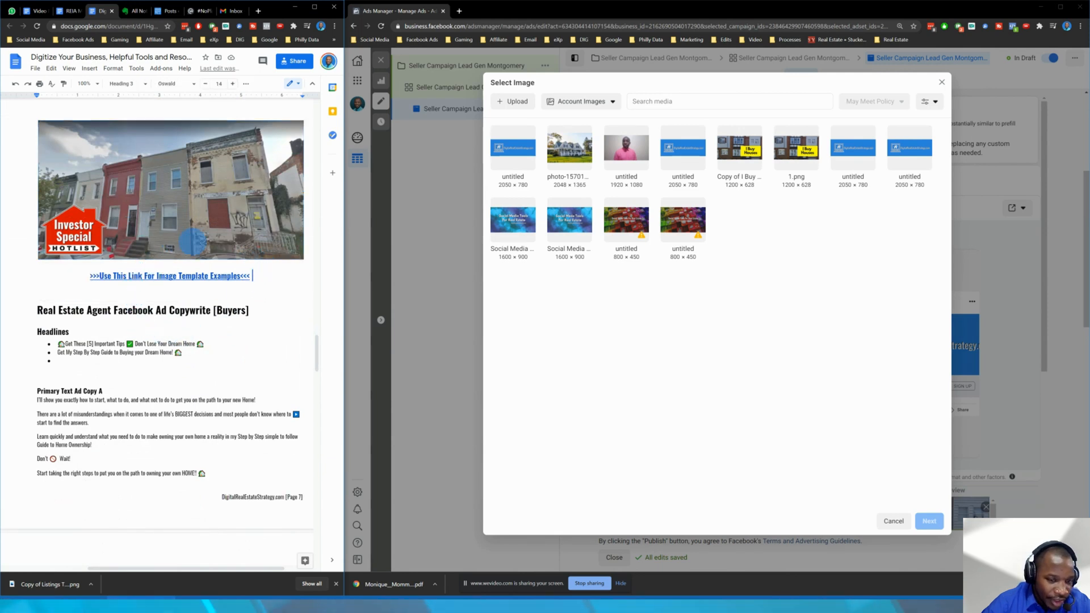
click(514, 101)
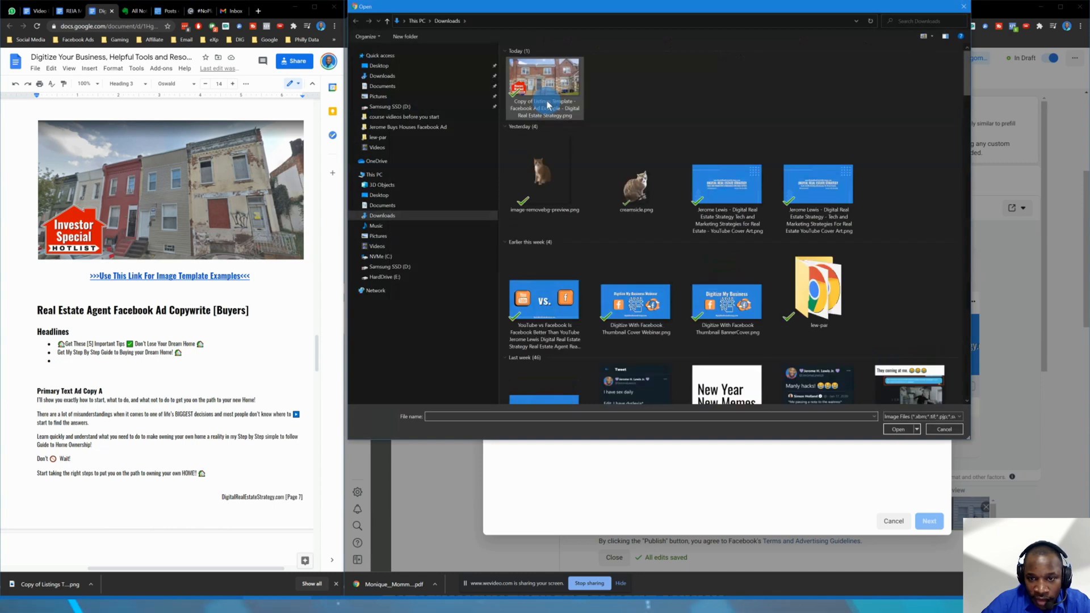
double_click(552, 93)
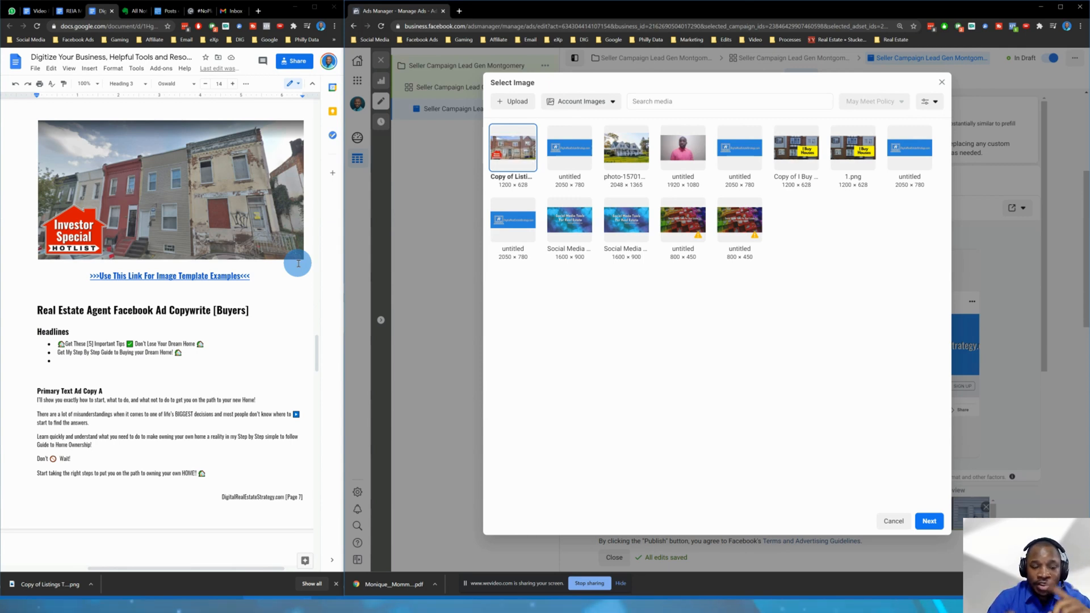
Step: Reopen the Canva template link from the Doc in a maximized browser
click(187, 275)
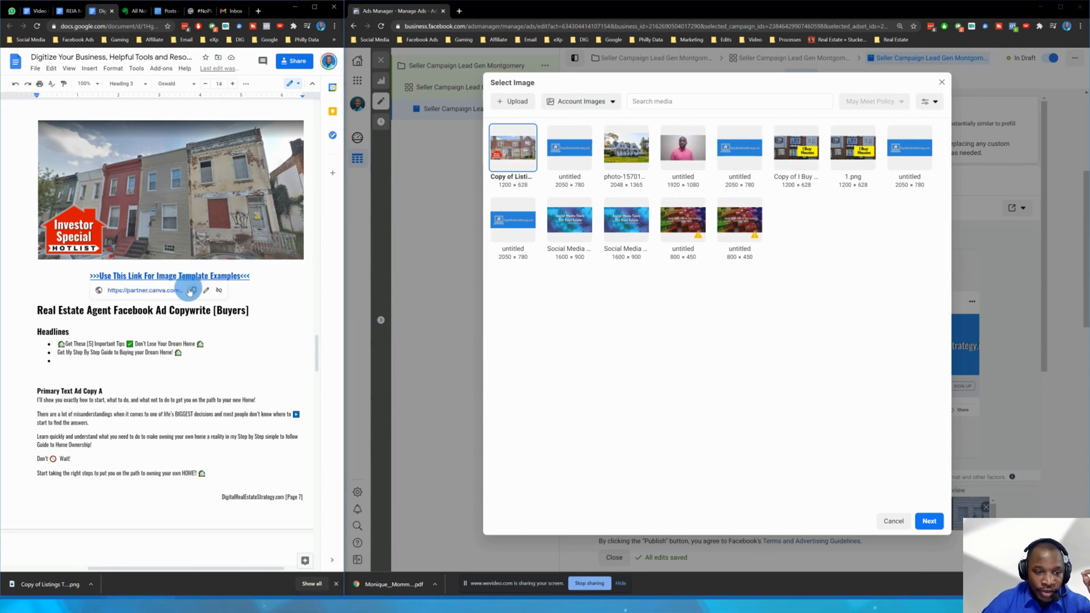
click(166, 290)
double_click(317, 10)
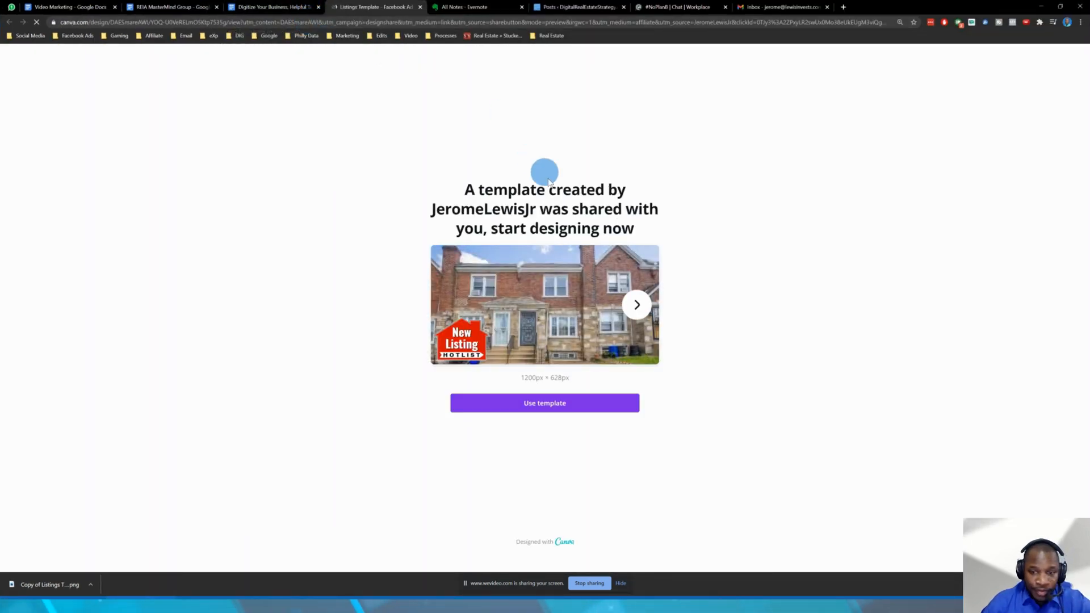
Step: Make an editable copy of the shared listing template and scroll through its pages
click(579, 409)
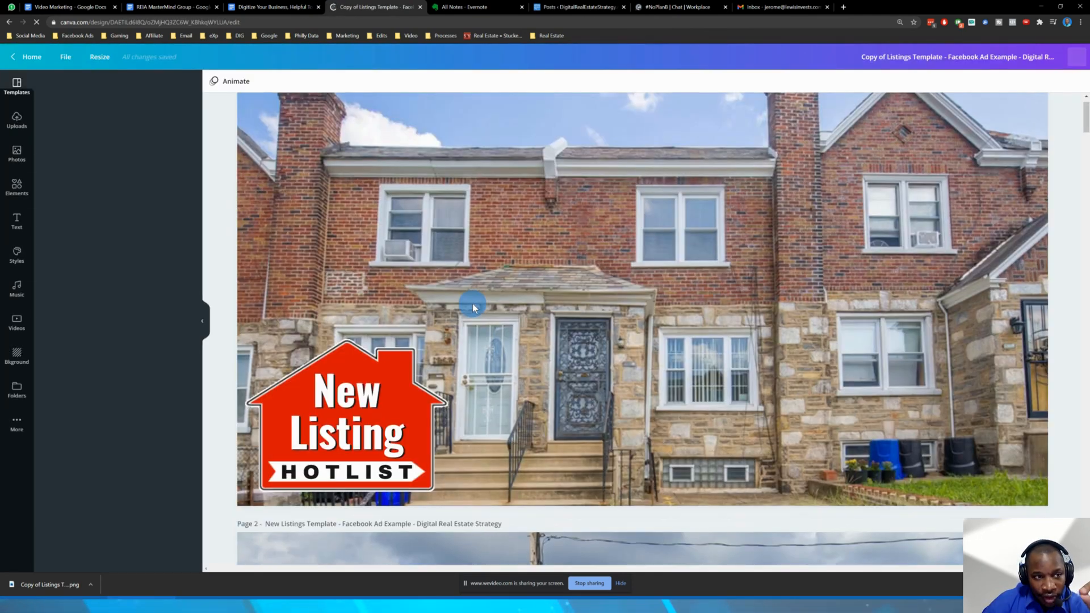
scroll(475, 305, down, 10)
scroll(482, 314, down, 10)
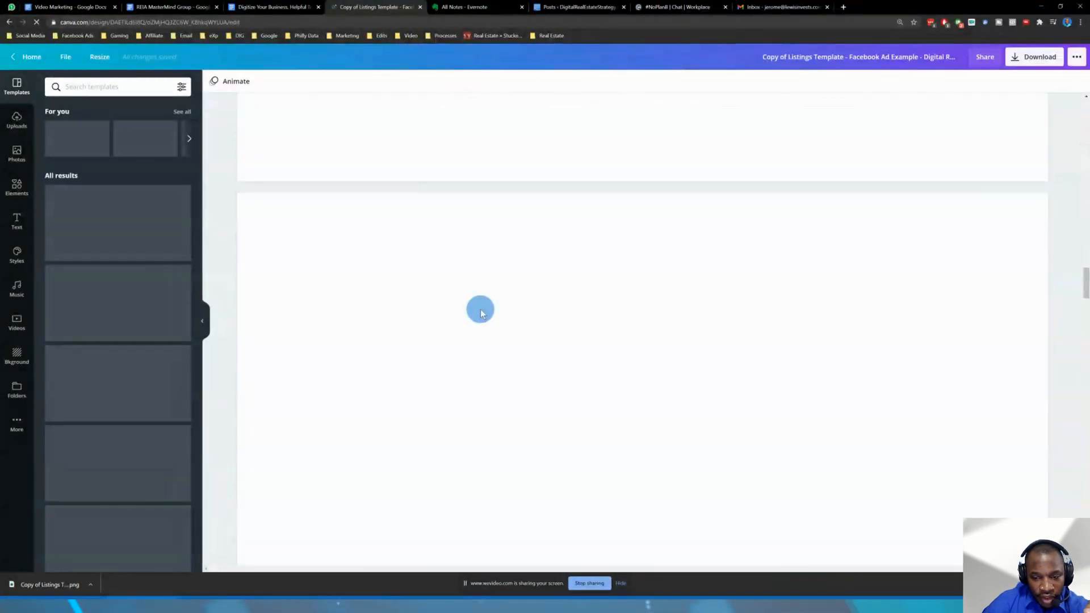
scroll(484, 310, up, 15)
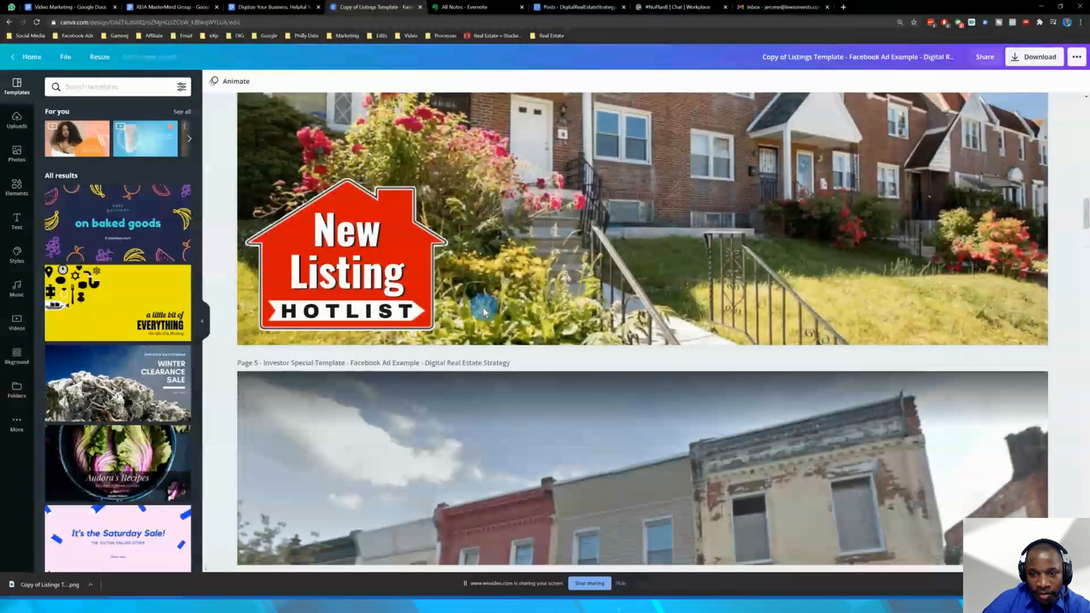
scroll(484, 309, down, 3)
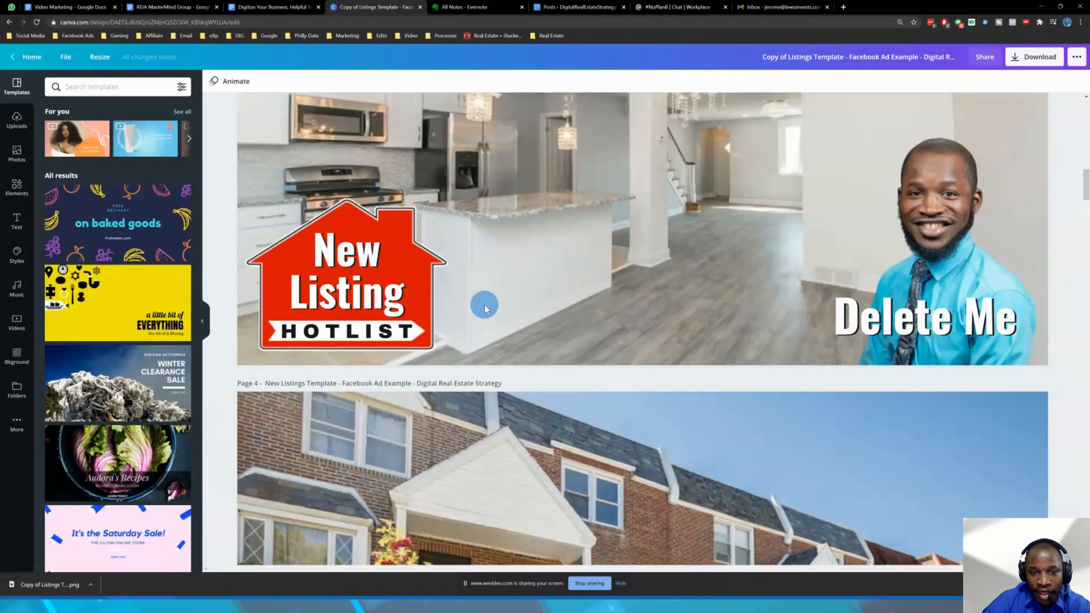
scroll(484, 310, up, 3)
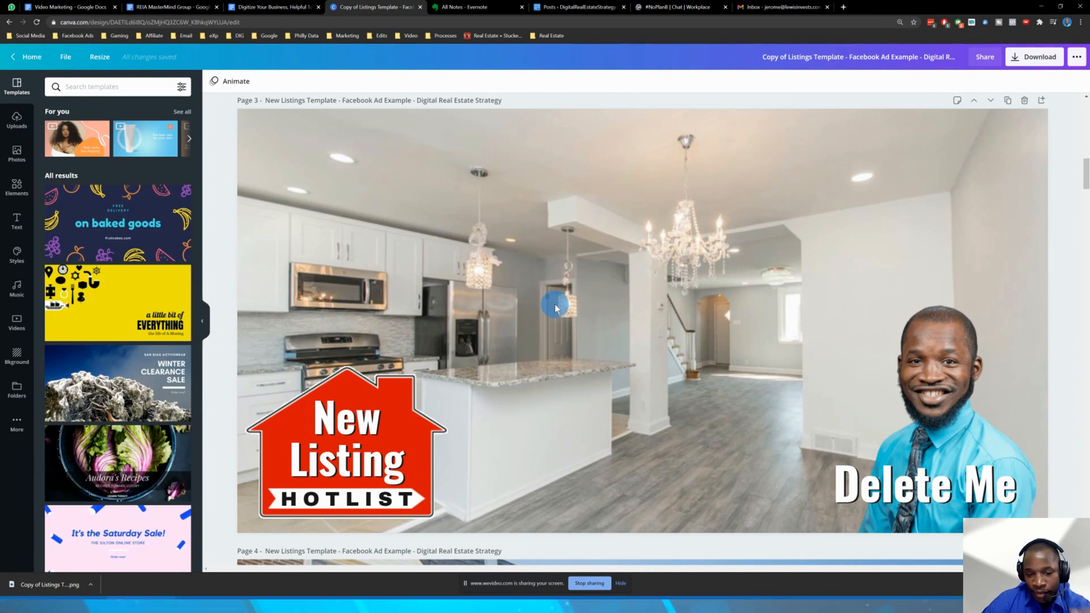
scroll(742, 309, up, 2)
scroll(872, 409, down, 5)
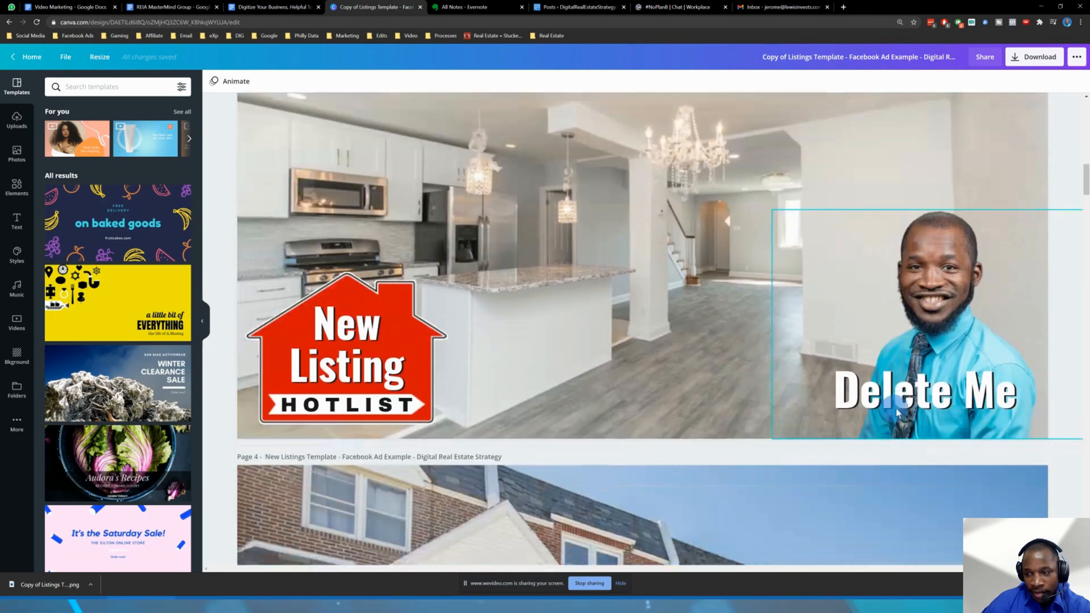
click(935, 308)
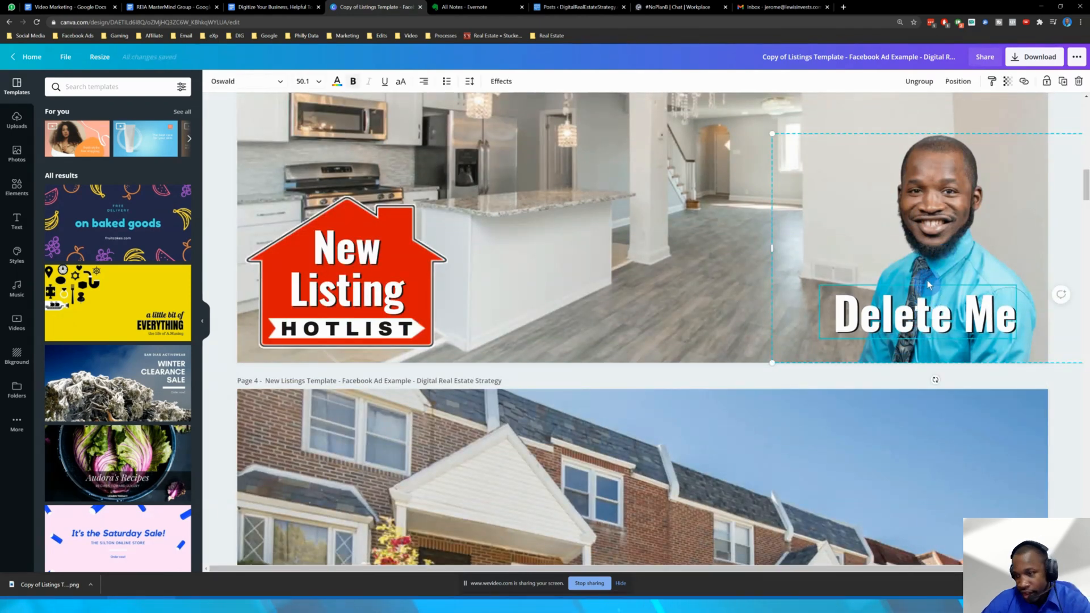
scroll(730, 286, down, 15)
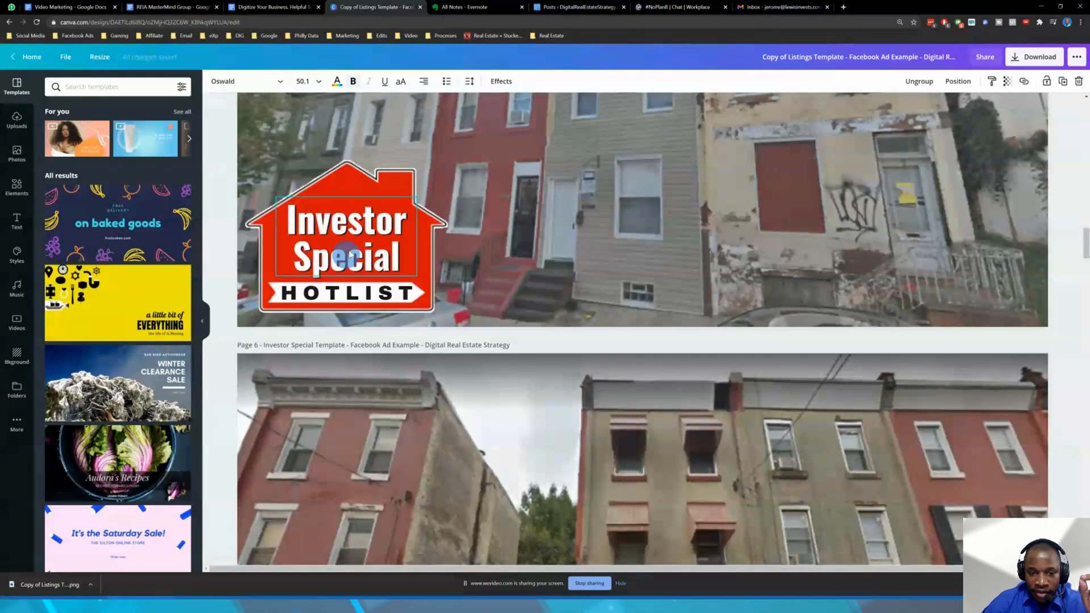
scroll(364, 267, down, 15)
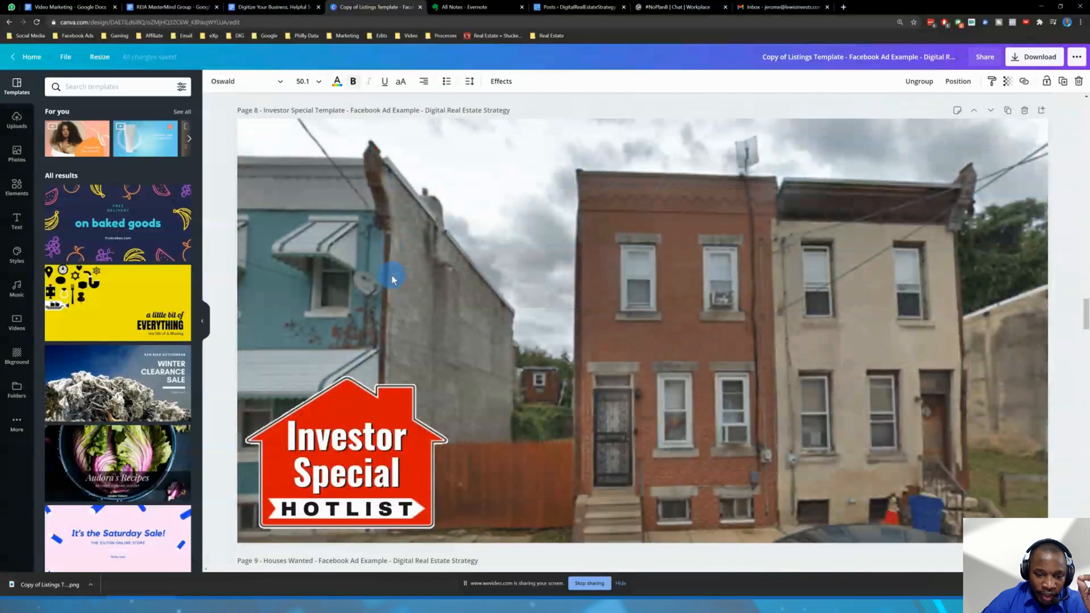
scroll(392, 279, down, 10)
scroll(485, 294, up, 4)
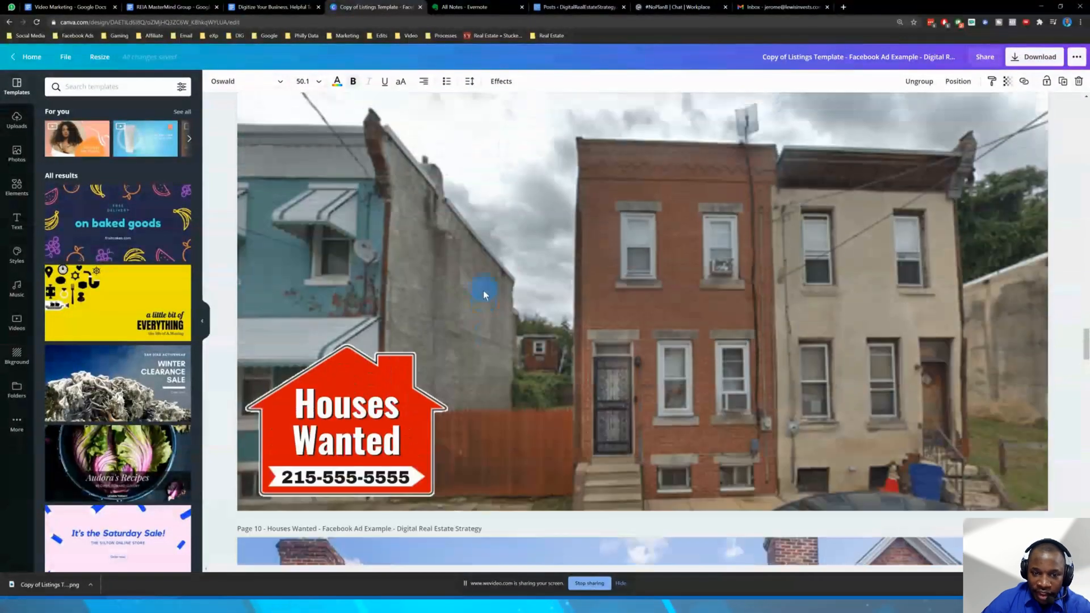
scroll(520, 258, up, 1)
Step: Test-edit the Houses Wanted phone number text by typing AKJDKFJ
click(374, 495)
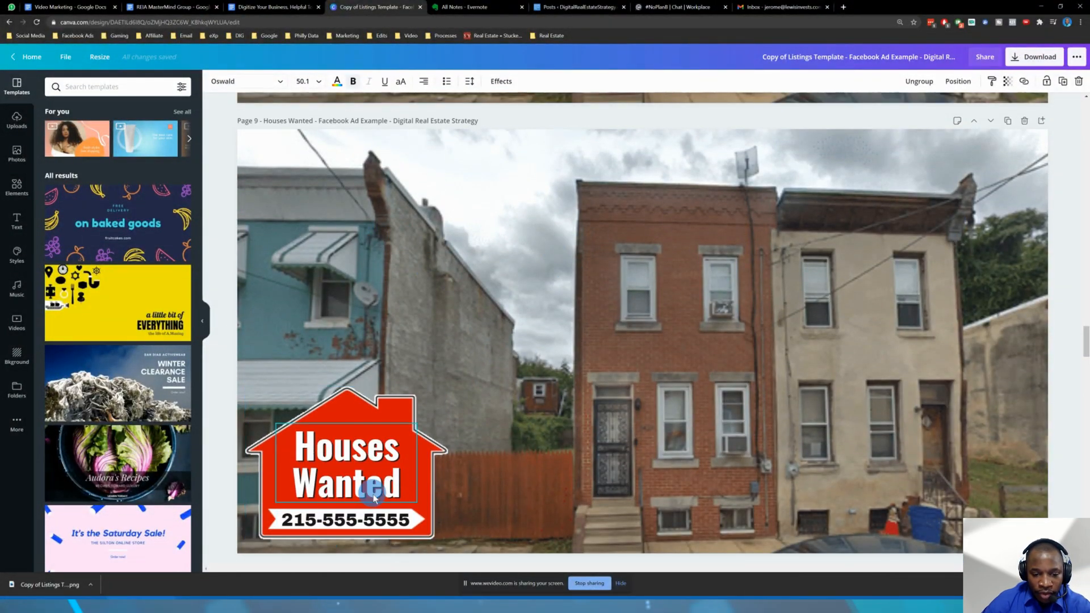
click(339, 528)
click(338, 525)
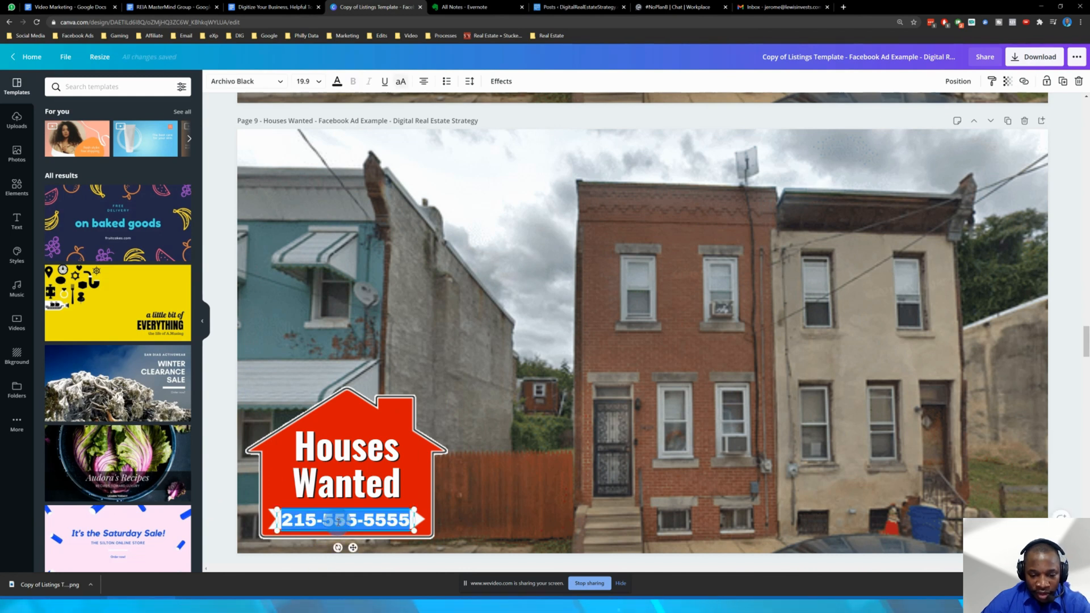
text(AKJDKFJA)
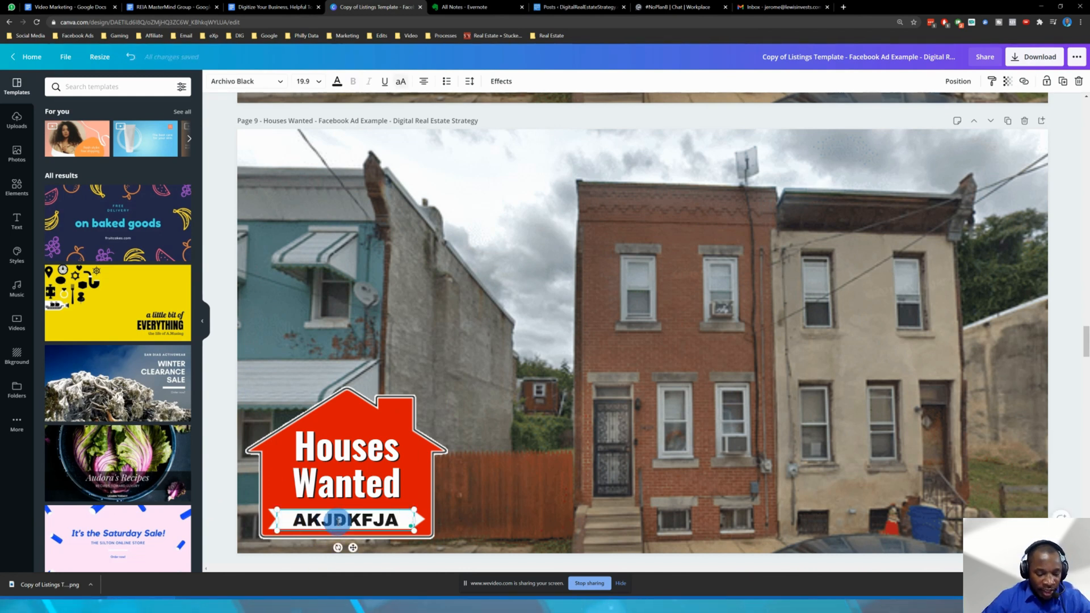
Step: Restore down the Canva window and snap it to the screen's left half
scroll(602, 425, down, 12)
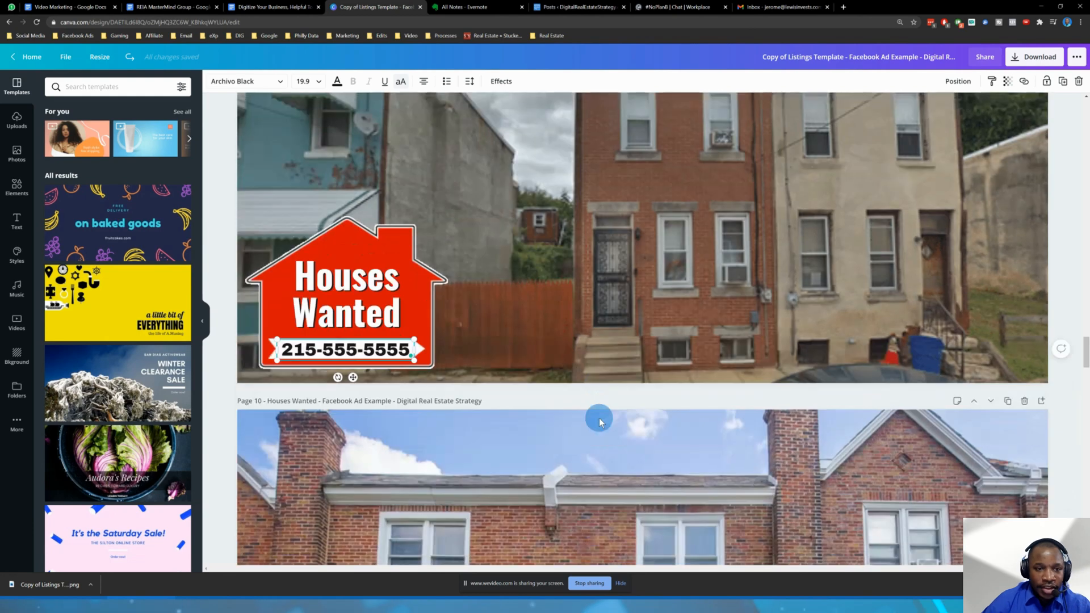
scroll(575, 415, up, 2)
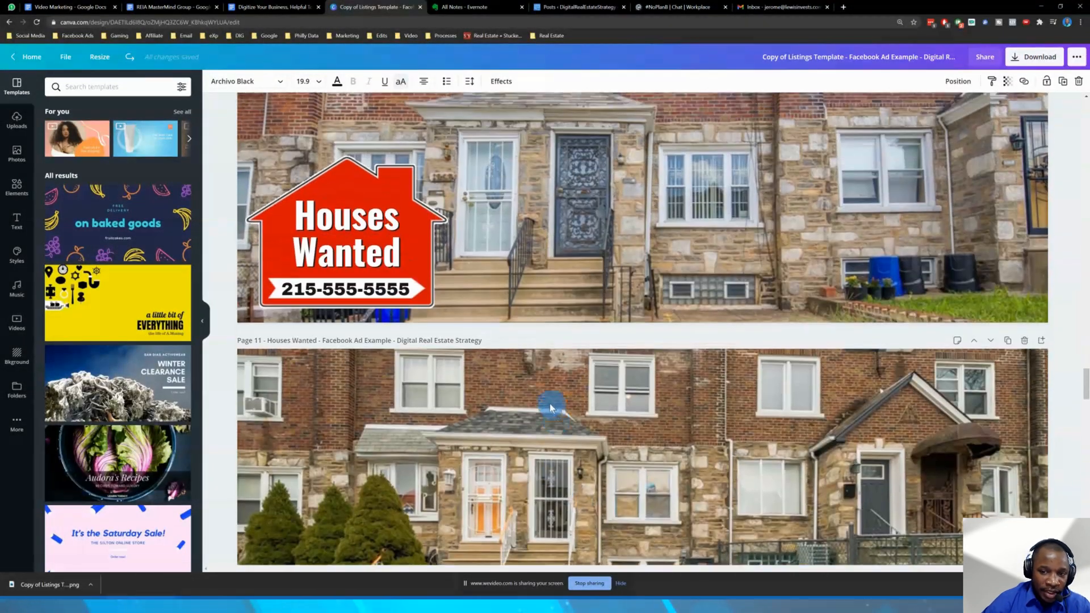
scroll(522, 401, up, 2)
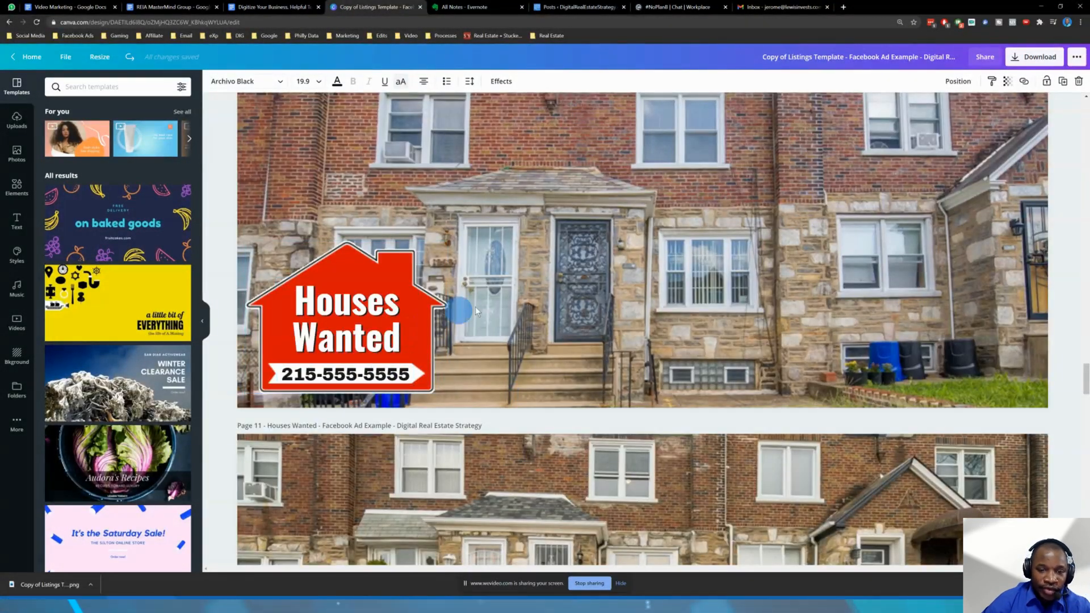
scroll(515, 344, up, 2)
scroll(516, 344, down, 8)
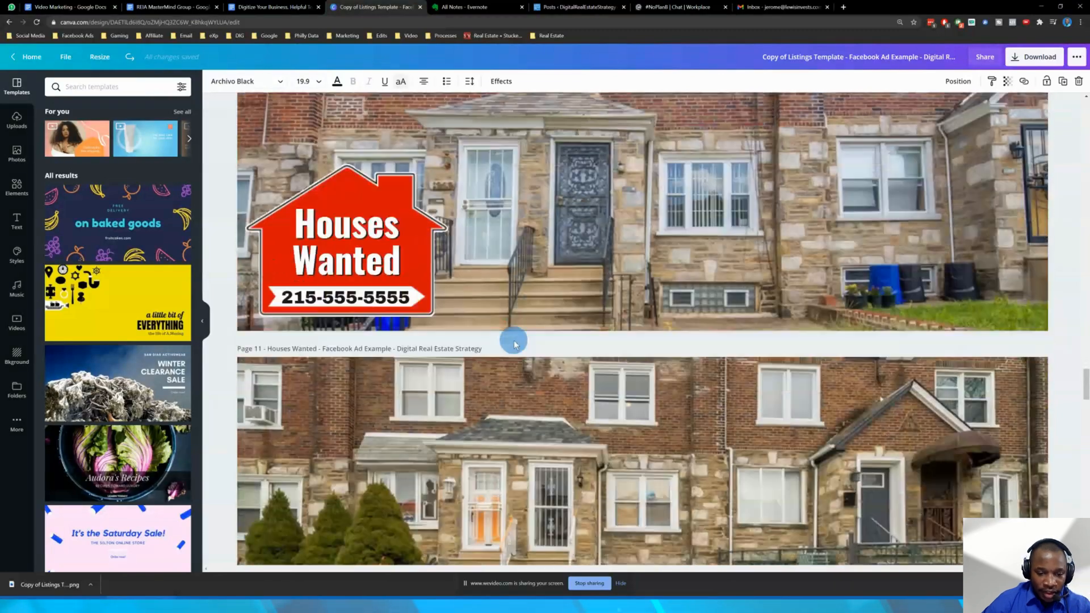
scroll(515, 344, down, 5)
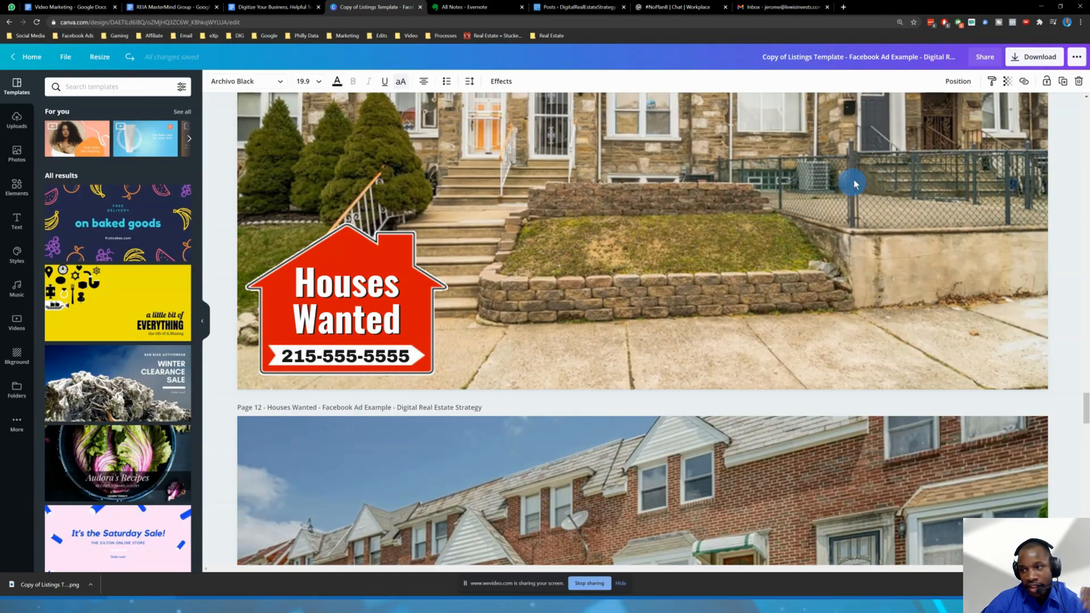
drag(947, 5, 2, 17)
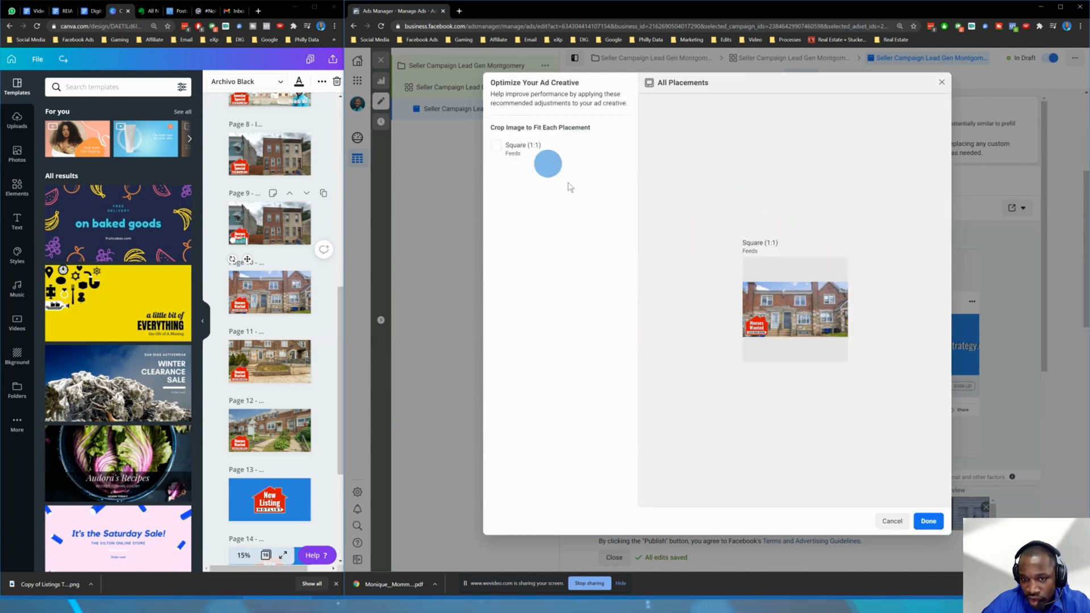
Step: Accept the Houses Wanted image crop and review the ad editor and feed preview
click(935, 521)
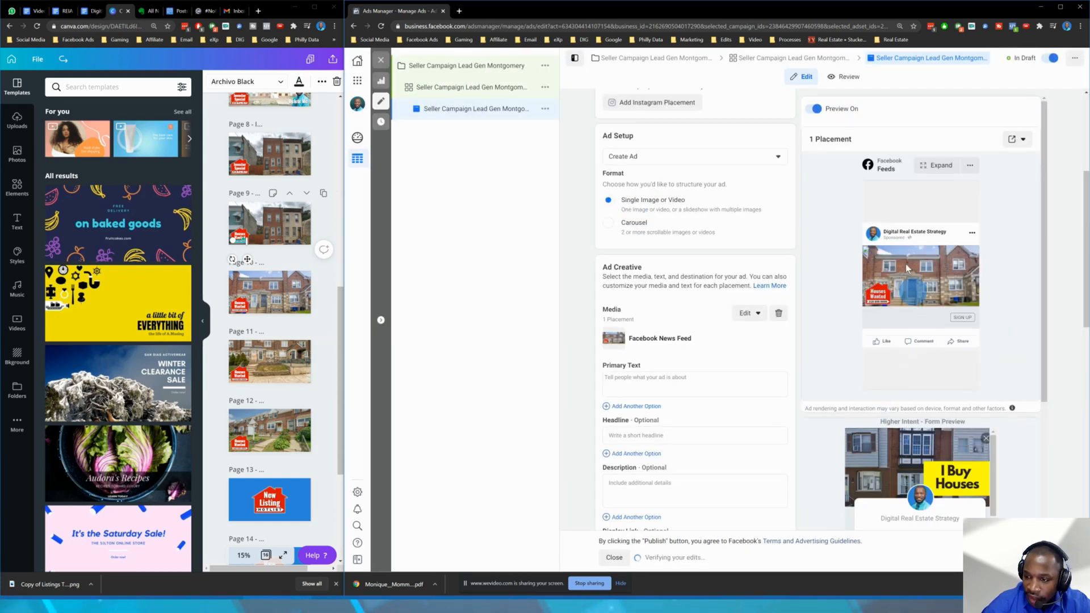
scroll(907, 268, down, 3)
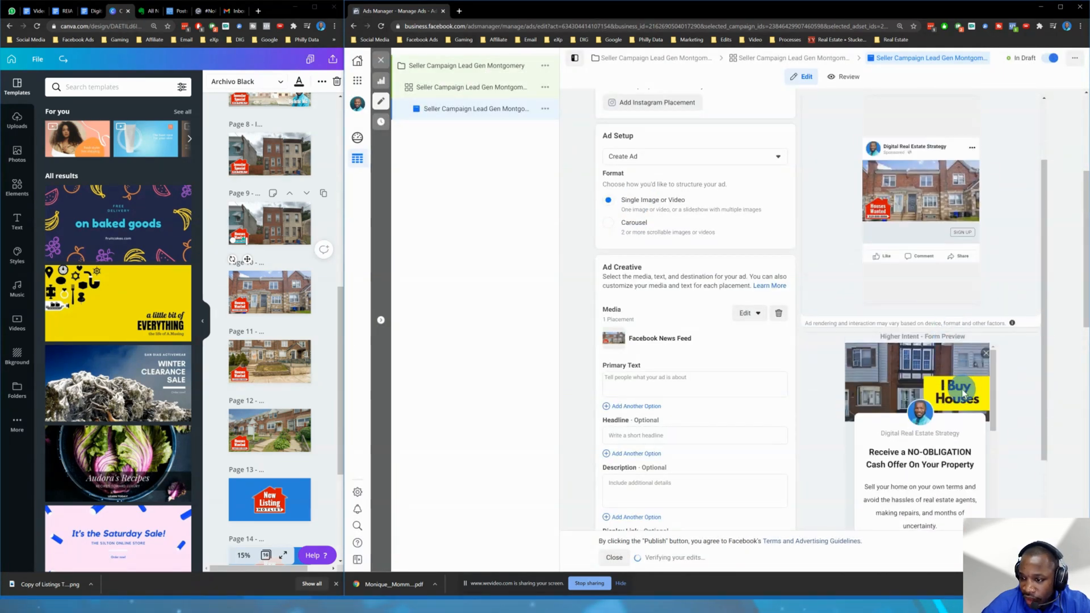
scroll(908, 273, up, 3)
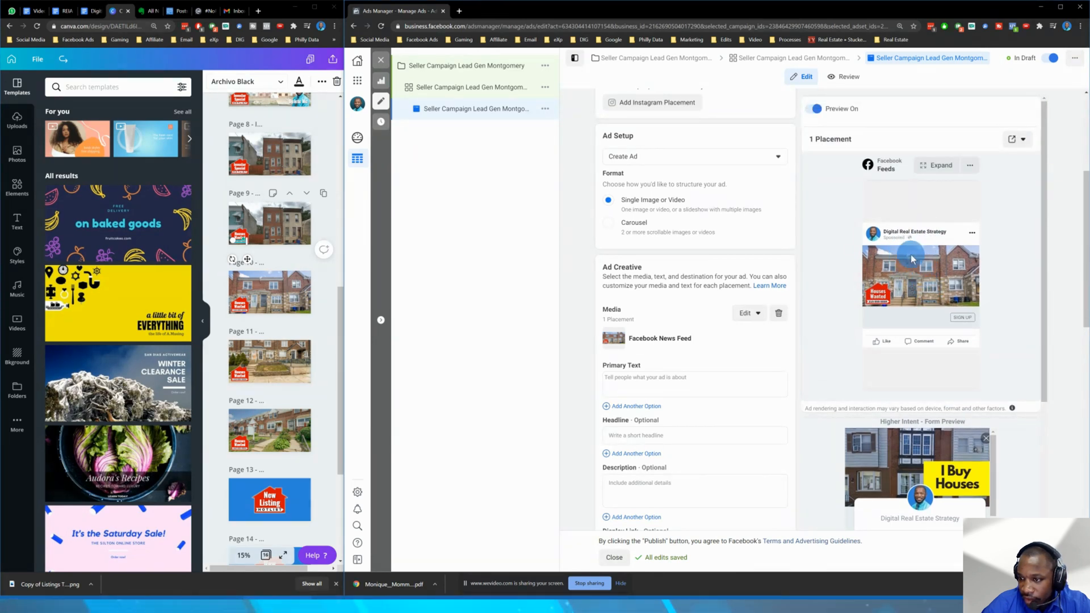
scroll(905, 278, up, 3)
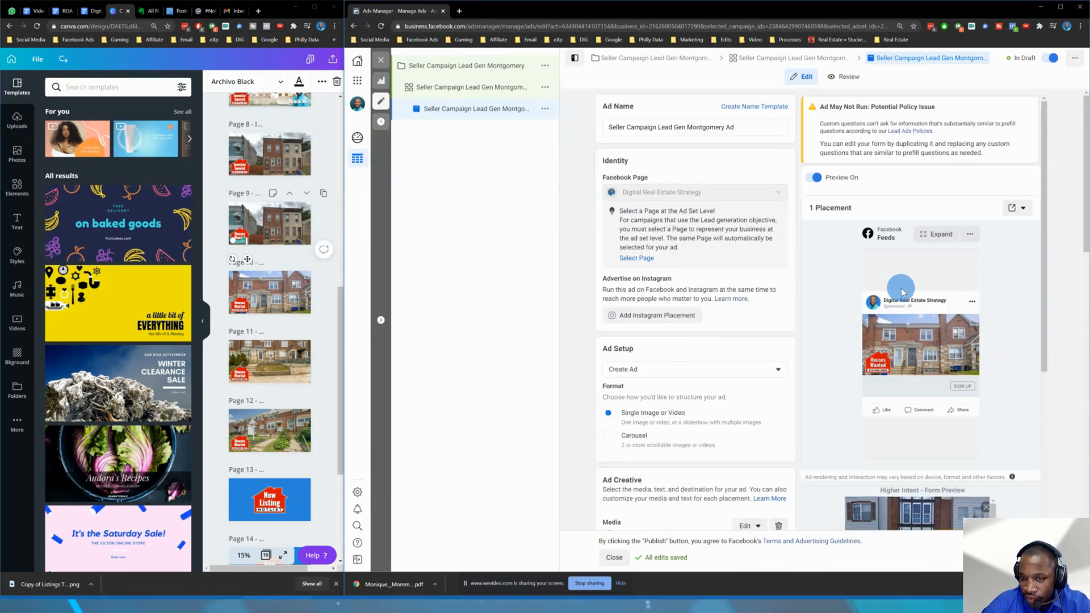
scroll(948, 318, down, 3)
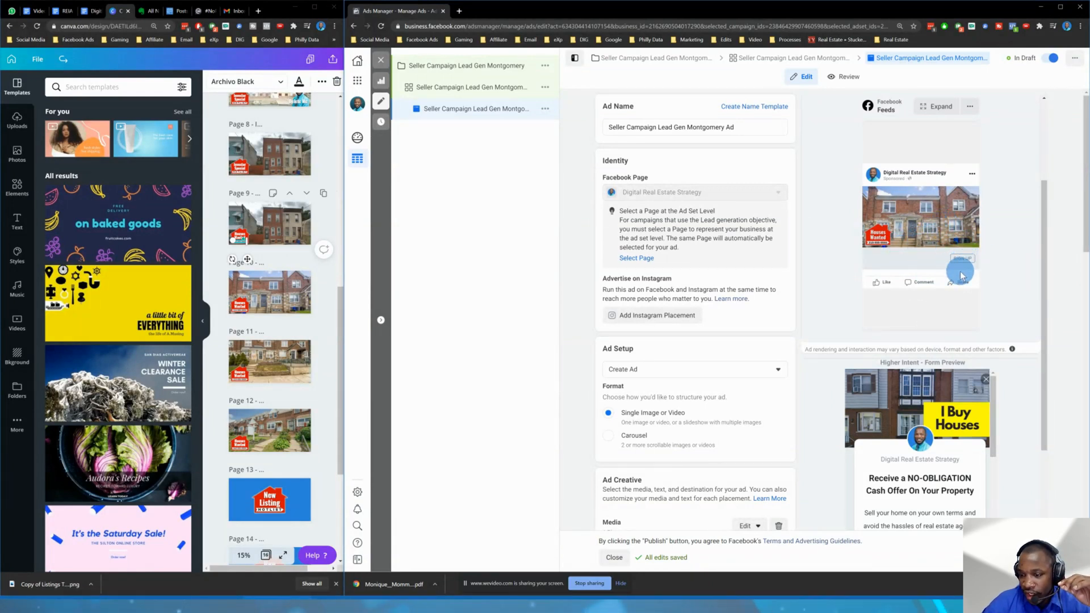
scroll(960, 277, down, 2)
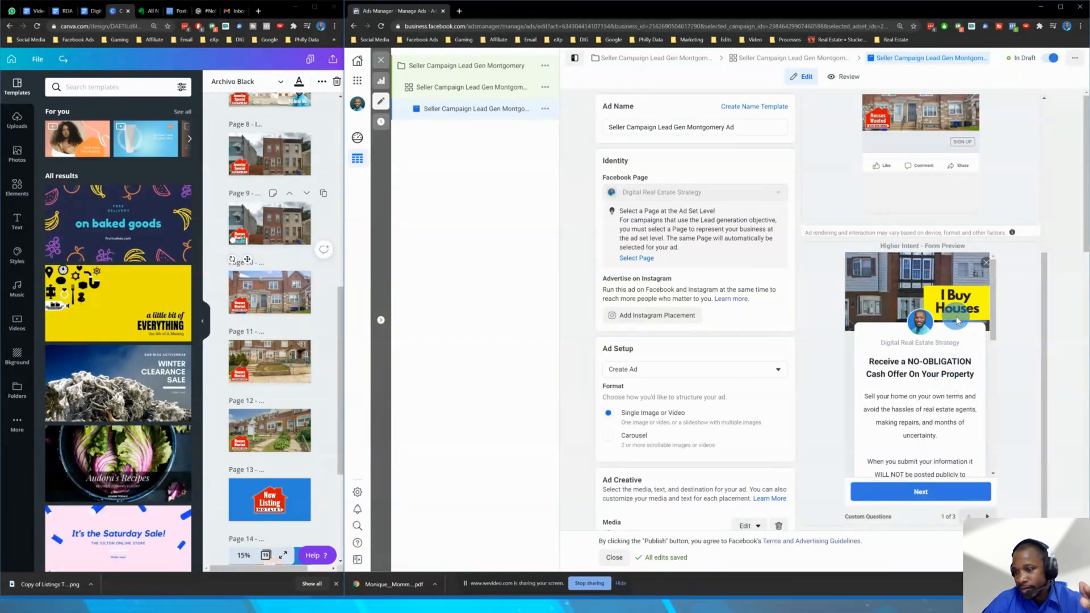
scroll(917, 342, down, 15)
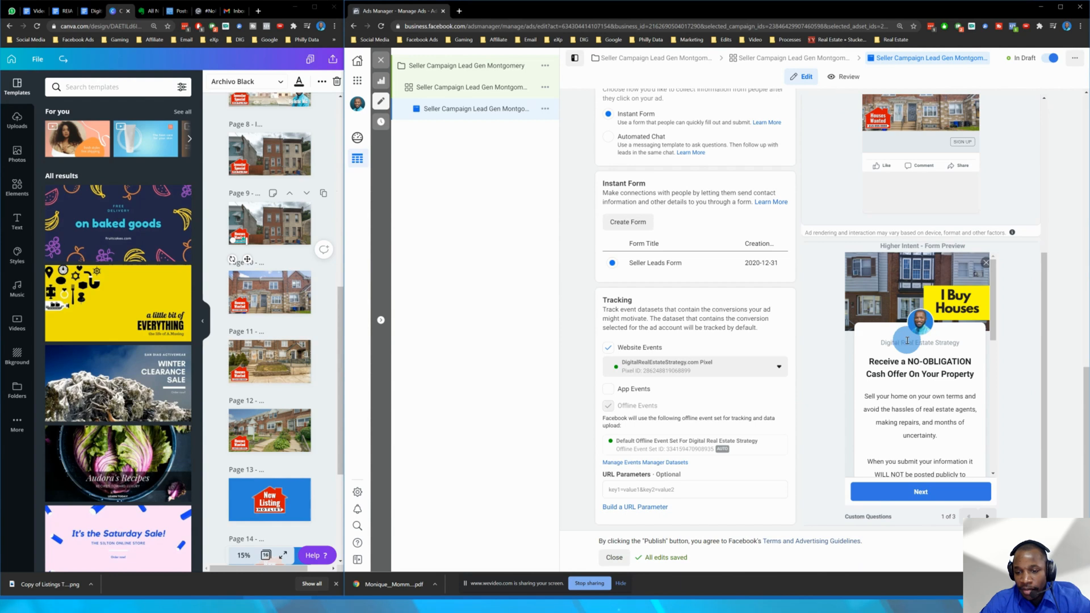
scroll(852, 313, up, 3)
scroll(703, 279, up, 8)
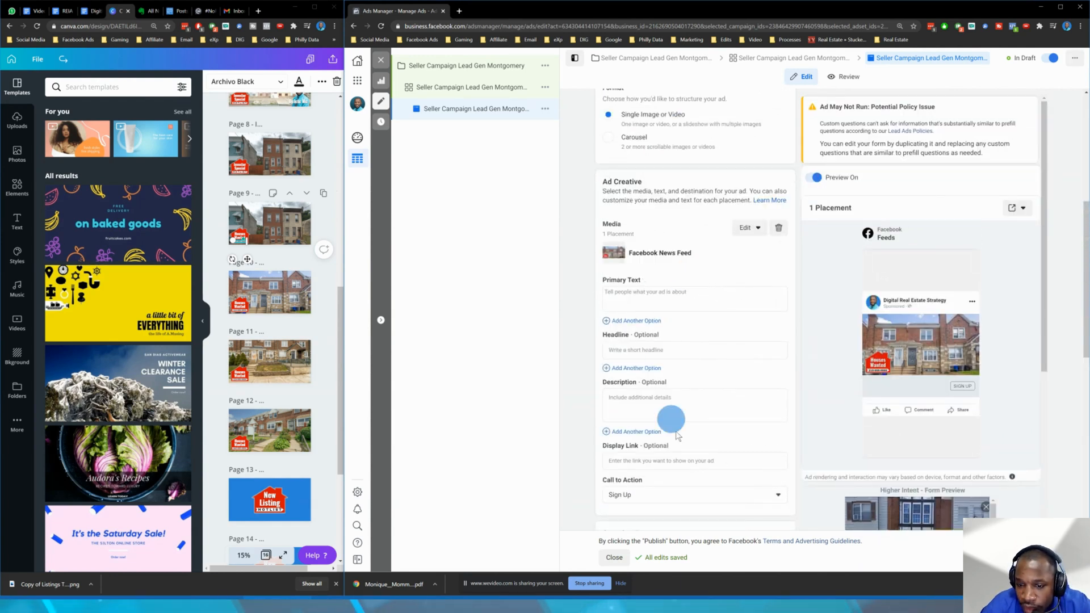
Step: Show page 7's Buyers agent ad copy in Google Docs and widen that window beside Ads Manager
click(93, 10)
scroll(185, 214, down, 5)
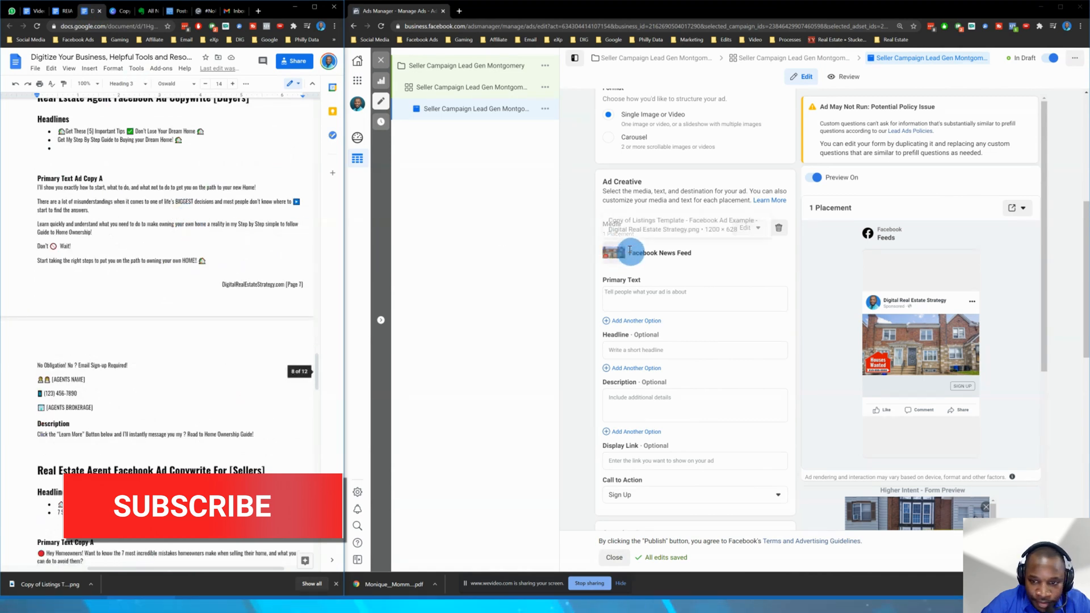
scroll(665, 300, up, 2)
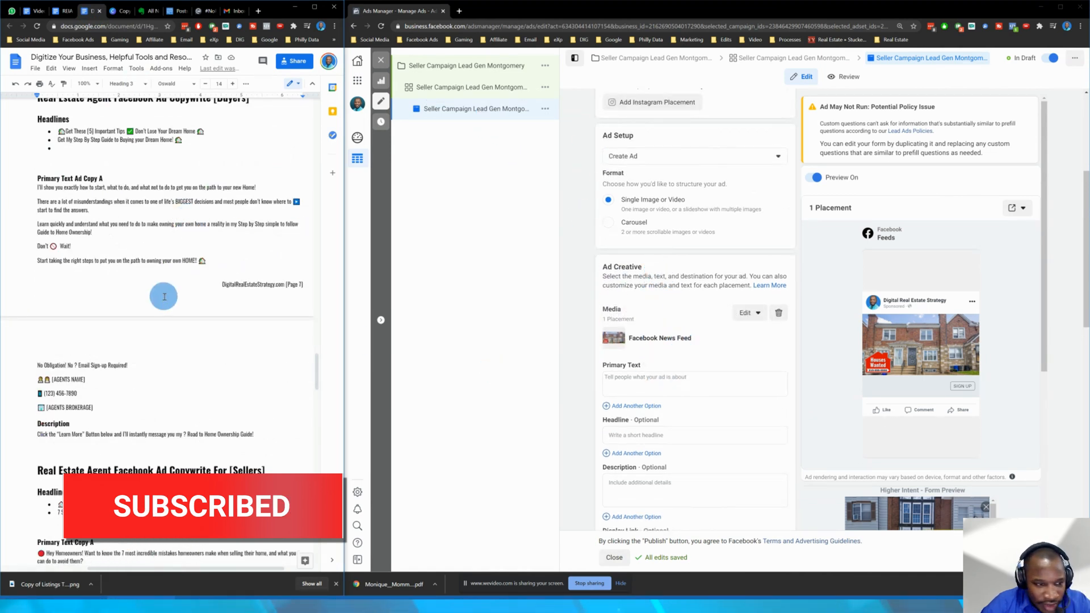
scroll(96, 272, up, 1)
scroll(96, 273, up, 2)
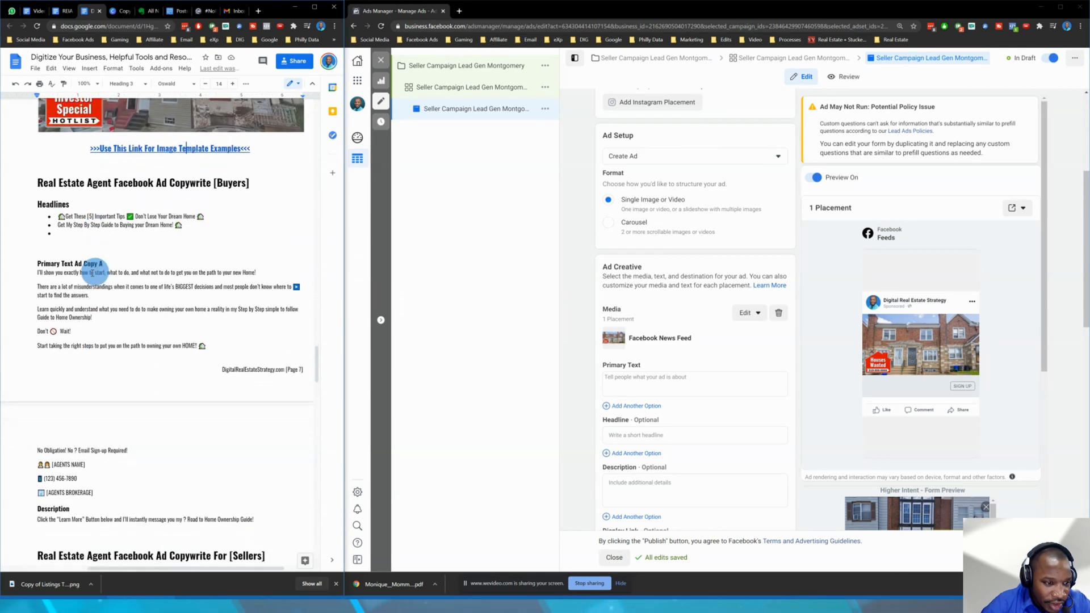
scroll(57, 265, down, 2)
scroll(43, 256, up, 3)
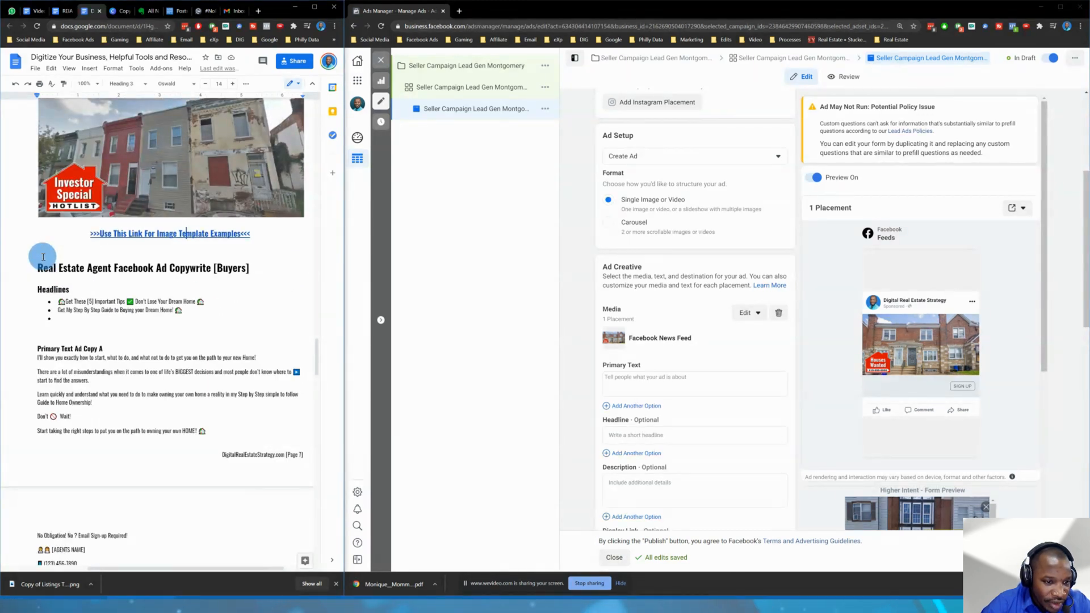
scroll(134, 265, up, 20)
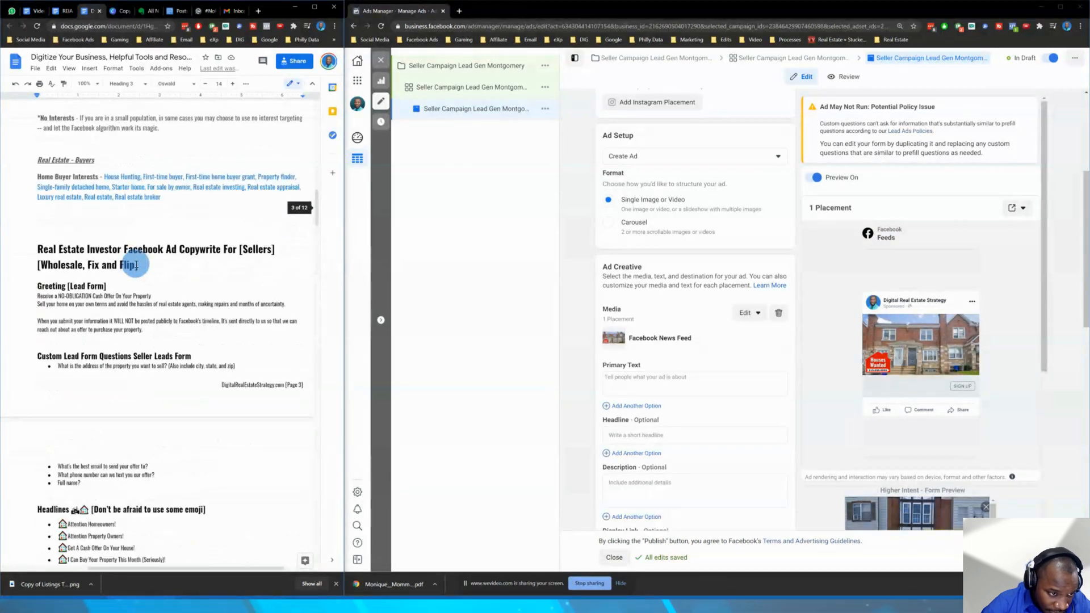
scroll(136, 265, up, 20)
scroll(136, 265, down, 20)
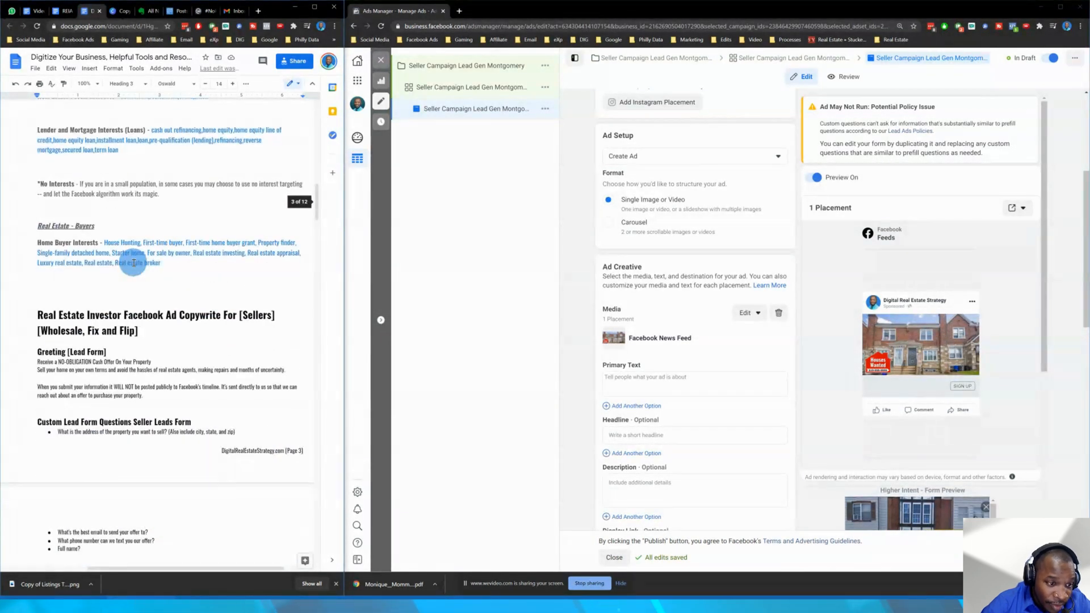
scroll(134, 263, down, 2)
drag(316, 204, 299, 359)
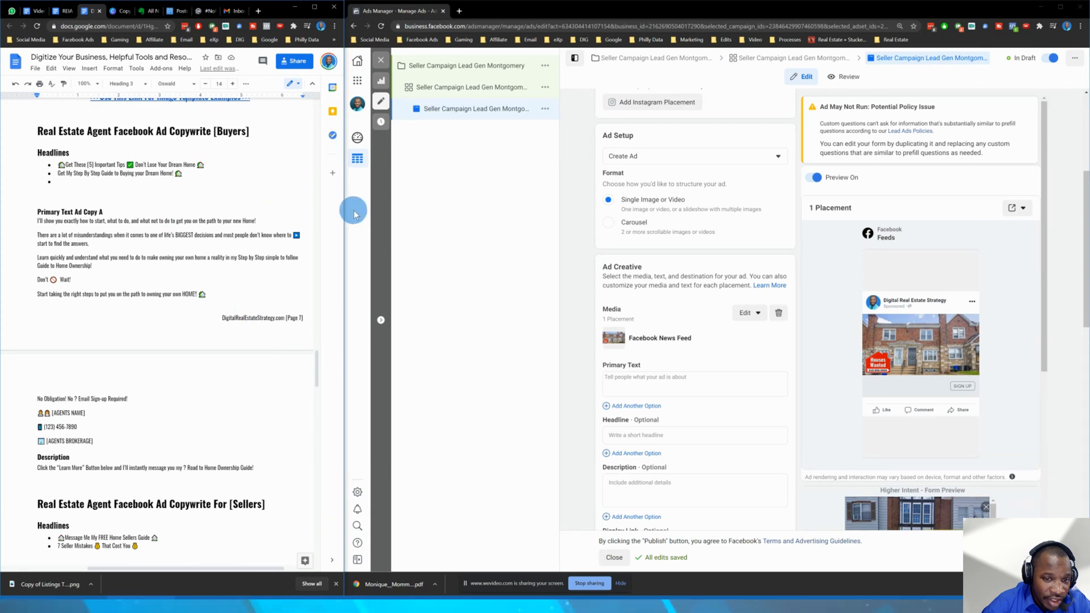
drag(342, 209, 516, 214)
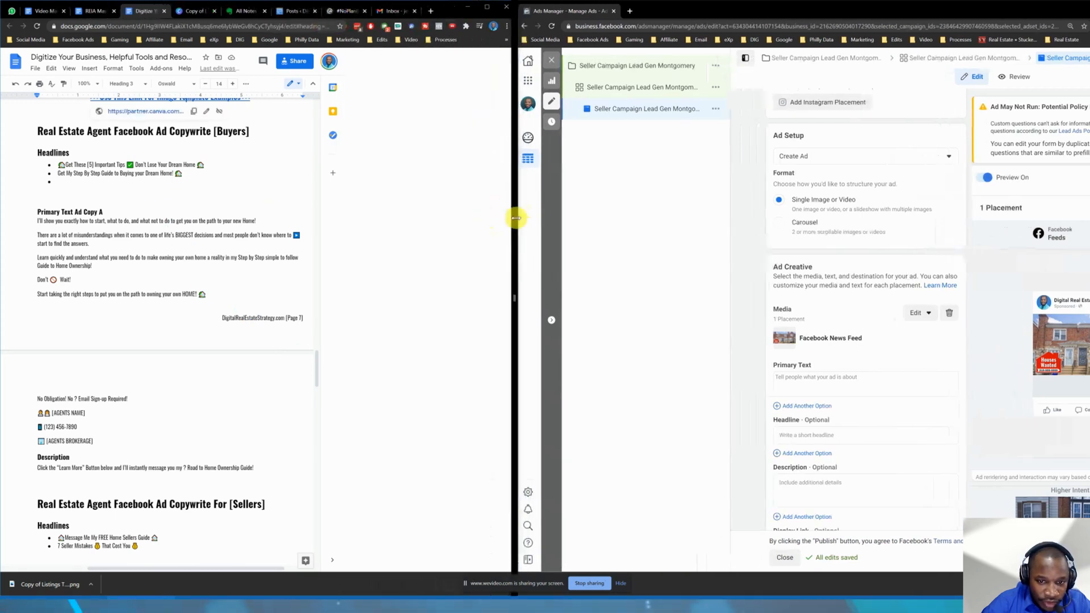
Step: Open the document outline and browse the Sellers agent and Generic agent ad copy sections
click(161, 198)
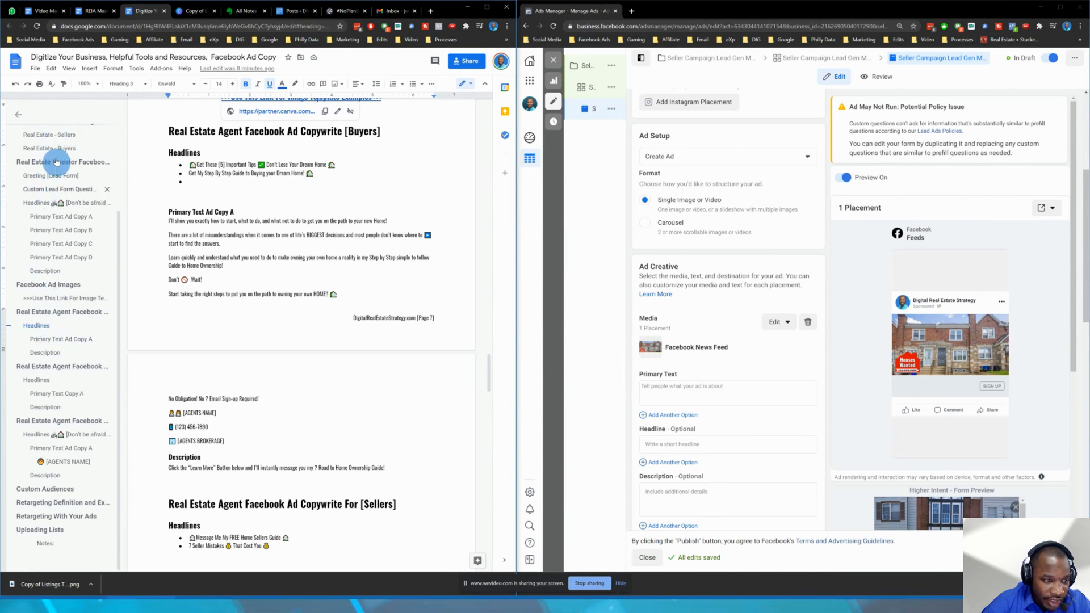
click(71, 371)
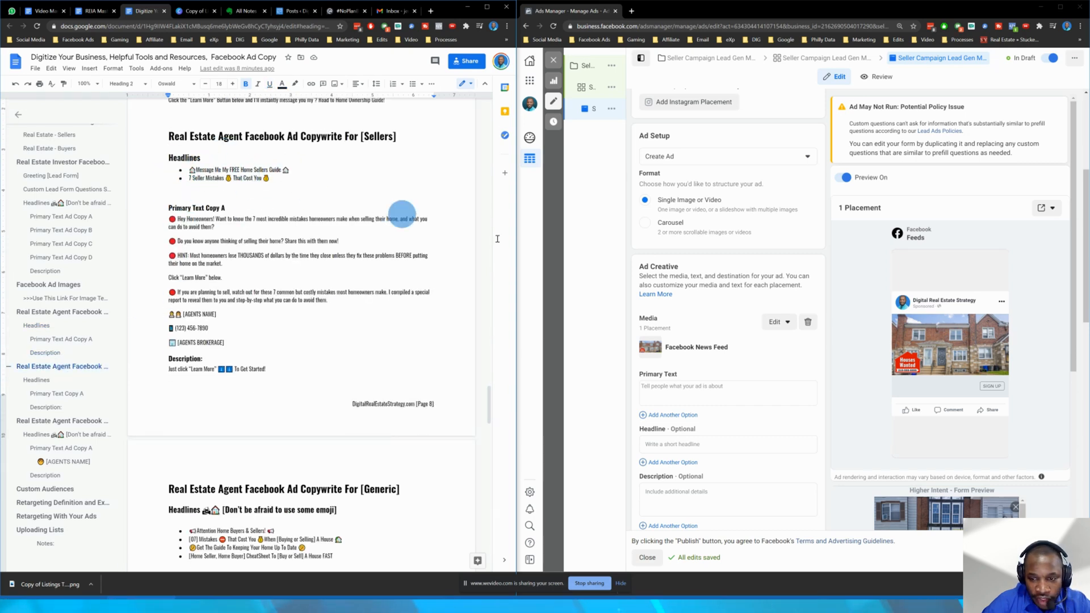
scroll(704, 284, down, 1)
scroll(709, 305, down, 2)
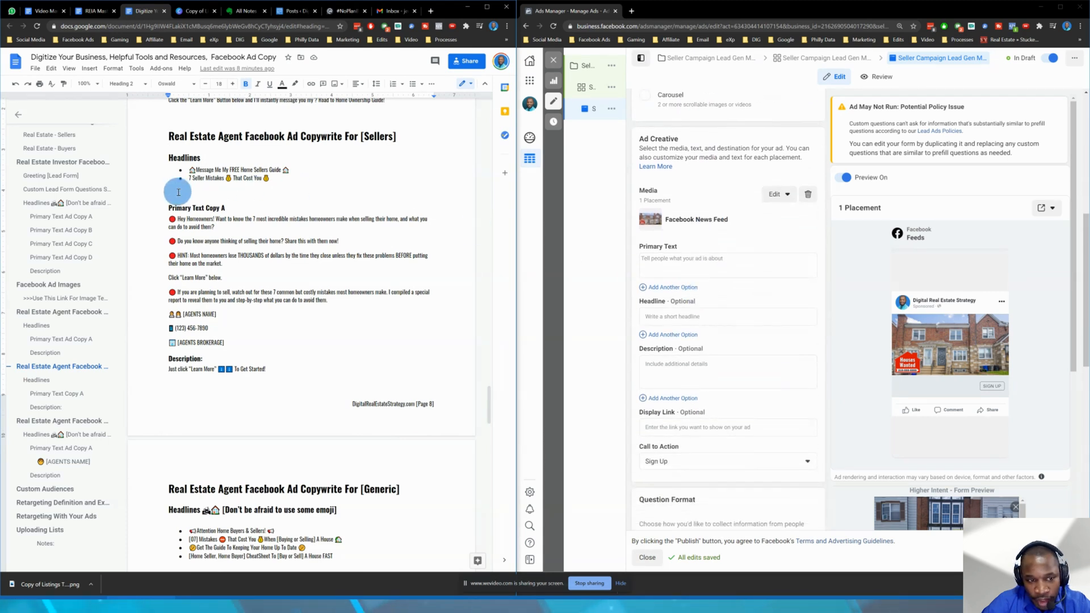
mouse_move(665, 286)
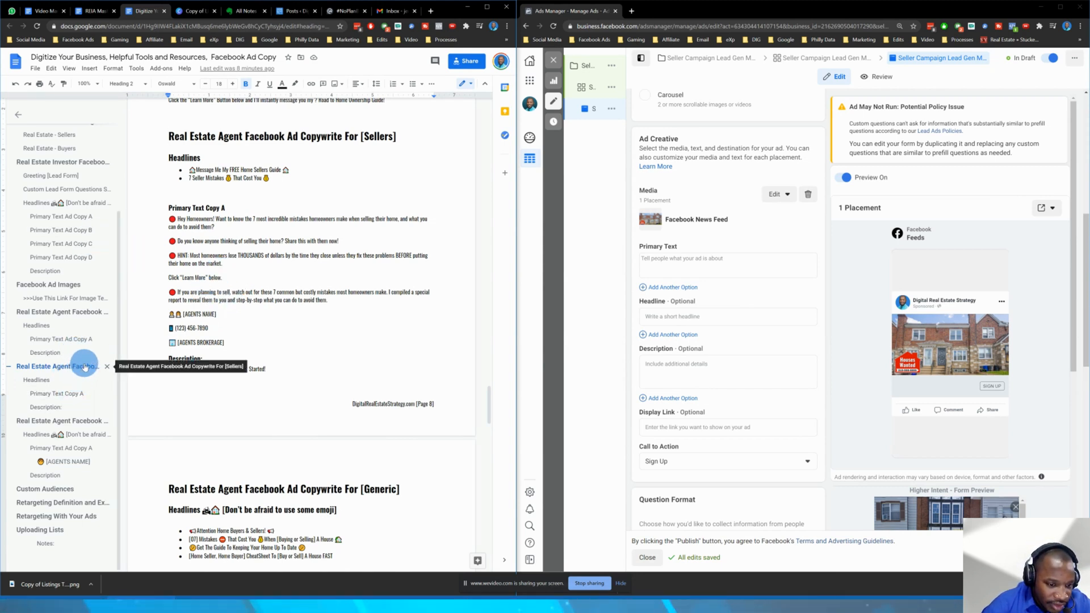
click(85, 422)
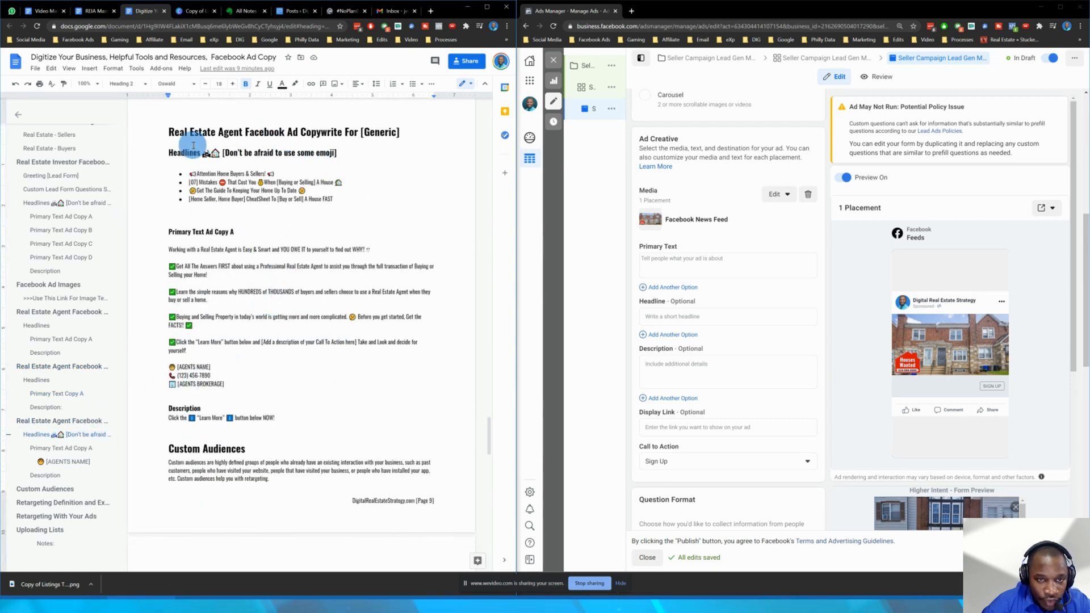
triple_click(353, 132)
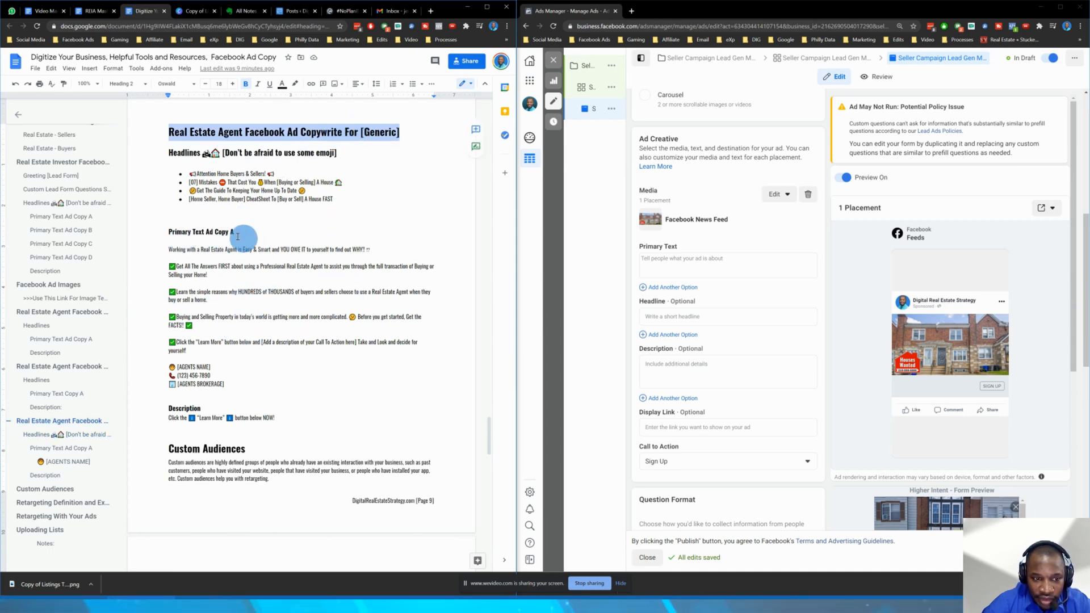
click(209, 250)
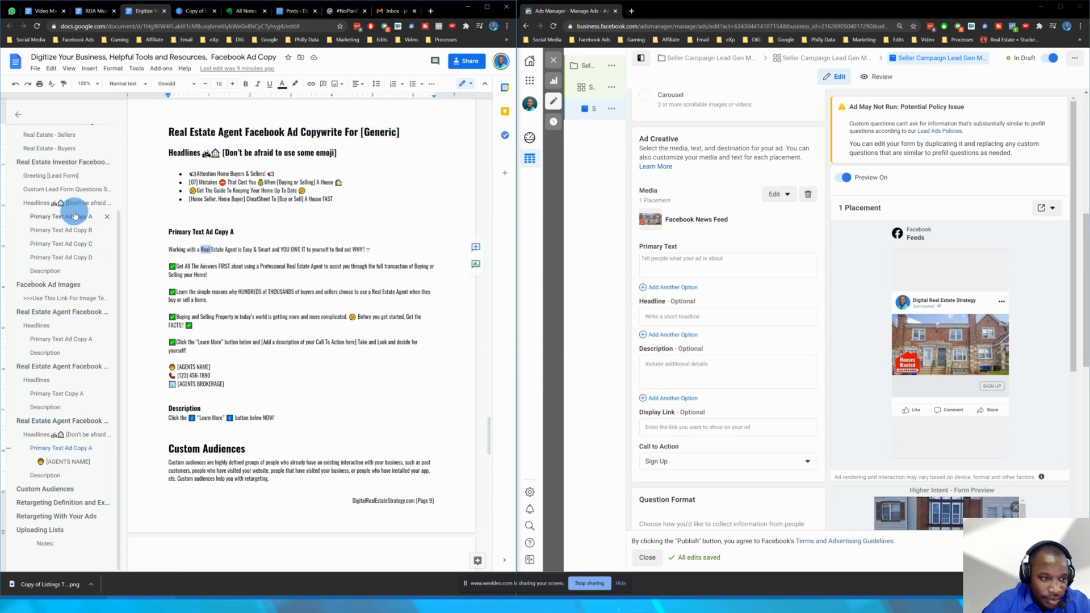
scroll(74, 213, up, 3)
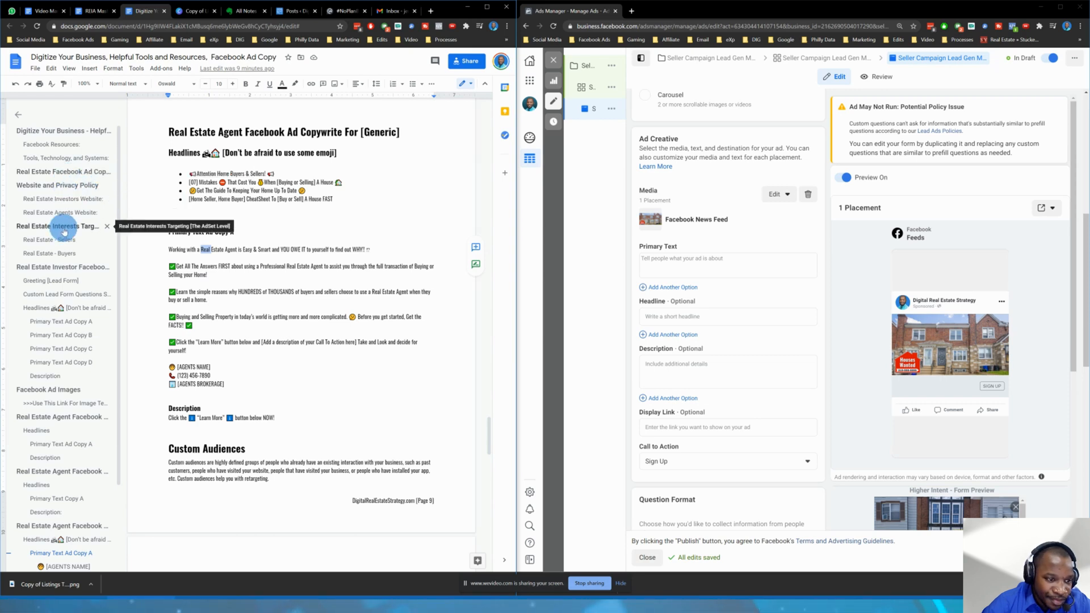
Step: Jump to the Real Estate Investor section and select Primary Text Ad Copy A through Learn More
click(67, 268)
scroll(256, 210, up, 5)
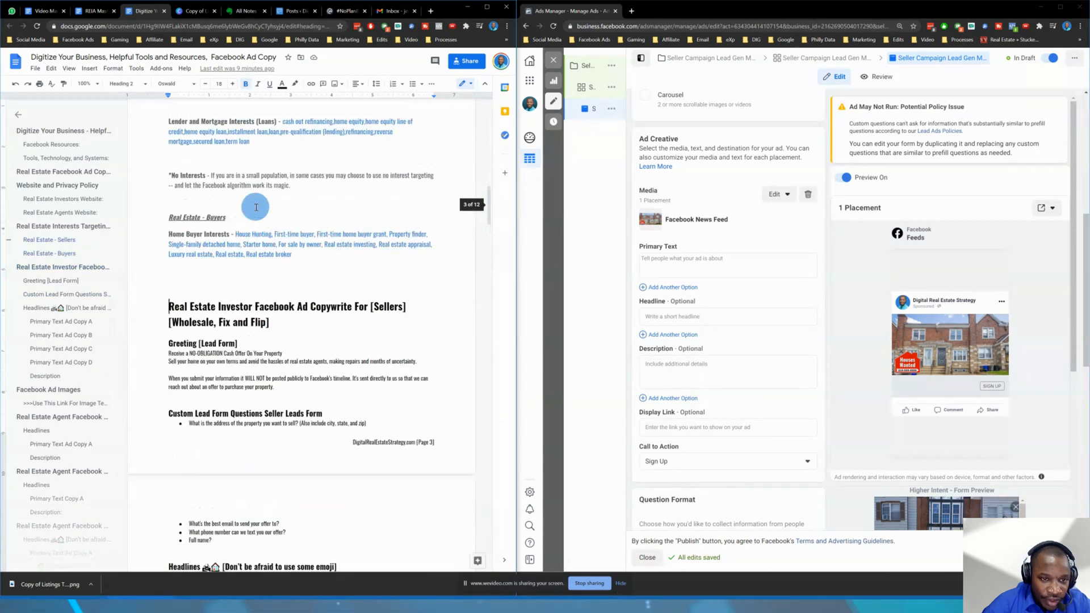
scroll(255, 202, down, 5)
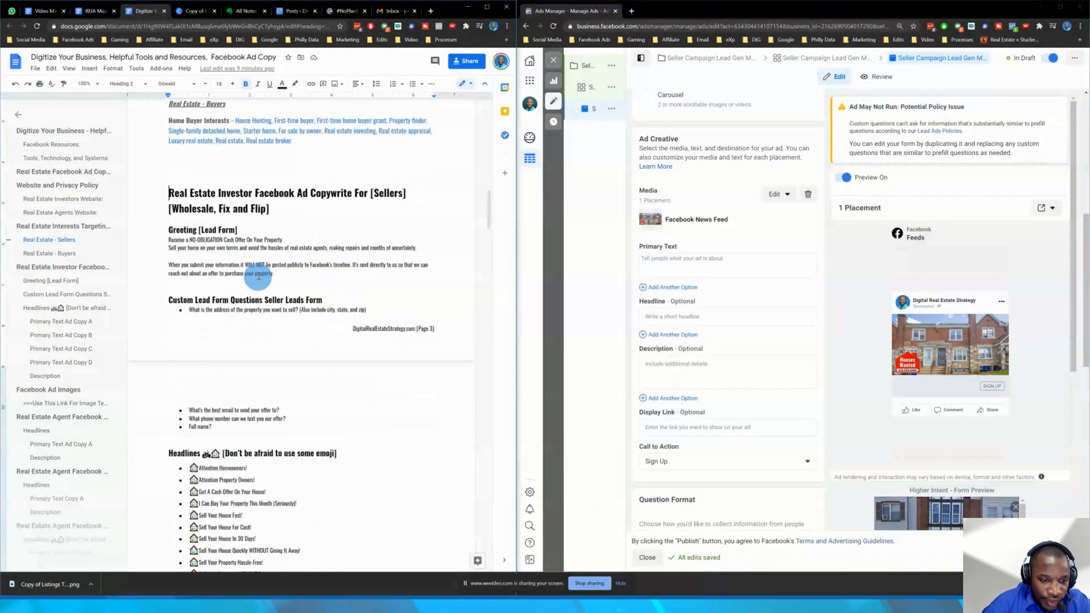
triple_click(236, 182)
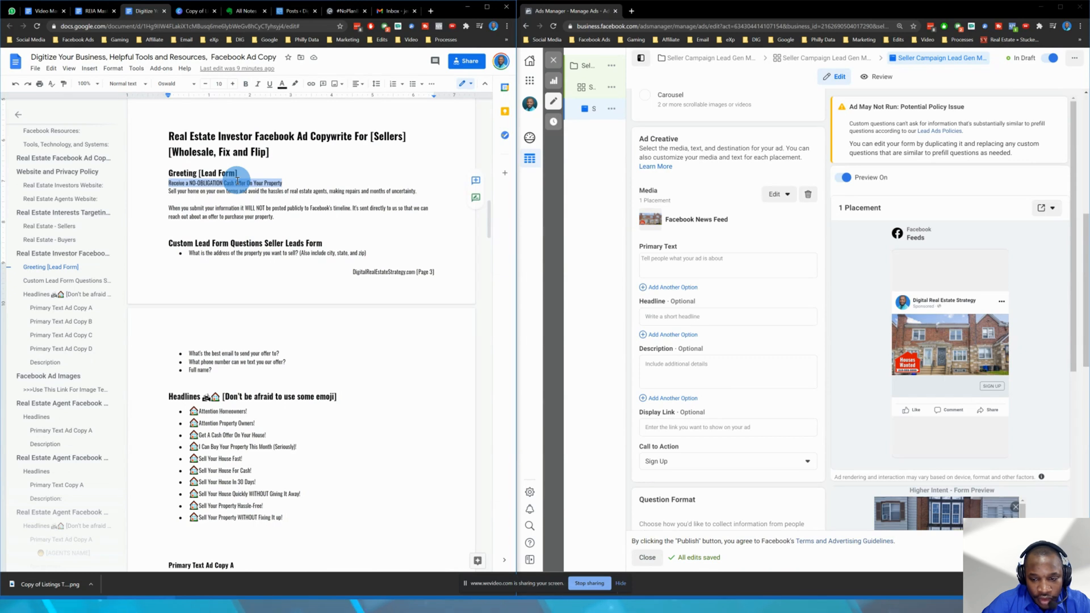
scroll(309, 233, down, 5)
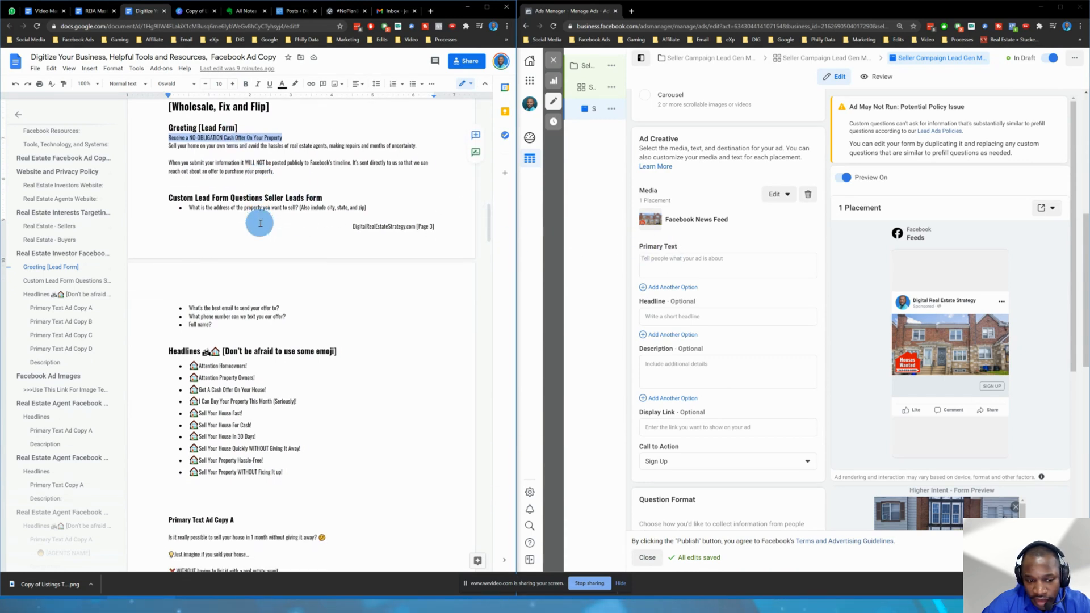
drag(171, 287, 357, 495)
drag(294, 514, 289, 515)
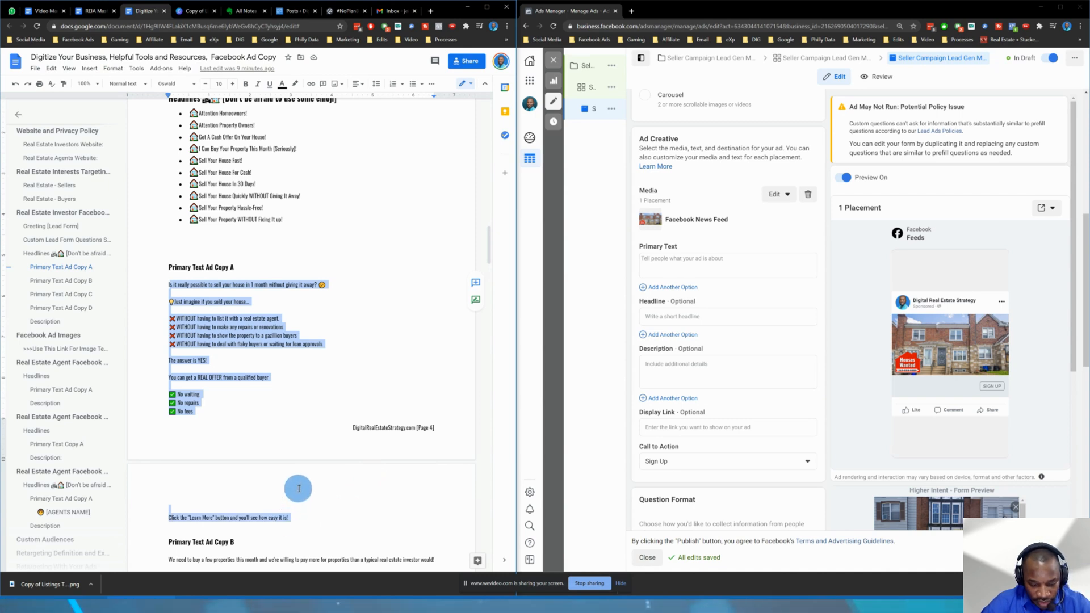
Step: Paste investor Ad Copy A as the Primary Text and expand the feed preview to read it
click(669, 272)
key(ctrl+v)
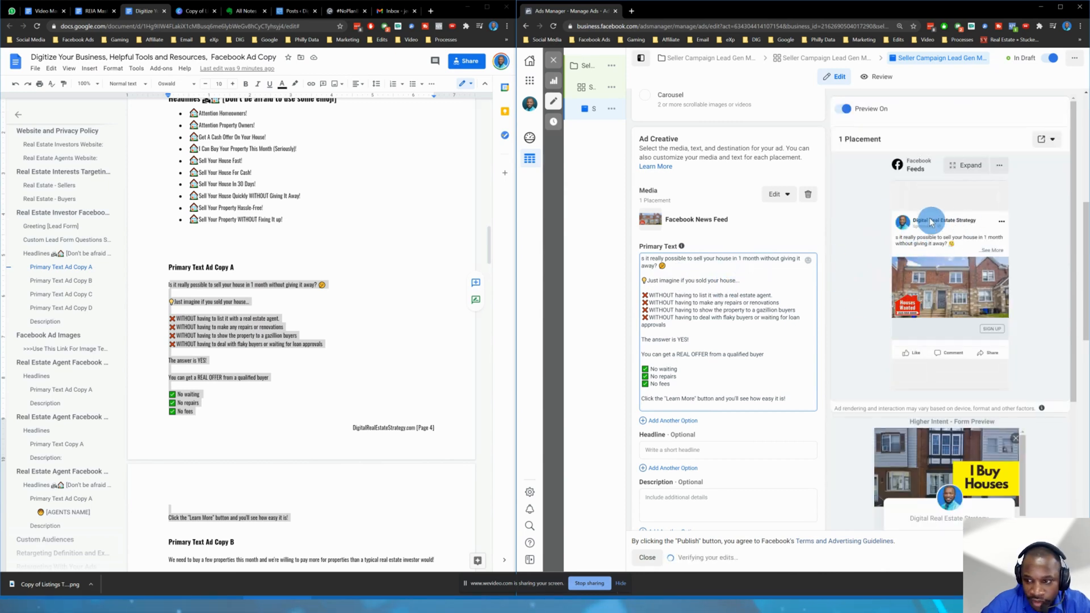
click(992, 258)
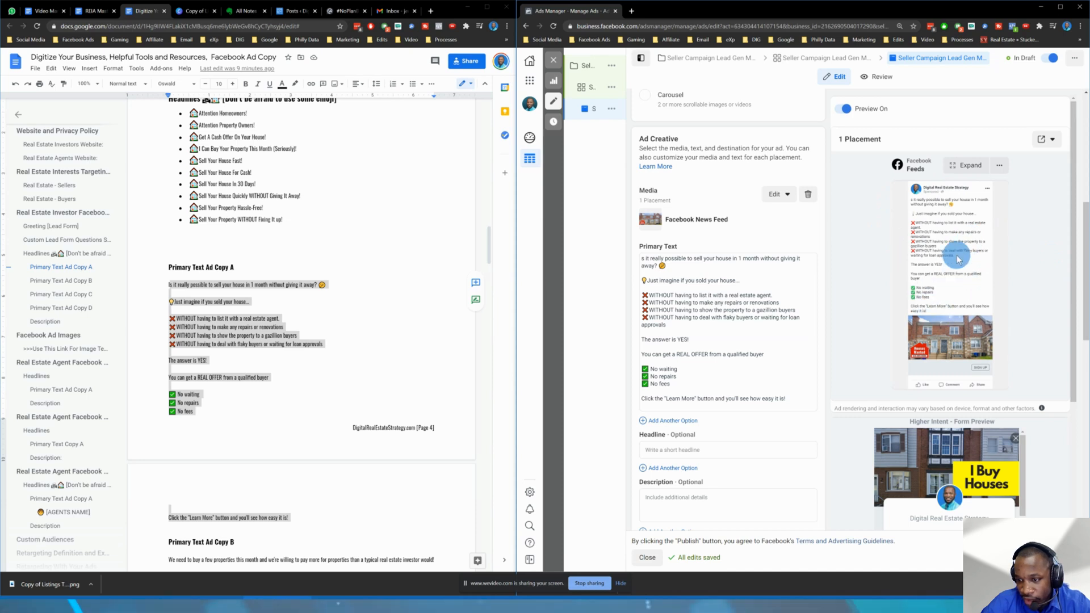
scroll(266, 221, up, 3)
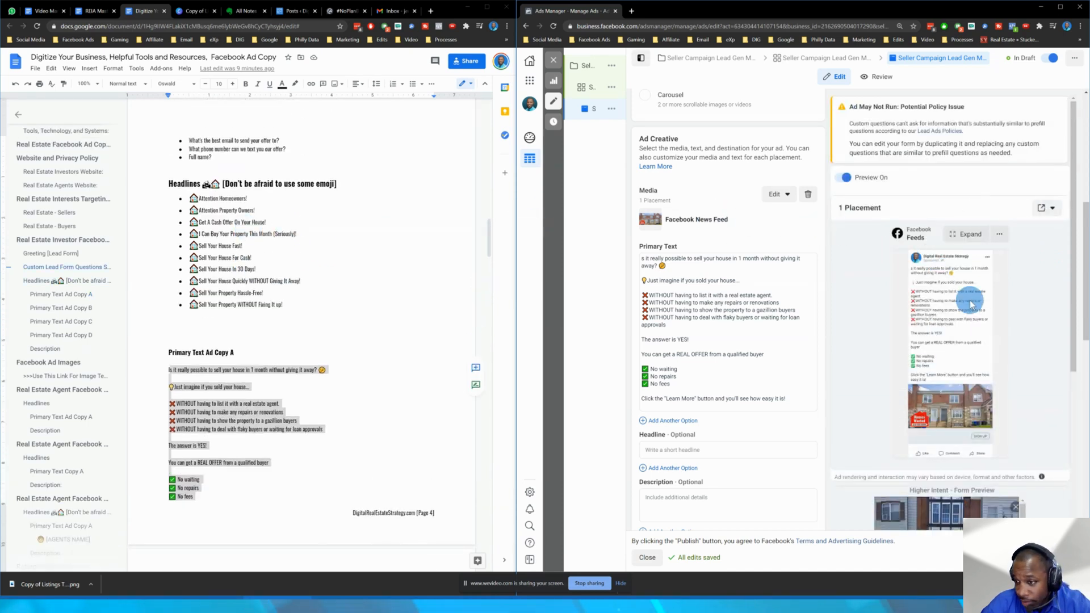
scroll(277, 218, down, 3)
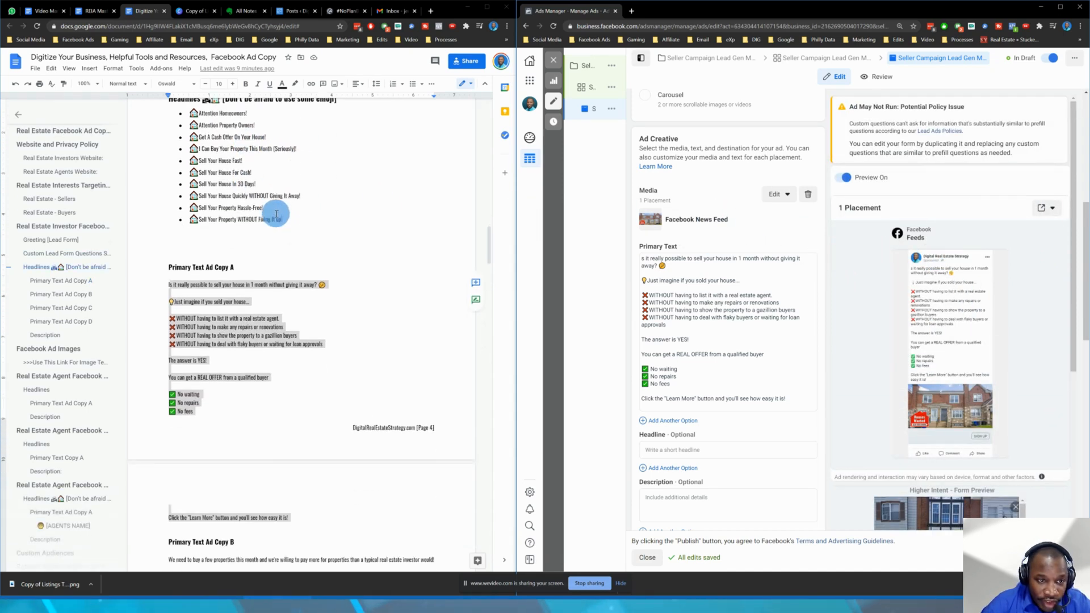
scroll(277, 186, up, 3)
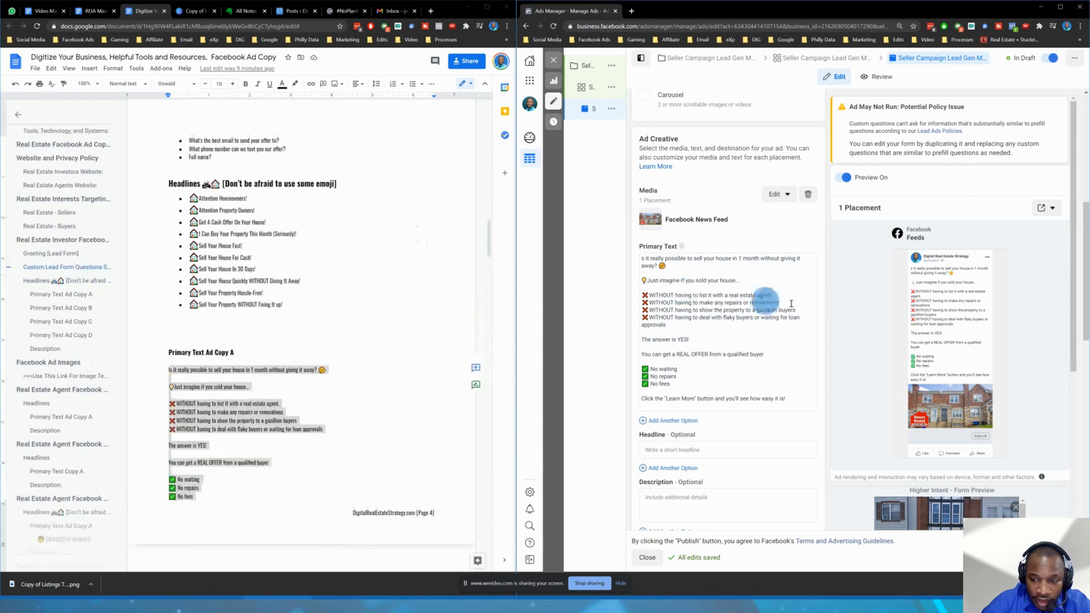
scroll(698, 297, down, 3)
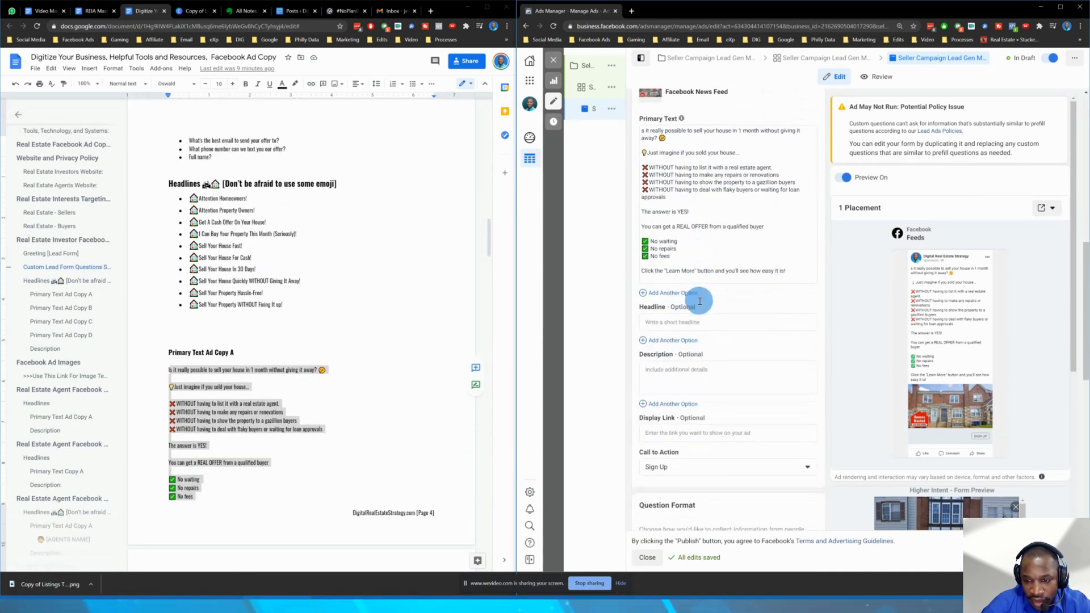
scroll(645, 286, down, 1)
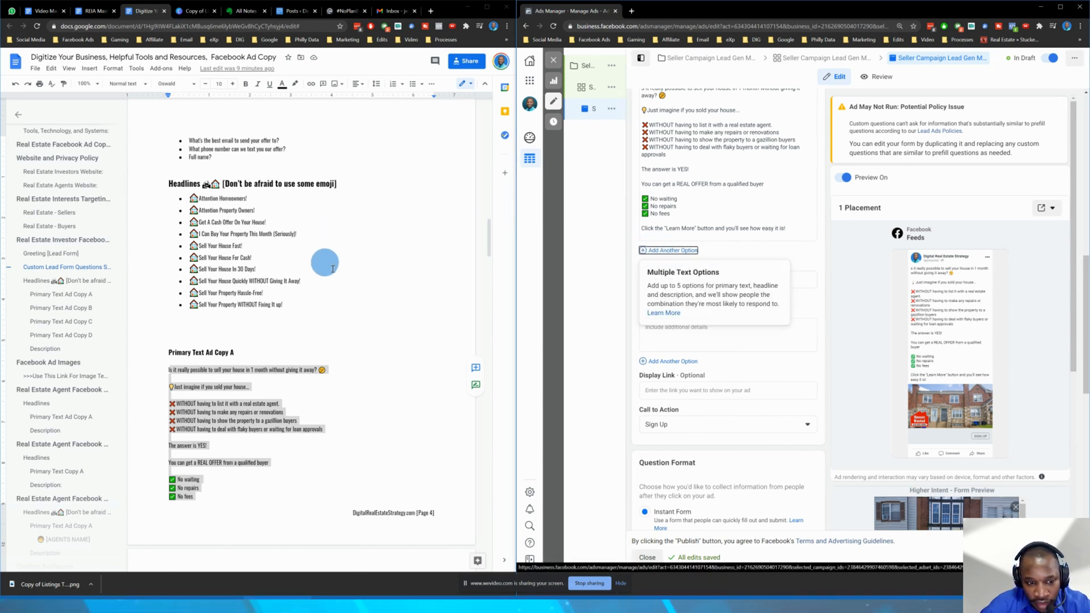
scroll(316, 246, down, 3)
scroll(316, 245, down, 6)
Step: Paste Primary Text Ad Copy B into the second primary text option
click(171, 244)
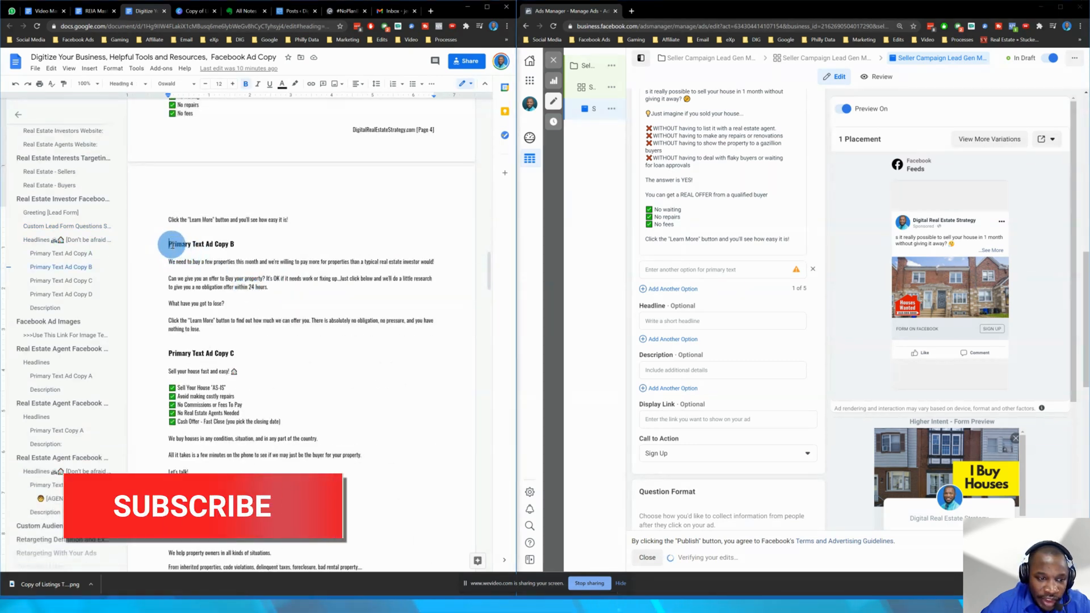
drag(169, 261, 248, 330)
key(ctrl+c)
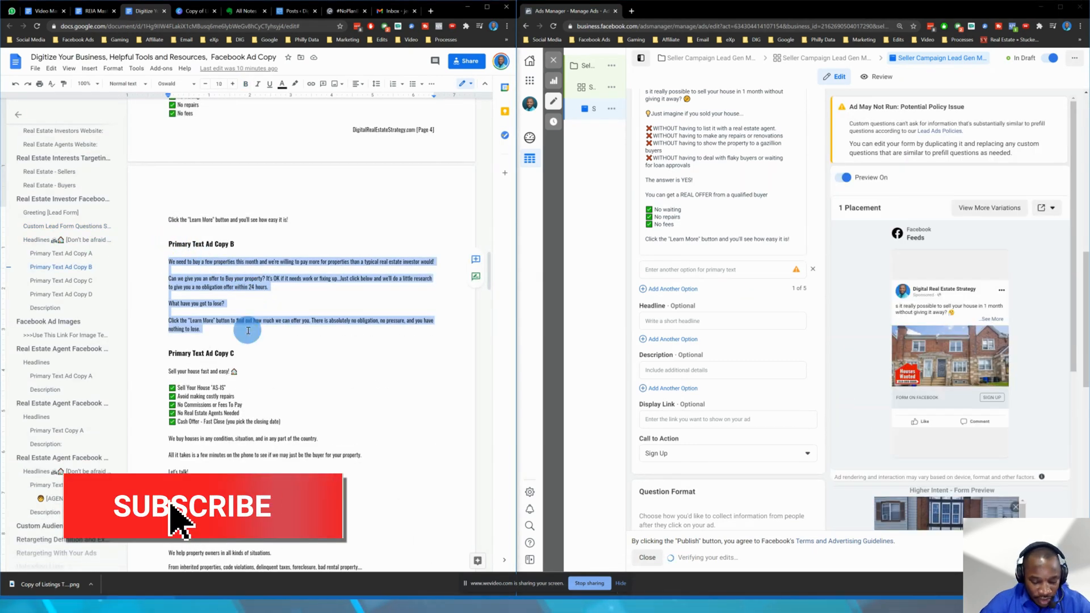
click(676, 270)
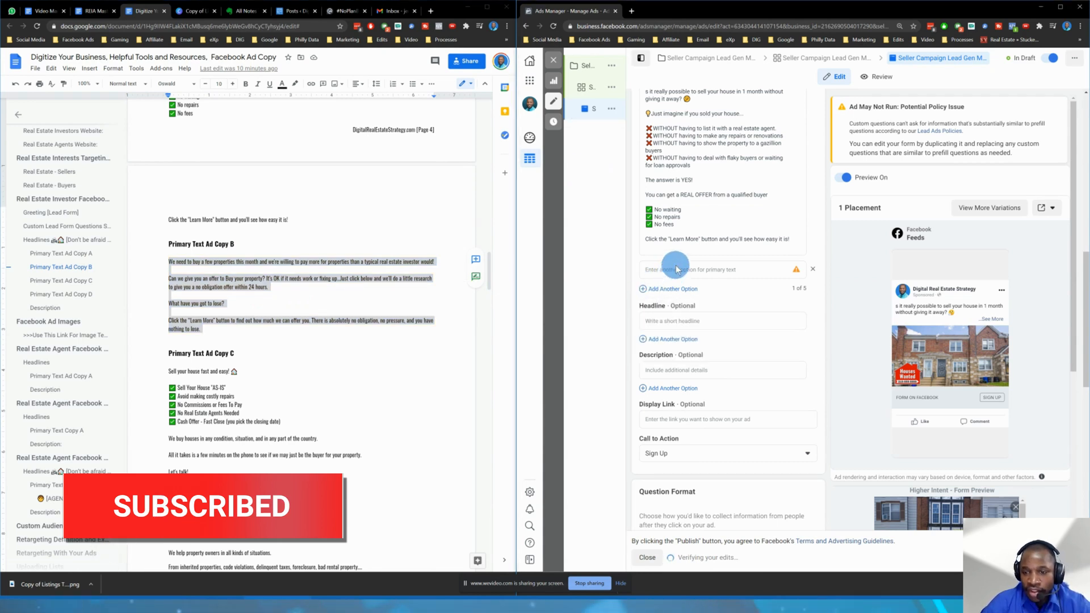
key(ctrl+v)
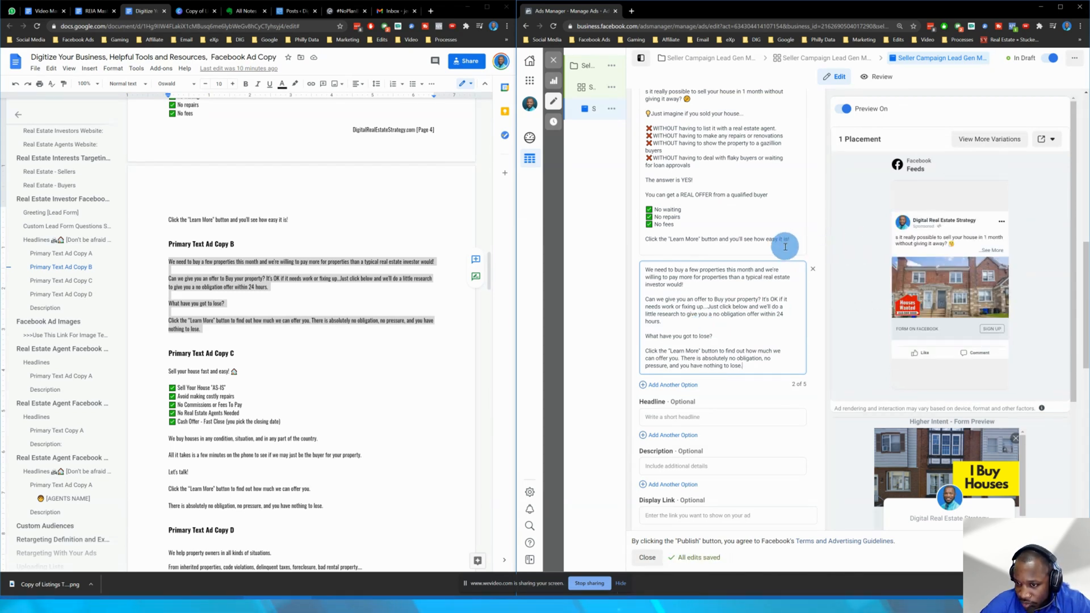
scroll(640, 166, up, 2)
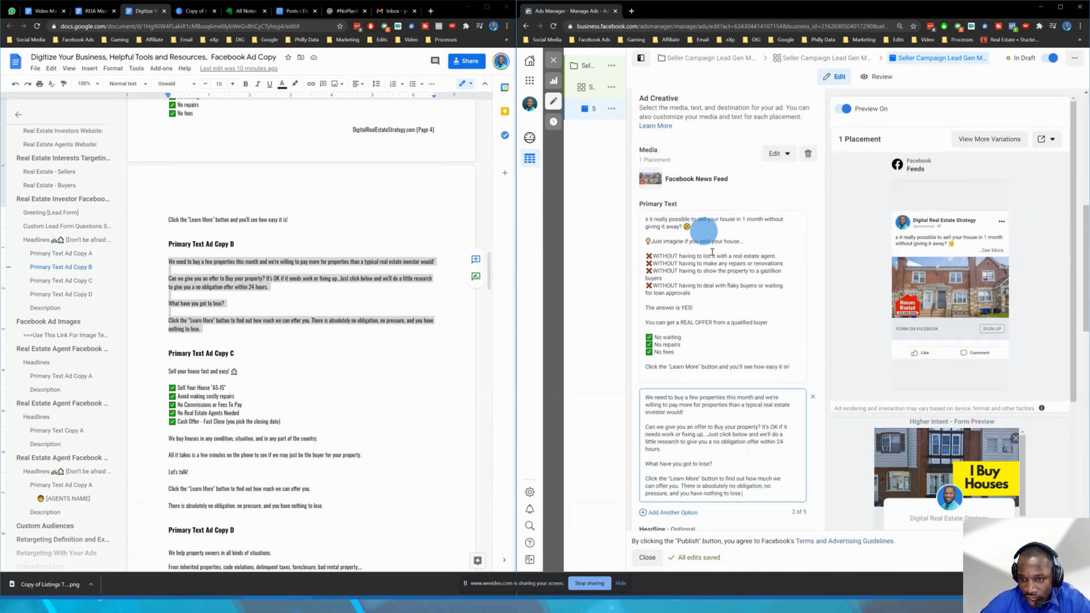
scroll(727, 227, down, 1)
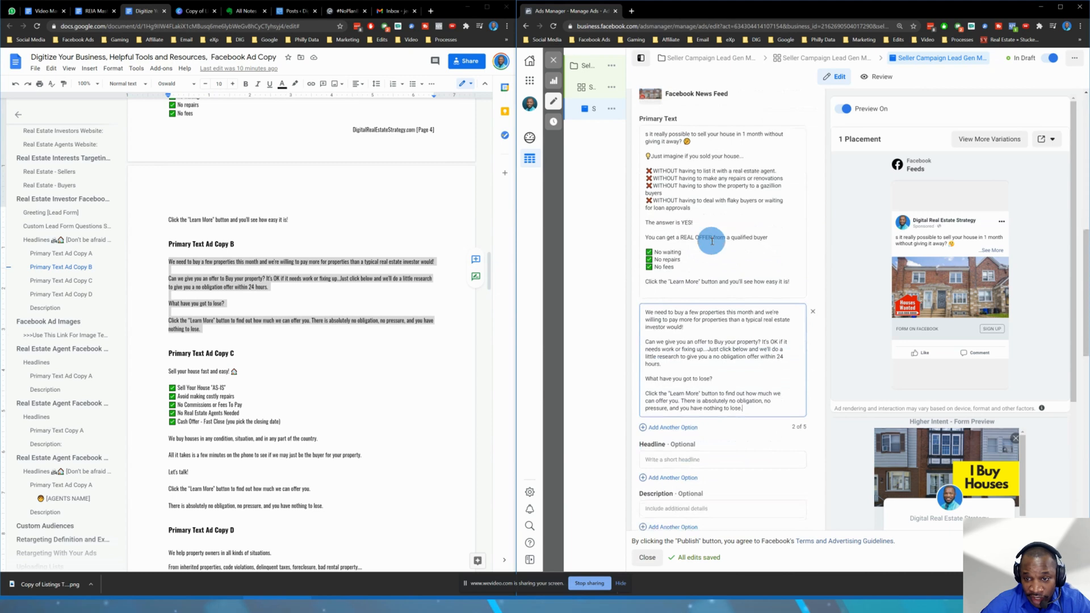
click(697, 181)
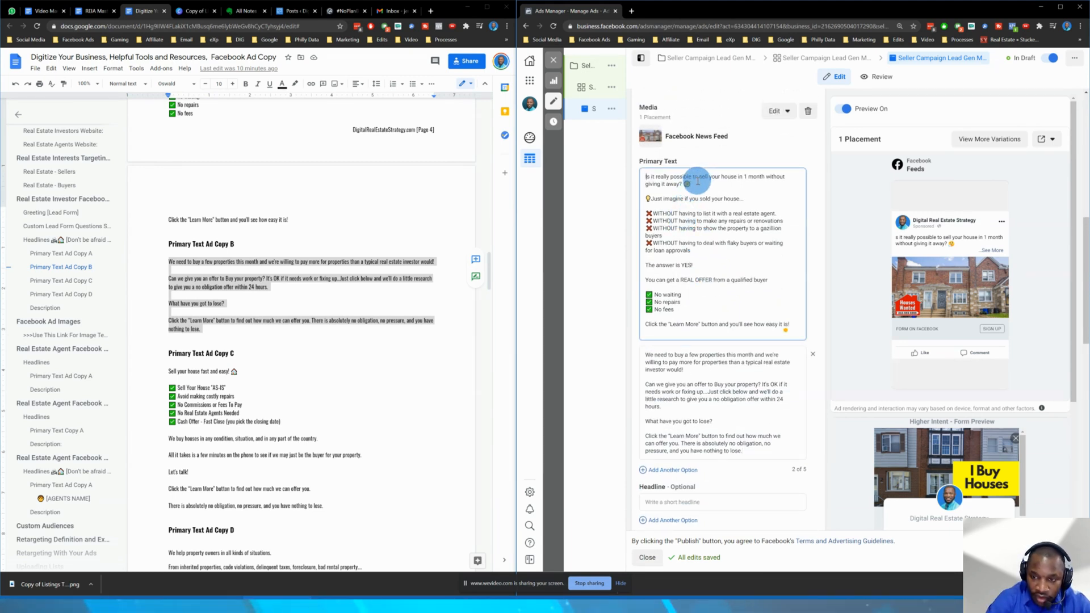
Step: Select the Ad Copy C text in the Google Doc
scroll(701, 391, down, 2)
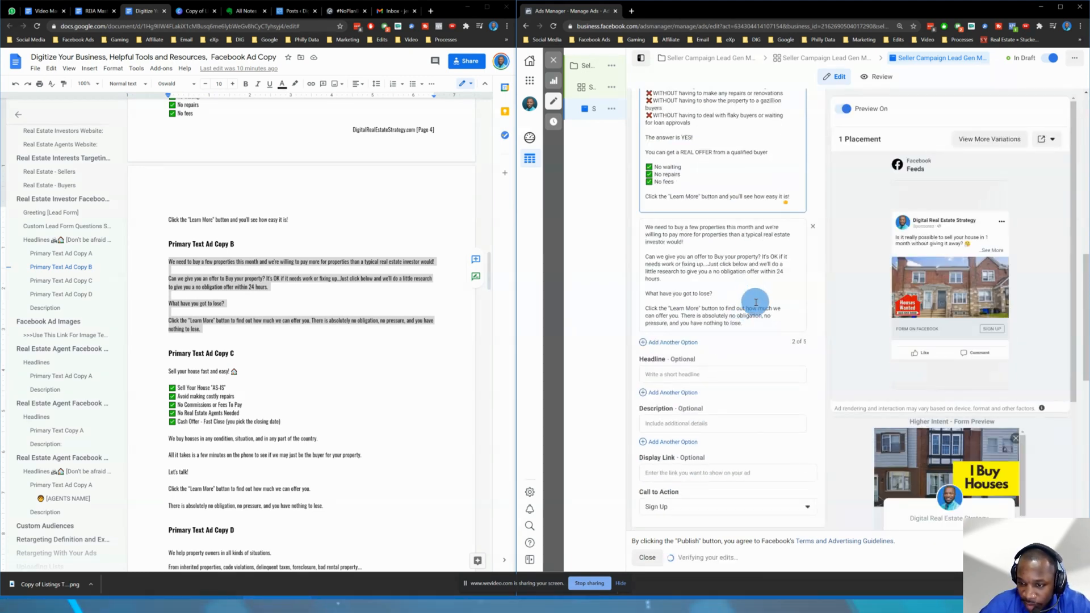
scroll(293, 262, down, 2)
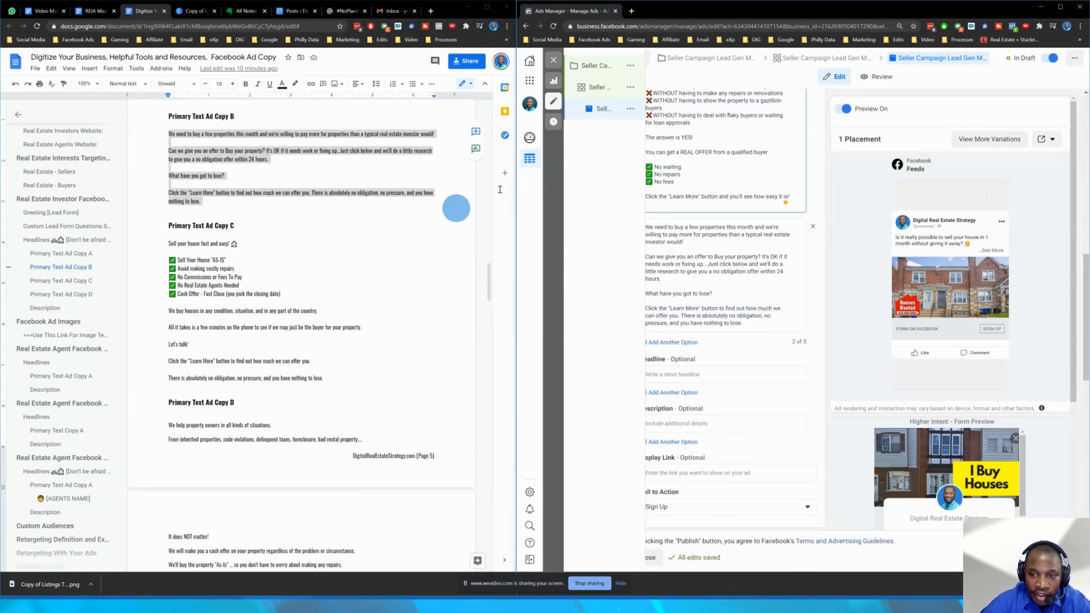
scroll(239, 233, down, 3)
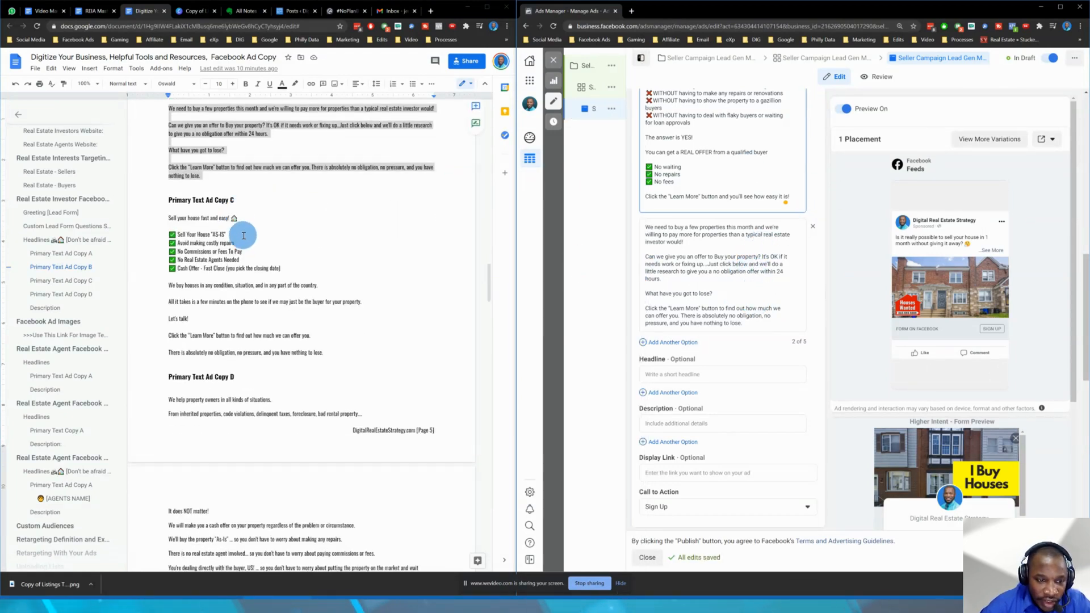
scroll(243, 228, up, 2)
drag(167, 157, 345, 292)
key(ctrl+c)
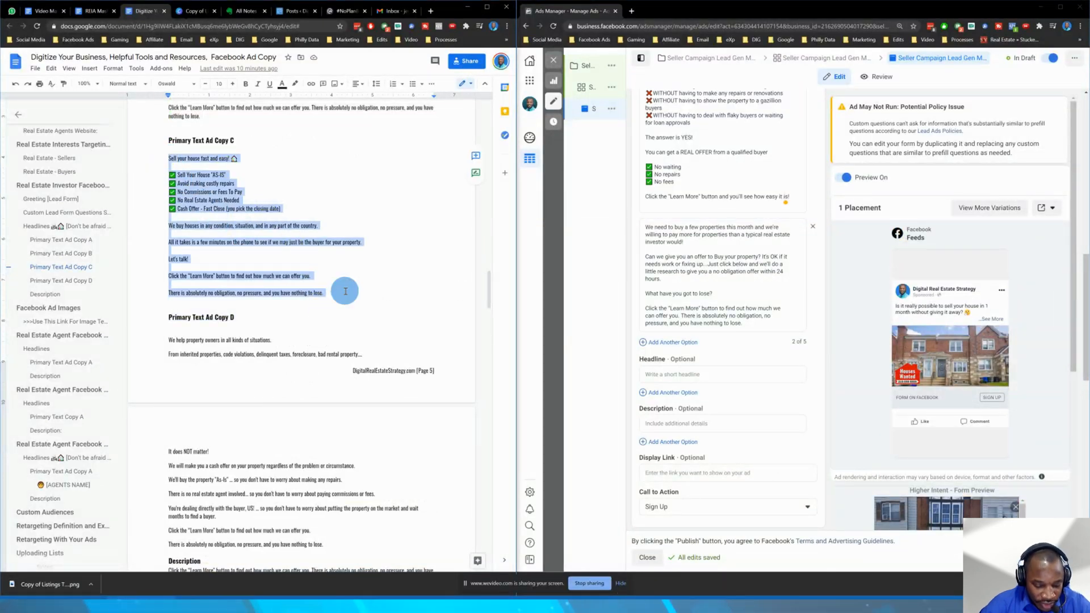
Step: Add Ad Copy C as the third primary text, removing its trailing blank line
click(675, 342)
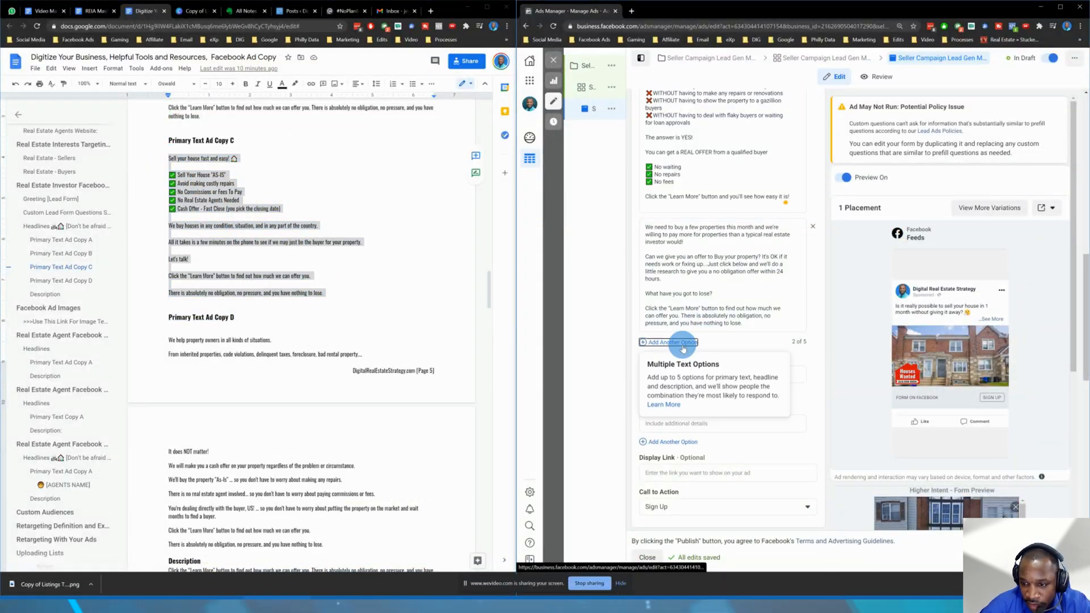
click(676, 347)
key(ctrl+v)
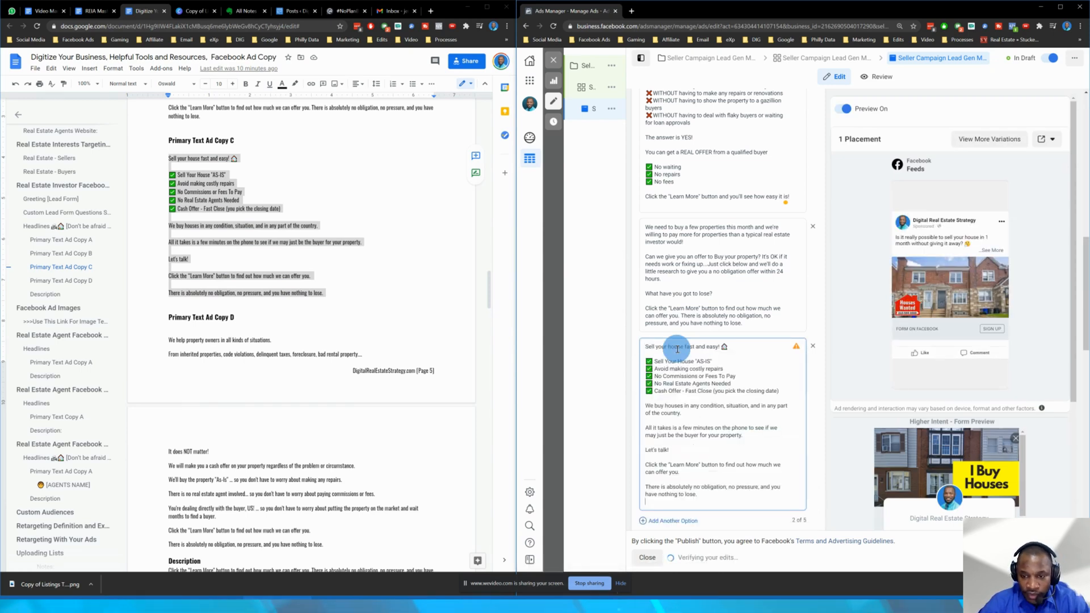
scroll(704, 298, down, 3)
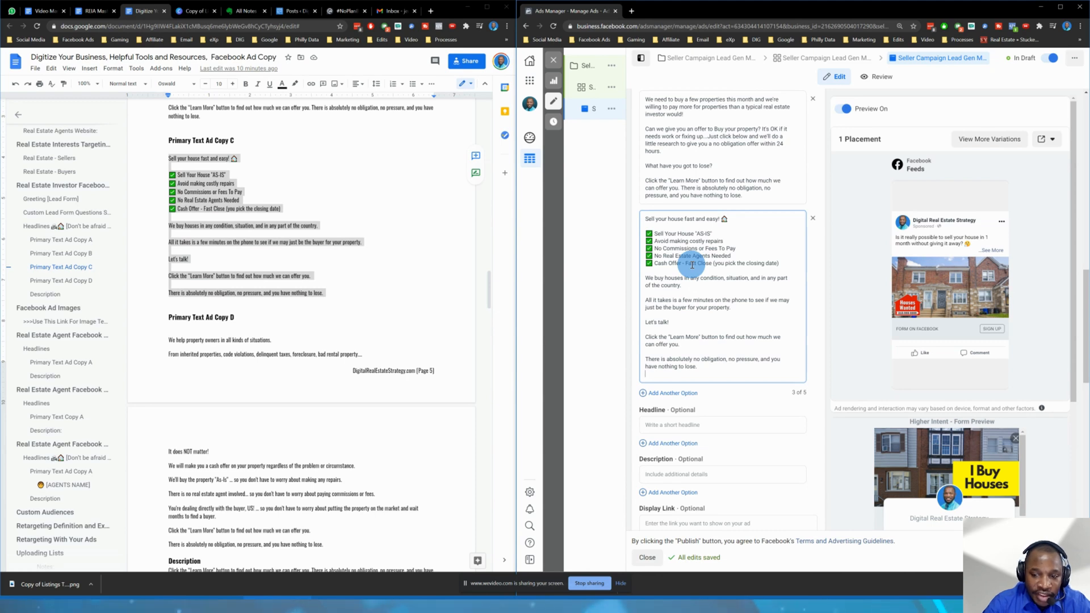
key(BackSpace)
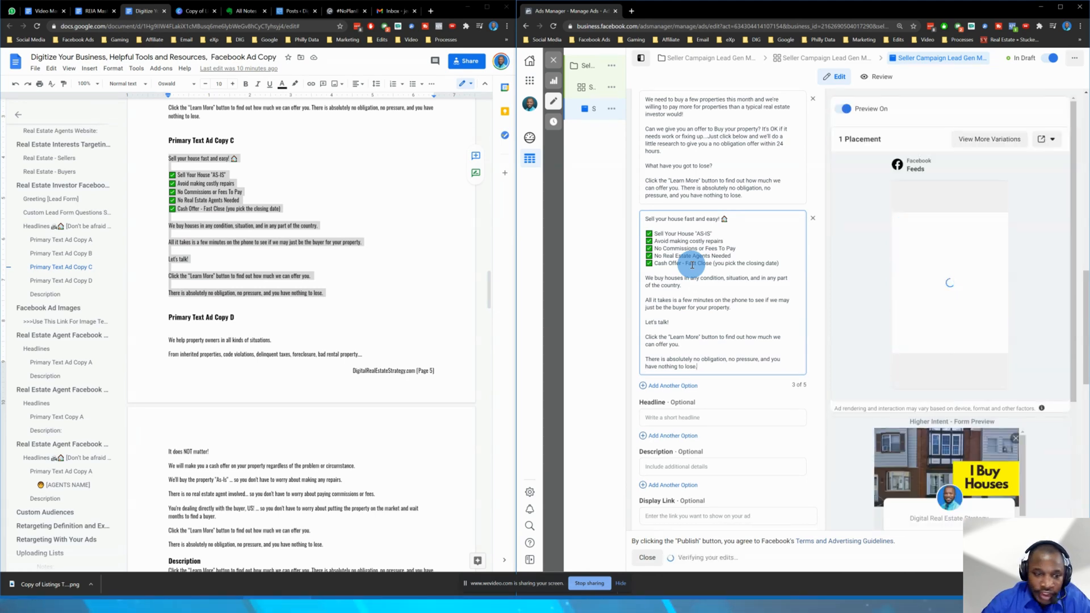
scroll(250, 227, down, 3)
Step: Add Ad Copy D from the doc as the fourth primary text option
drag(166, 257, 352, 460)
key(ctrl+c)
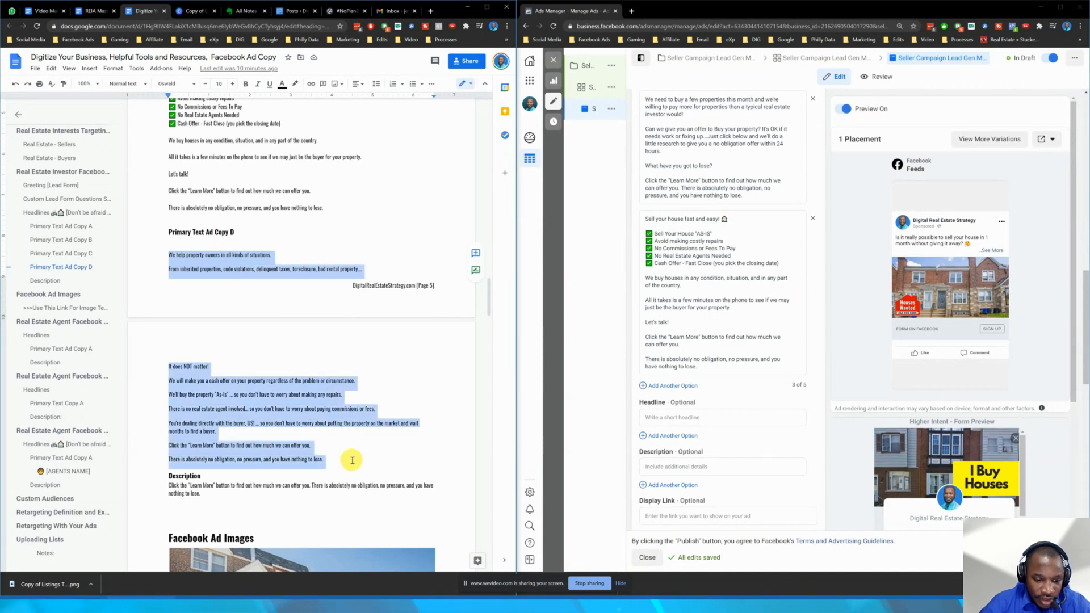
click(684, 387)
click(685, 390)
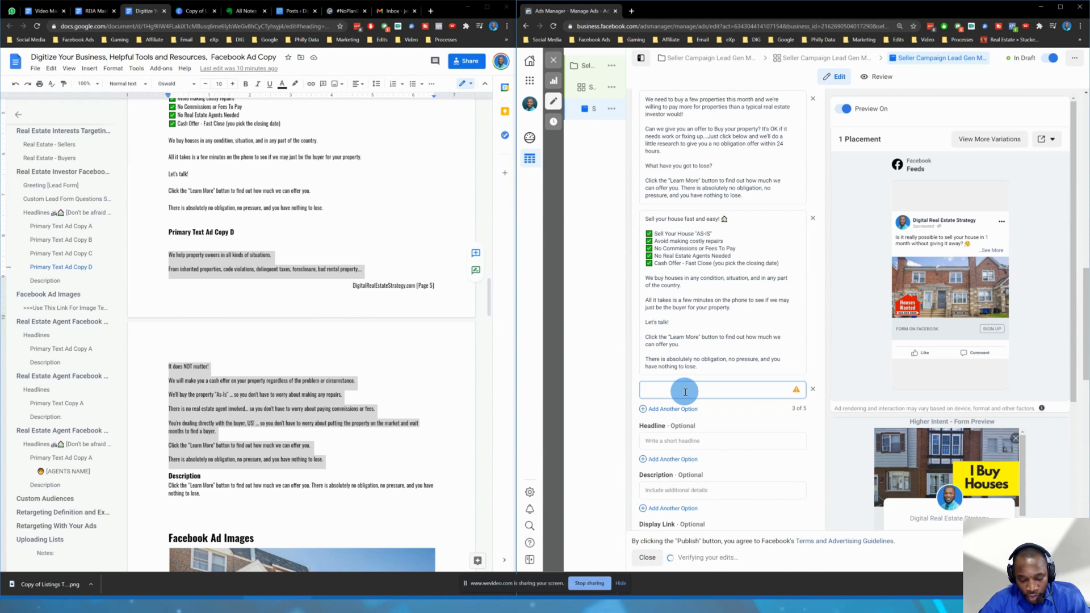
key(ctrl+v)
scroll(684, 318, down, 2)
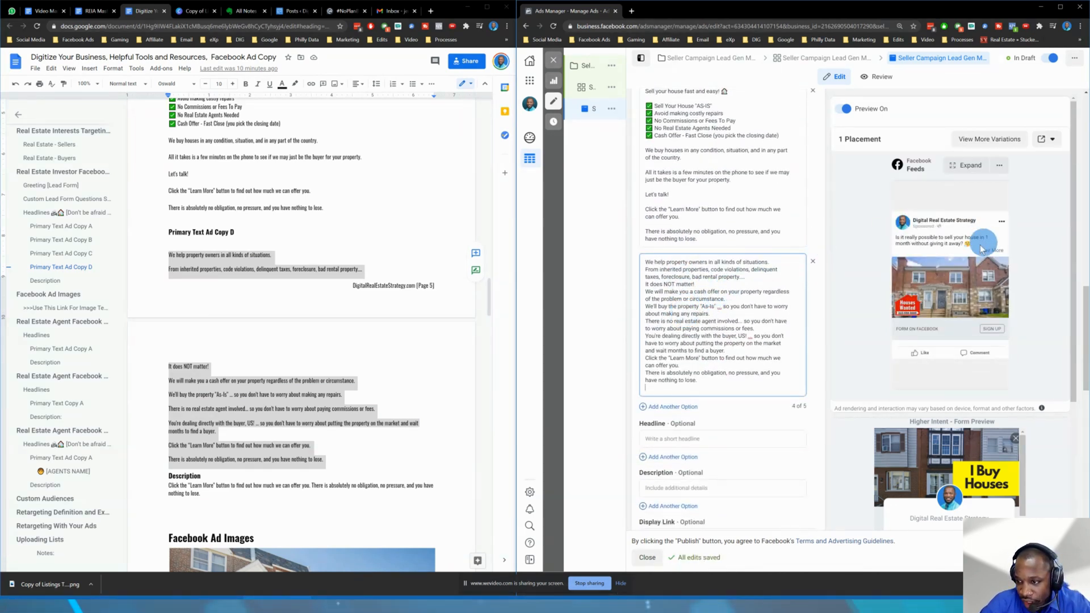
scroll(727, 273, down, 2)
scroll(714, 190, up, 10)
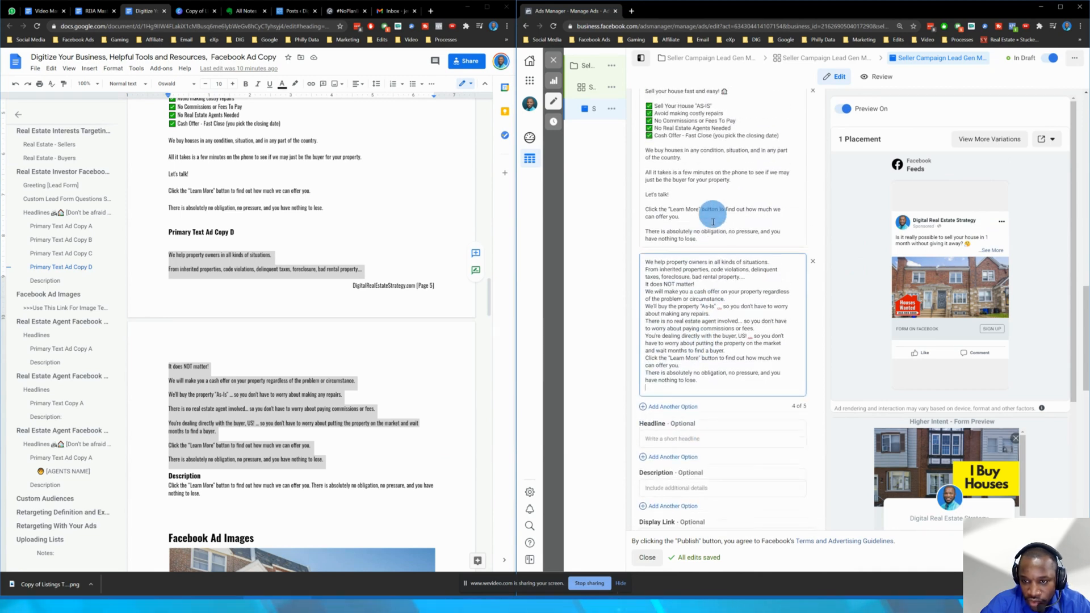
Step: Paste "Attention Homeowners!" from the doc's Headlines section as the first headline
scroll(714, 221, down, 8)
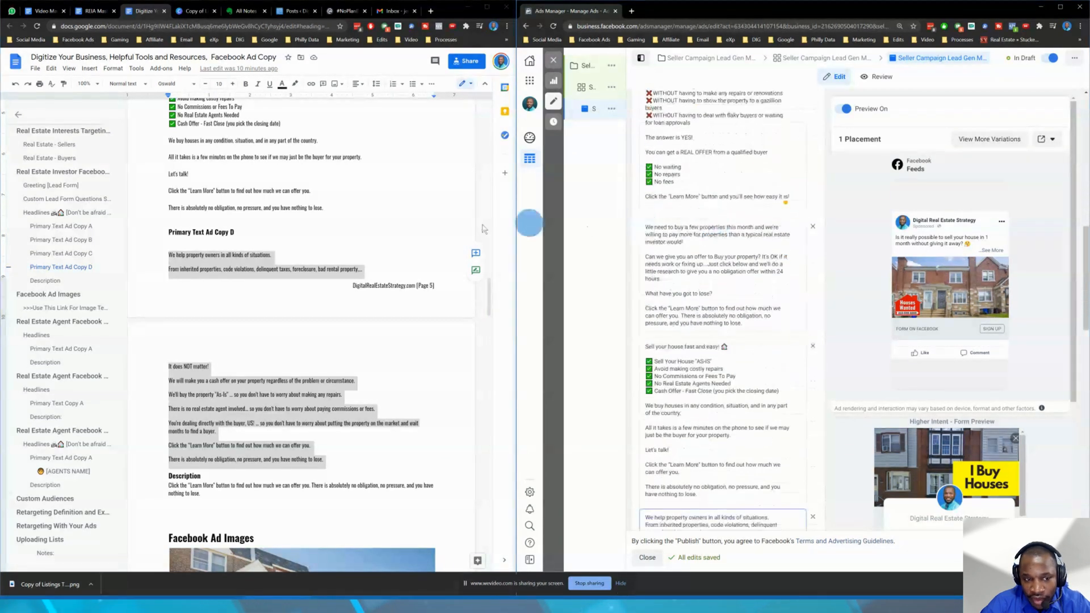
scroll(237, 272, up, 5)
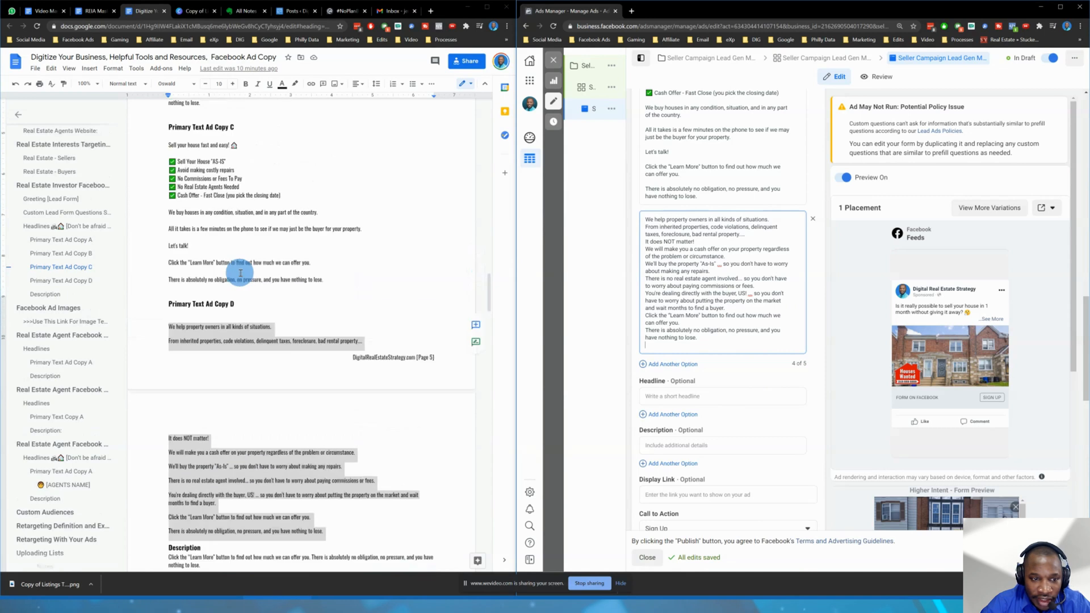
click(82, 241)
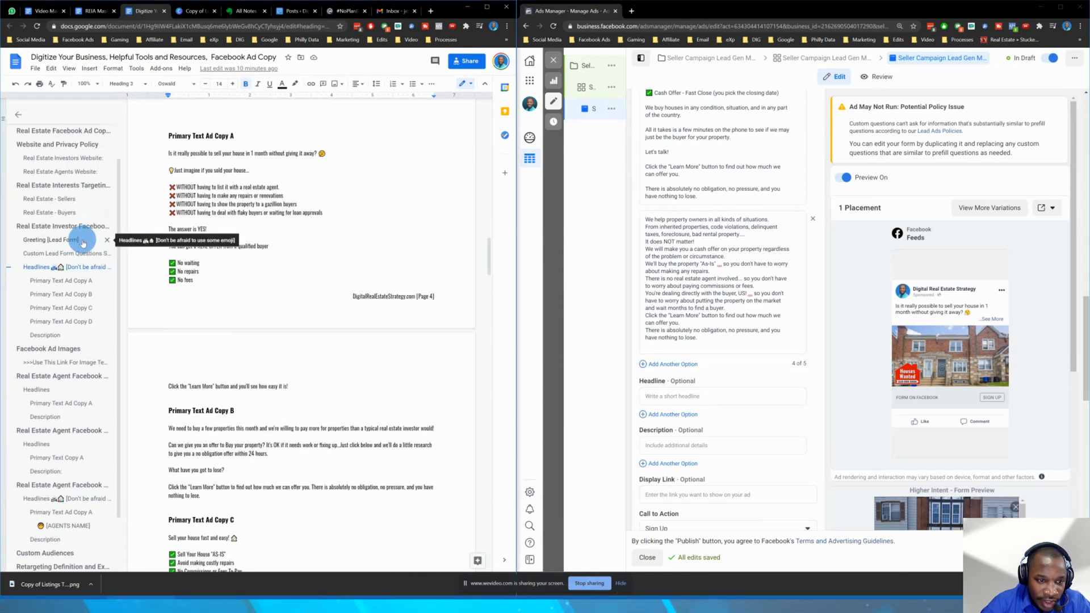
triple_click(208, 188)
key(ctrl+c)
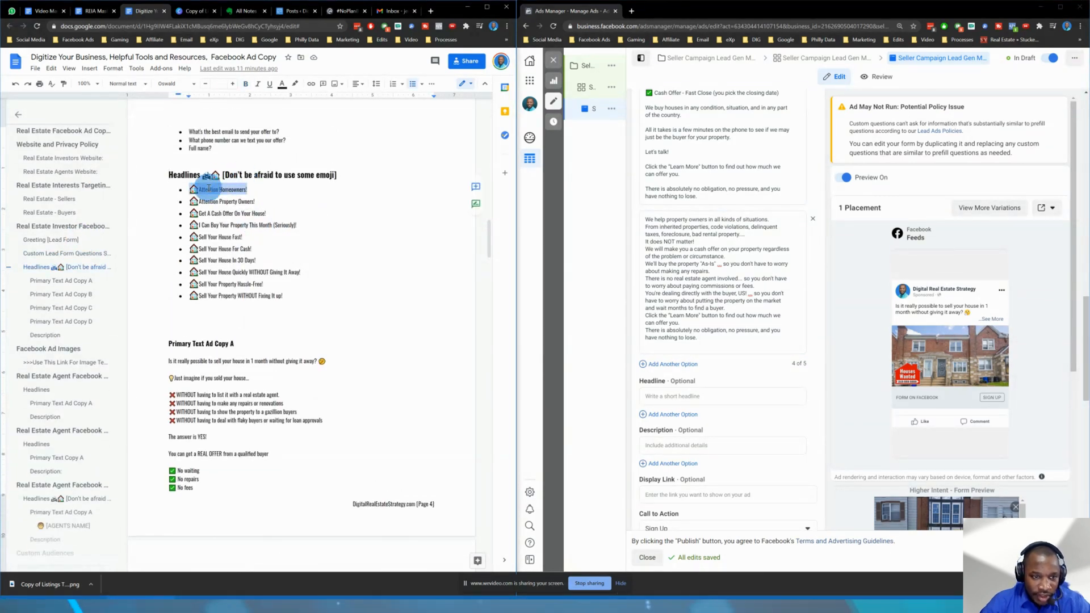
click(660, 396)
key(ctrl+v)
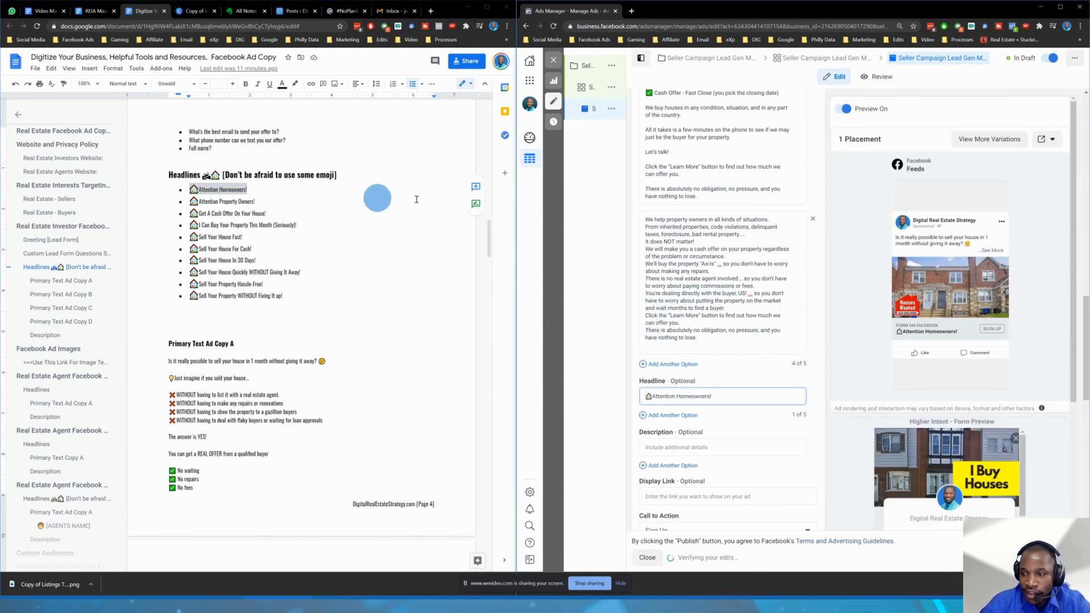
Step: Add "Attention Property Owners!" and "Get A Cash Offer On Your House!" as headlines two and three
triple_click(243, 201)
key(ctrl+c)
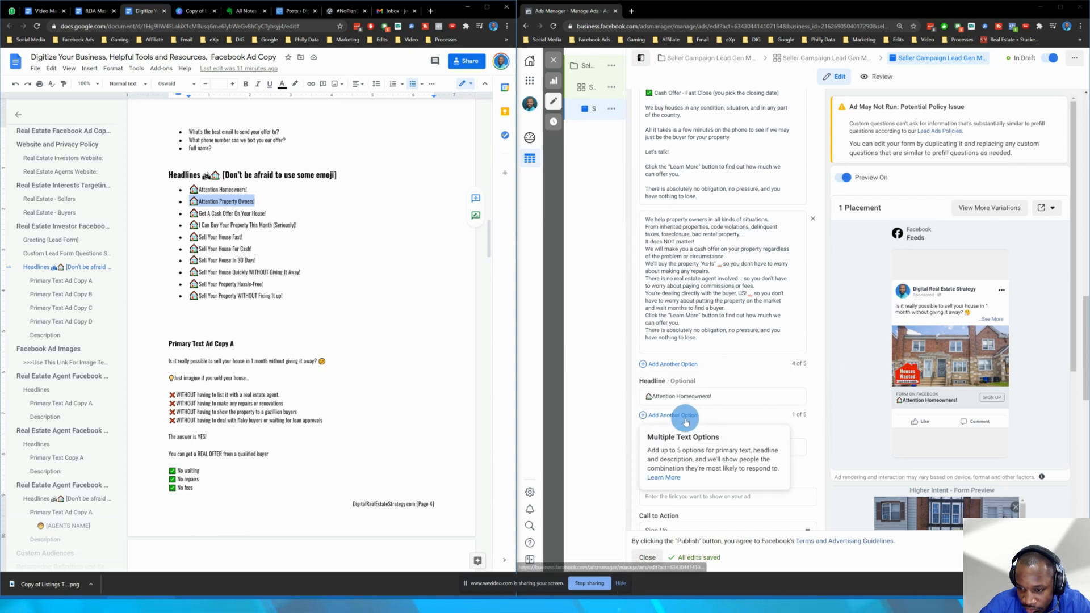
click(681, 418)
click(676, 420)
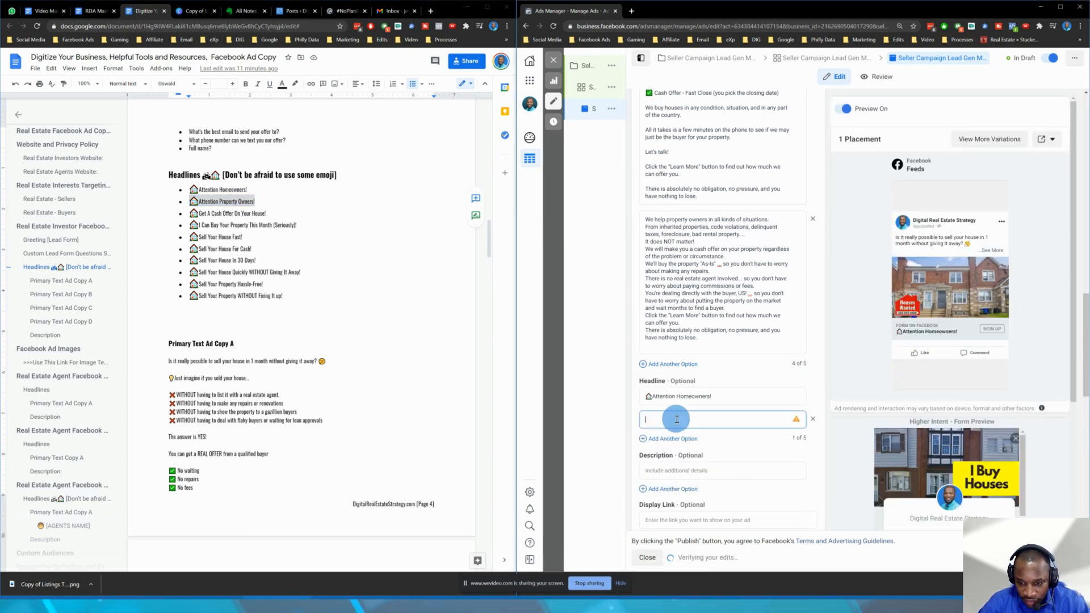
key(ctrl+v)
triple_click(237, 213)
key(ctrl+c)
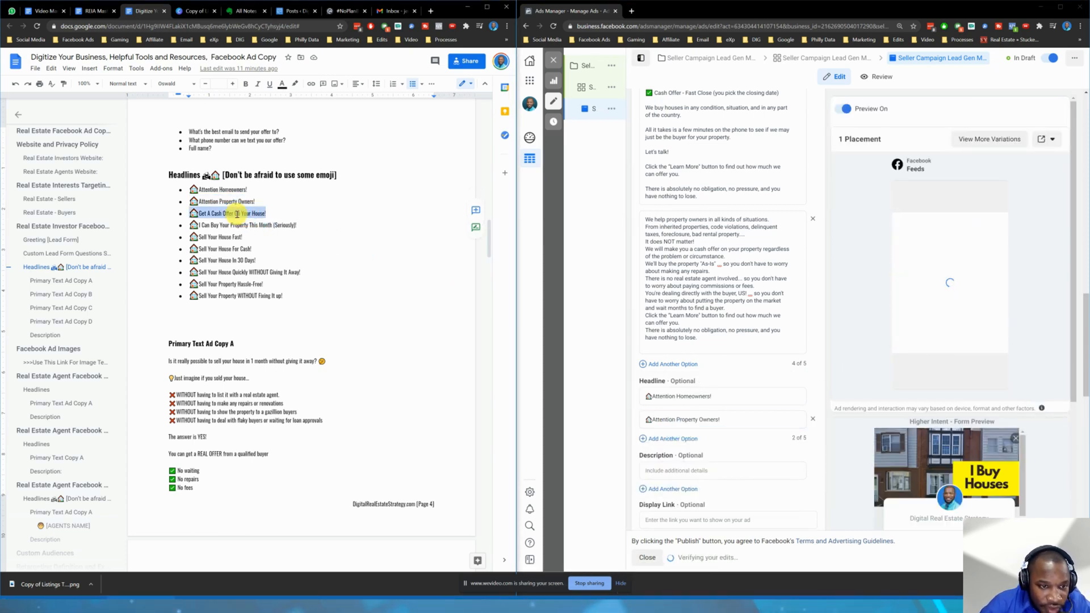
click(665, 439)
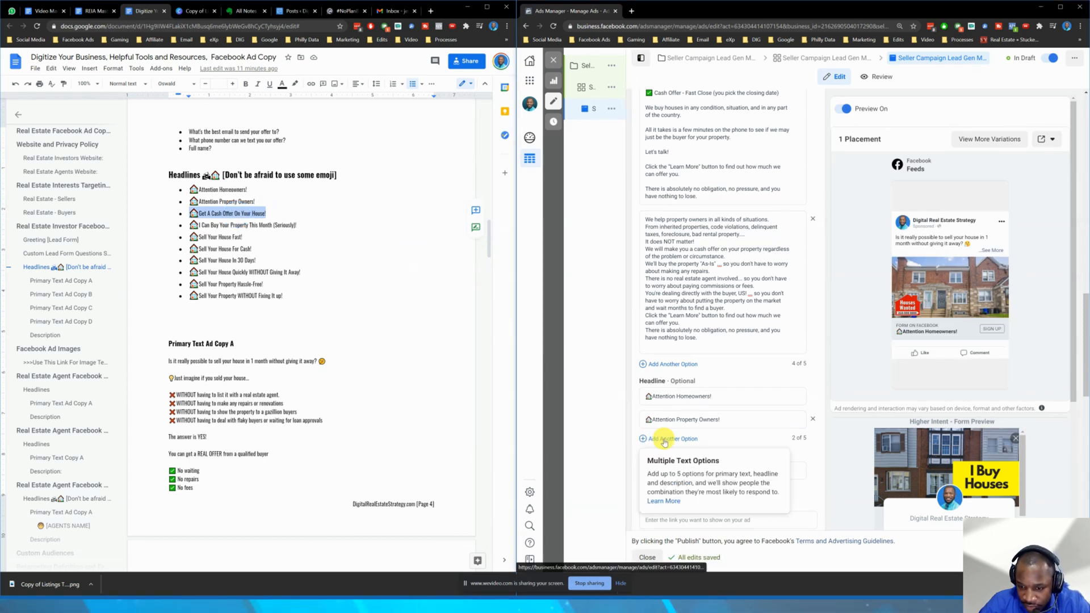
click(681, 445)
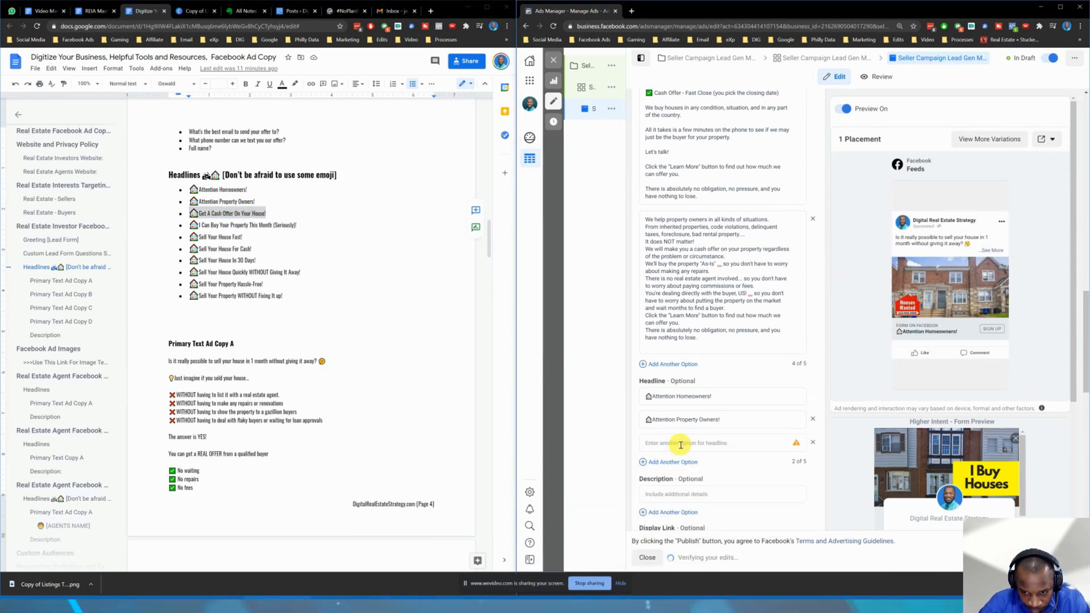
key(ctrl+v)
Step: Add "I Can Buy Your Property" and "Sell Your House For Cash!" as headlines four and five
scroll(241, 251, down, 1)
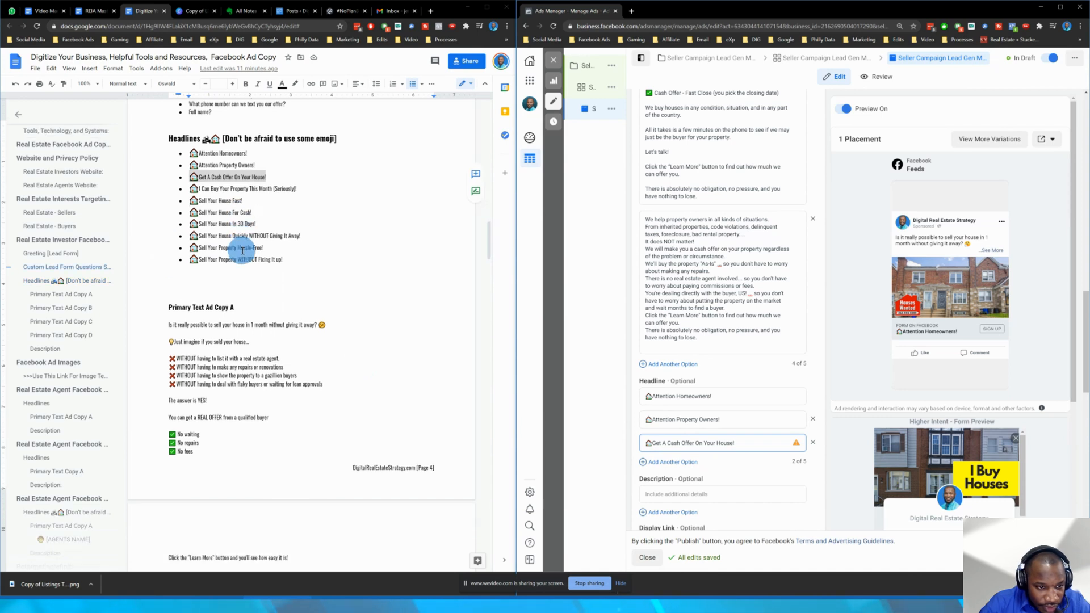
triple_click(240, 183)
key(ctrl+c)
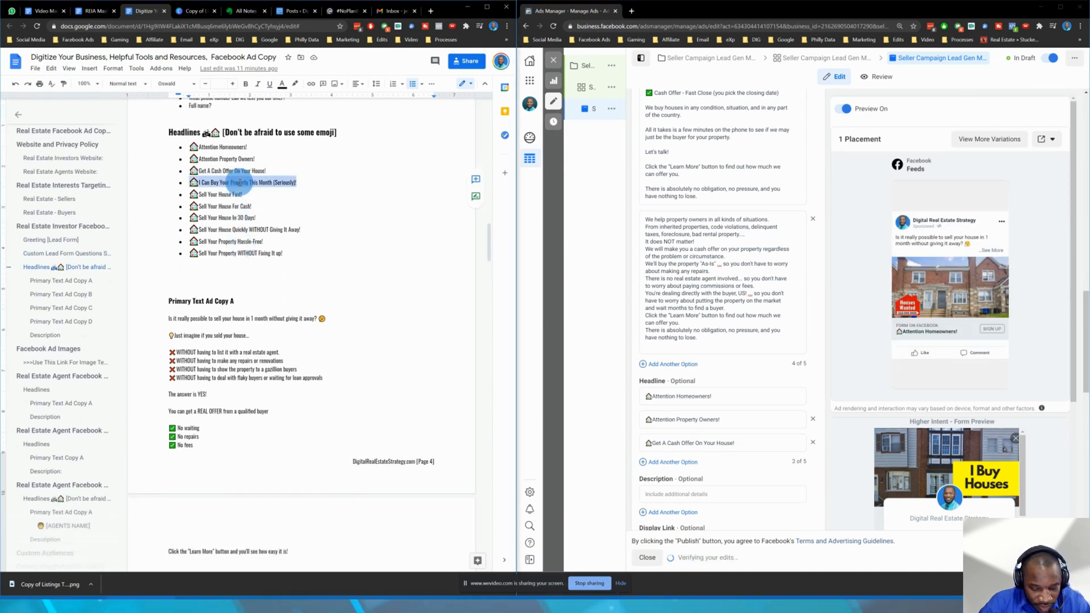
click(672, 461)
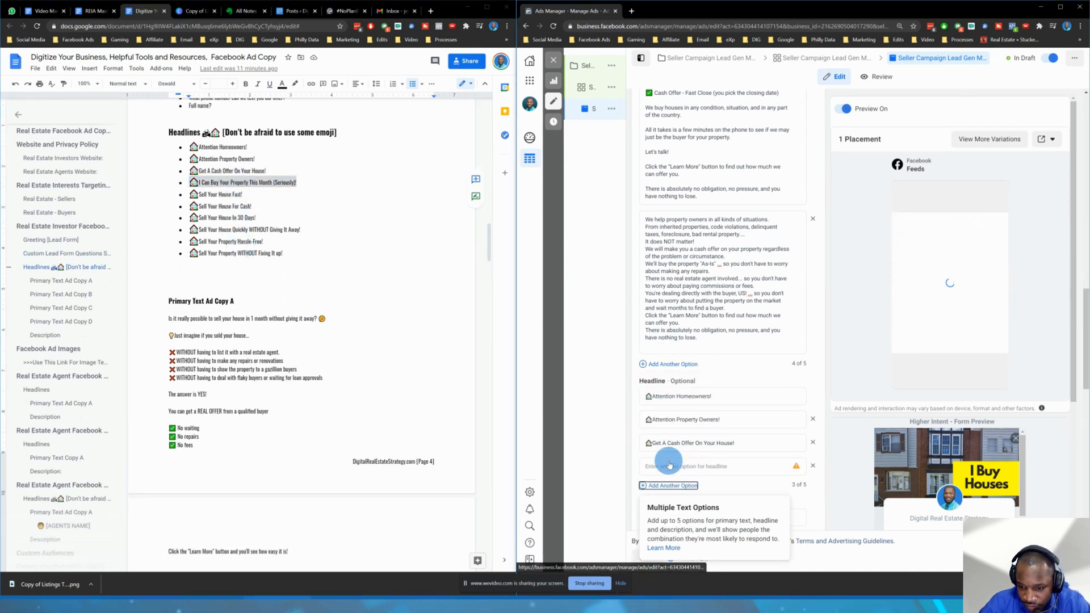
key(ctrl+v)
scroll(784, 360, down, 2)
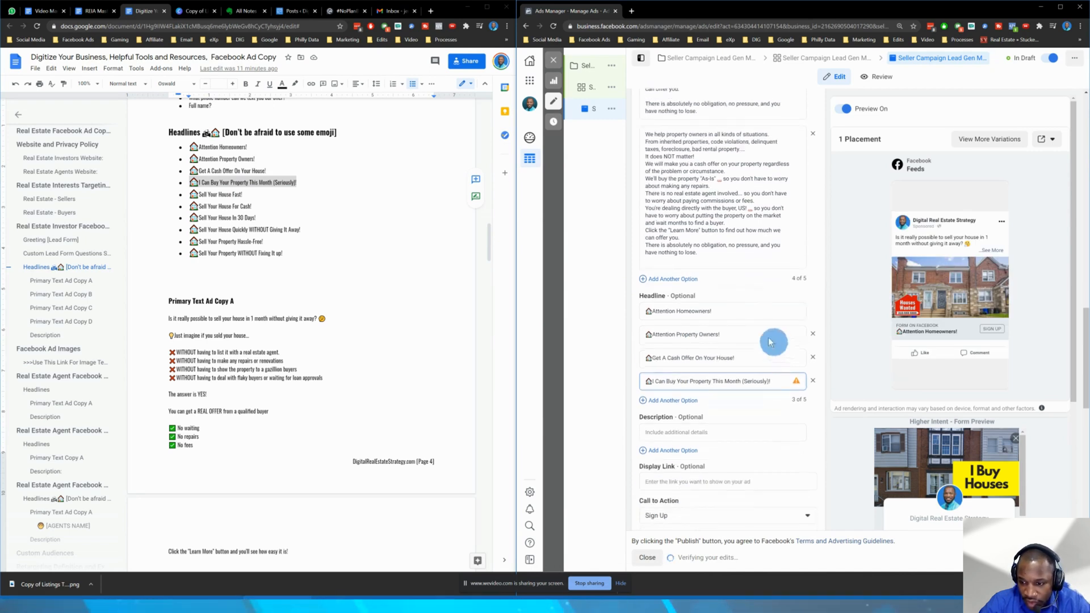
scroll(653, 329, down, 2)
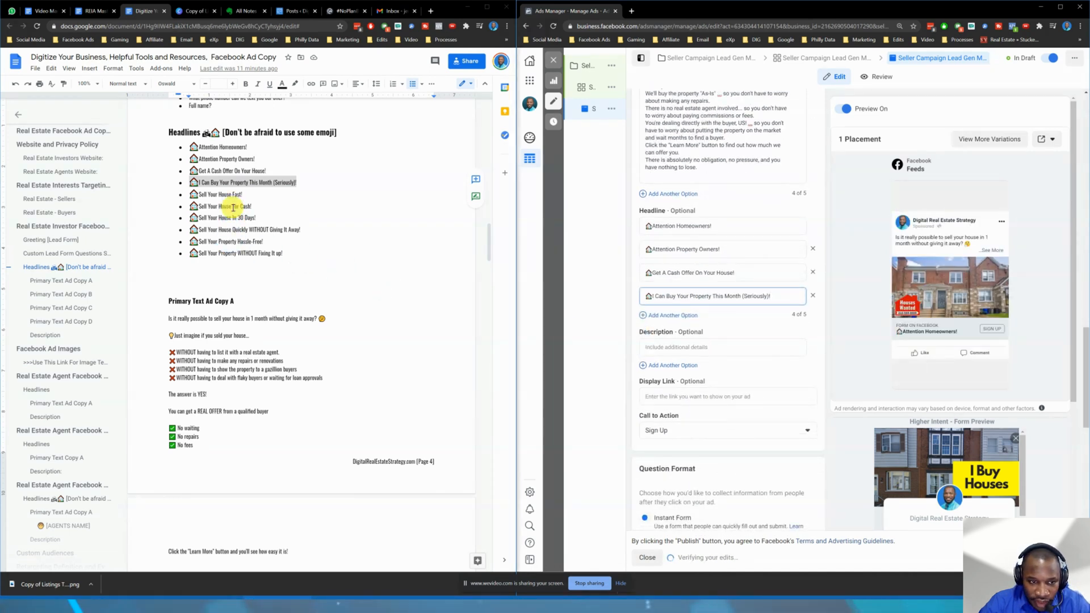
triple_click(233, 208)
key(ctrl+c)
click(660, 324)
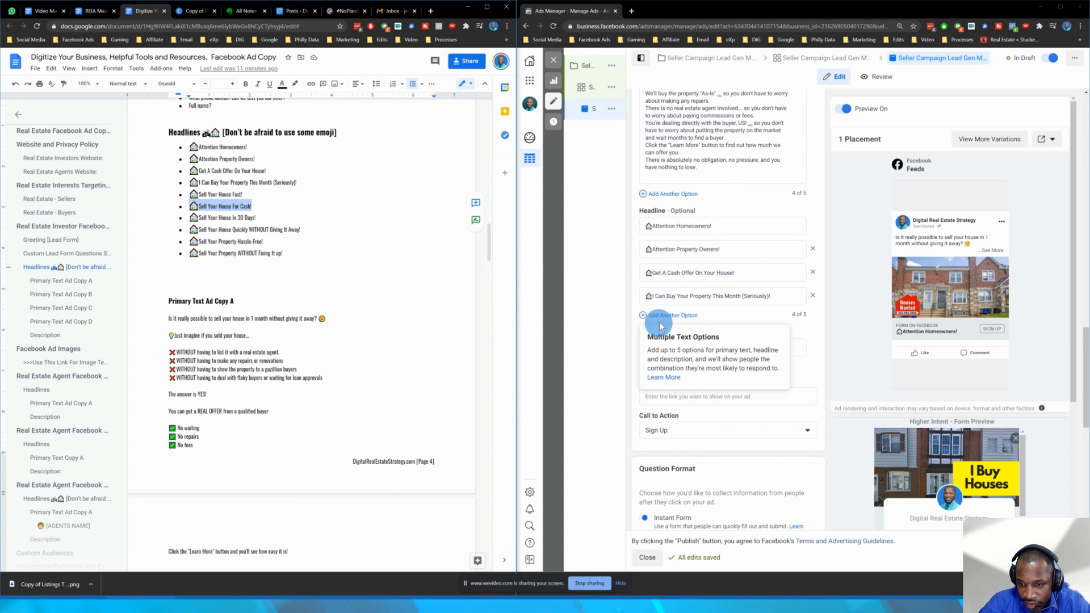
click(674, 320)
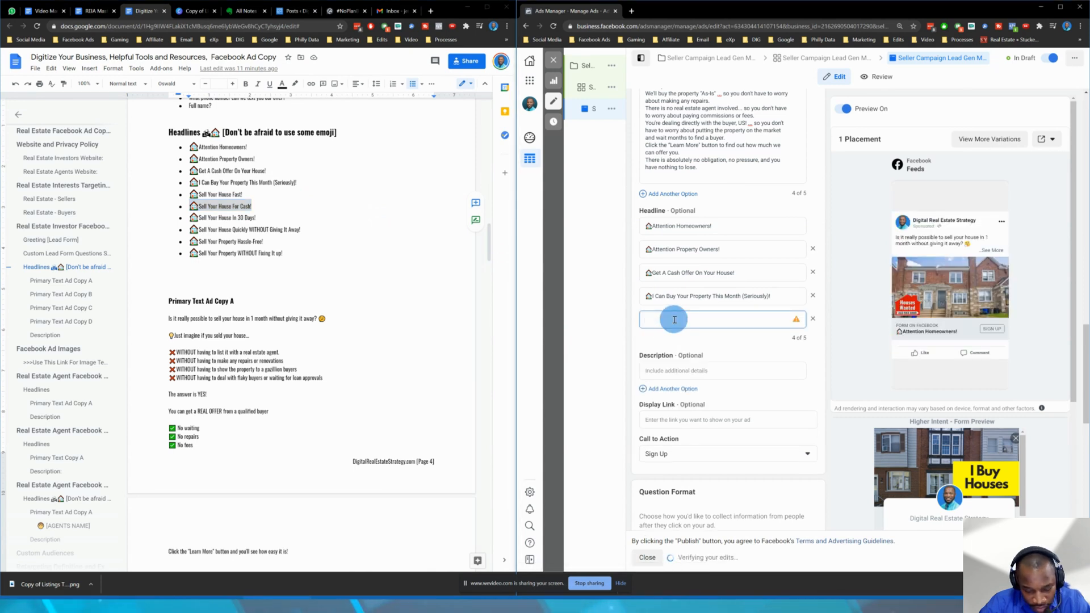
key(ctrl+v)
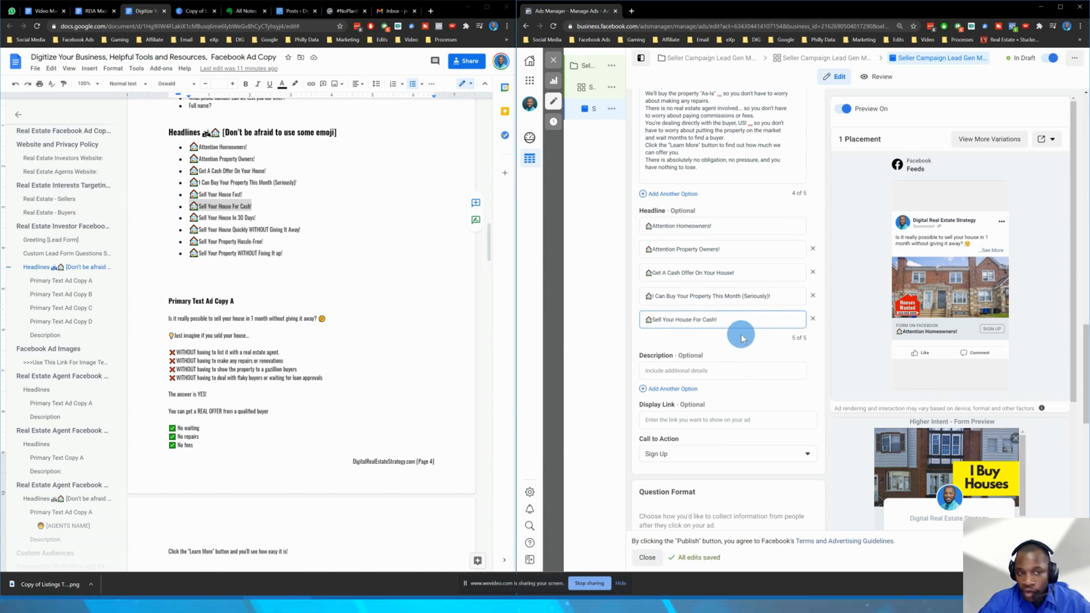
scroll(741, 337, down, 2)
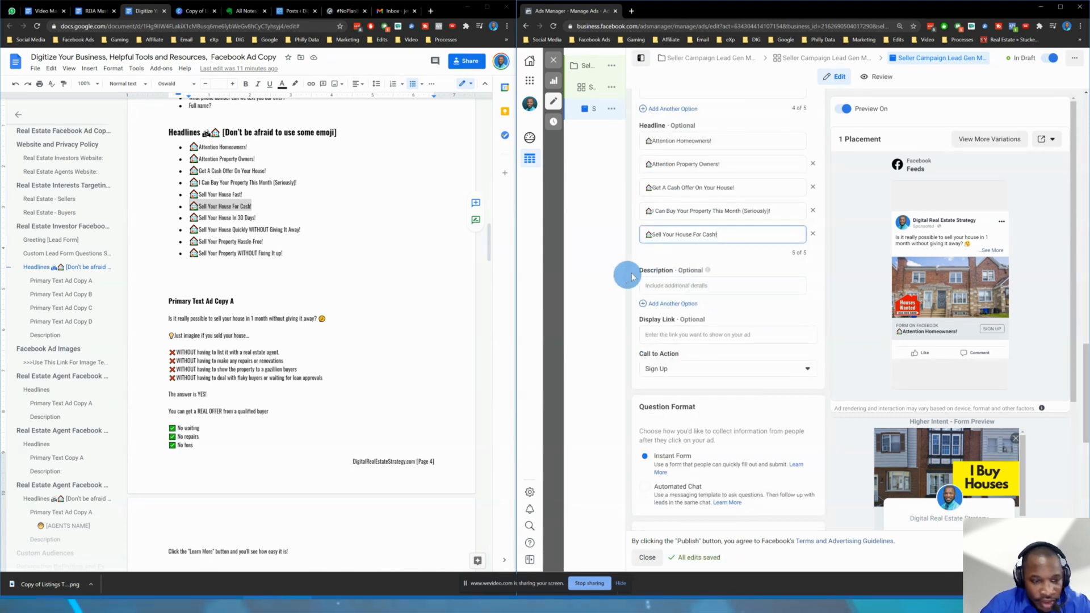
Step: Paste the doc's "Learn More" line into the ad's Description field
scroll(268, 243, down, 1)
scroll(268, 243, down, 2)
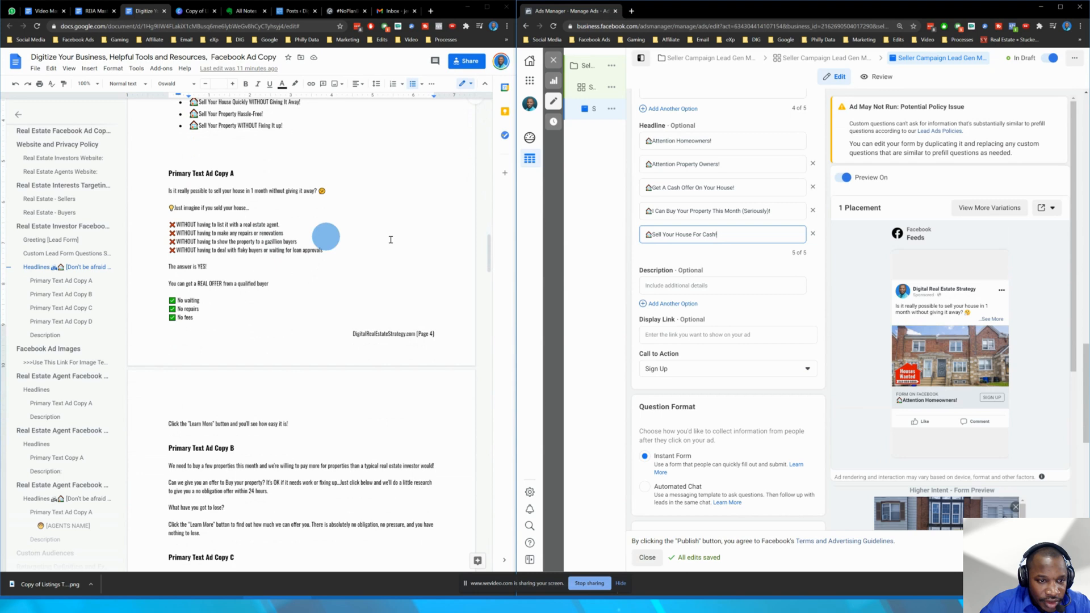
scroll(237, 224, down, 3)
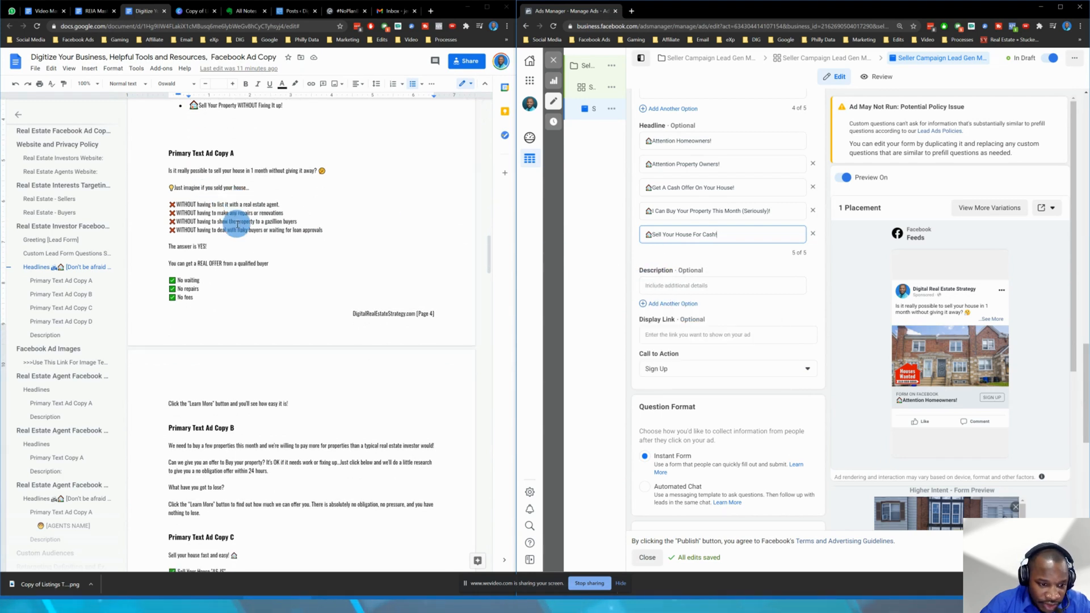
scroll(238, 224, up, 3)
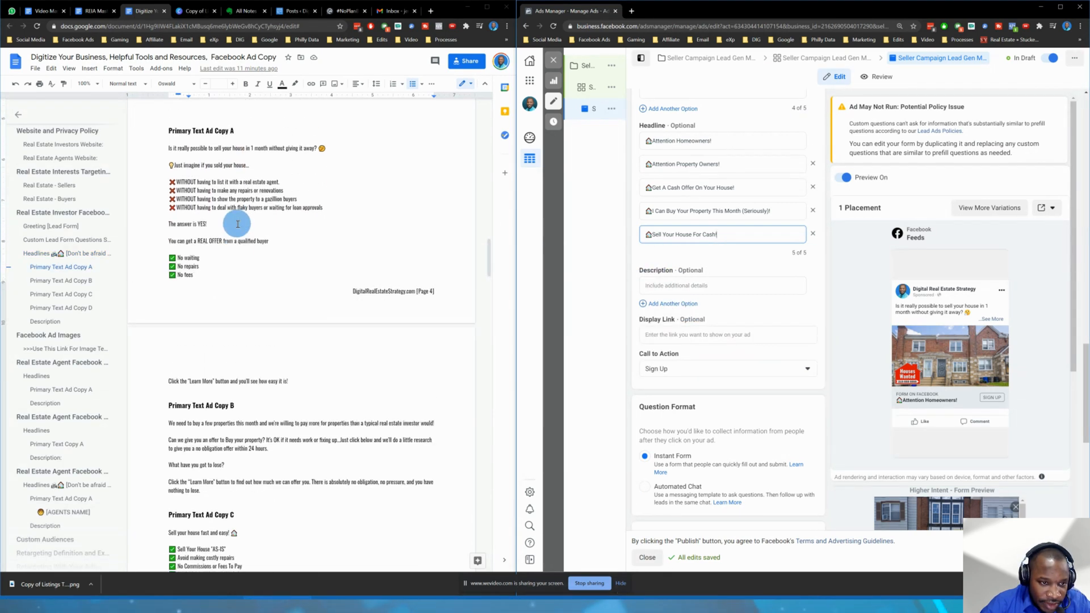
scroll(239, 221, down, 6)
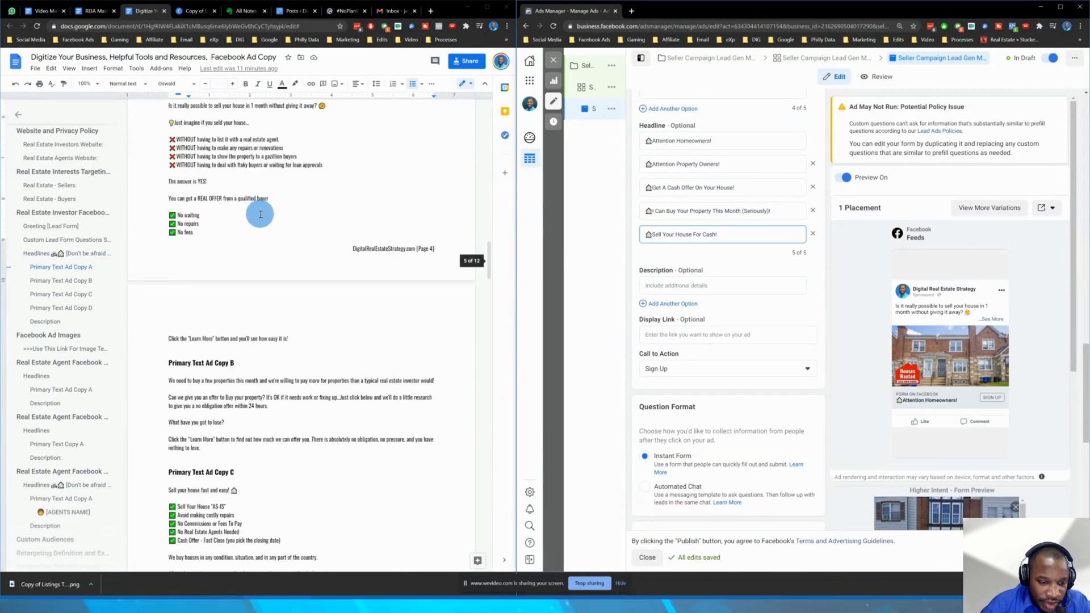
triple_click(237, 214)
key(ctrl+c)
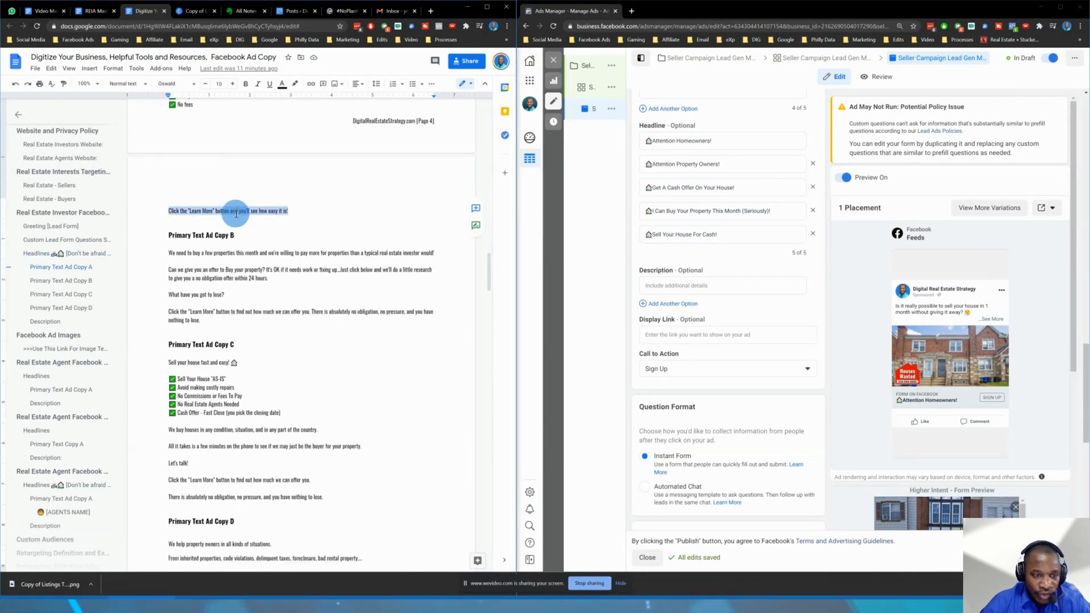
click(667, 285)
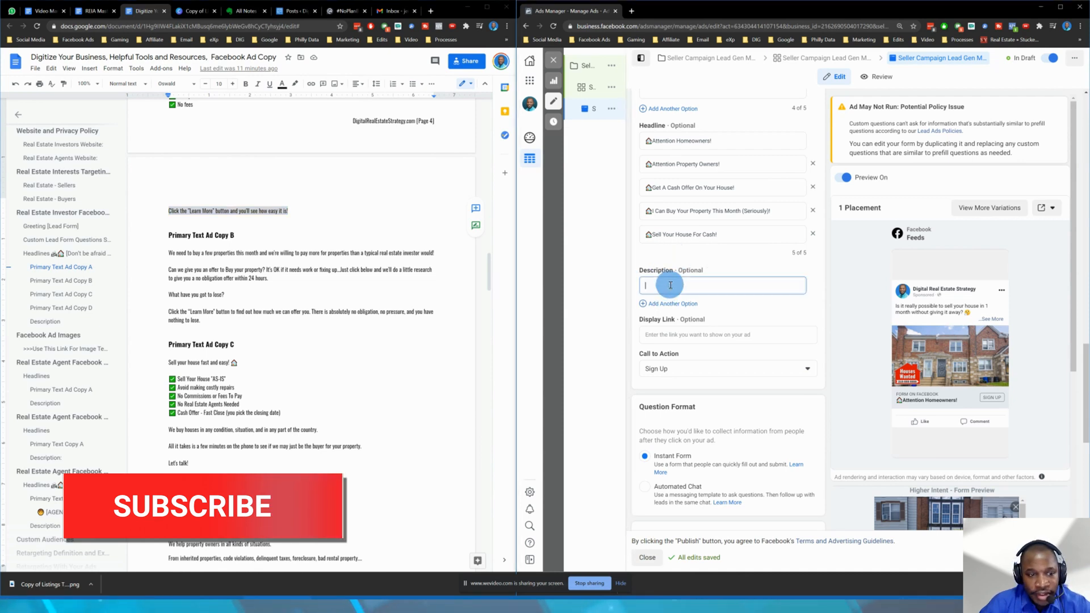
key(ctrl+v)
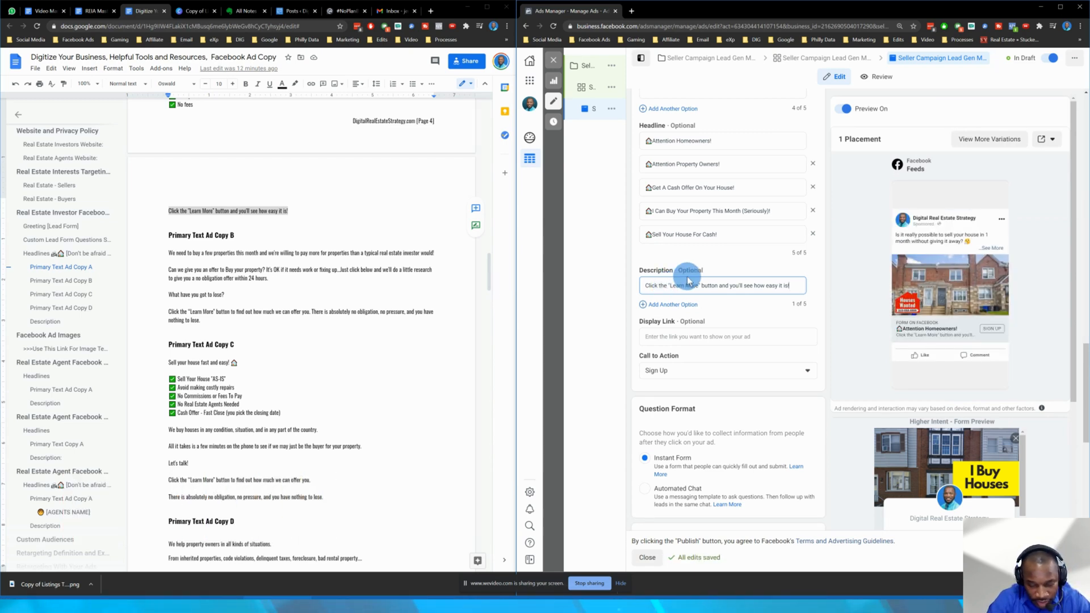
Step: Dismiss the emoji panel and delete the stray blank line from the description
key(super+period)
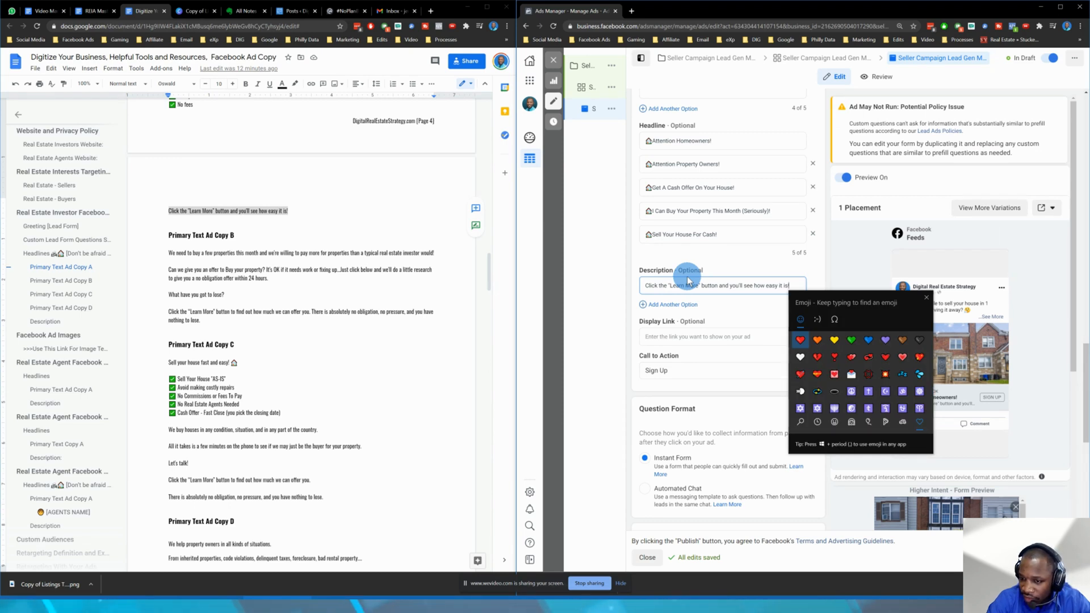
text(arro)
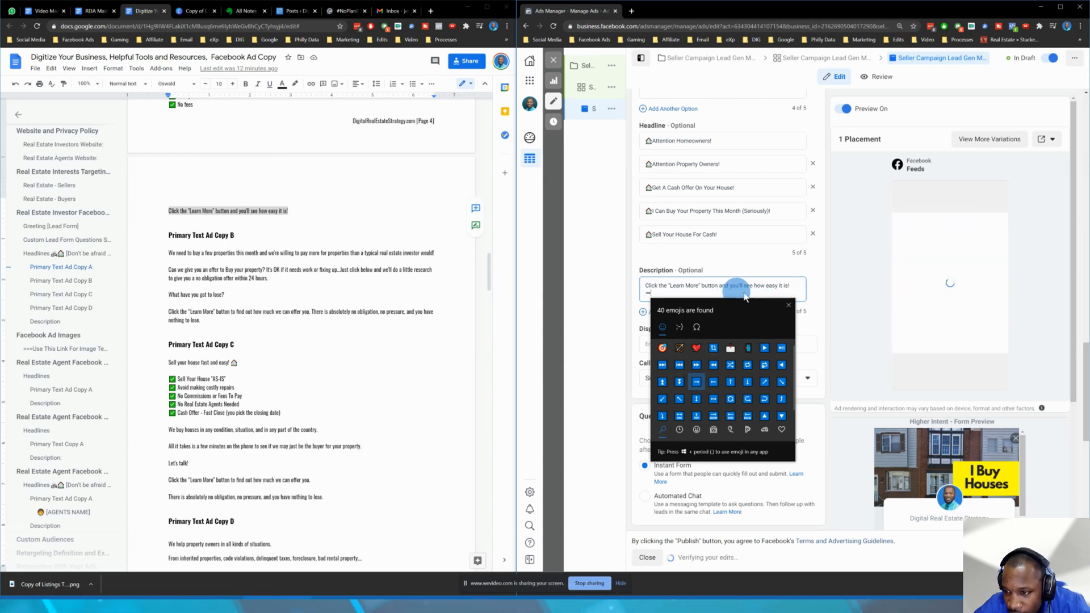
click(751, 266)
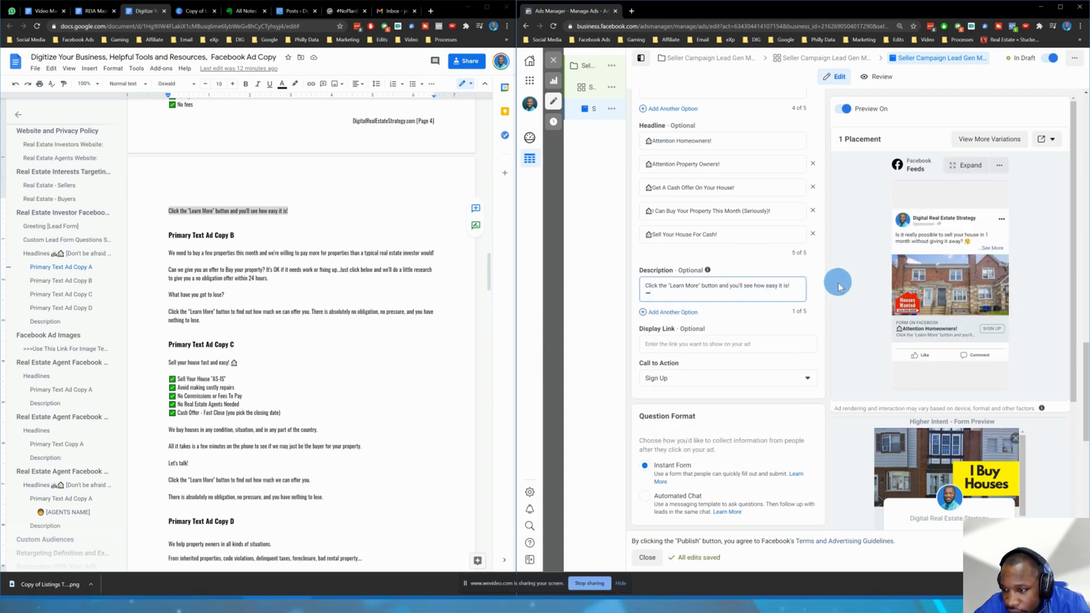
click(648, 293)
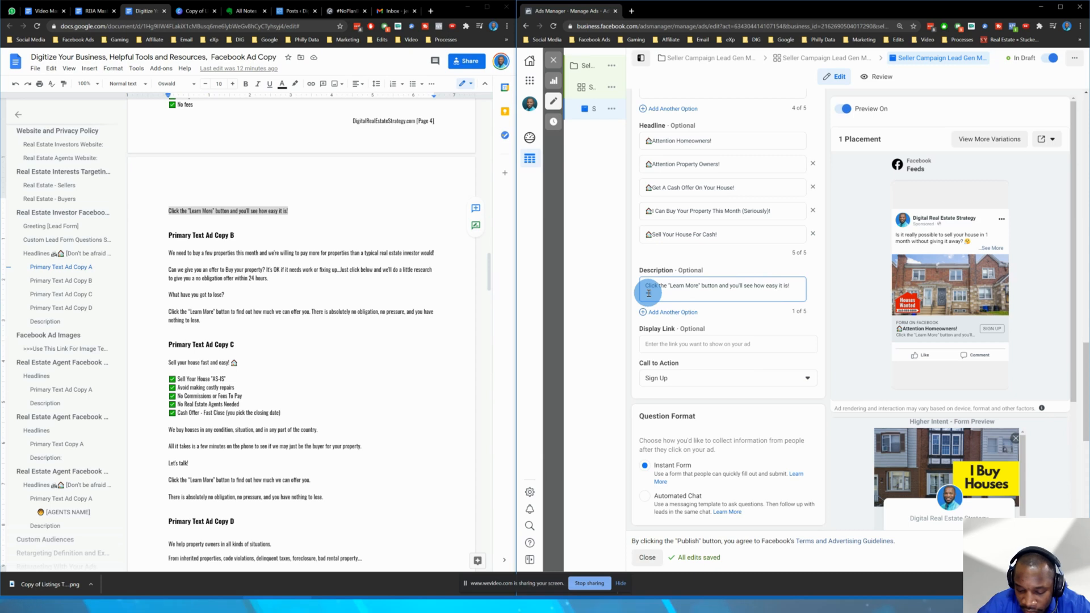
key(BackSpace)
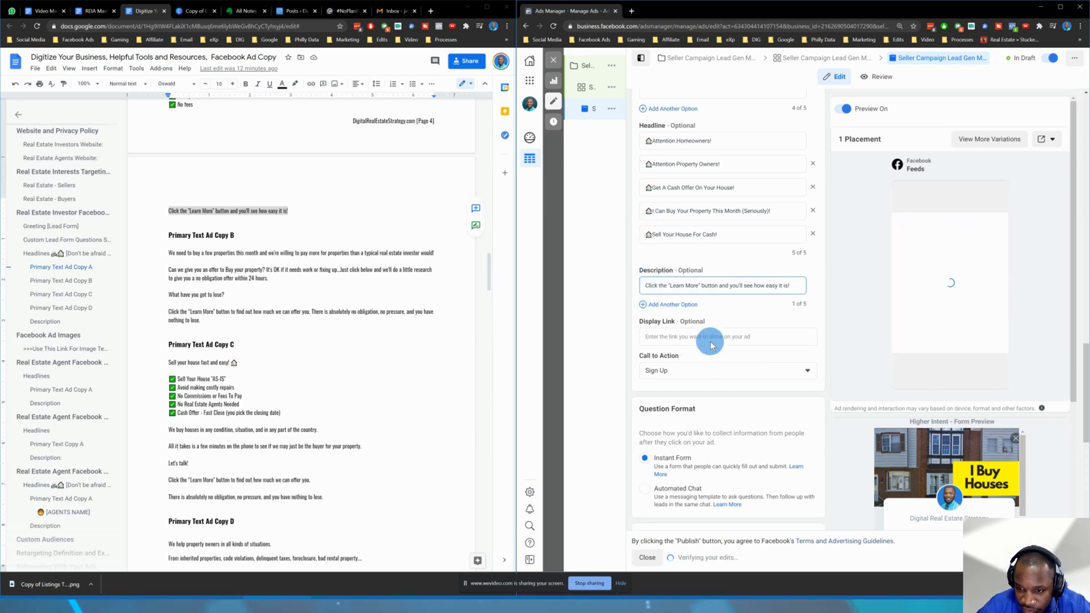
click(714, 337)
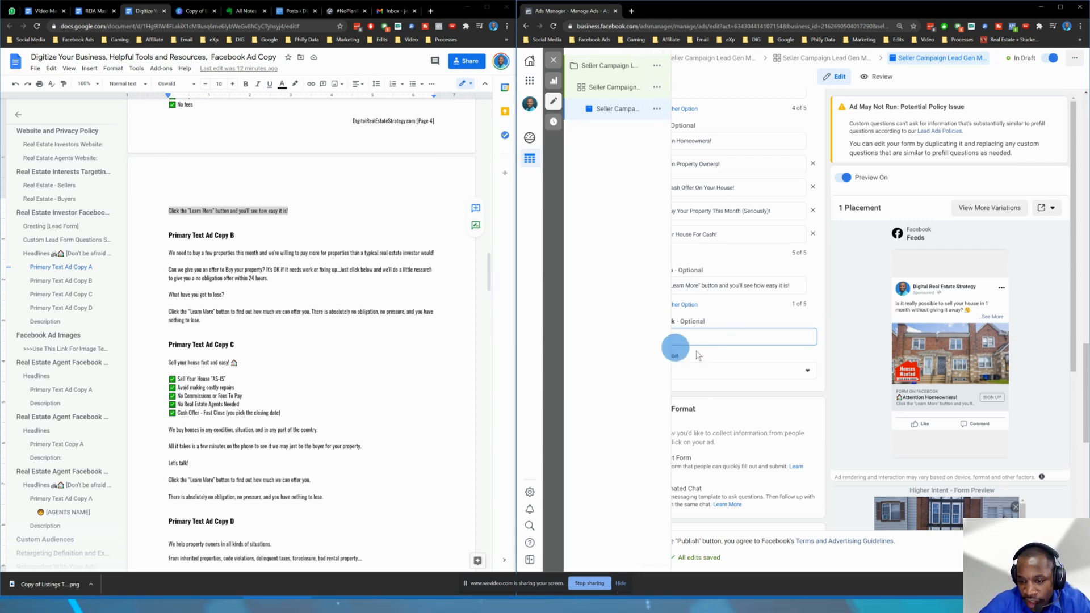
Step: Replace the Sign Up call to action with Learn More and check the updated feed preview
click(761, 370)
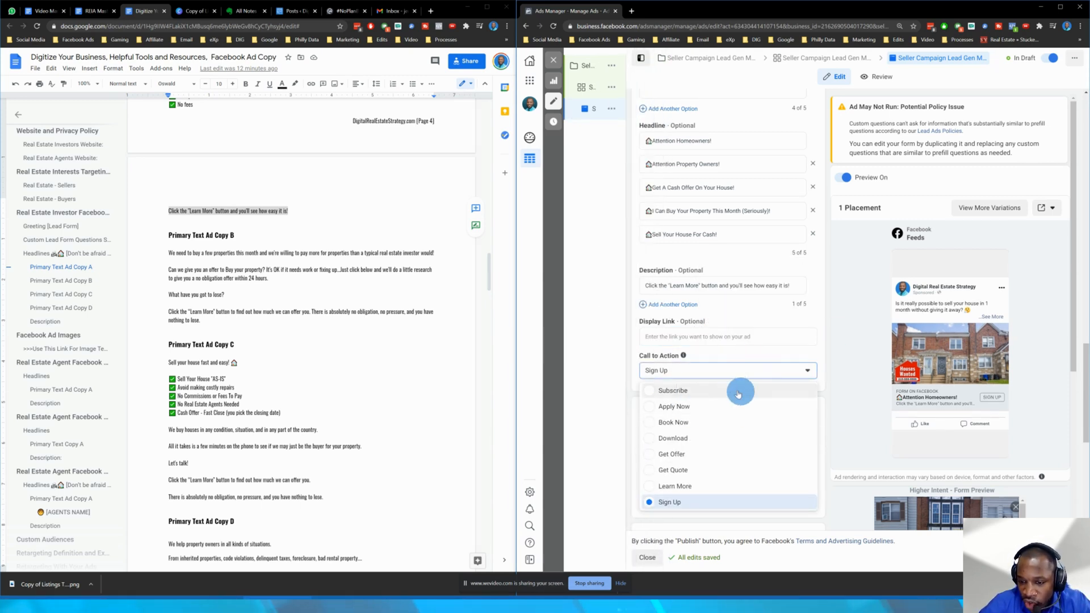
click(672, 285)
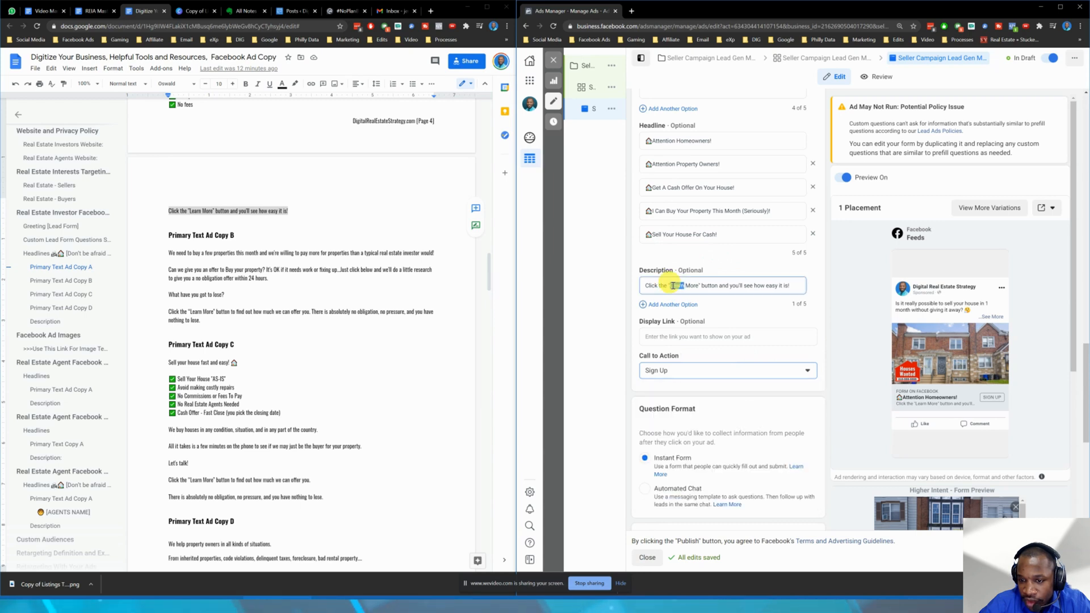
triple_click(679, 283)
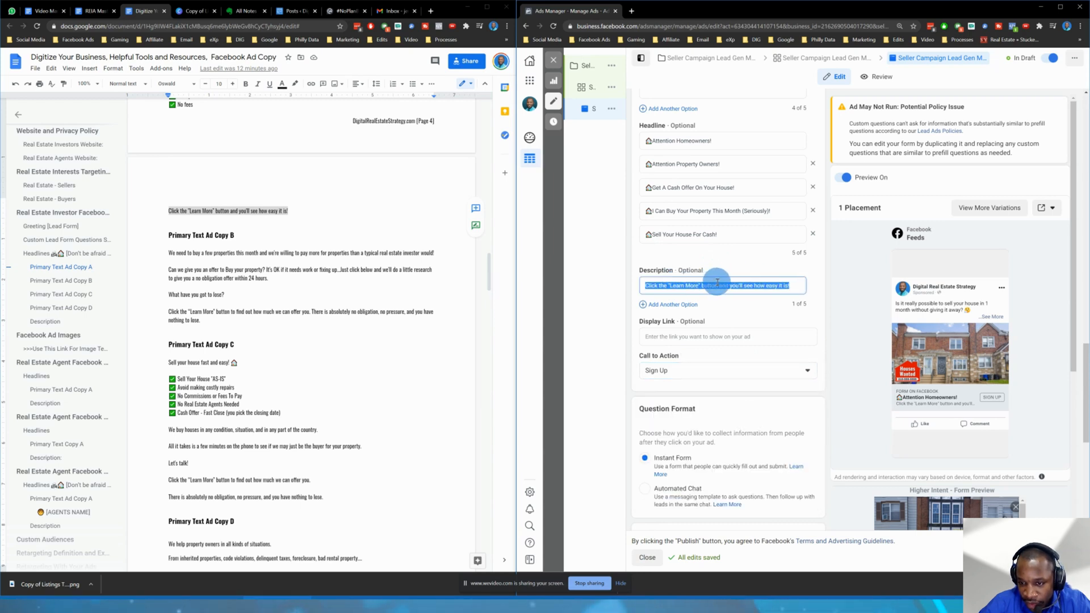
click(711, 375)
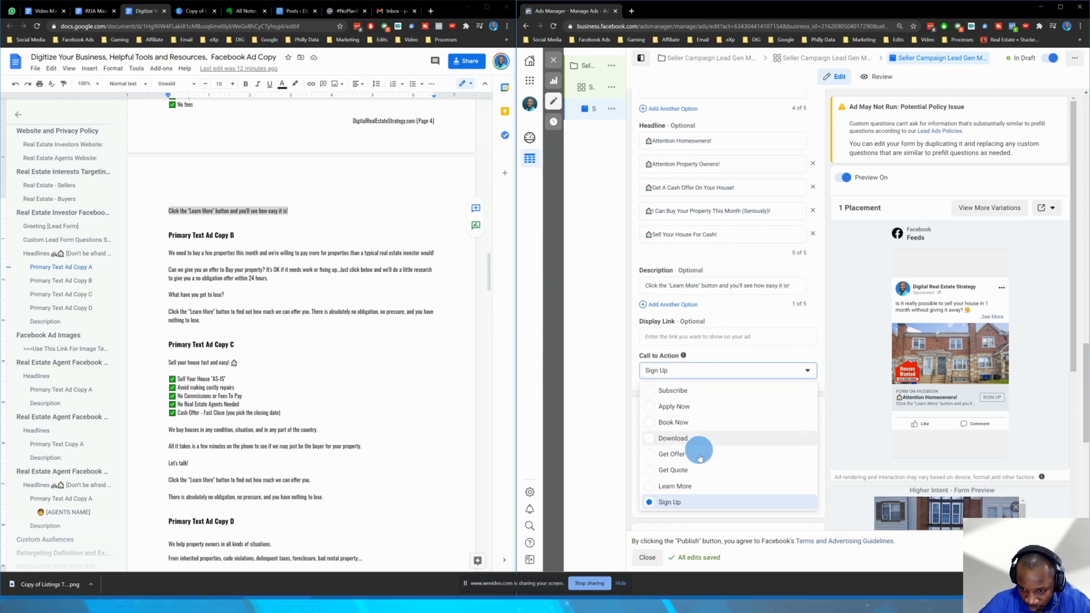
click(679, 486)
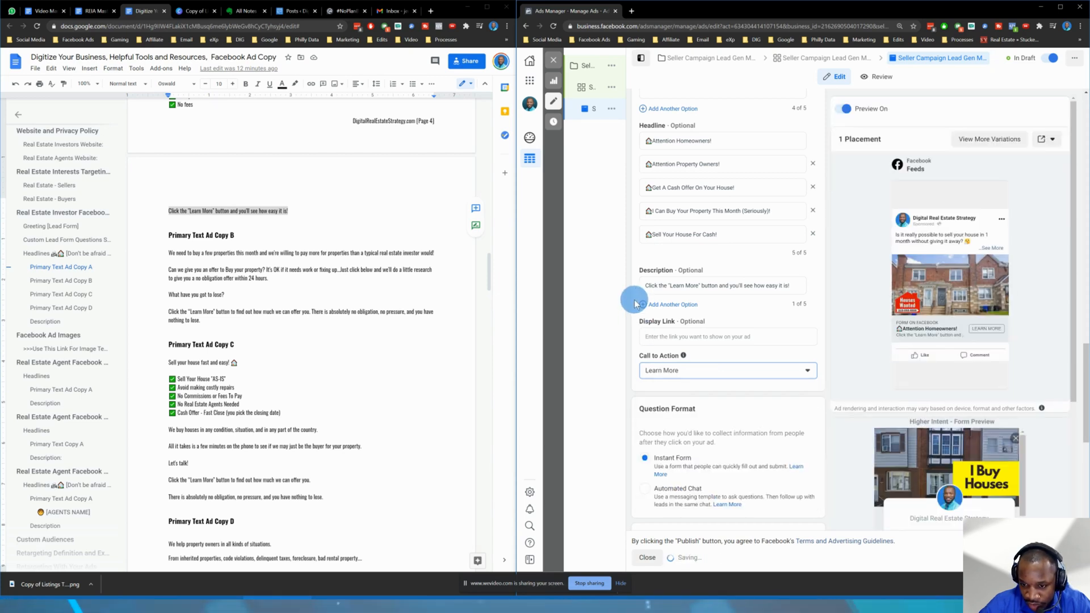
scroll(687, 290, down, 3)
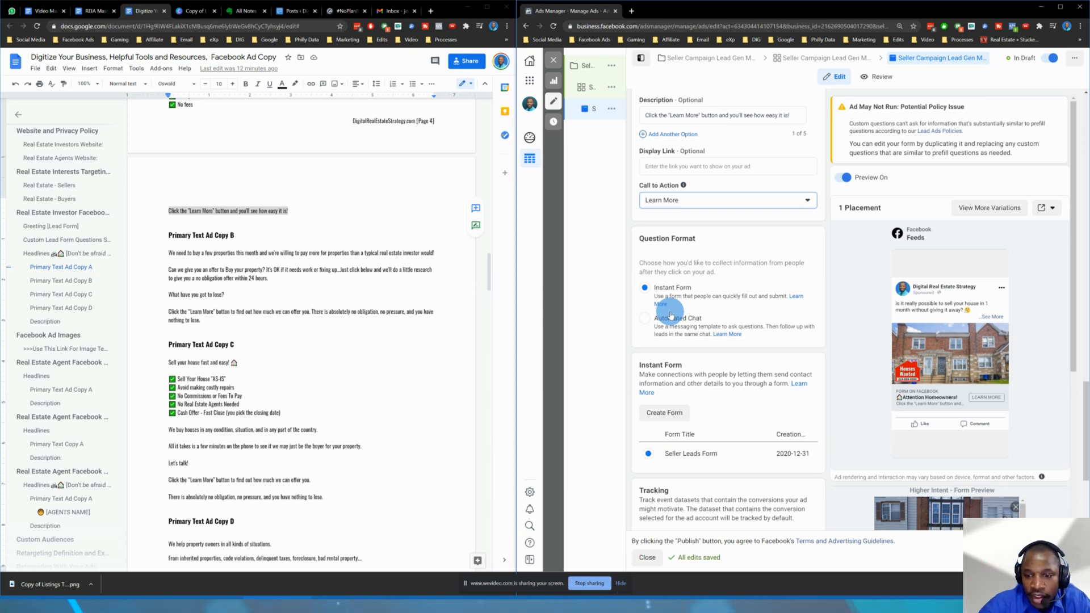
scroll(682, 289, down, 2)
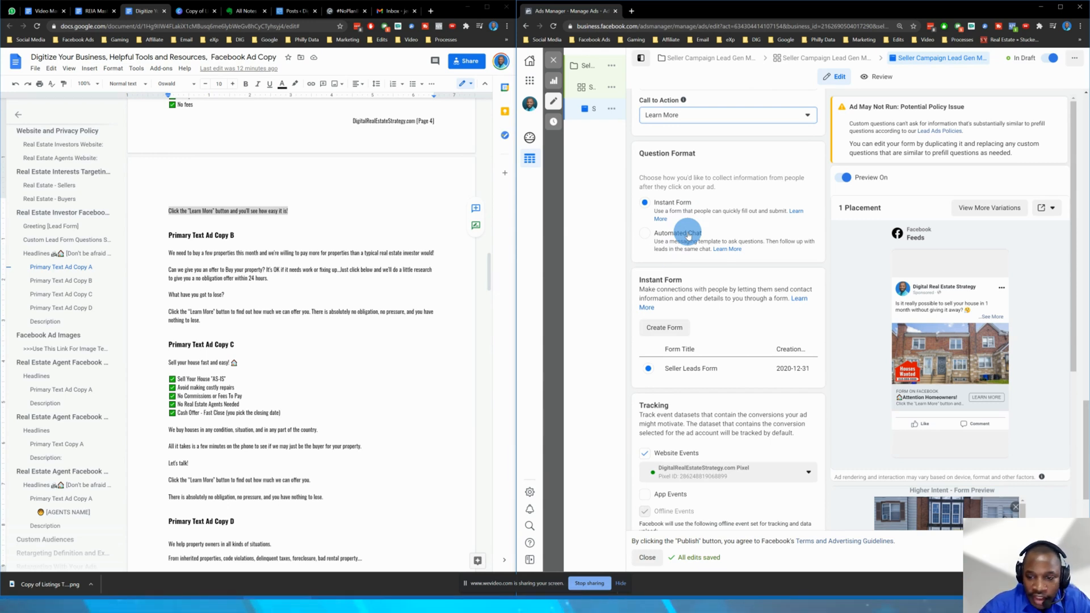
scroll(709, 224, down, 2)
scroll(721, 221, up, 2)
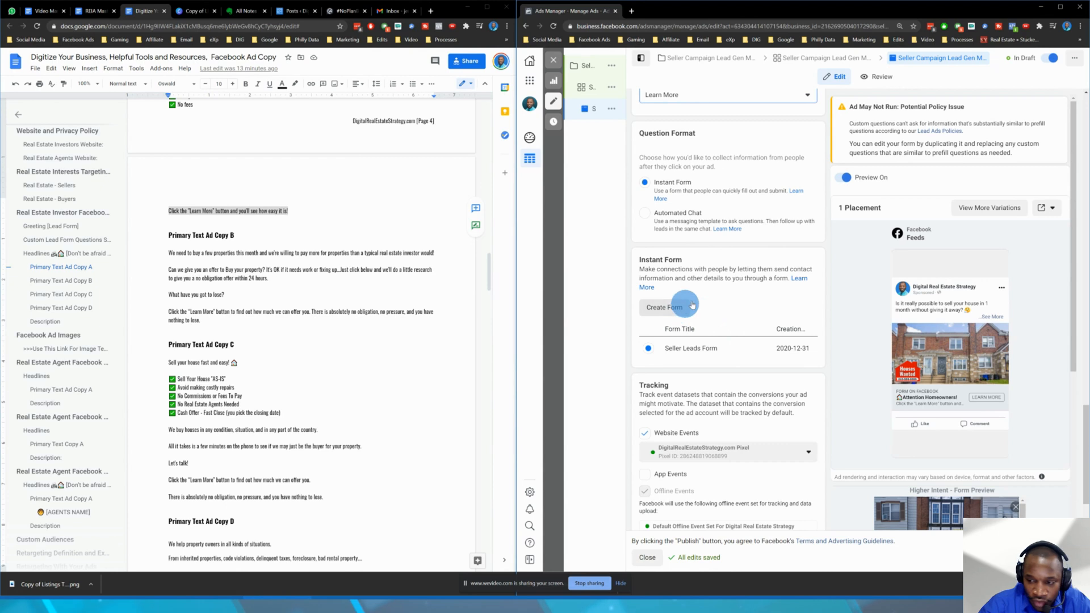
scroll(692, 305, down, 2)
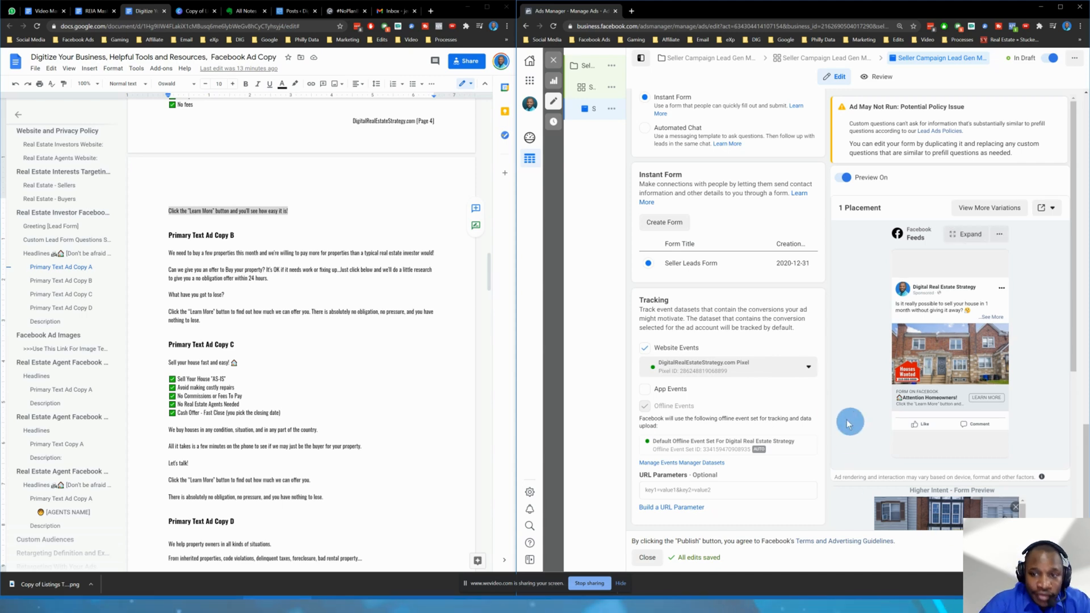
scroll(772, 389, up, 15)
scroll(776, 385, up, 2)
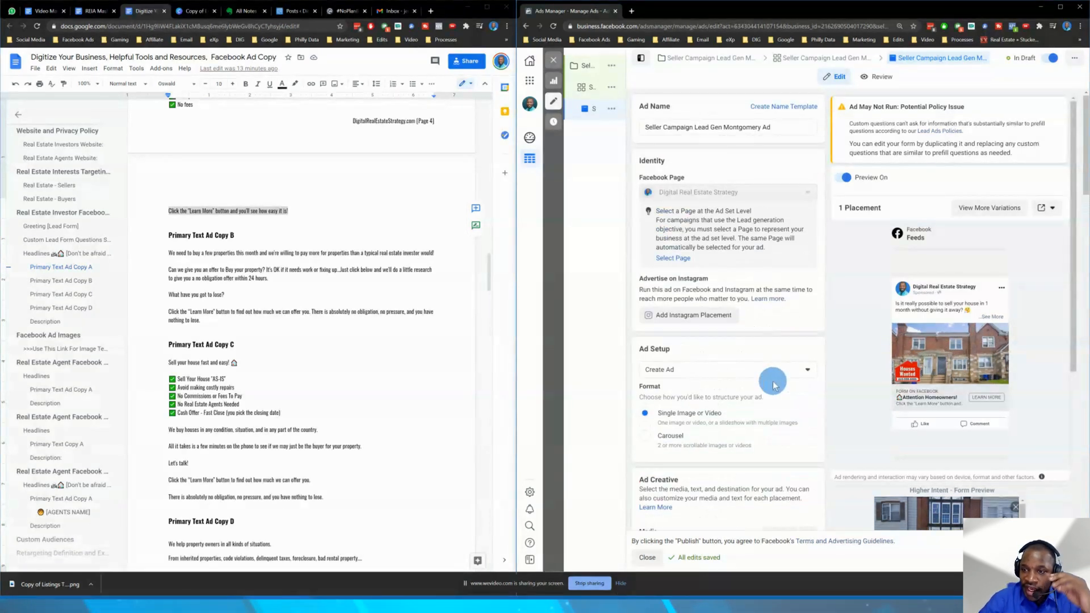
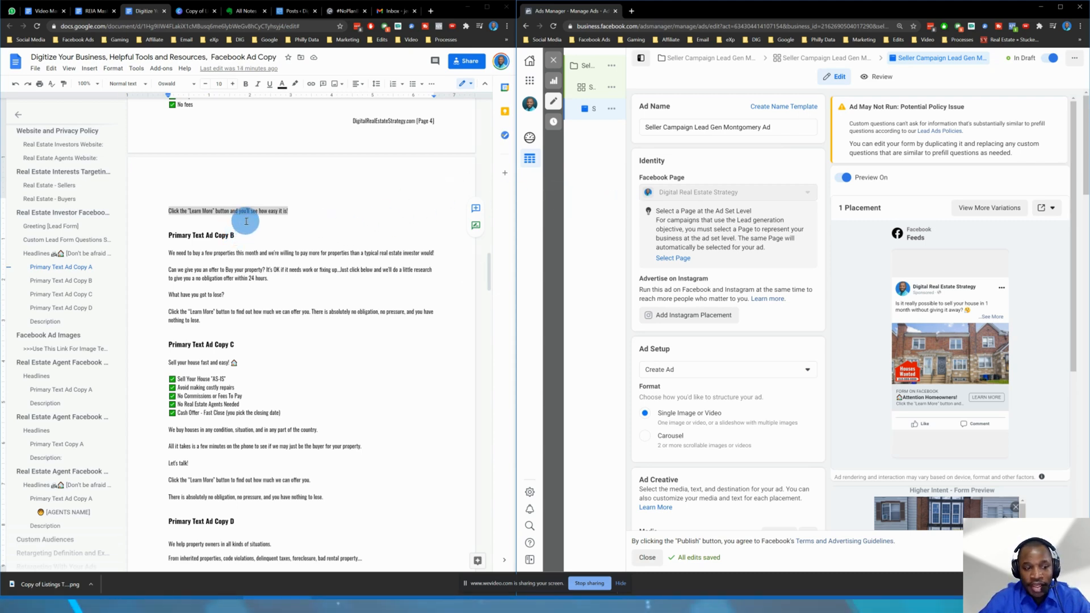
Step: Scroll the ad-copy doc back up to page 1's Facebook Resources links
scroll(245, 233, up, 4)
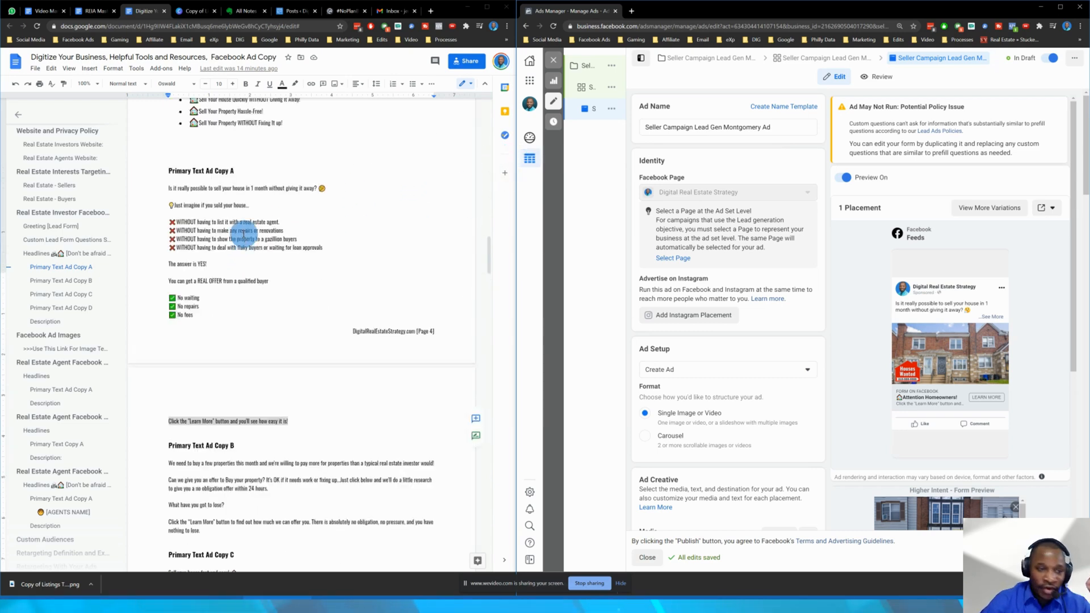
scroll(244, 233, up, 20)
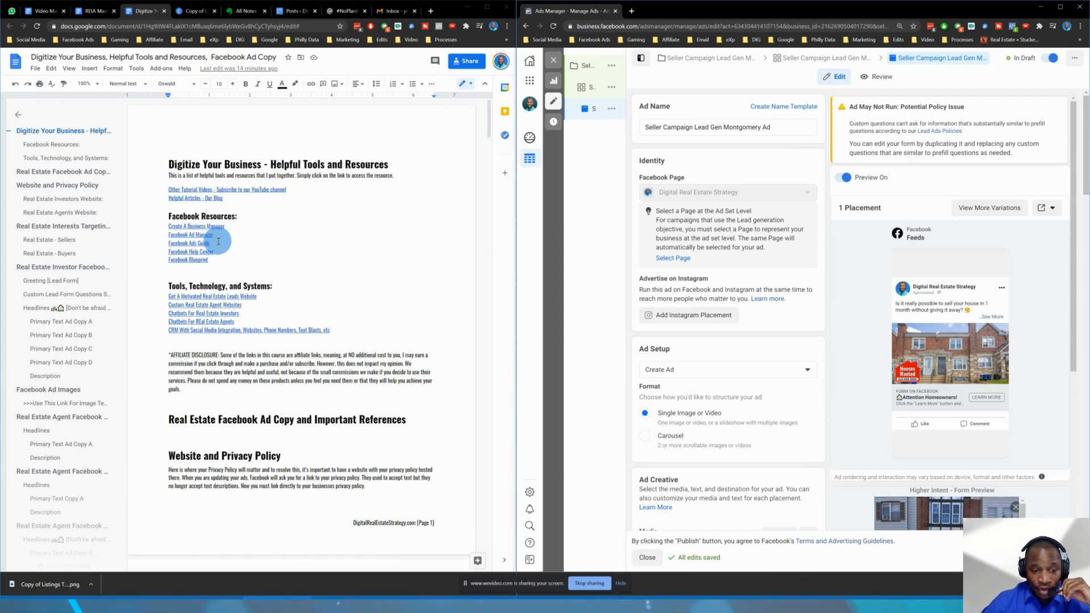
Step: Scroll past the ad images to the Buyers copywrite section on page 7
scroll(221, 222, down, 12)
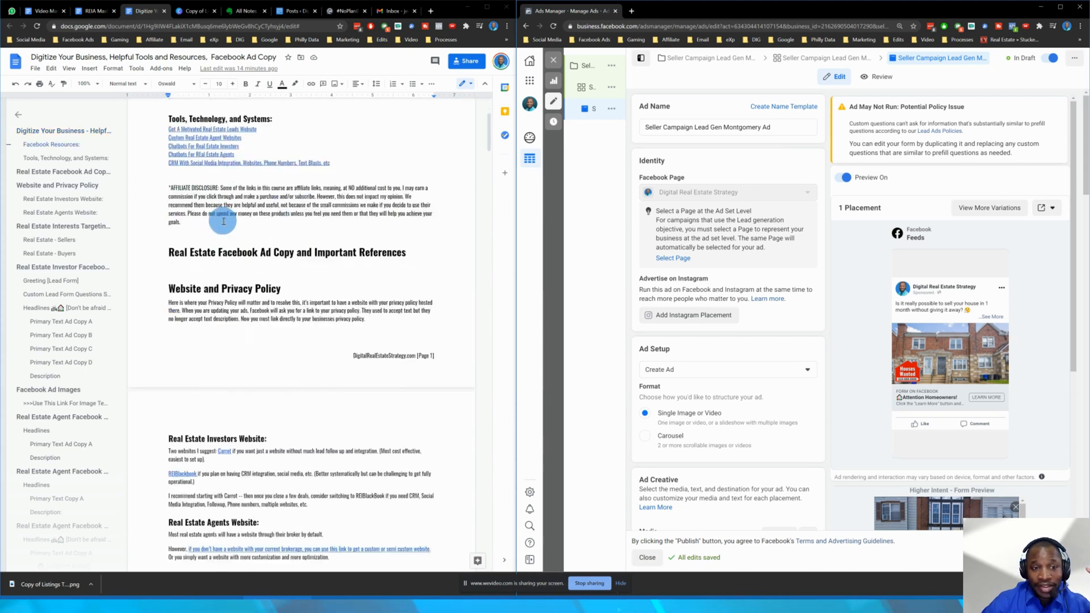
scroll(223, 221, down, 15)
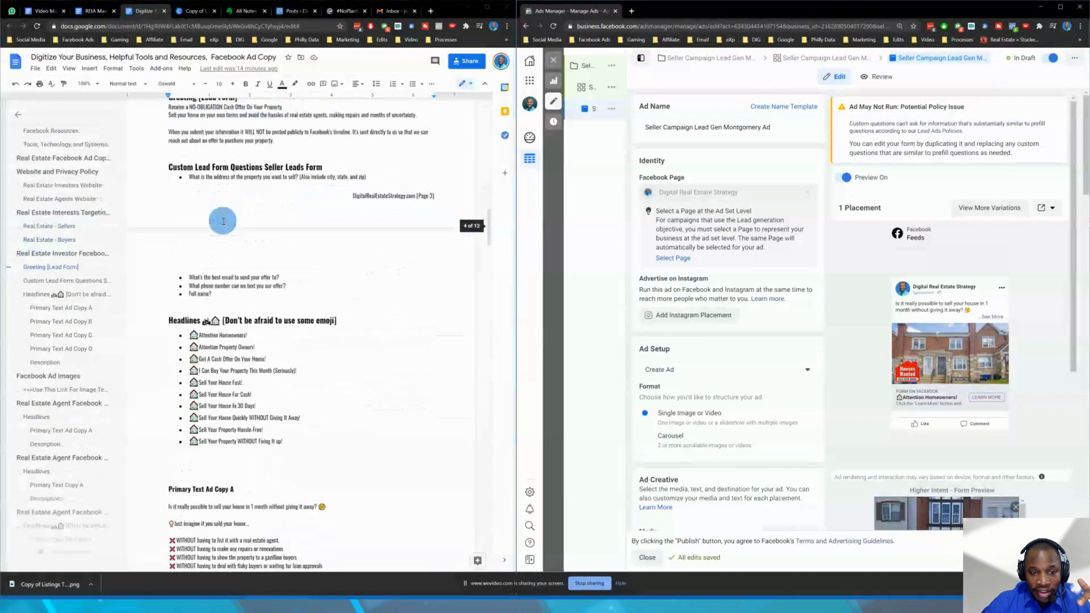
scroll(223, 221, down, 15)
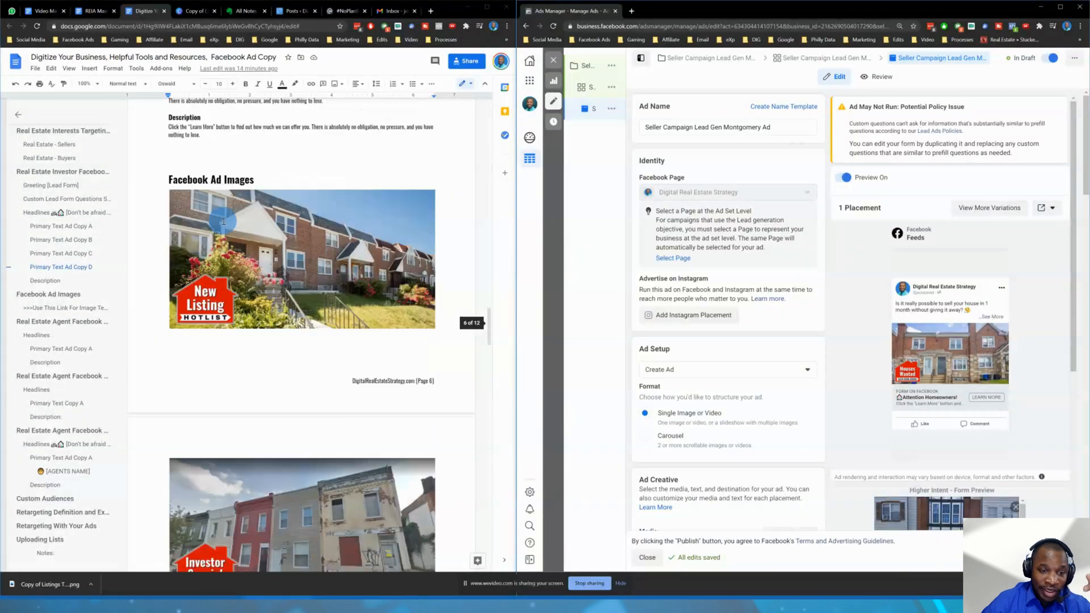
scroll(223, 221, down, 3)
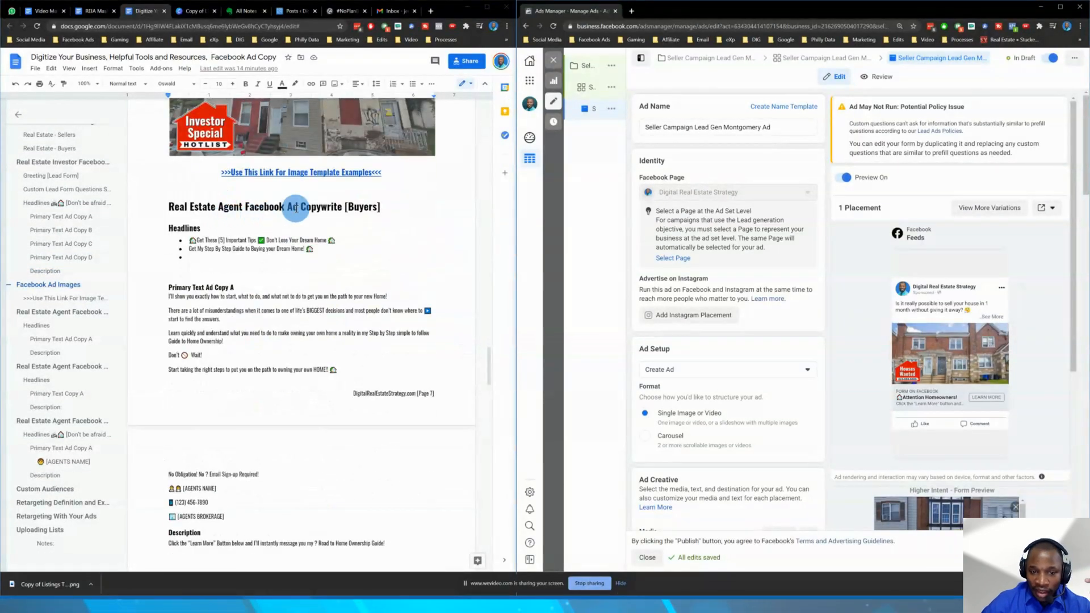
scroll(253, 199, up, 2)
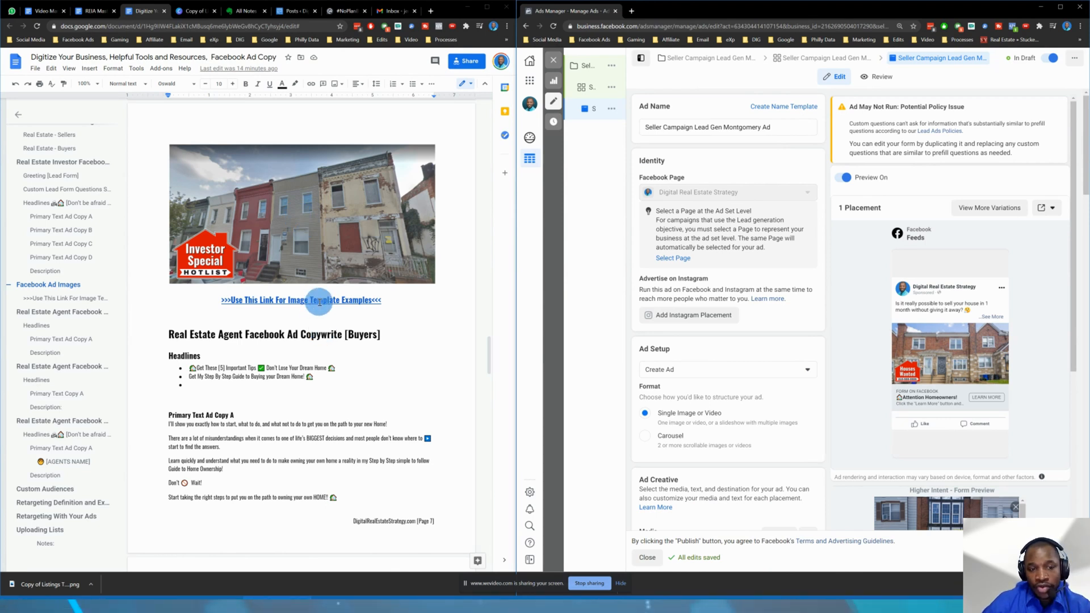
scroll(290, 230, up, 1)
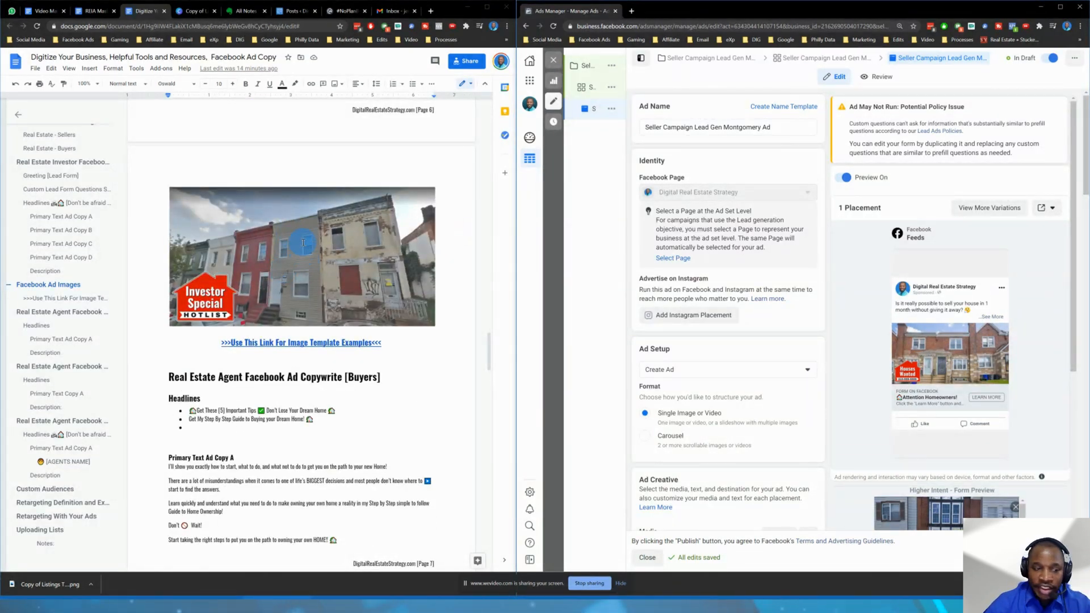
scroll(303, 242, down, 12)
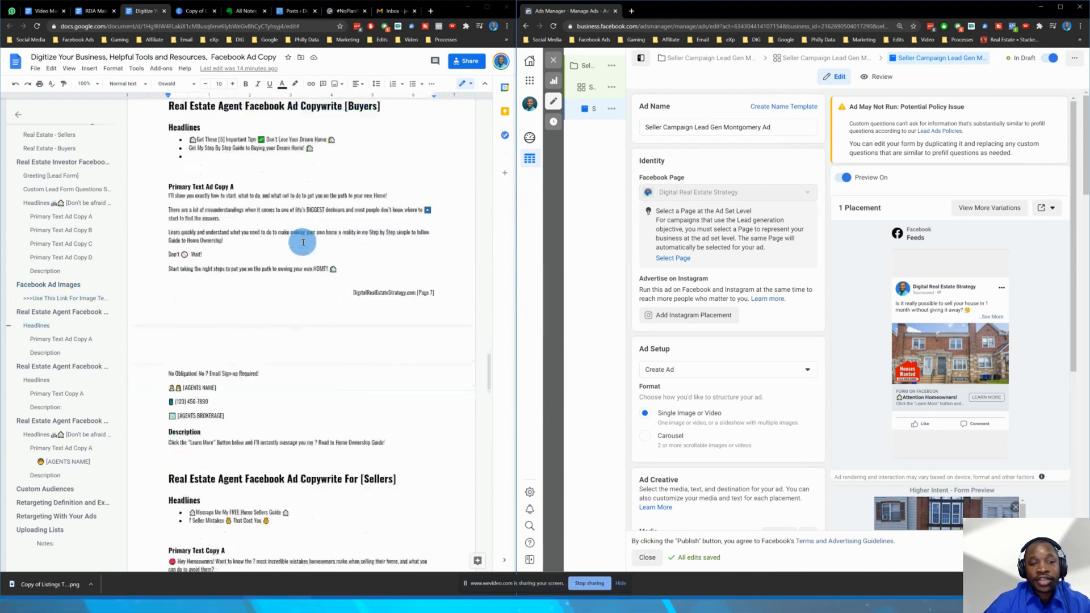
Step: Scroll to Retargeting With Your Ads and put the caret in the Lead form NOT submitted bullet
scroll(303, 242, down, 15)
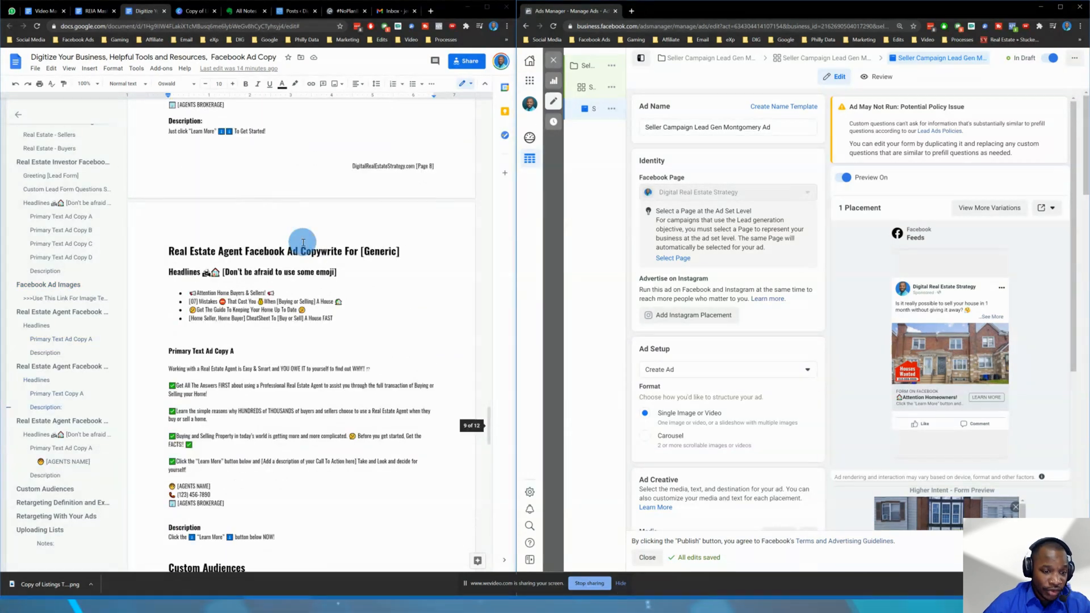
scroll(304, 242, down, 5)
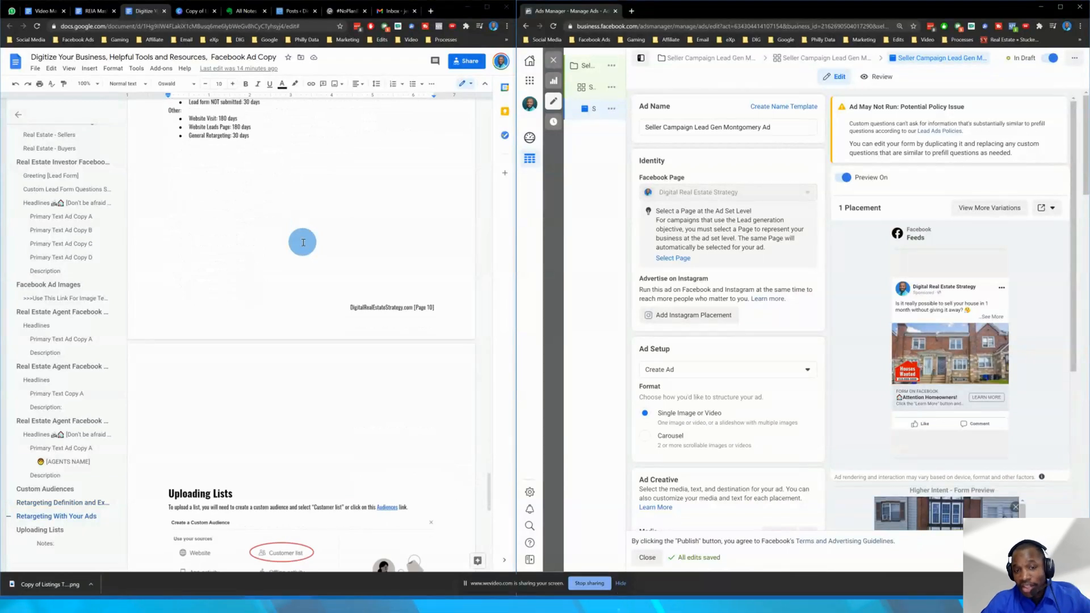
scroll(303, 243, down, 4)
scroll(302, 242, up, 12)
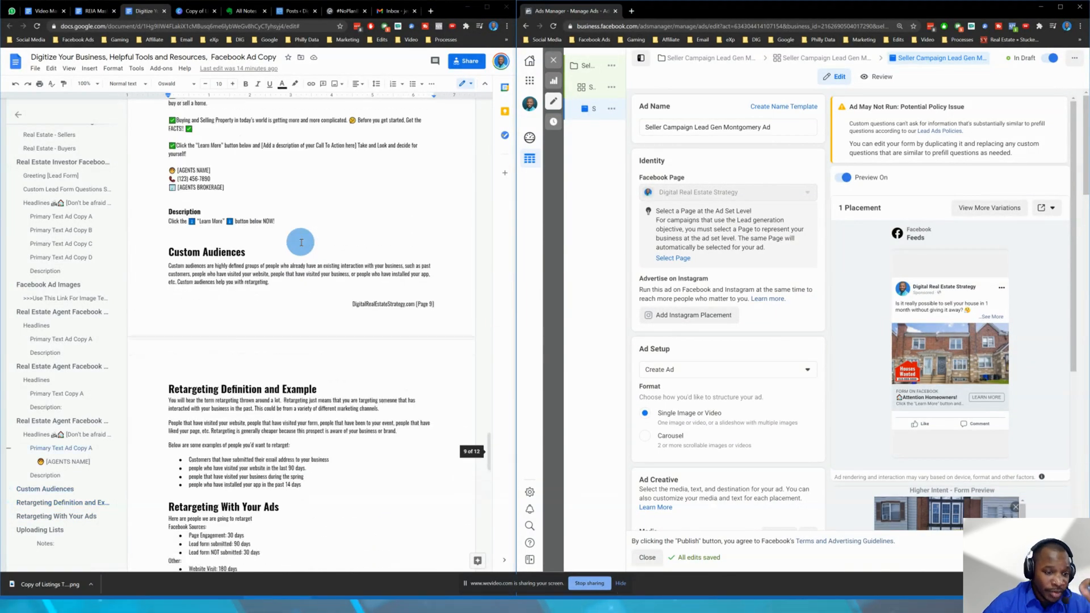
scroll(301, 243, down, 8)
scroll(297, 238, up, 4)
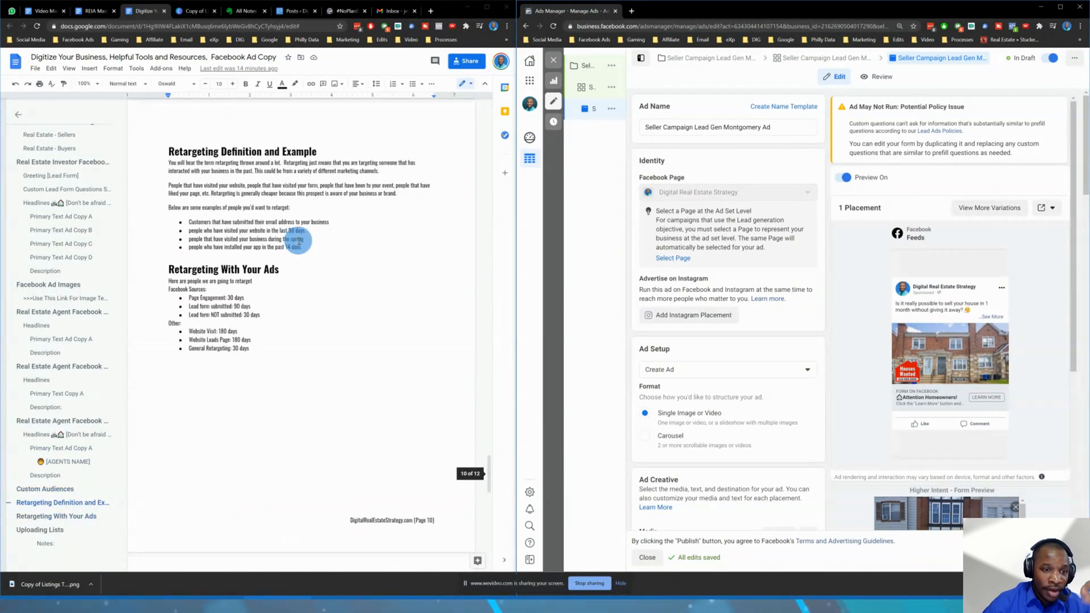
click(282, 314)
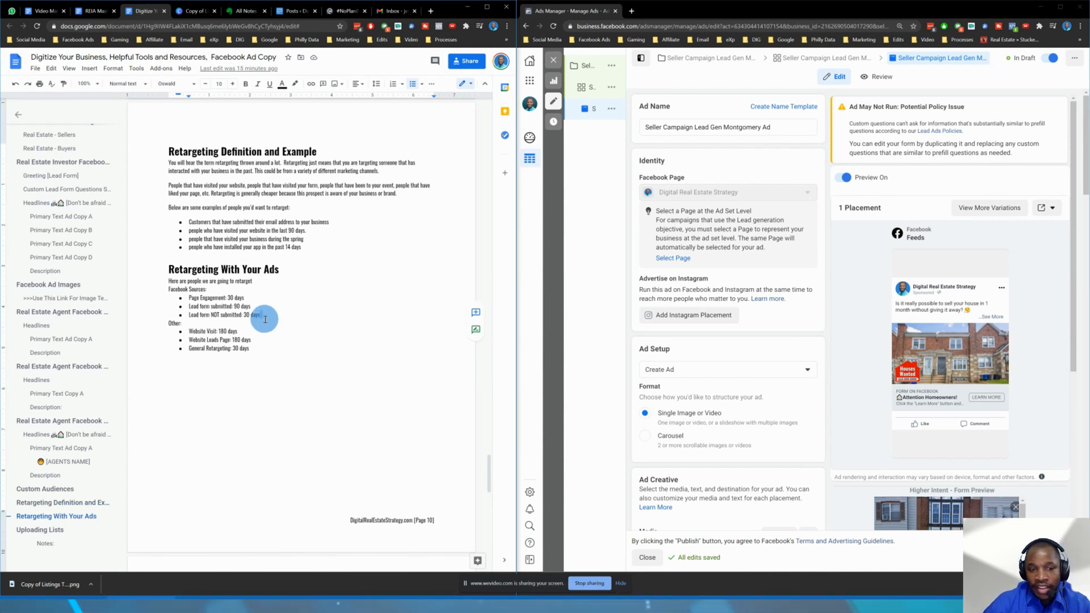
click(265, 314)
Step: Scroll down past Uploading Lists toward the closing Notes
scroll(275, 301, down, 2)
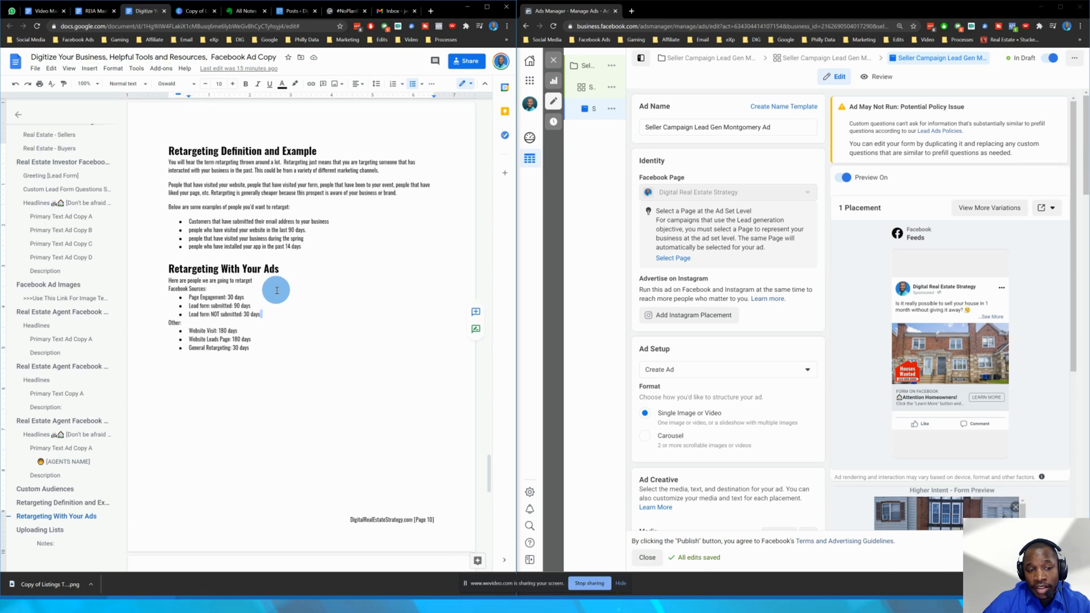
scroll(238, 253, up, 3)
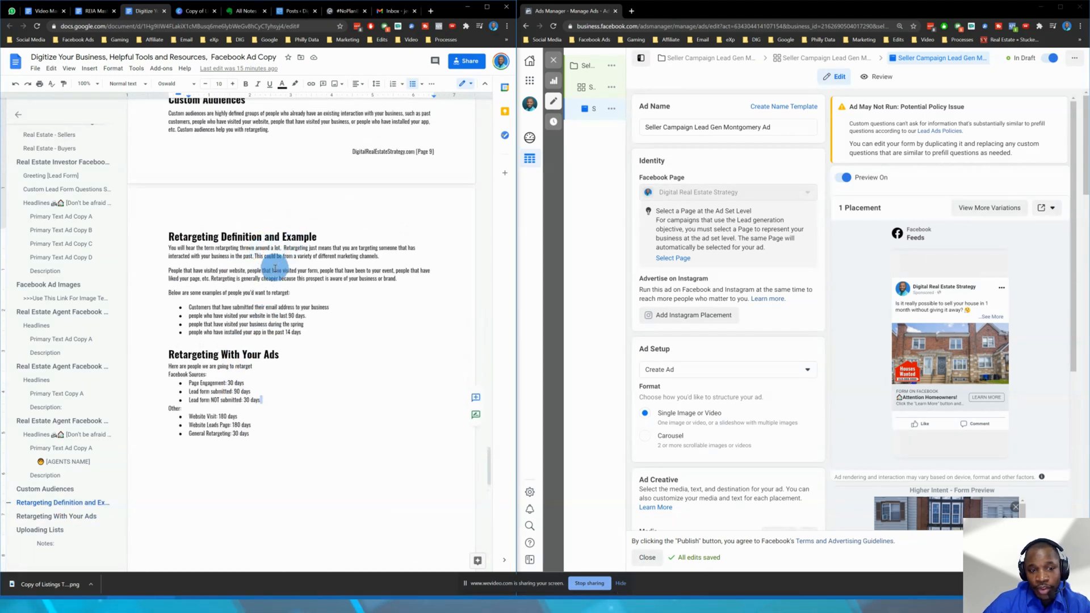
scroll(278, 259, down, 5)
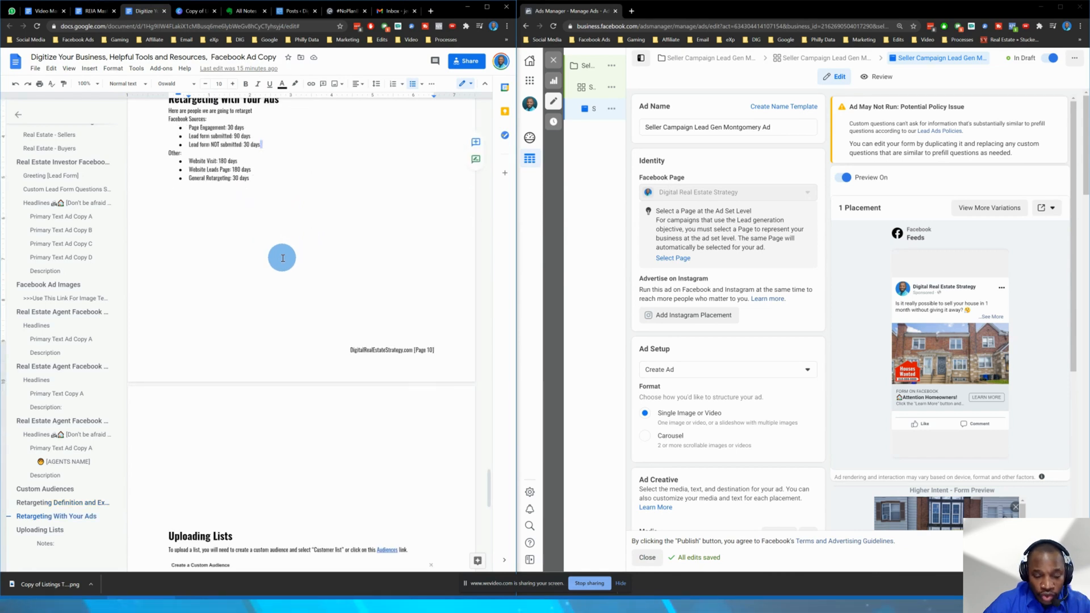
scroll(282, 258, down, 10)
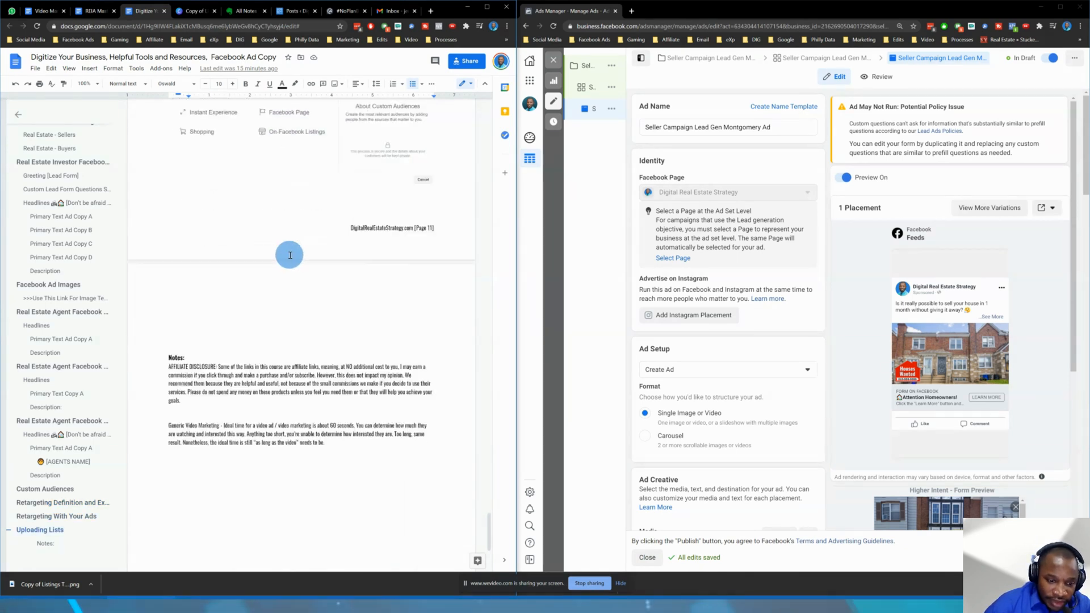
Step: Click into the page 12 Notes paragraph and drag the divider left to widen Ads Manager
scroll(290, 255, down, 3)
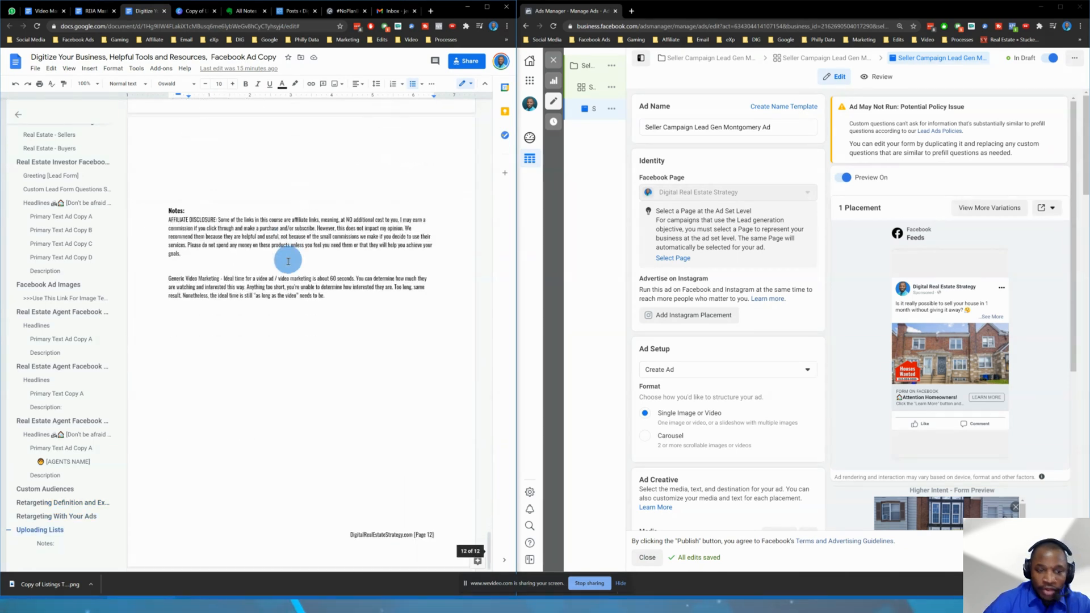
click(333, 298)
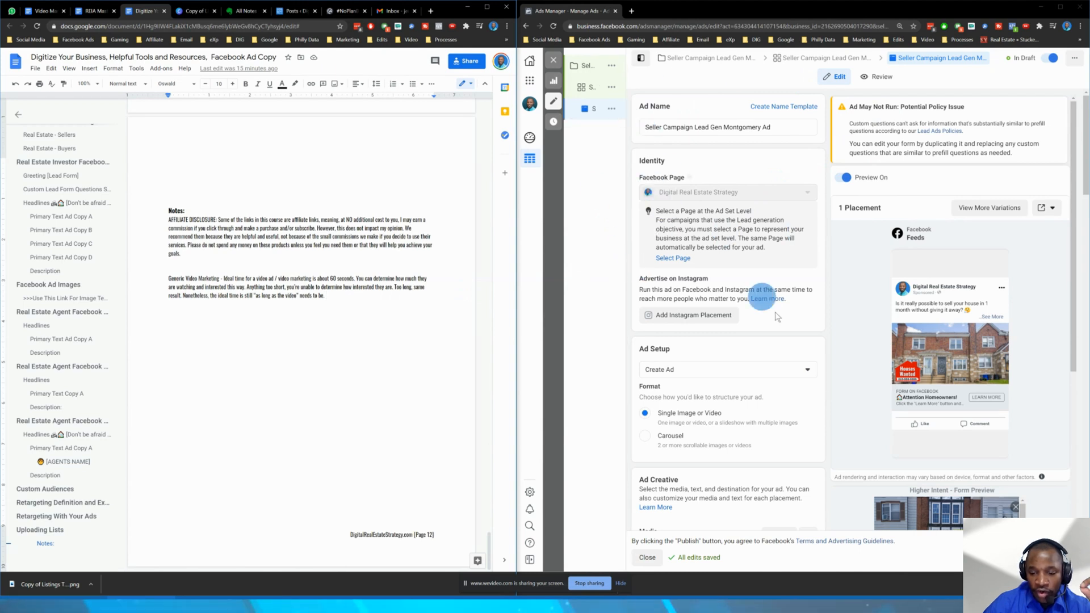
drag(517, 230, 360, 240)
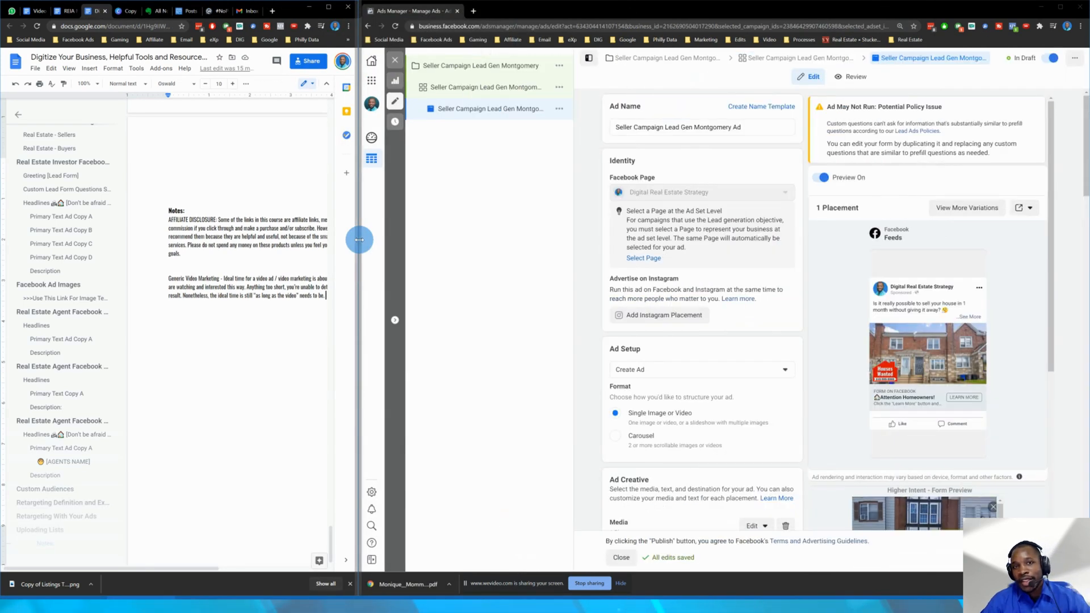